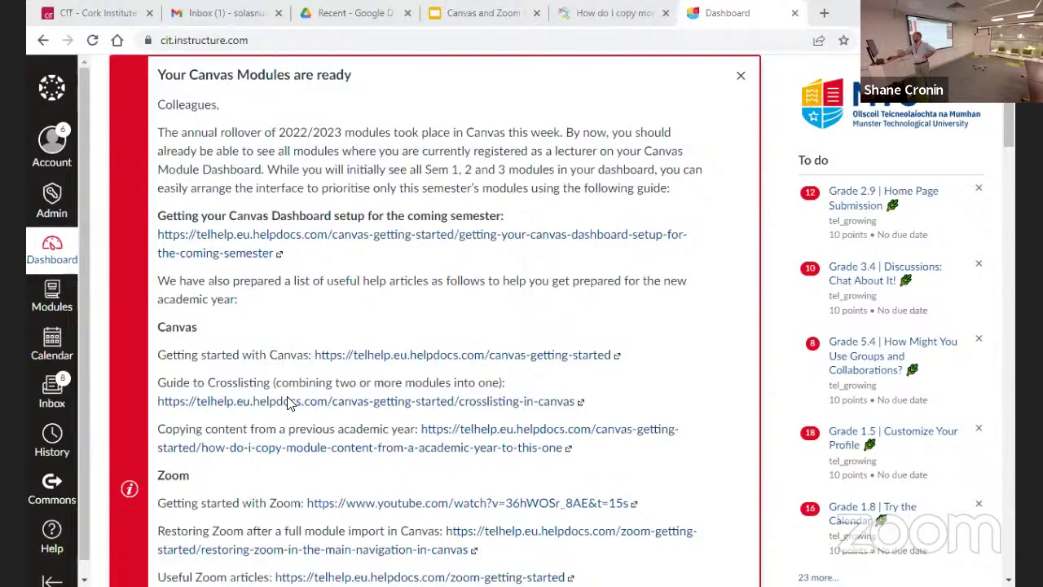
# - Dismiss the 'Your Canvas Modules are ready' announcement and open the E-Learning Authoring EDUC9028_24996 card
pyautogui.click(742, 78)
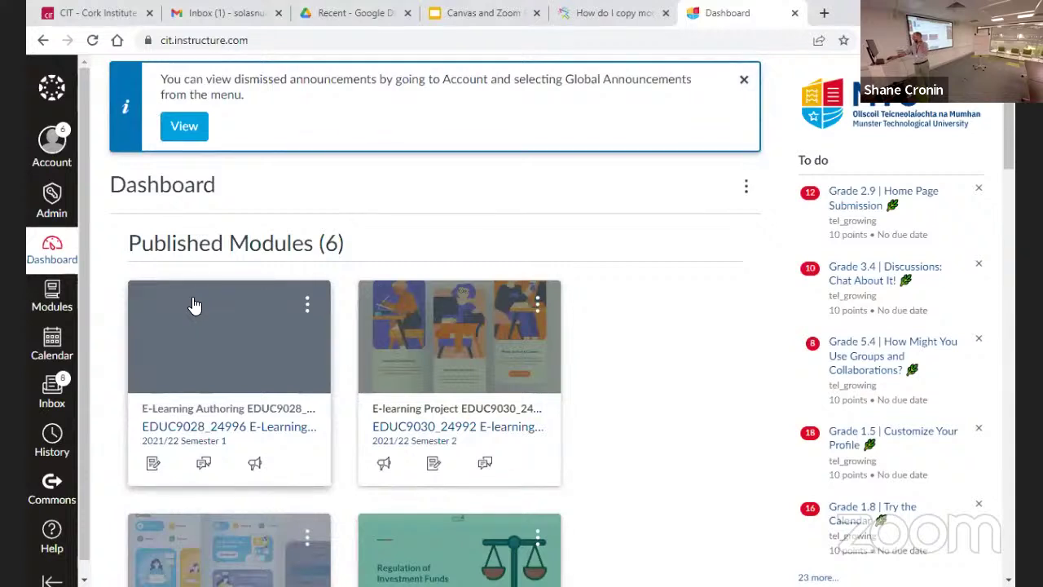
pyautogui.click(224, 348)
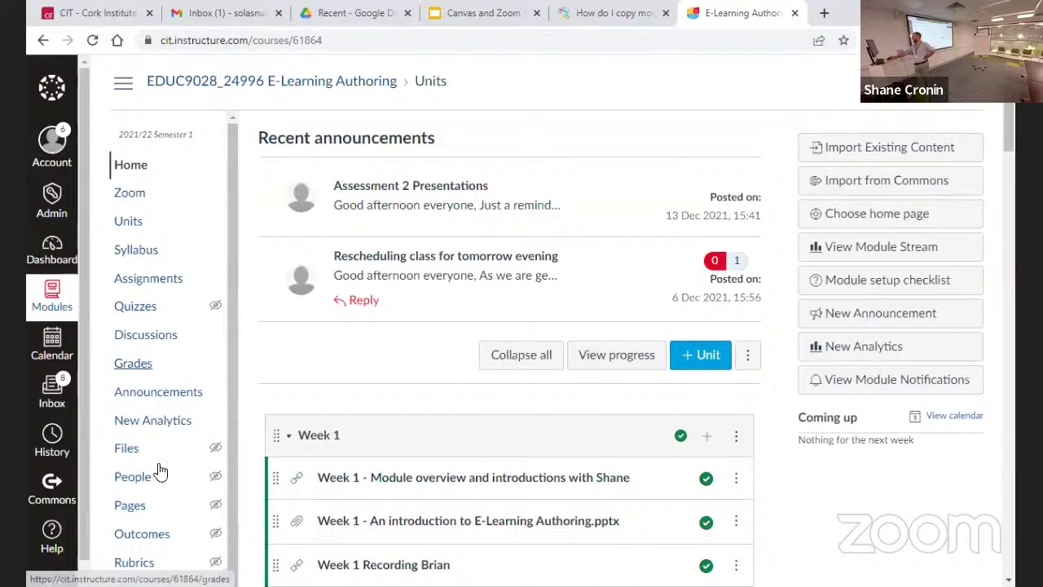
pyautogui.scroll(-1, 134, 529)
# - Go from the EDUC9028_24996 module's Settings to Export module content
pyautogui.click(135, 572)
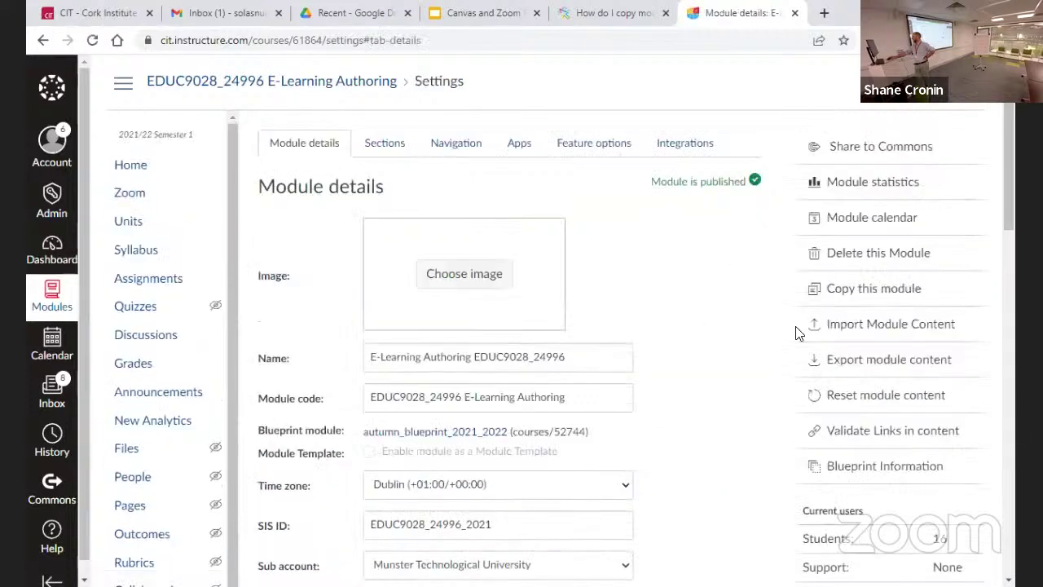
pyautogui.click(871, 359)
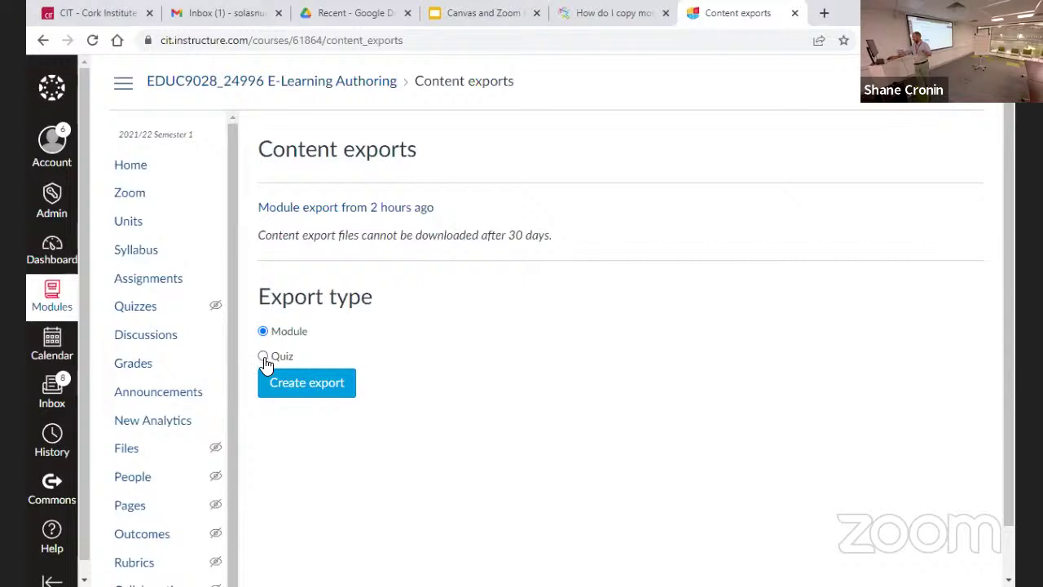
# - Create a new Module export, then start downloading the 'Module export from 2 hours ago' file
pyautogui.click(313, 388)
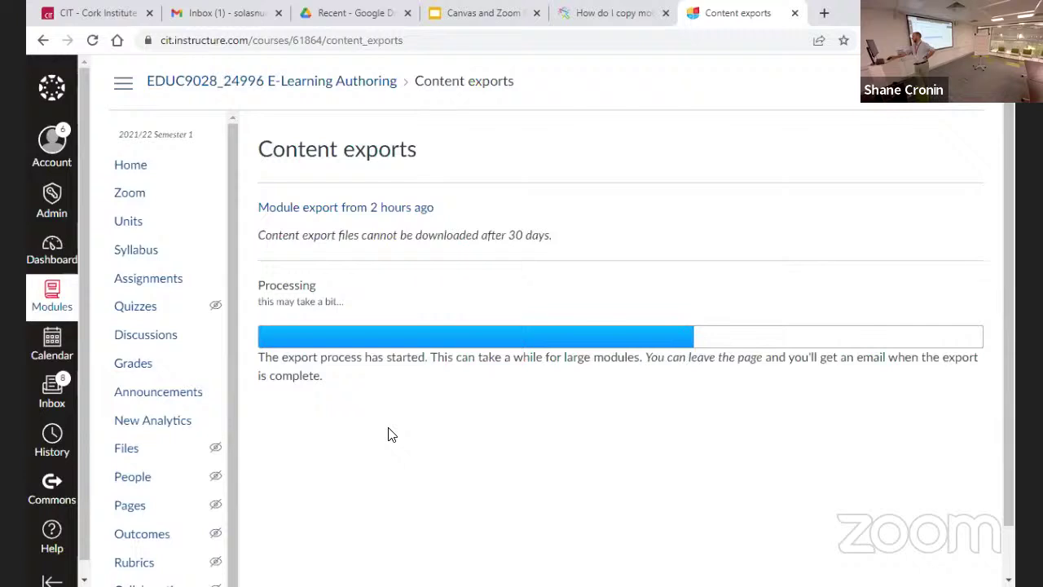
pyautogui.scroll(-1, 388, 434)
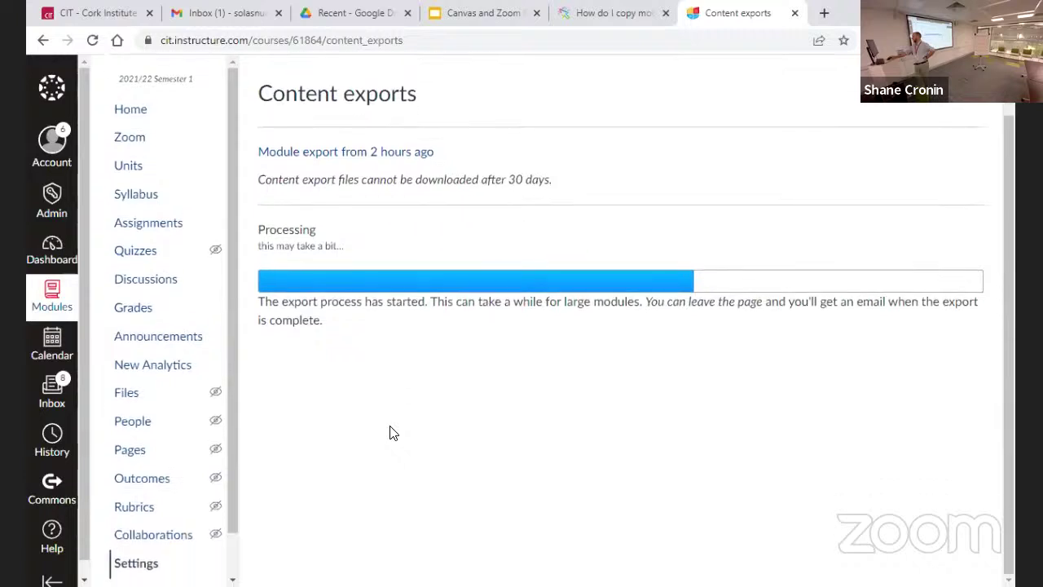
pyautogui.scroll(1, 390, 433)
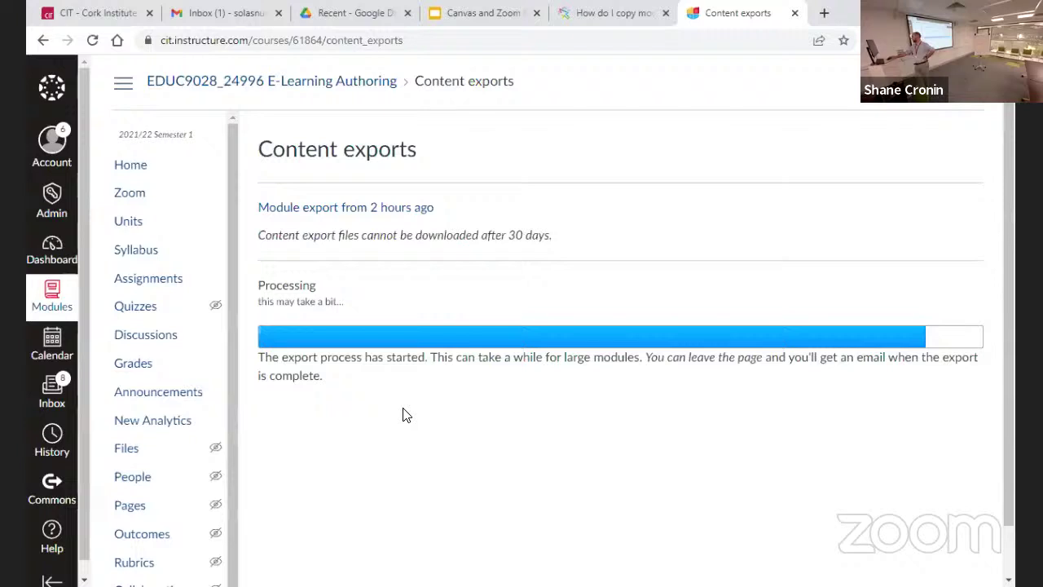
pyautogui.scroll(-1, 405, 416)
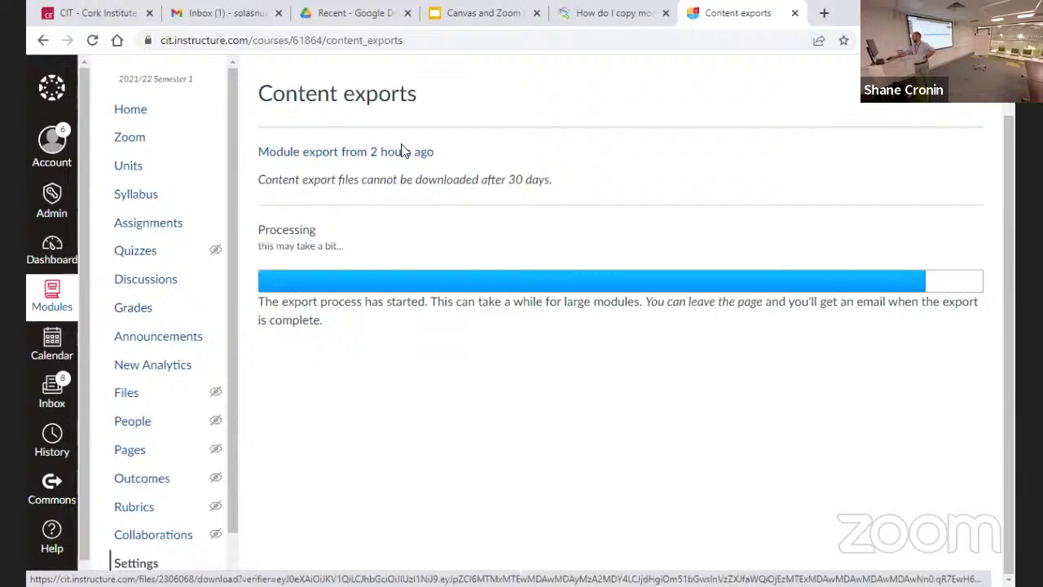
pyautogui.click(356, 155)
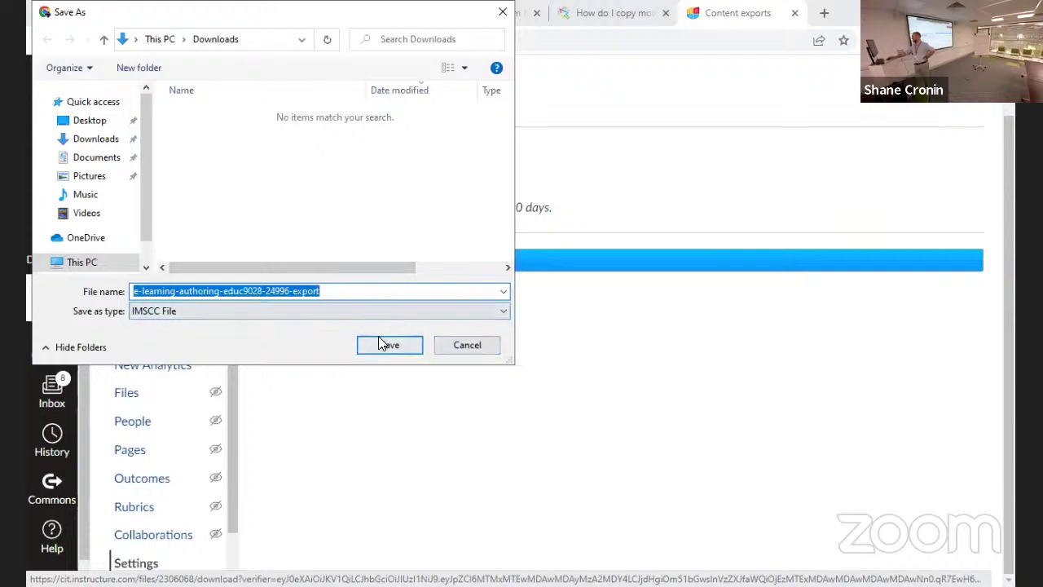
# - Cancel the old download and save the newly finished e-learning-authoring IMSCC export to Downloads
pyautogui.click(470, 345)
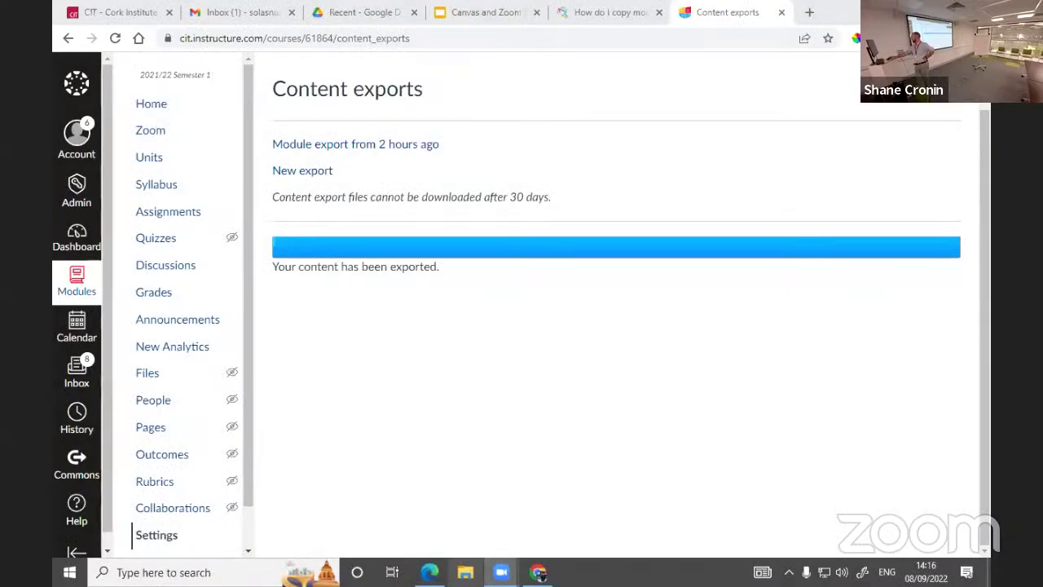
pyautogui.click(313, 174)
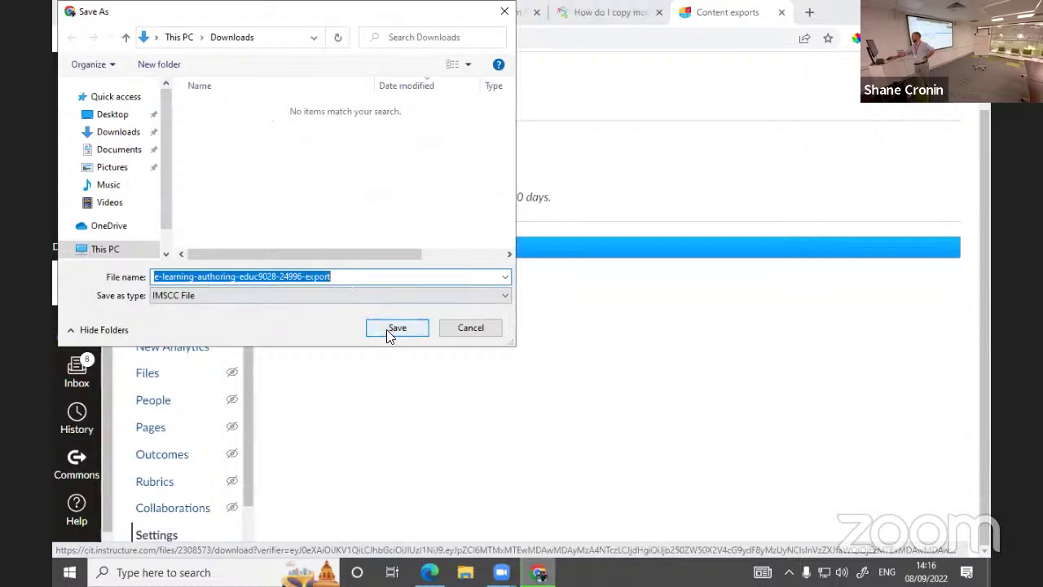
pyautogui.click(397, 327)
pyautogui.rightClick(386, 338)
pyautogui.click(347, 470)
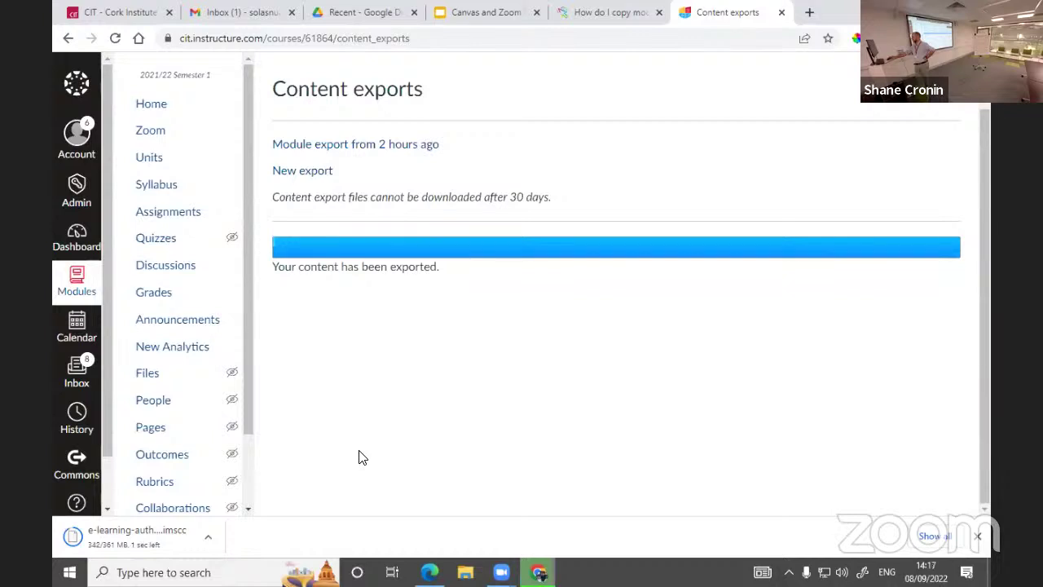
# - Dismiss a stray context menu and bring up the list of modules
pyautogui.rightClick(330, 382)
pyautogui.click(328, 399)
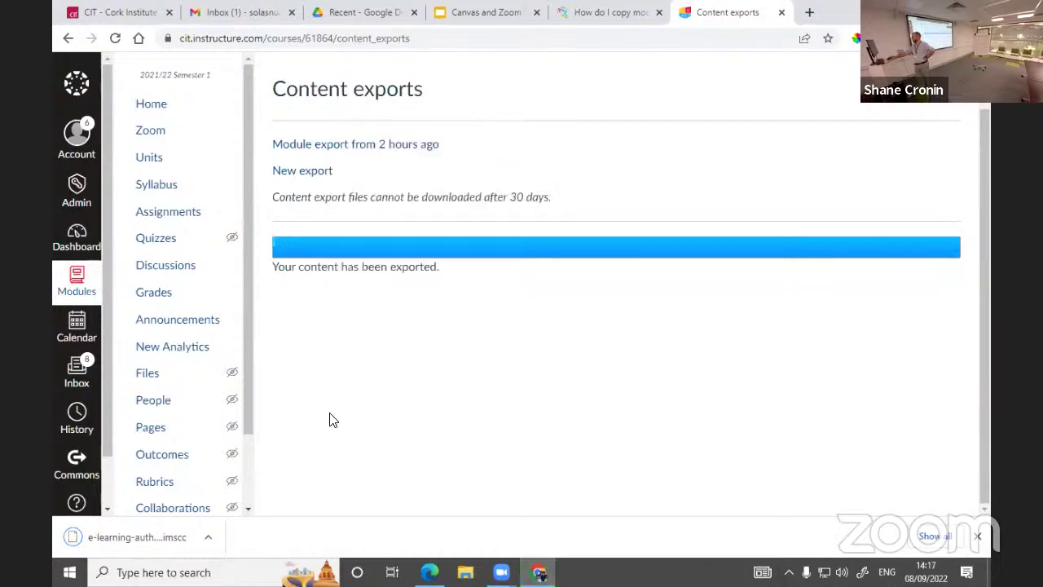
pyautogui.click(80, 287)
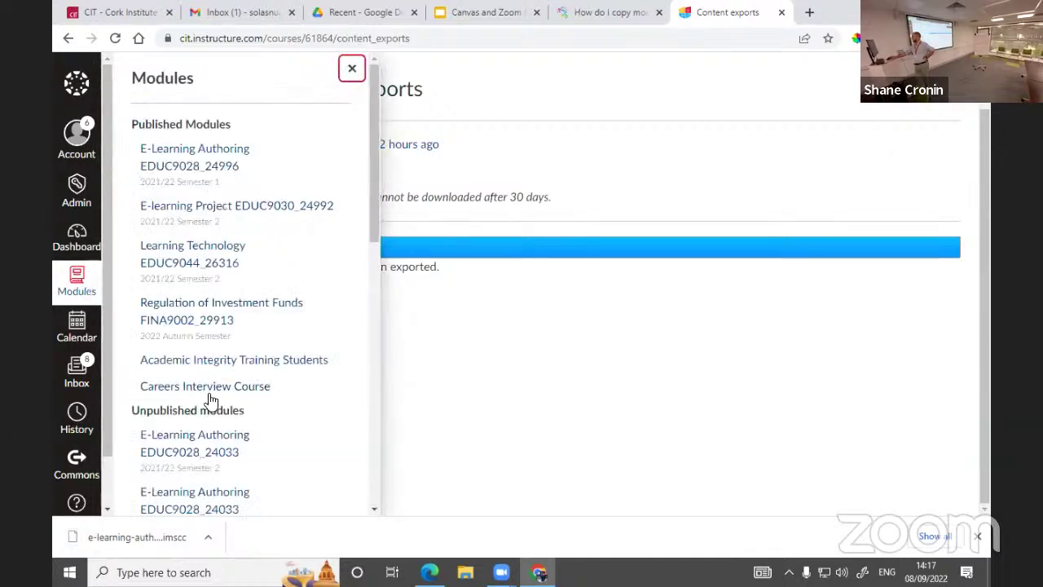
# - Show All modules and scroll down to the unpublished modules list
pyautogui.scroll(-4, 208, 401)
pyautogui.scroll(-4, 208, 401)
pyautogui.click(151, 394)
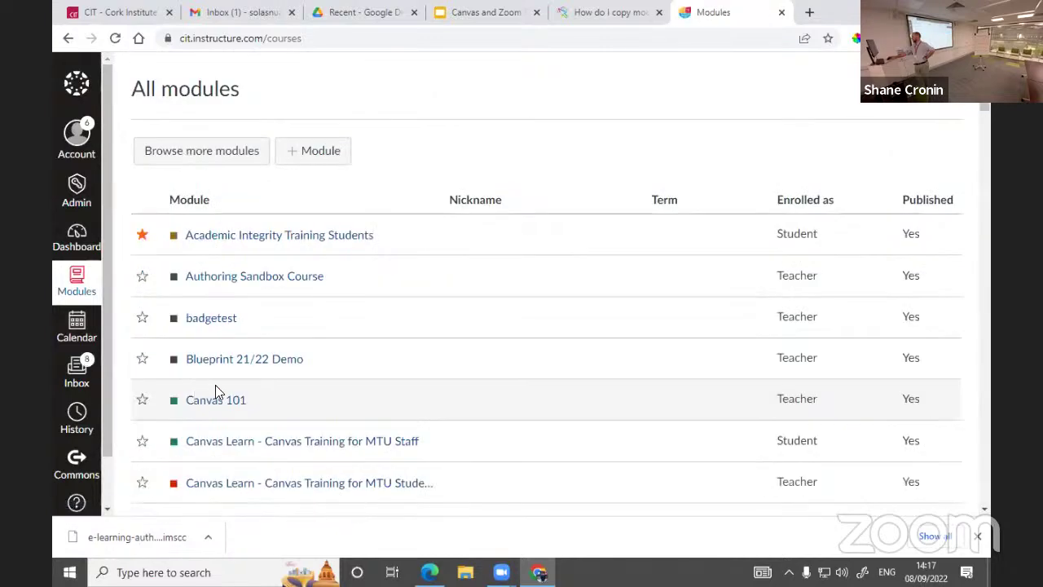
pyautogui.scroll(-3, 215, 386)
pyautogui.scroll(-1, 216, 392)
pyautogui.scroll(2, 216, 392)
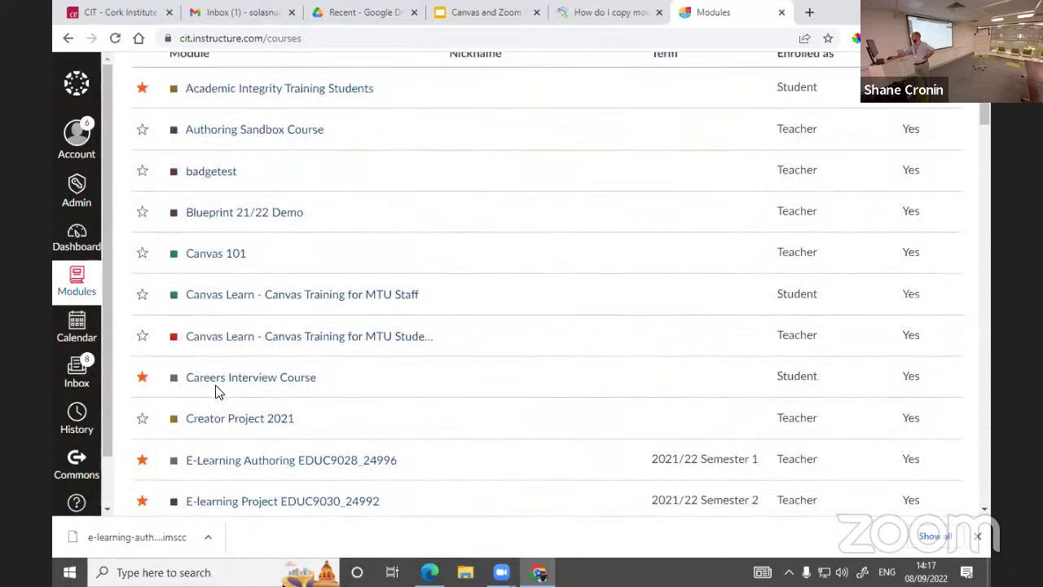
pyautogui.scroll(-1, 216, 392)
pyautogui.scroll(-3, 216, 392)
pyautogui.scroll(-3, 216, 391)
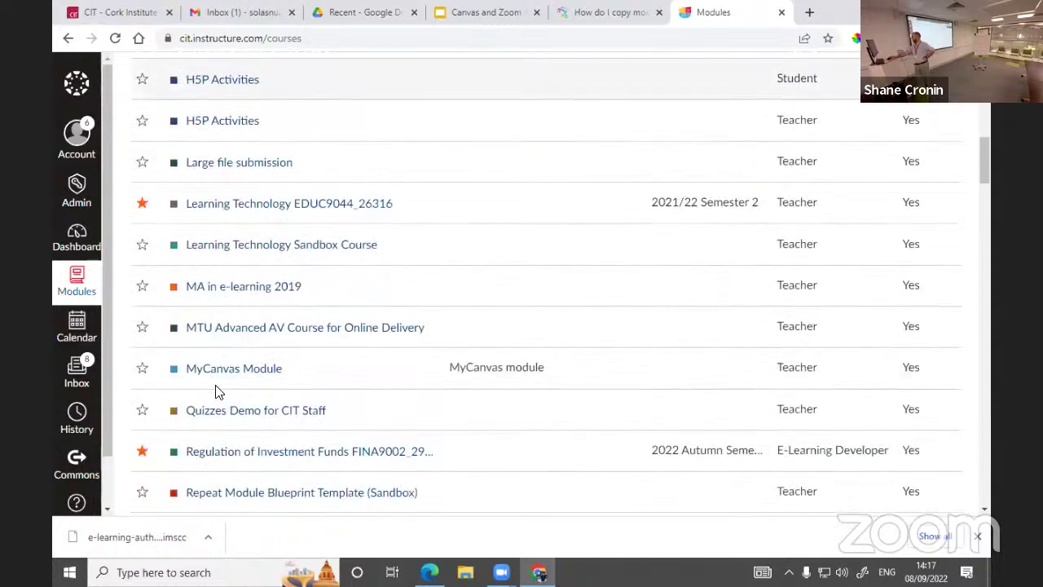
pyautogui.scroll(4, 216, 392)
pyautogui.scroll(5, 216, 392)
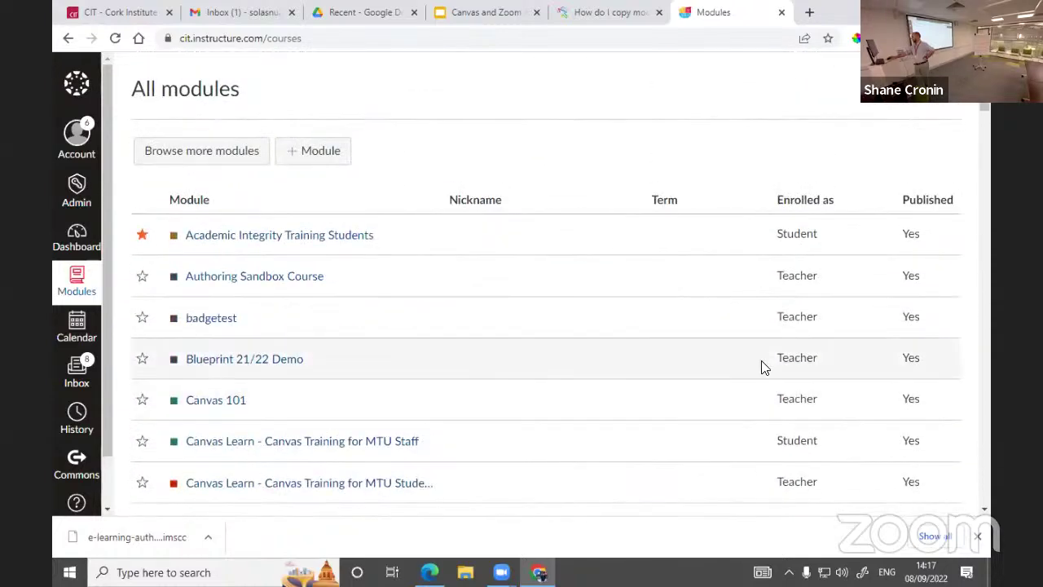
pyautogui.scroll(-1, 670, 357)
pyautogui.scroll(-2, 669, 357)
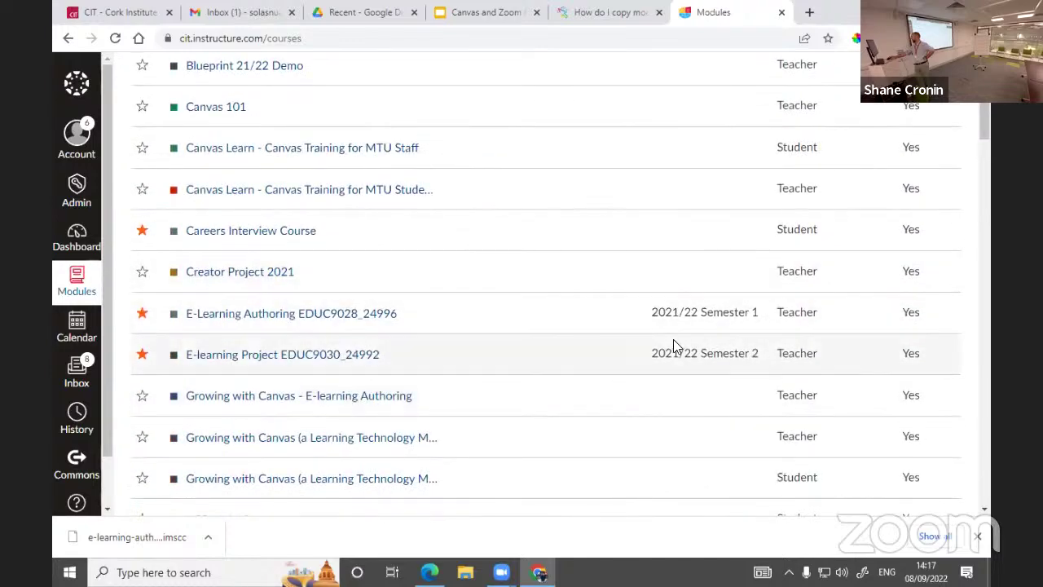
pyautogui.scroll(-3, 673, 350)
pyautogui.scroll(-10, 674, 348)
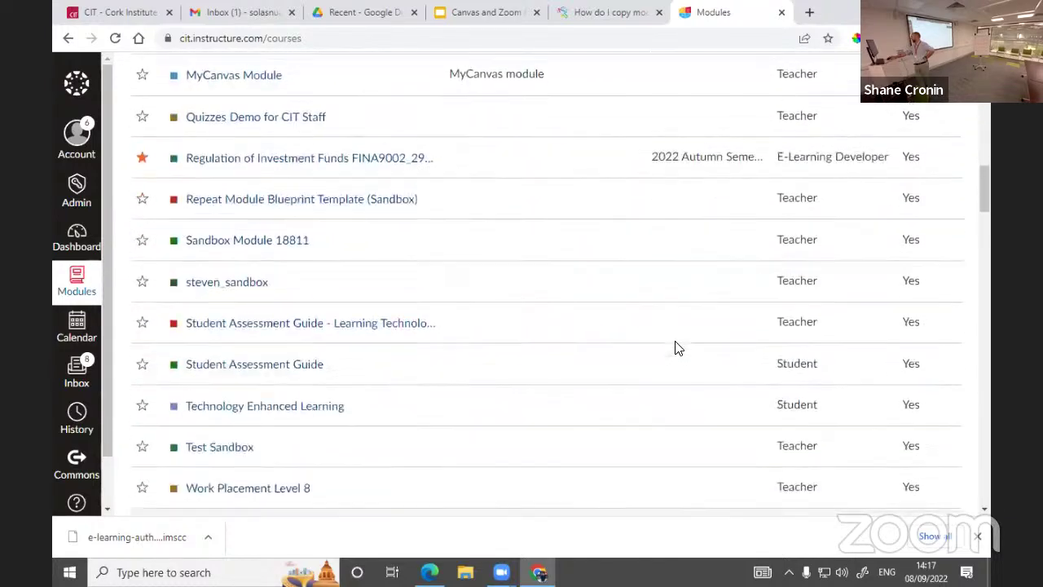
pyautogui.scroll(-3, 675, 348)
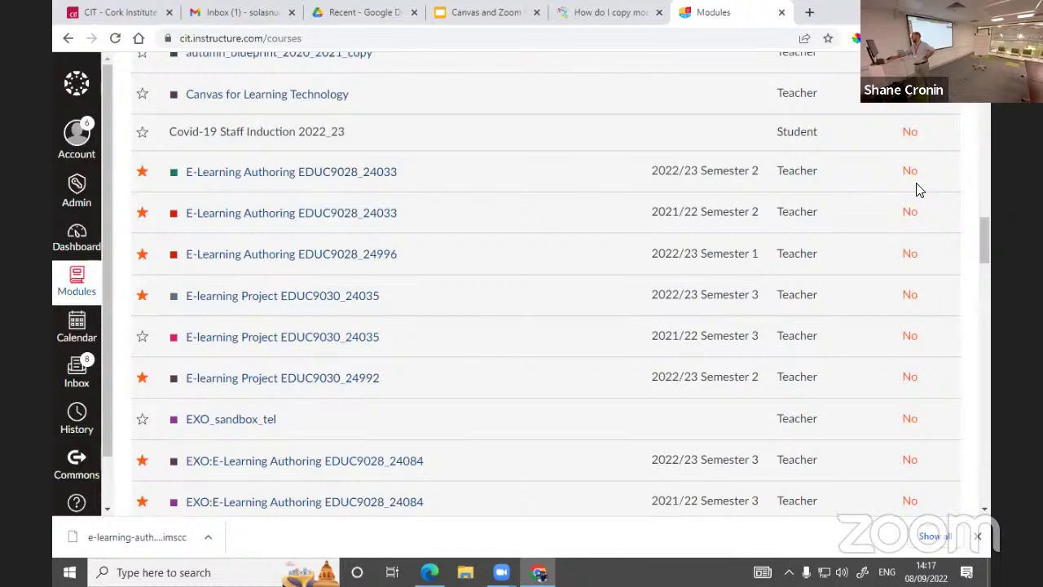
# - Open the unpublished E-Learning Authoring EDUC9028_24033 module and its Settings page
pyautogui.click(262, 173)
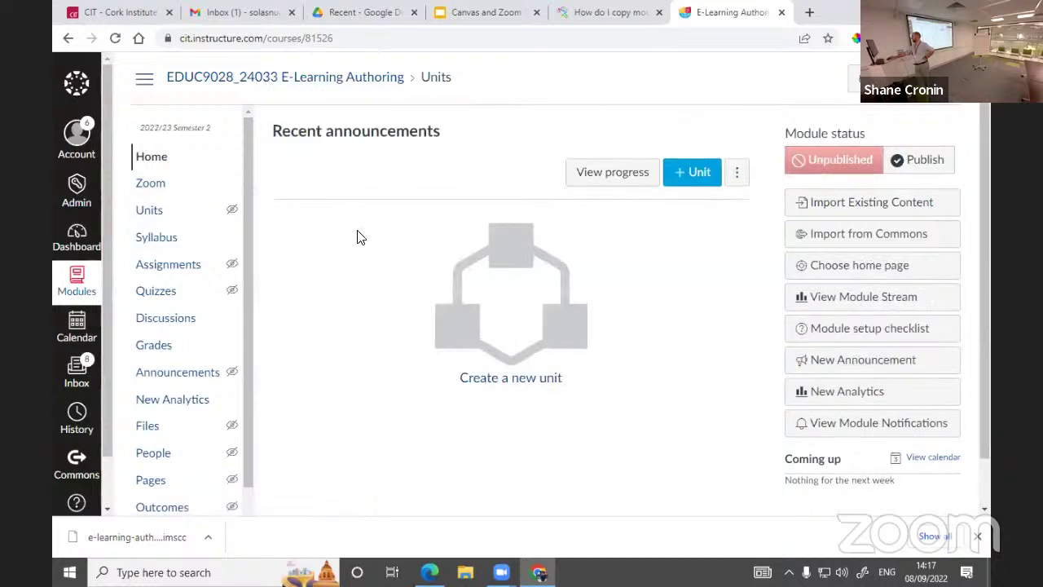
pyautogui.scroll(-2, 212, 391)
pyautogui.click(179, 511)
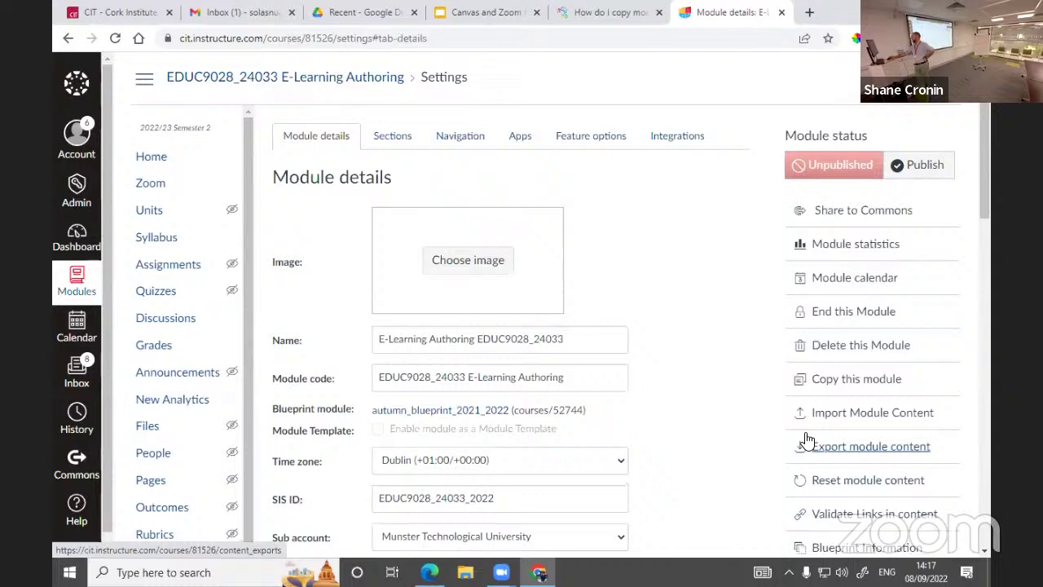
# - Go to Import content and choose Canvas module export package as the content type
pyautogui.click(847, 413)
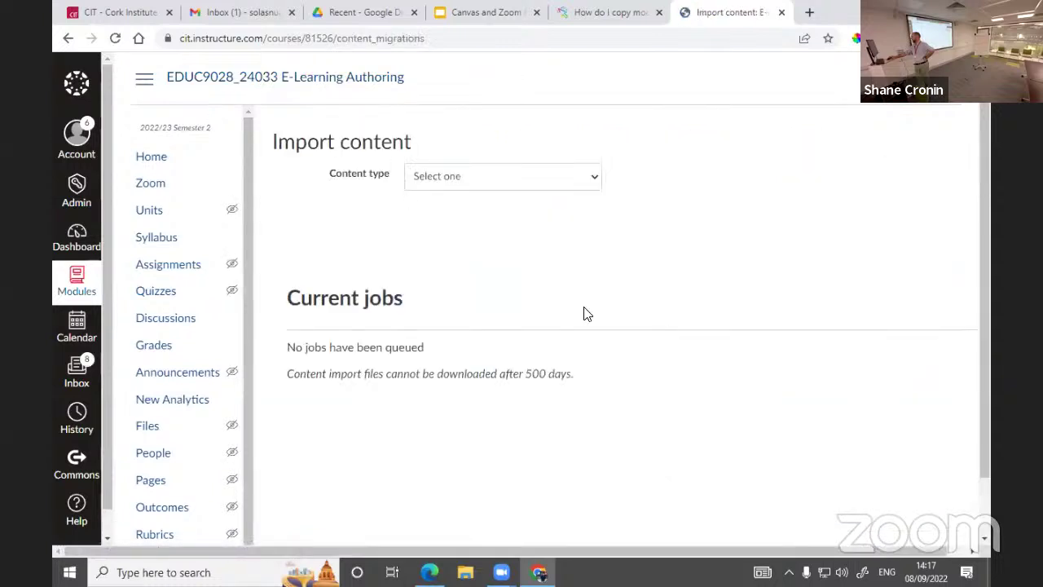
pyautogui.click(444, 175)
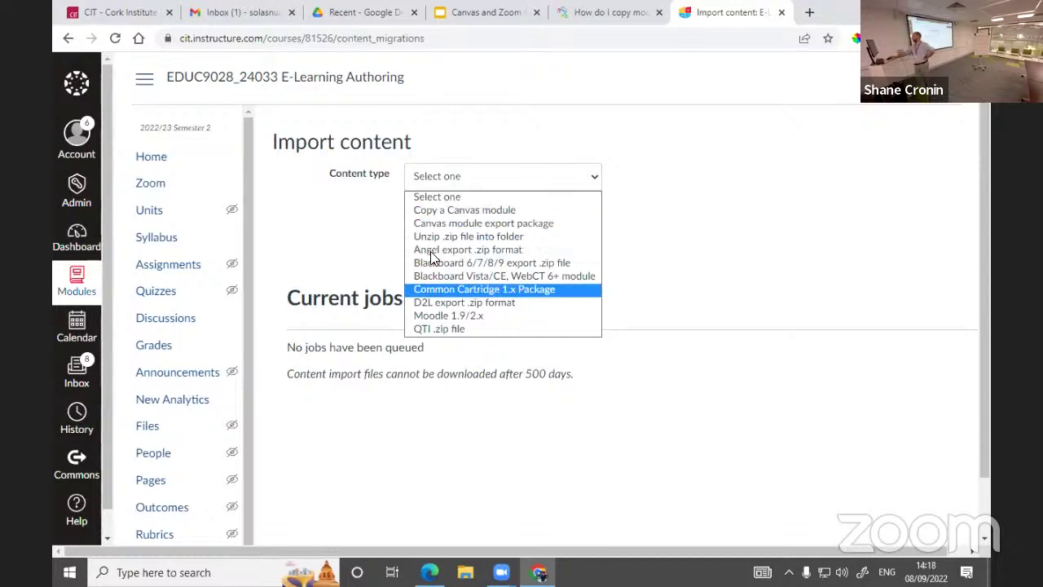
pyautogui.click(469, 223)
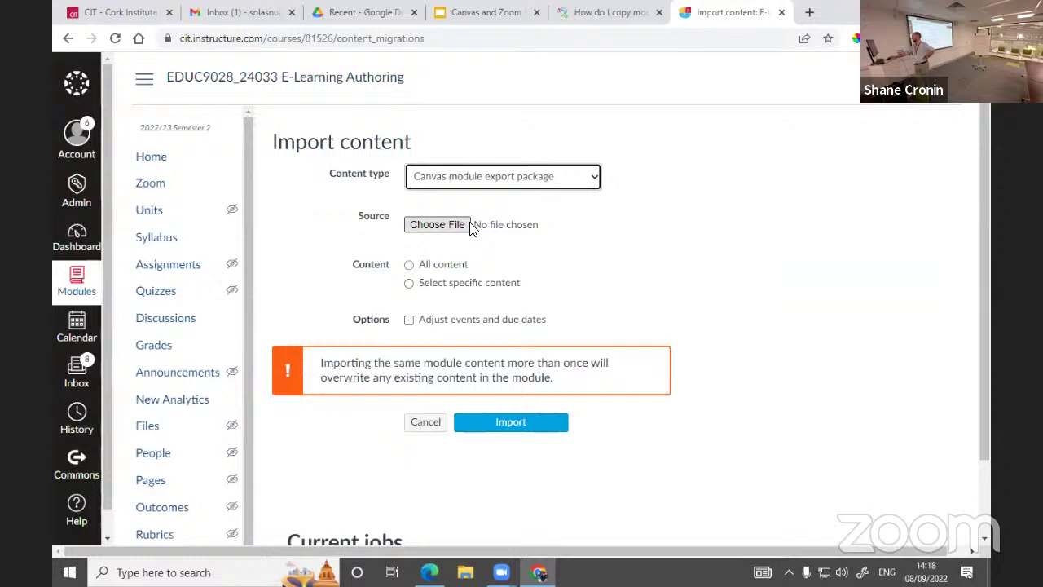
# - Pick the e-learning-authoring export file from Downloads, choose All content, and start the import
pyautogui.click(437, 225)
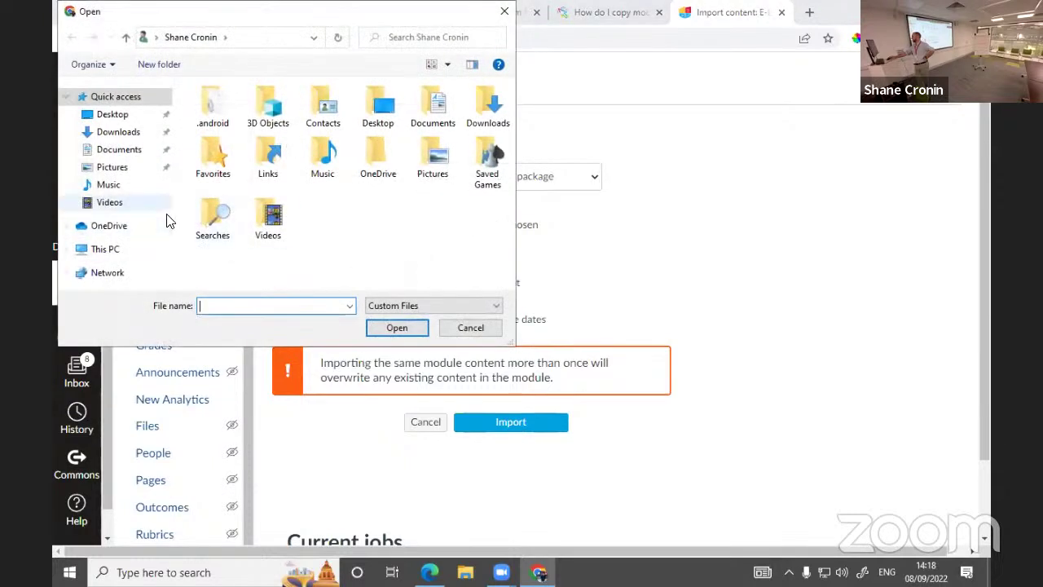
pyautogui.click(131, 132)
pyautogui.click(291, 128)
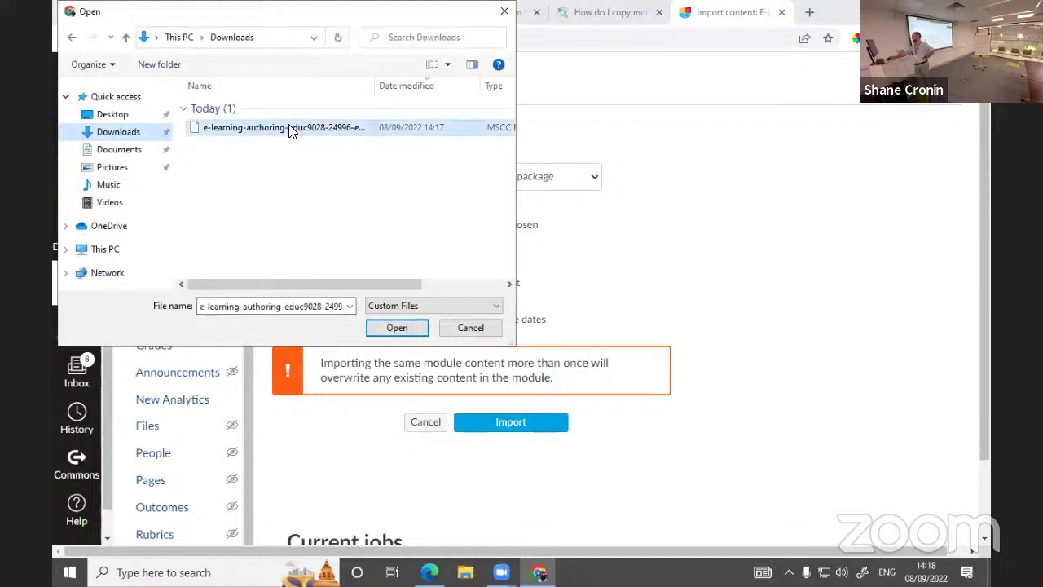
pyautogui.click(401, 329)
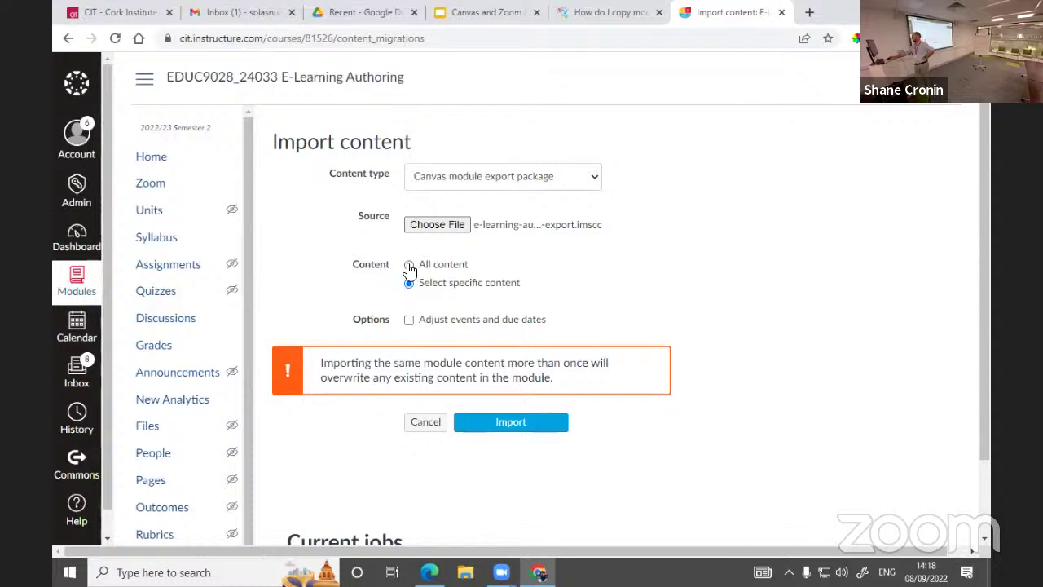
pyautogui.click(409, 265)
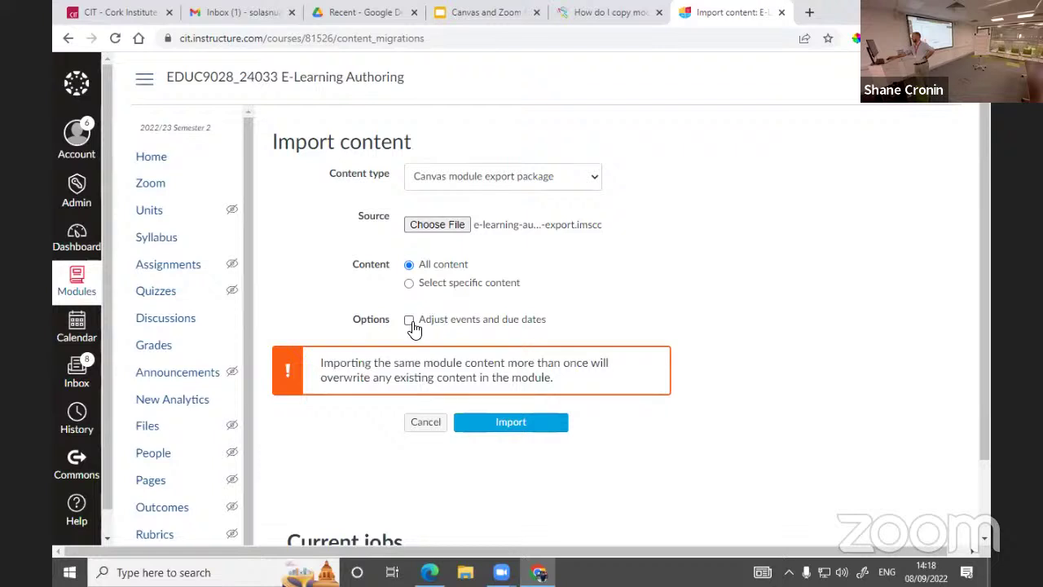
pyautogui.click(503, 423)
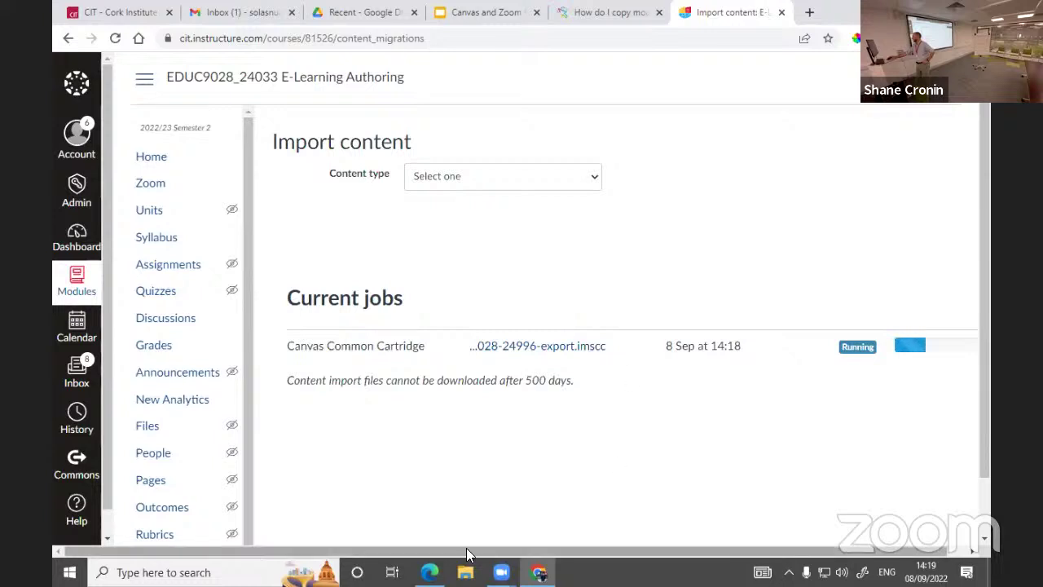
# - Check the desktop and the Canvas and Zoom slides tab, then return to Canvas's Modules list
pyautogui.moveTo(467, 549); pyautogui.dragTo(570, 553)
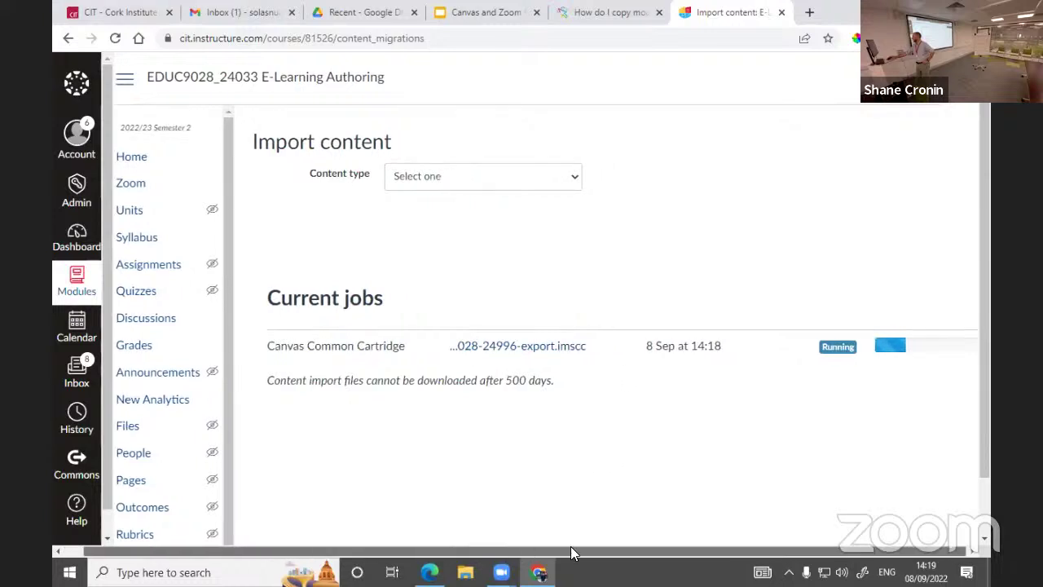
pyautogui.click(538, 572)
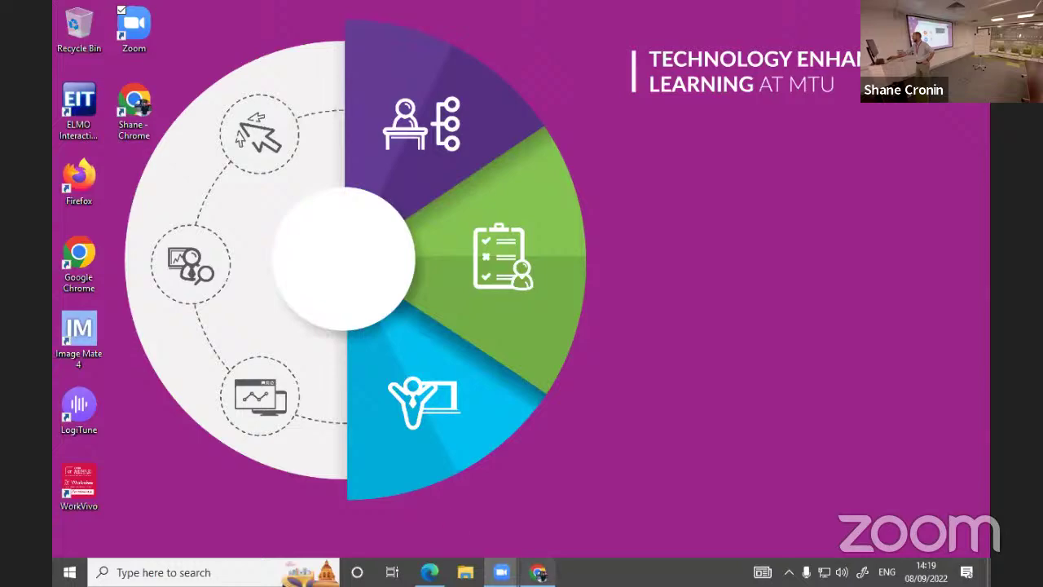
pyautogui.click(538, 572)
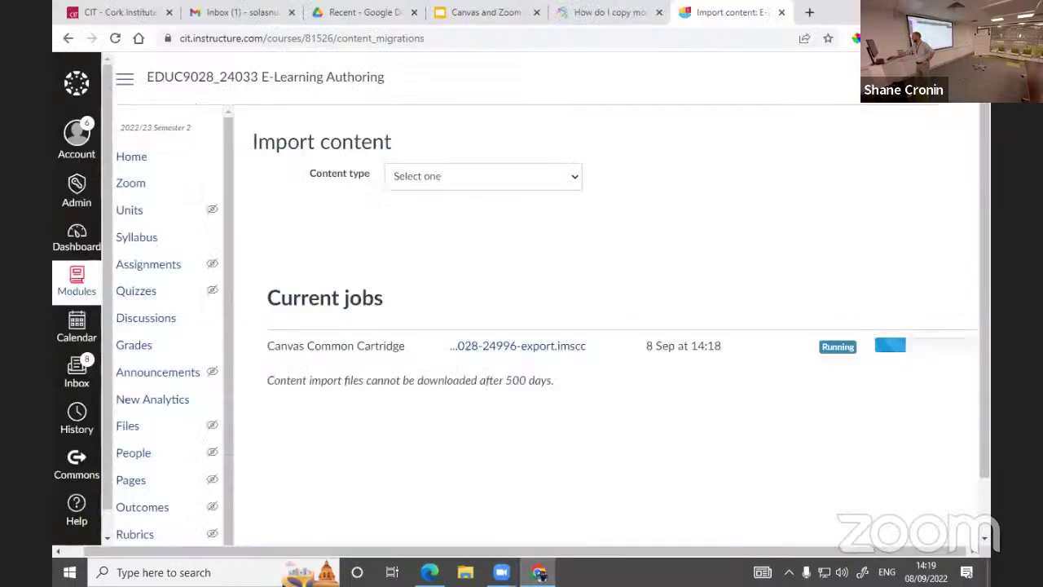
pyautogui.click(477, 13)
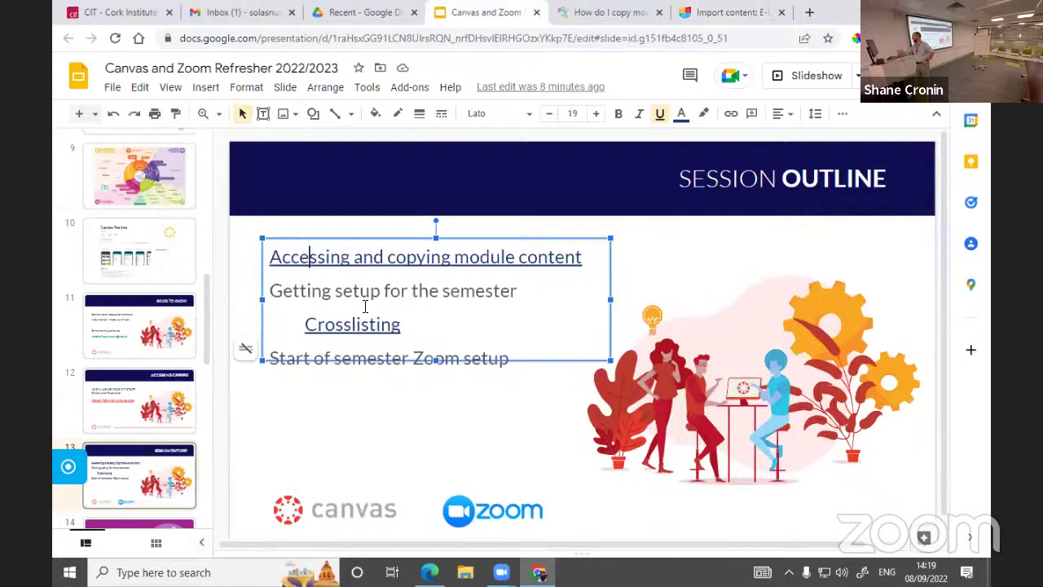
pyautogui.click(732, 12)
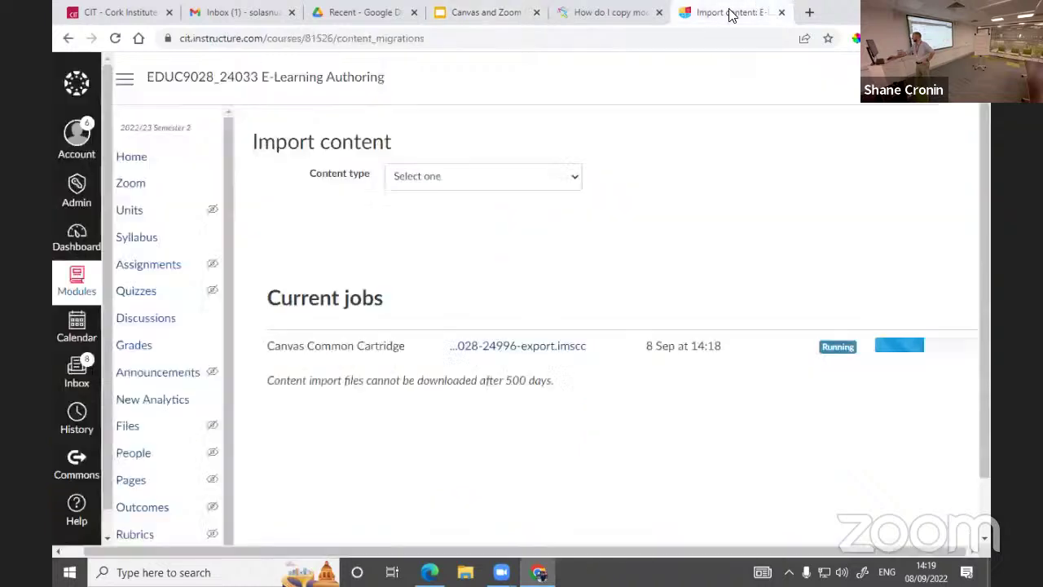
pyautogui.click(70, 283)
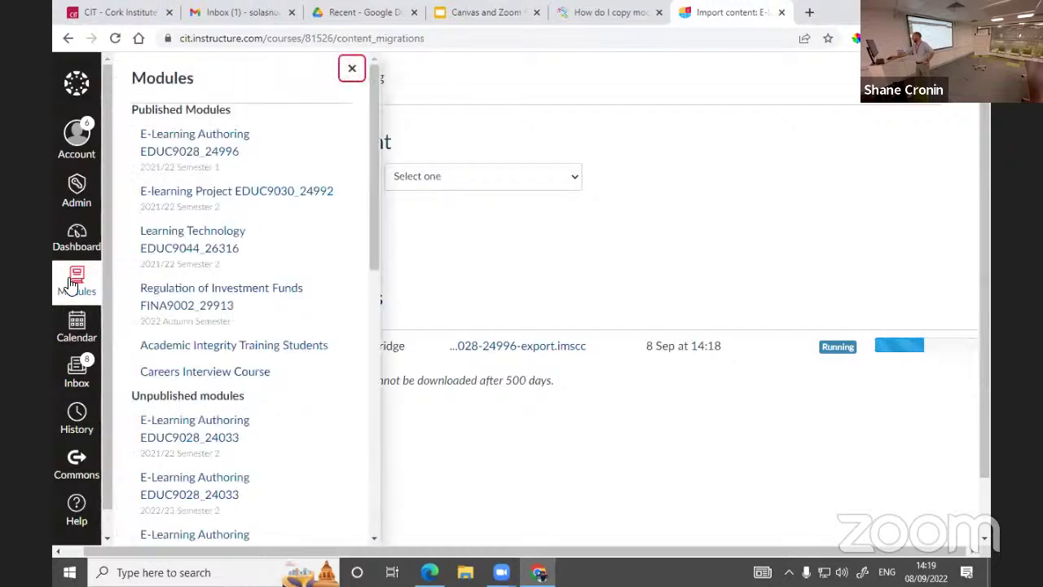
pyautogui.scroll(-1, 245, 371)
# - Scroll the Modules tray and open E-Learning Authoring EDUC9028_24996 (2022/23 Semester 1)
pyautogui.scroll(-9, 236, 375)
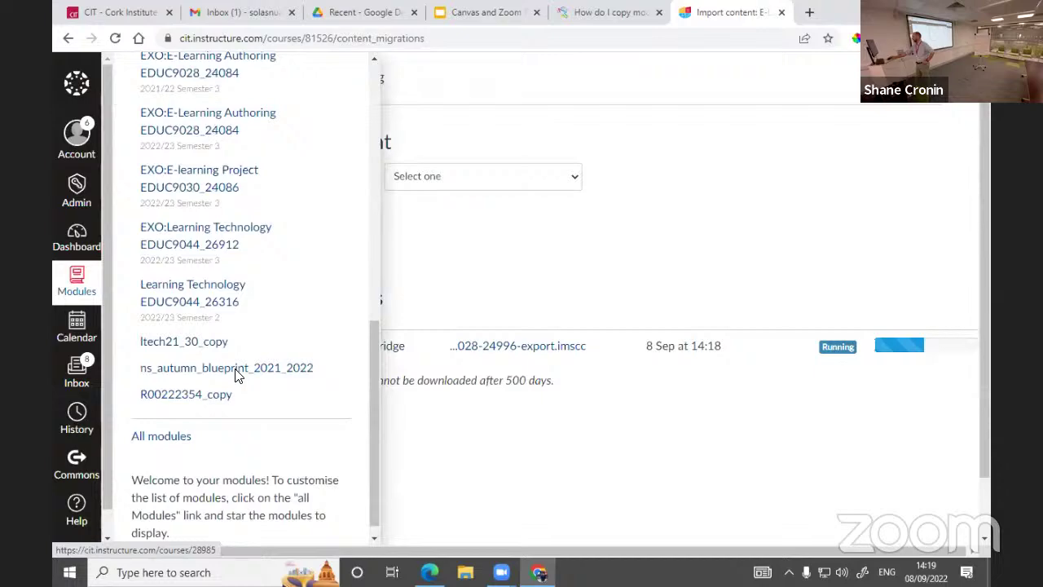
pyautogui.scroll(9, 237, 374)
pyautogui.scroll(-3, 233, 390)
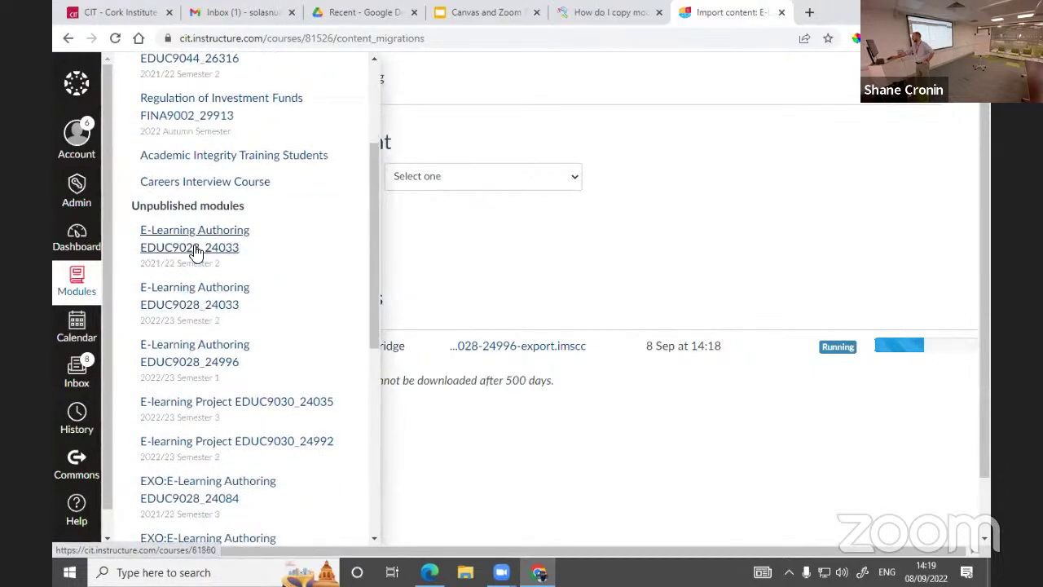
pyautogui.click(202, 348)
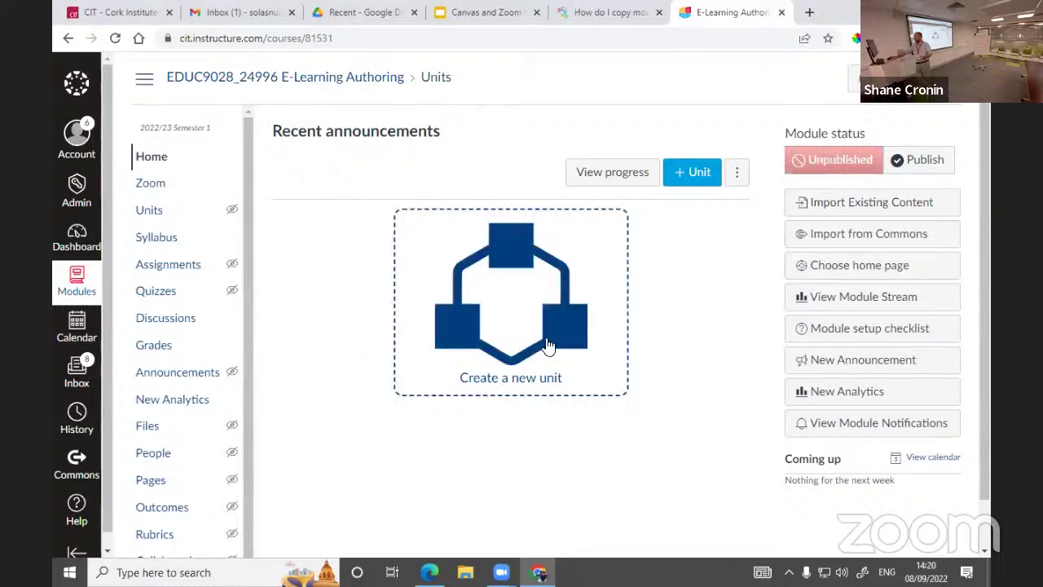
# - Create a new unit named 'Week 1' in the module
pyautogui.click(537, 375)
pyautogui.click(398, 237)
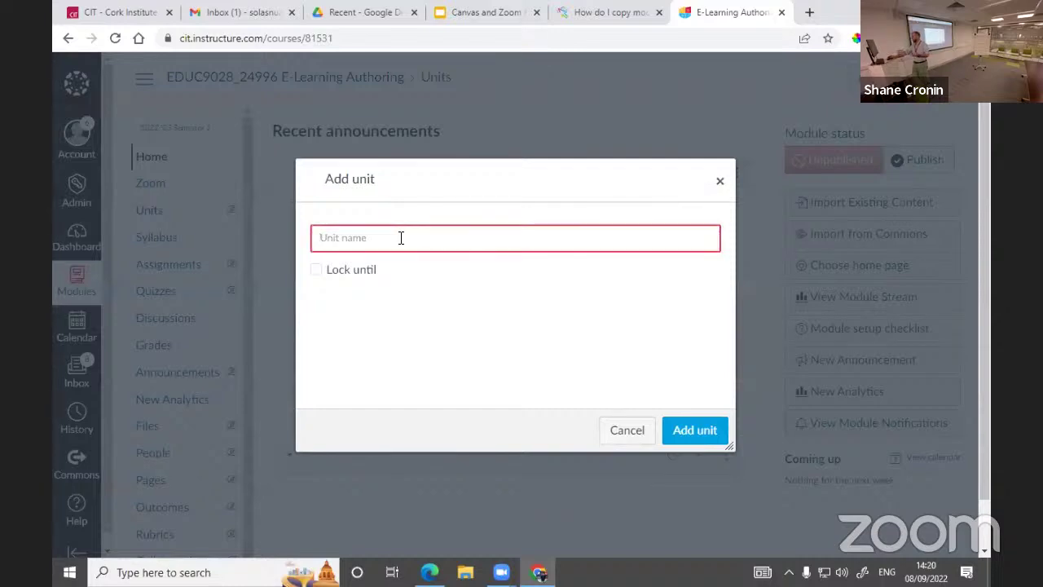
pyautogui.write('Week 1')
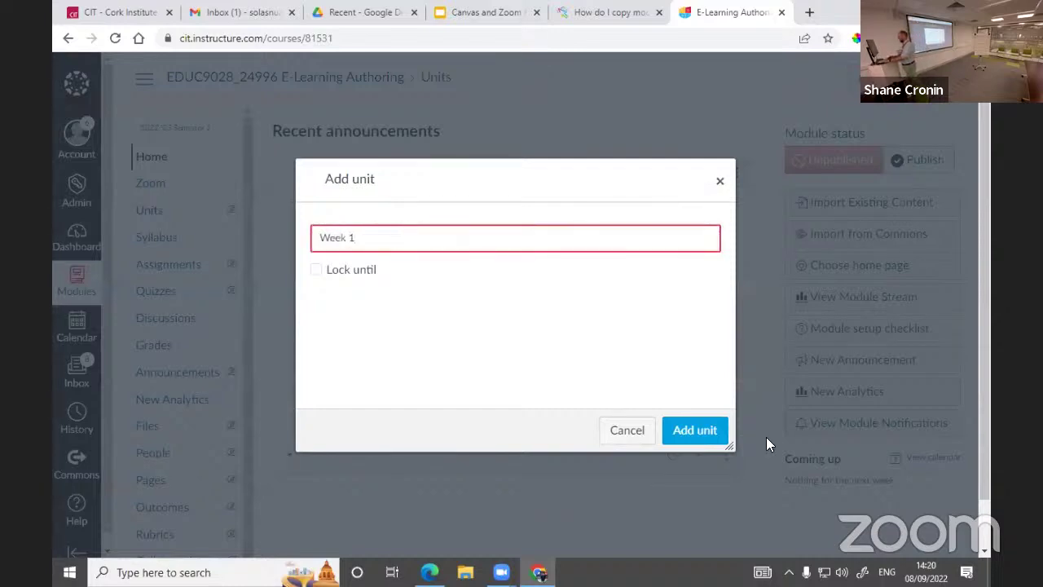
pyautogui.click(688, 425)
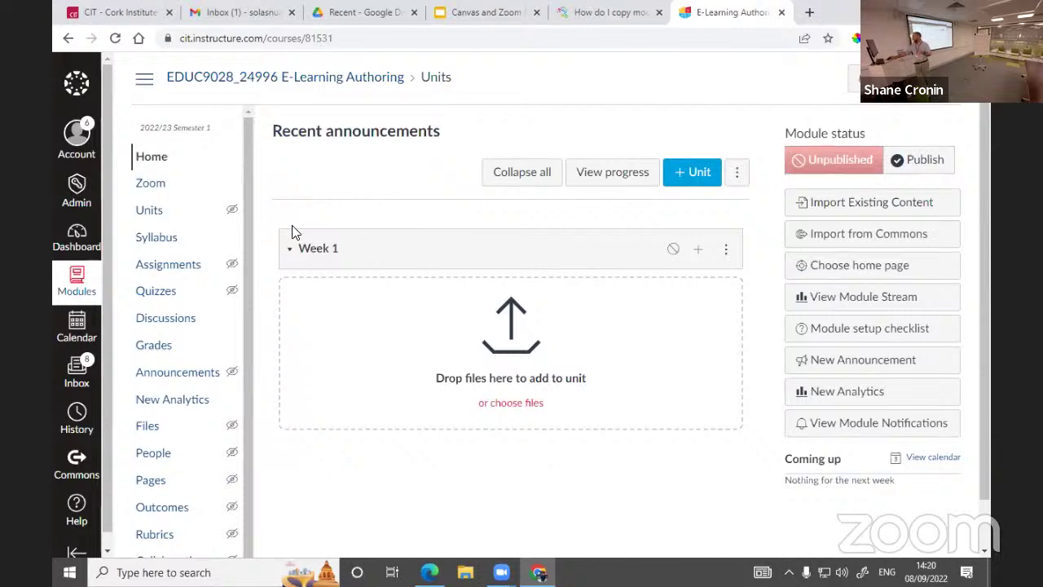
# - Scroll the module home page and go to its Syllabus page
pyautogui.scroll(-1, 167, 282)
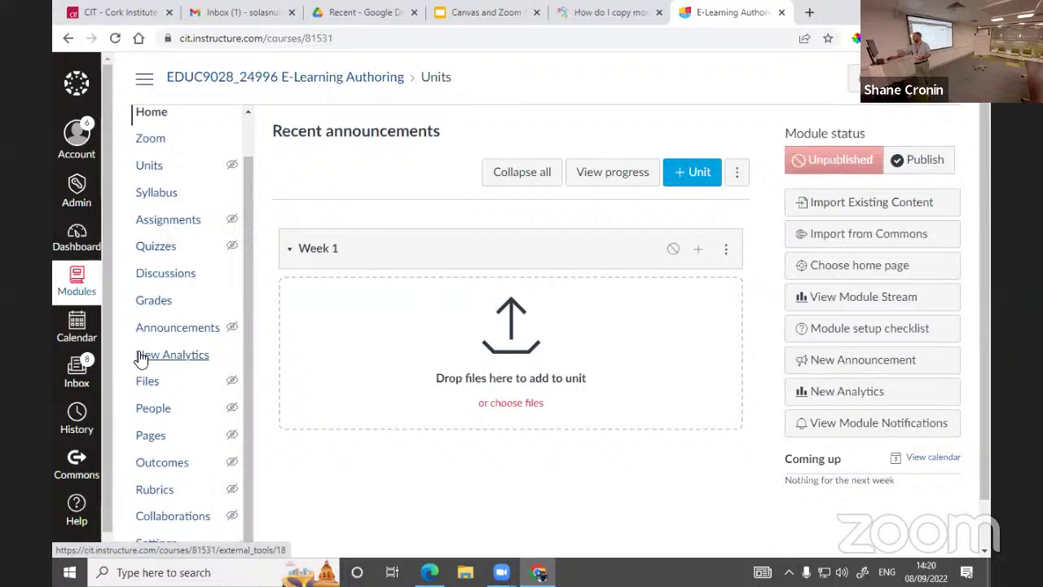
pyautogui.scroll(1, 142, 355)
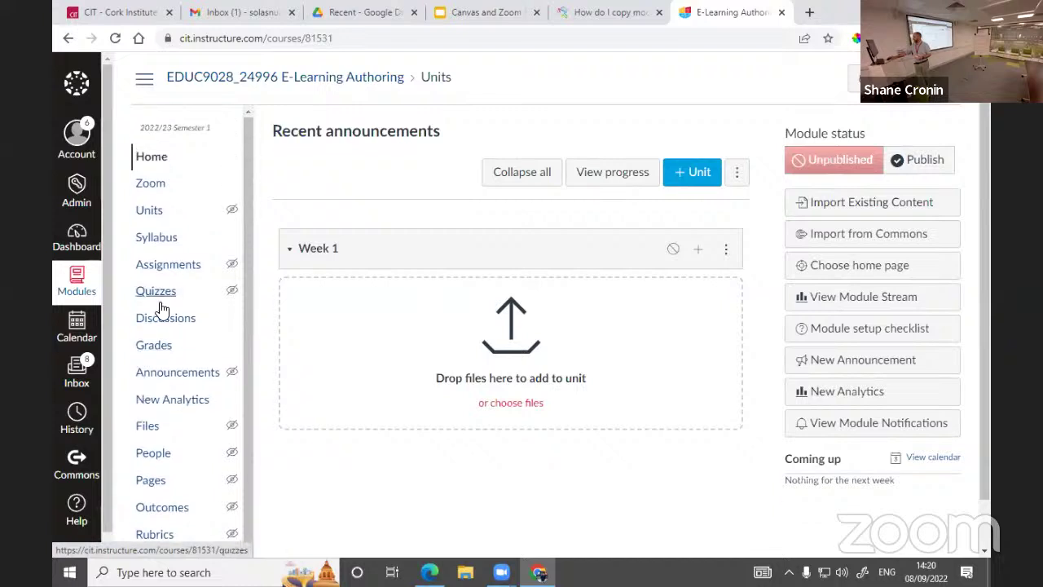
pyautogui.click(175, 245)
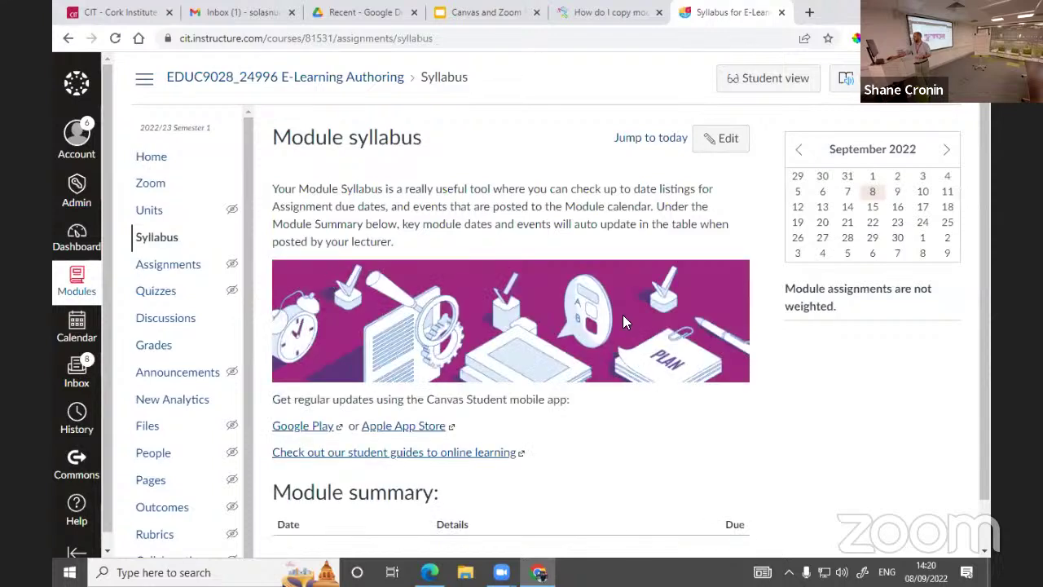
# - Scroll the Module syllabus page, then go to the module's New Analytics page
pyautogui.scroll(-1, 541, 318)
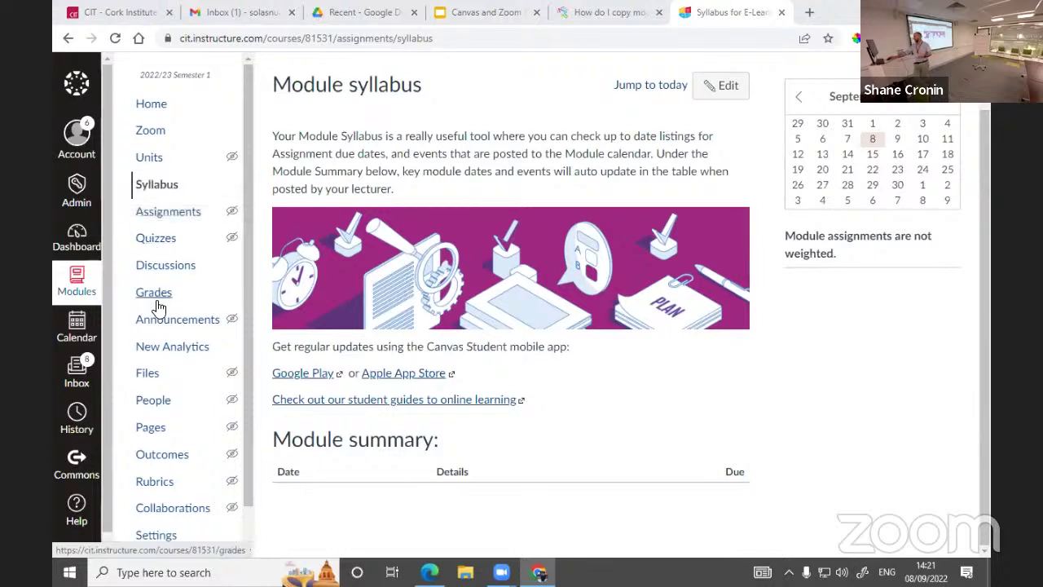
pyautogui.click(180, 356)
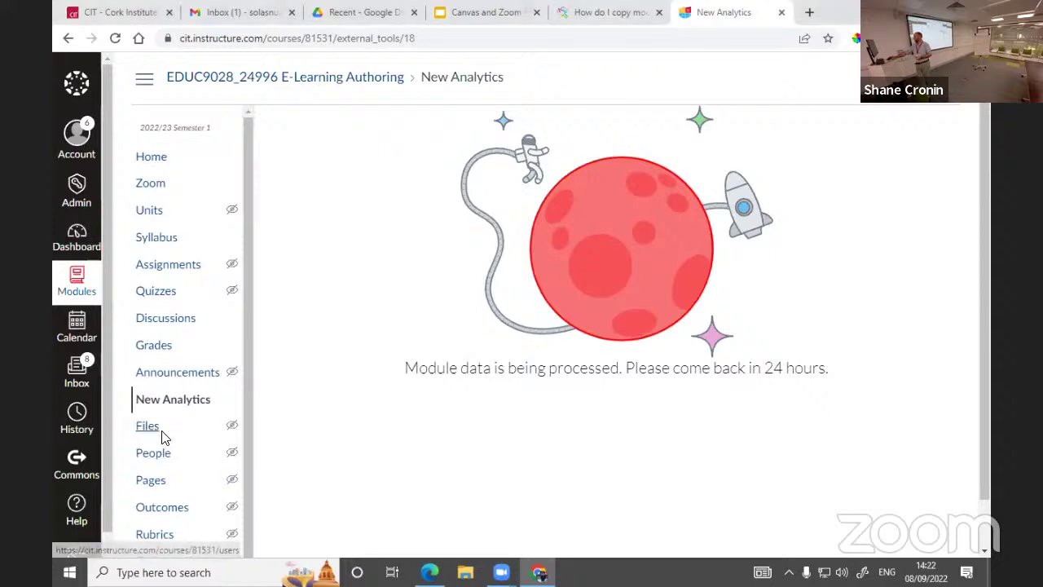
# - Scroll the course navigation and open the EDUC9028_24996 Announcements page, which is empty
pyautogui.scroll(-1, 155, 411)
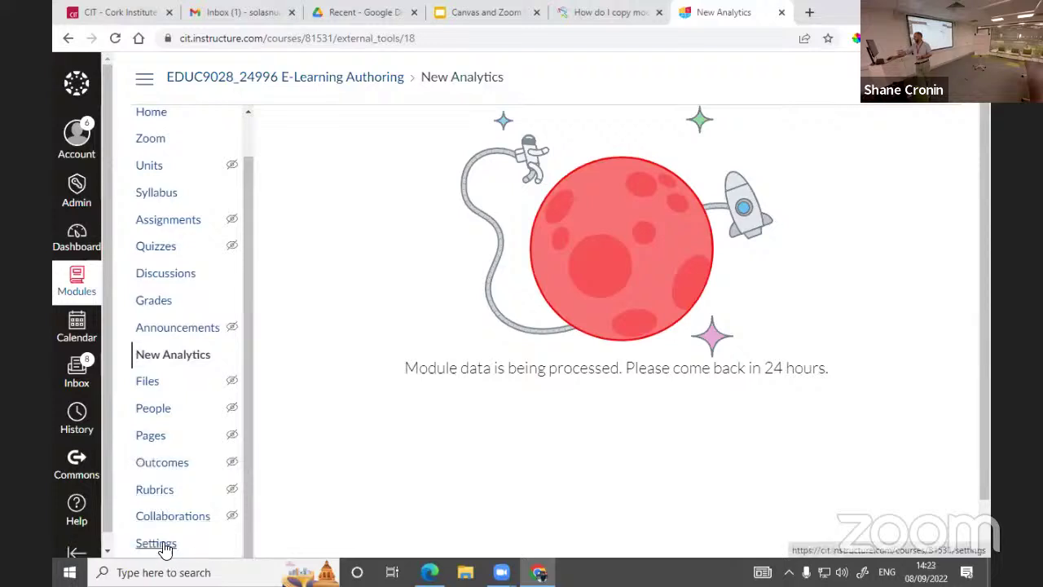
pyautogui.moveTo(247, 219); pyautogui.dragTo(251, 158)
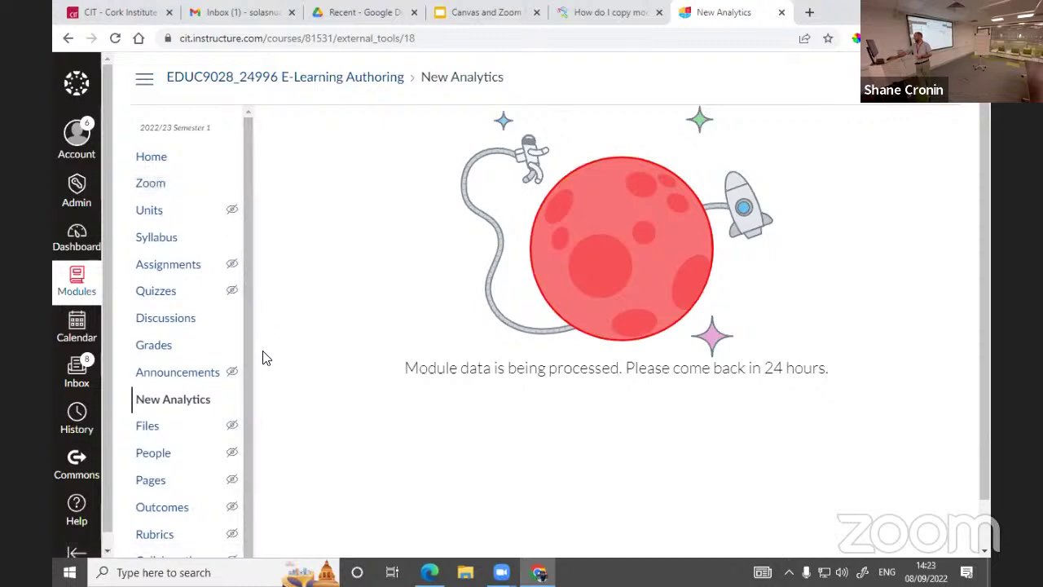
pyautogui.click(178, 372)
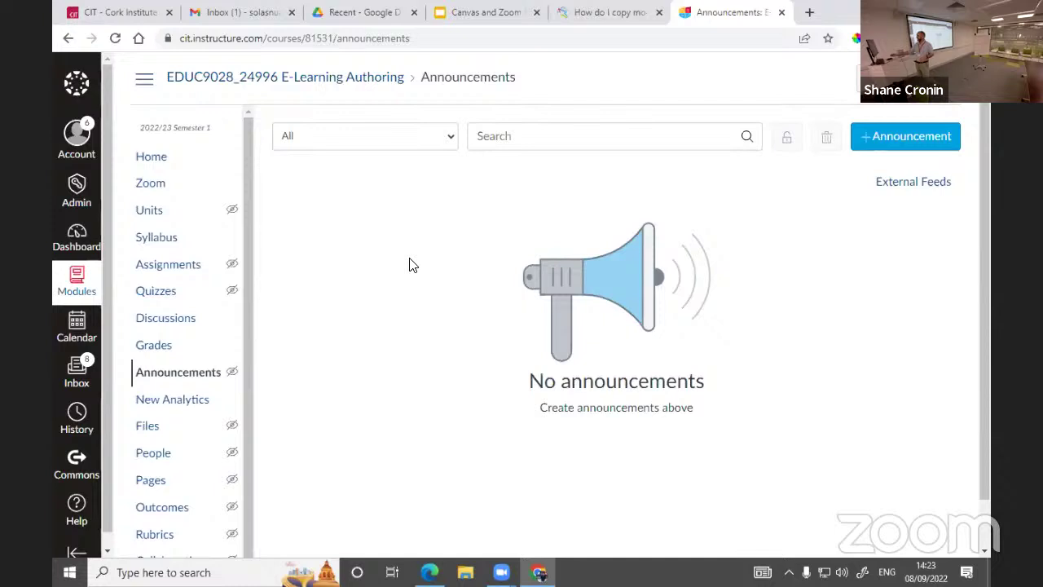
# - Start a new announcement and try the record-media option, allowing camera and microphone access
pyautogui.click(881, 135)
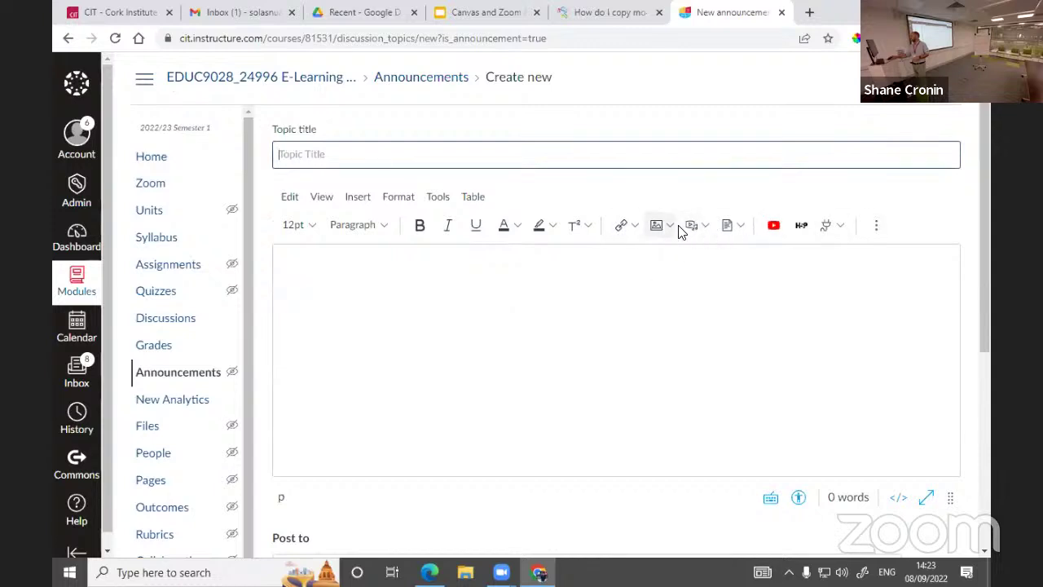
pyautogui.click(705, 229)
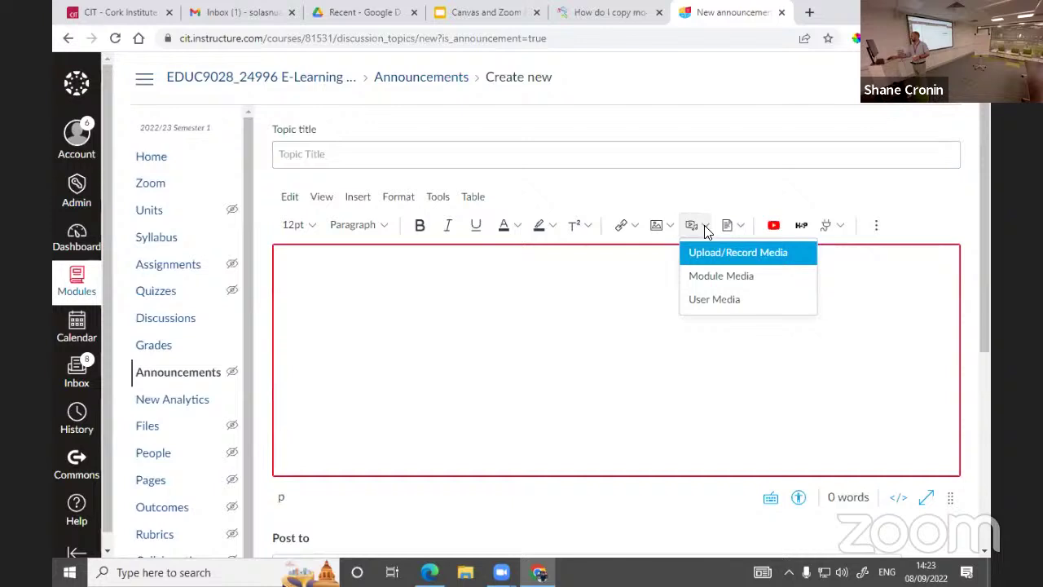
pyautogui.click(741, 256)
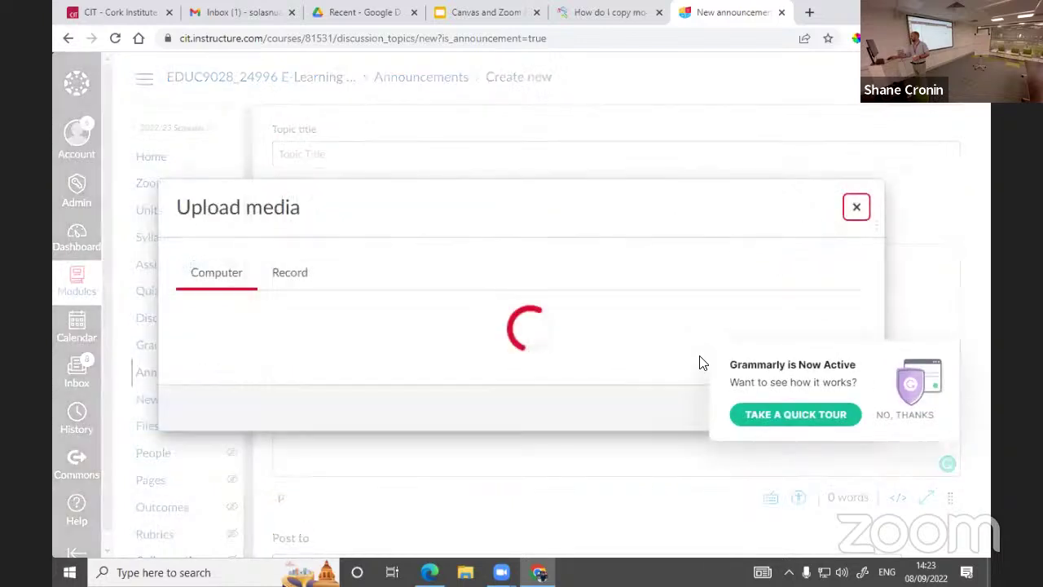
pyautogui.click(905, 415)
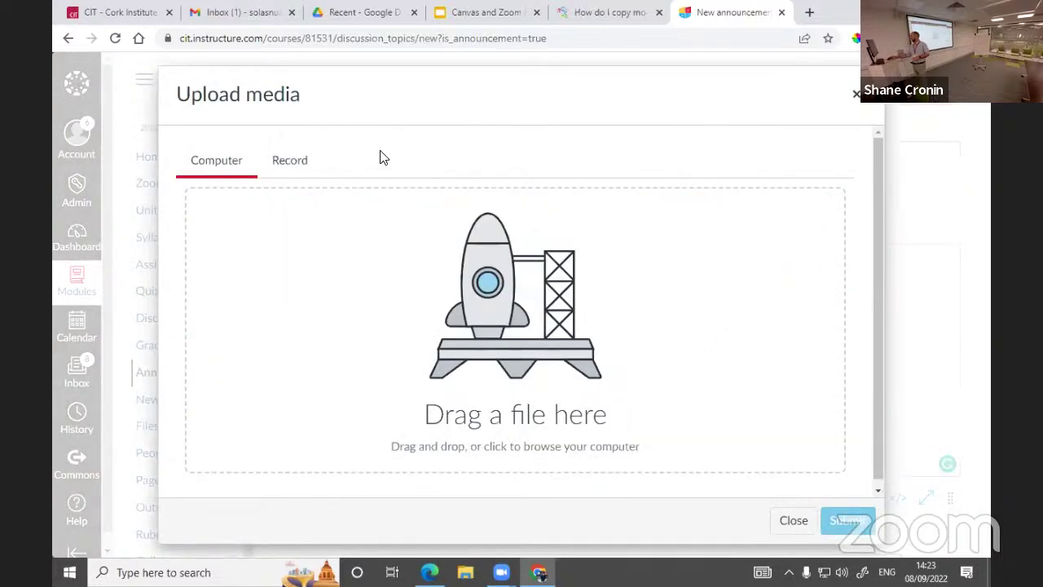
pyautogui.click(274, 163)
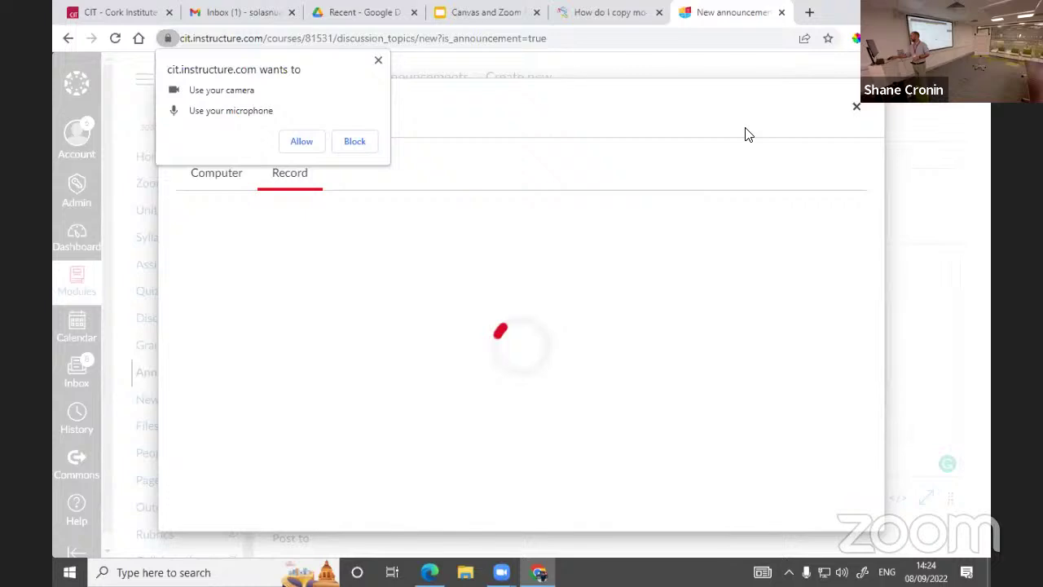
pyautogui.click(855, 107)
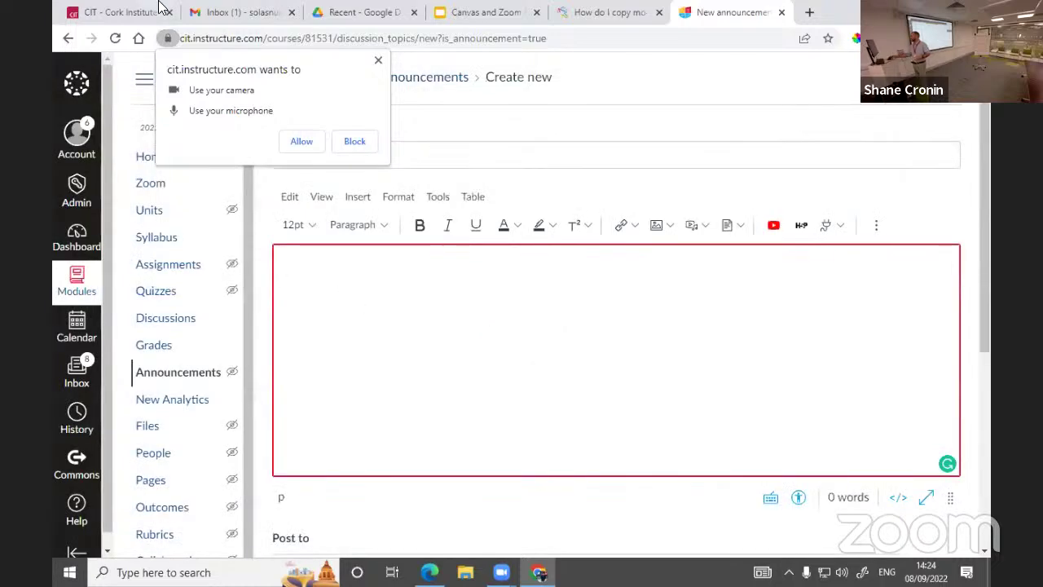
pyautogui.click(298, 141)
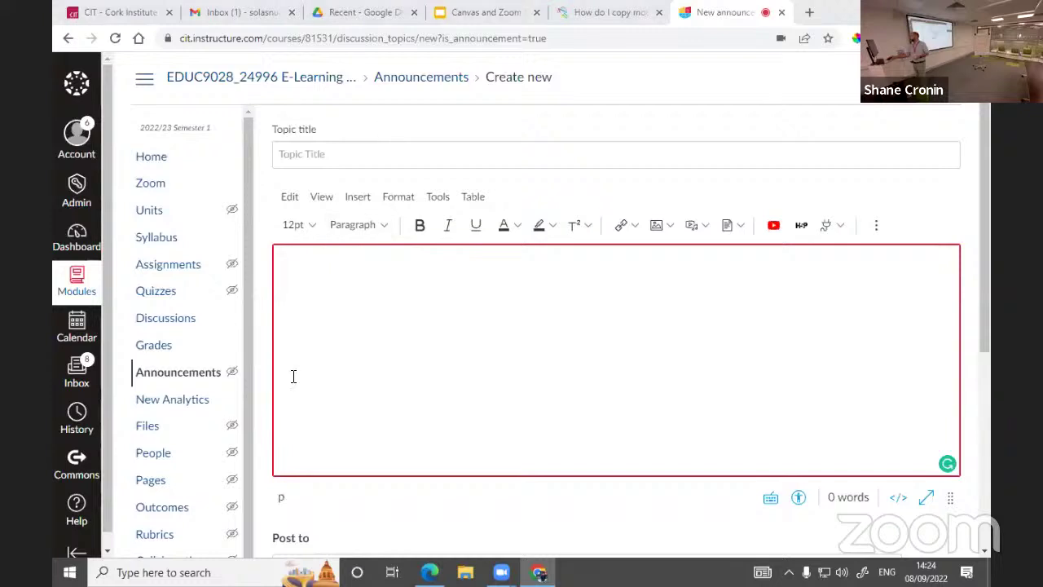
# - Stay on the page at the Leave site prompt, then cancel the empty announcement unsaved
pyautogui.scroll(-1, 171, 463)
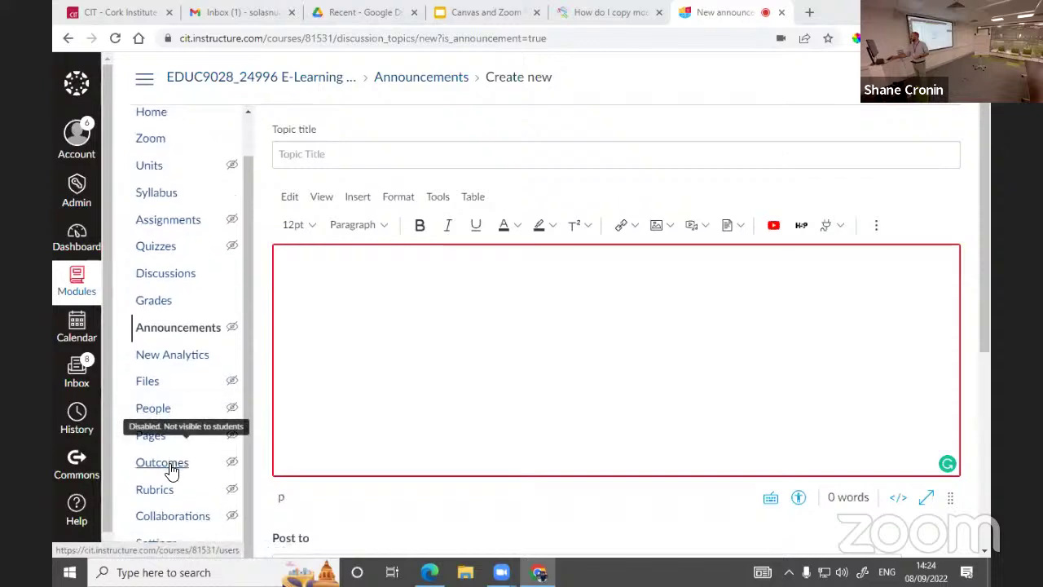
pyautogui.click(171, 545)
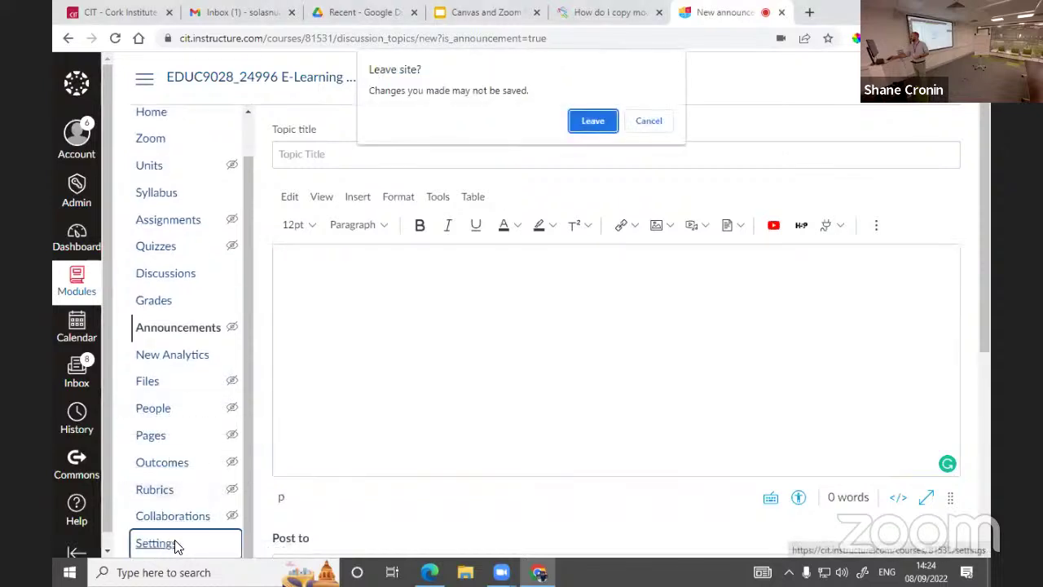
pyautogui.click(650, 123)
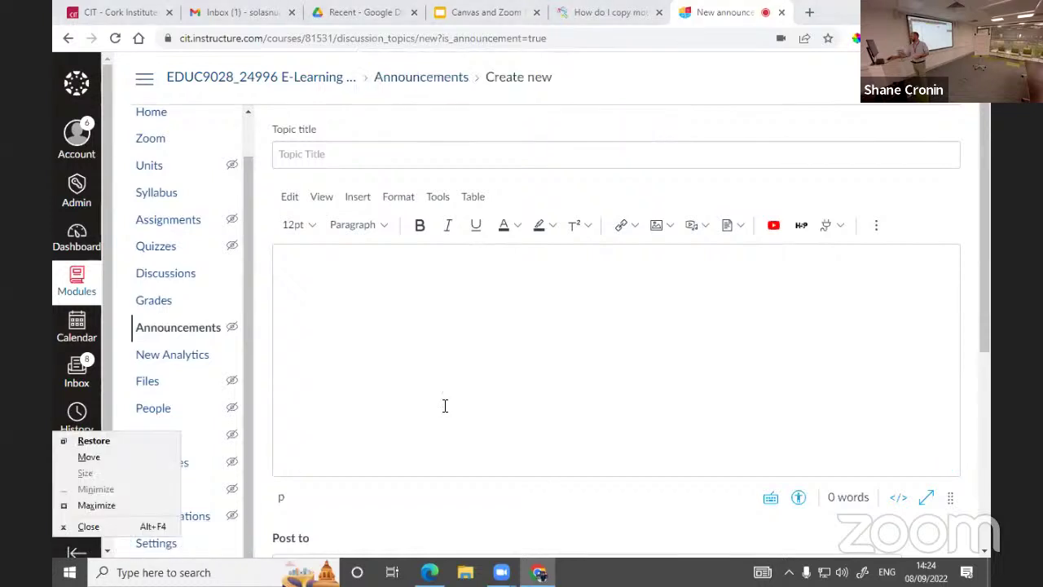
pyautogui.scroll(-4, 445, 405)
pyautogui.click(884, 515)
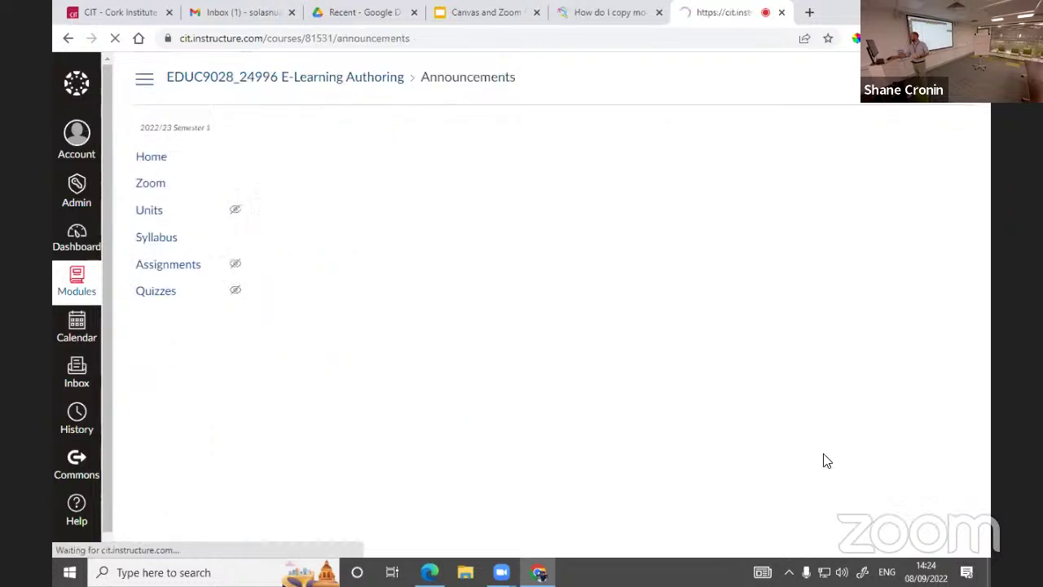
# - Open the EDUC9028_24996 module Settings at its Navigation tab
pyautogui.scroll(-1, 171, 513)
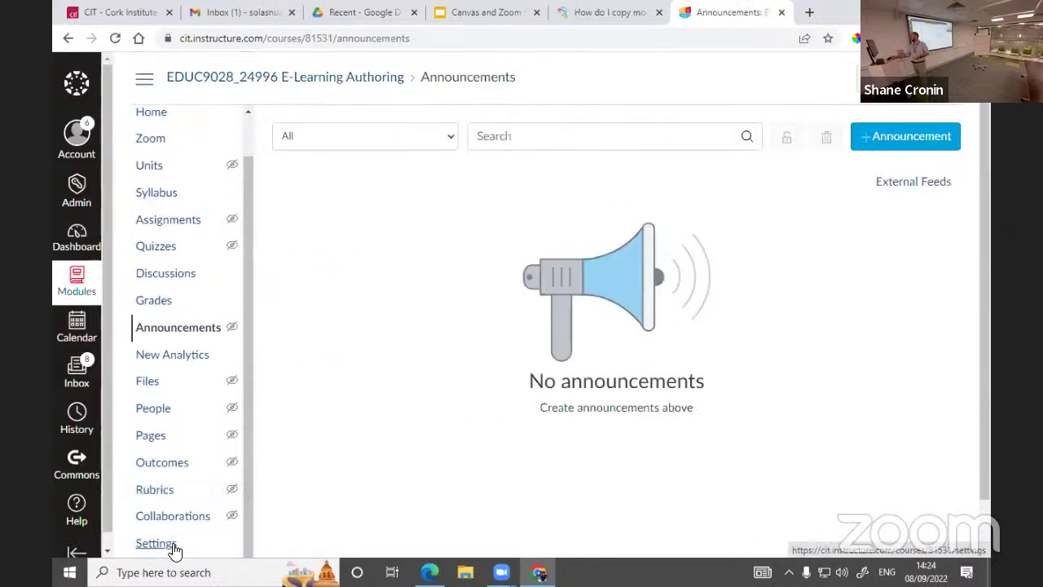
pyautogui.click(173, 543)
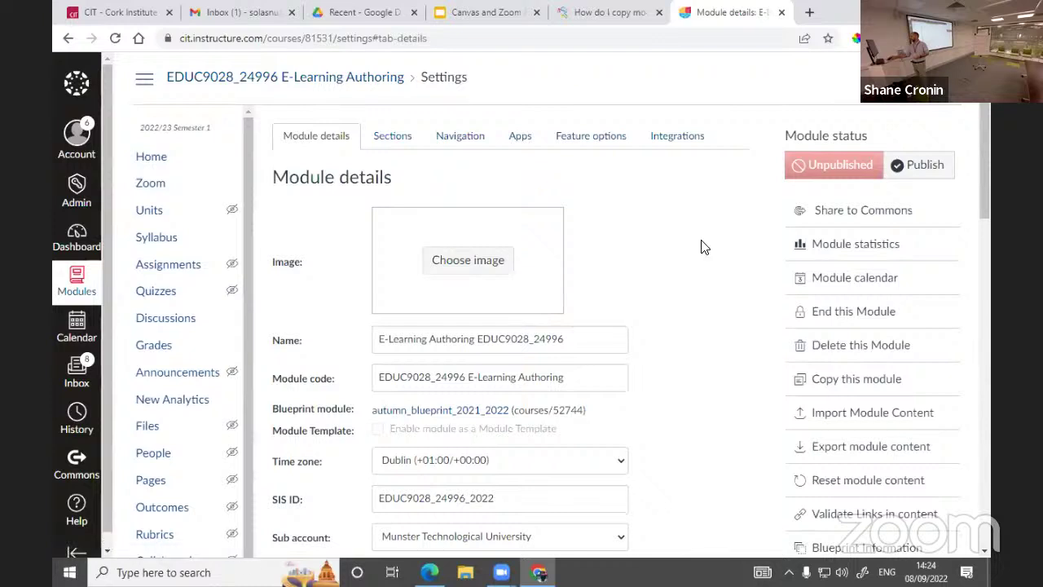
pyautogui.click(462, 133)
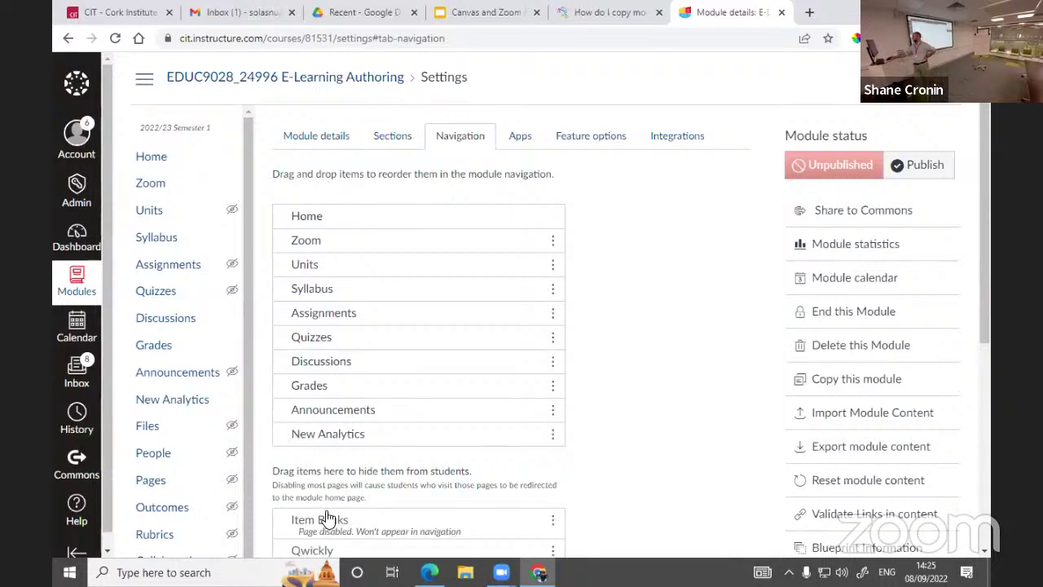
pyautogui.scroll(-3, 337, 517)
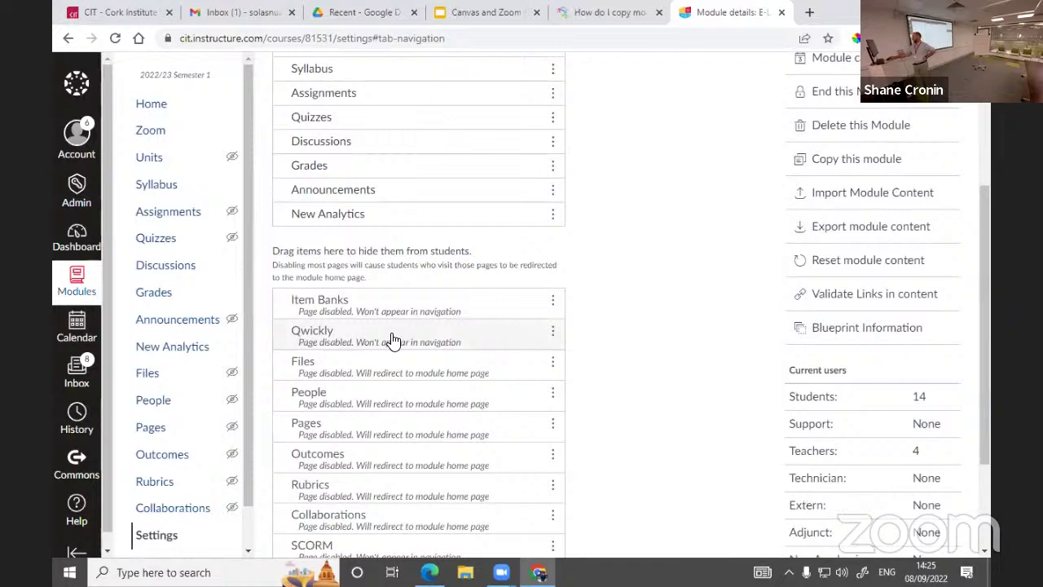
pyautogui.moveTo(392, 339); pyautogui.dragTo(423, 216)
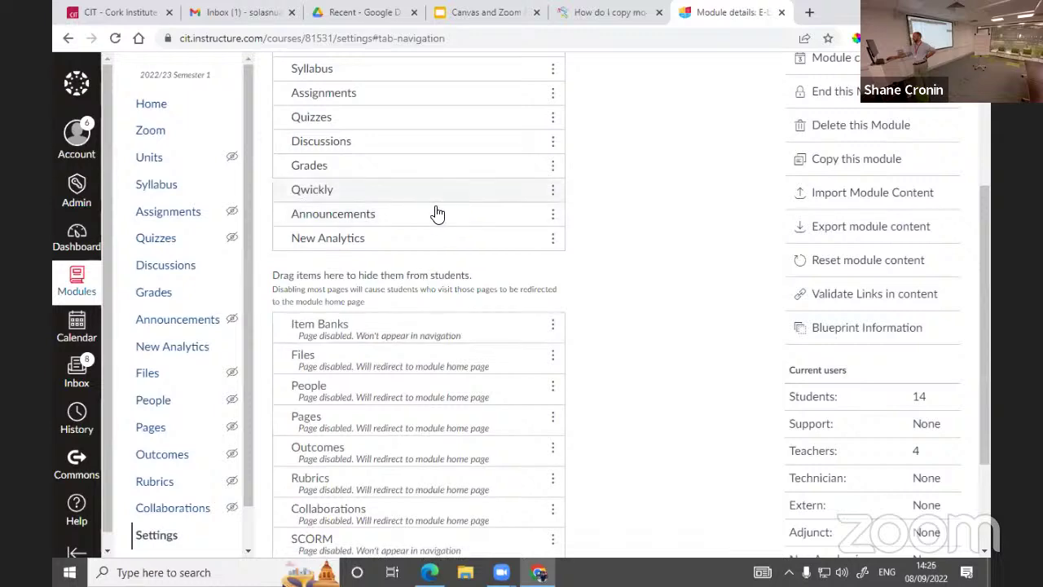
# - Move Qwickly from the hidden items into the visible navigation between Grades and Announcements
pyautogui.scroll(3, 505, 334)
pyautogui.scroll(-1, 443, 402)
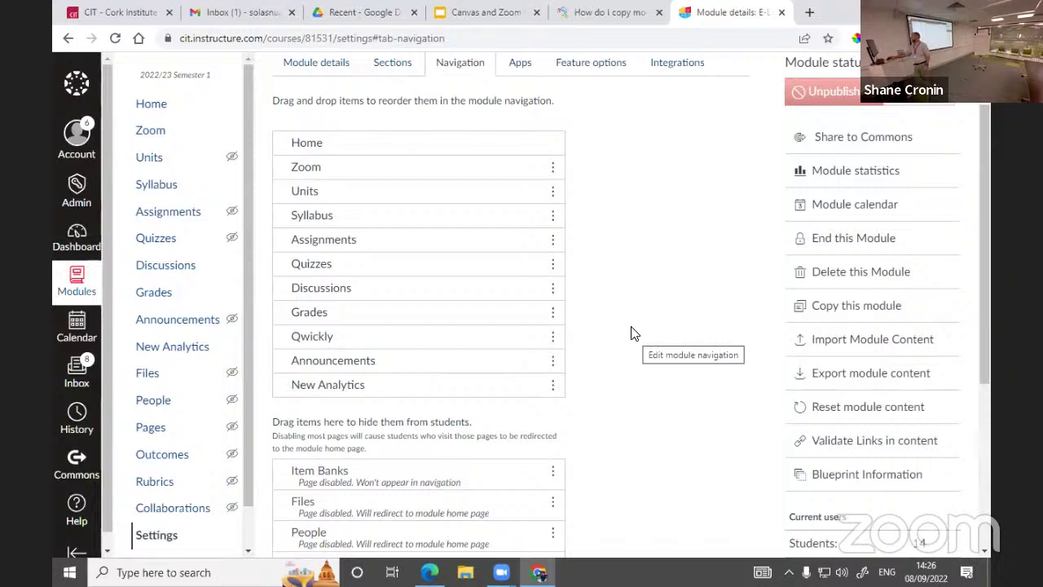
pyautogui.scroll(-2, 611, 334)
pyautogui.scroll(-2, 612, 330)
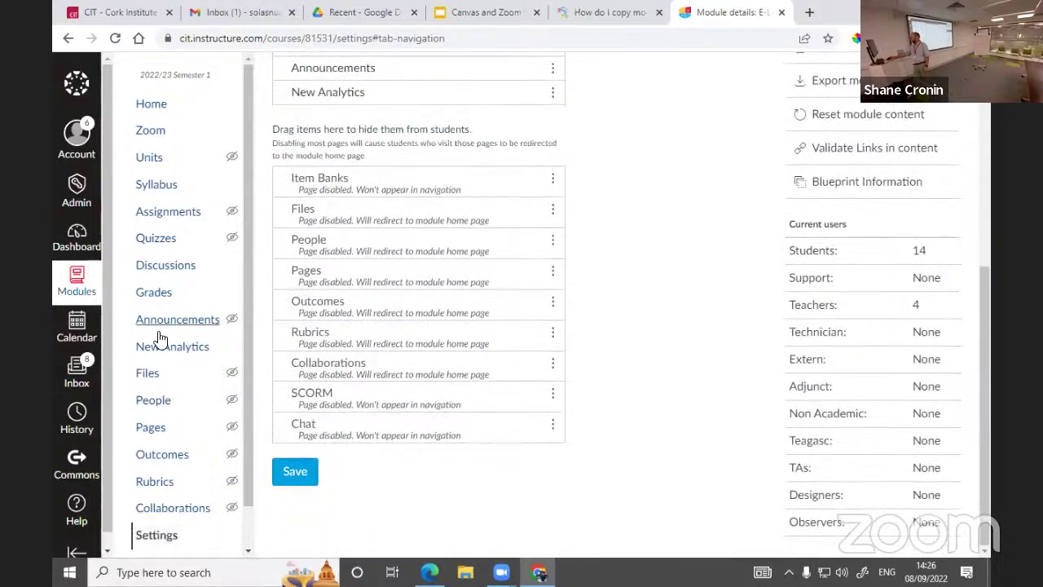
pyautogui.scroll(2, 159, 330)
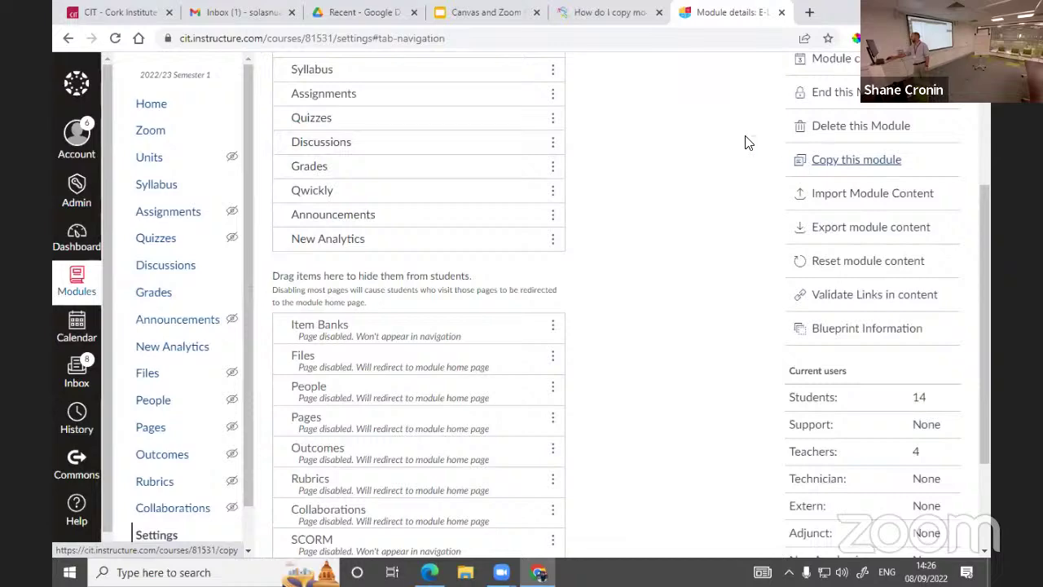
# - Back in the session outline slides, open the Crosslisting in Canvas help article
pyautogui.click(485, 13)
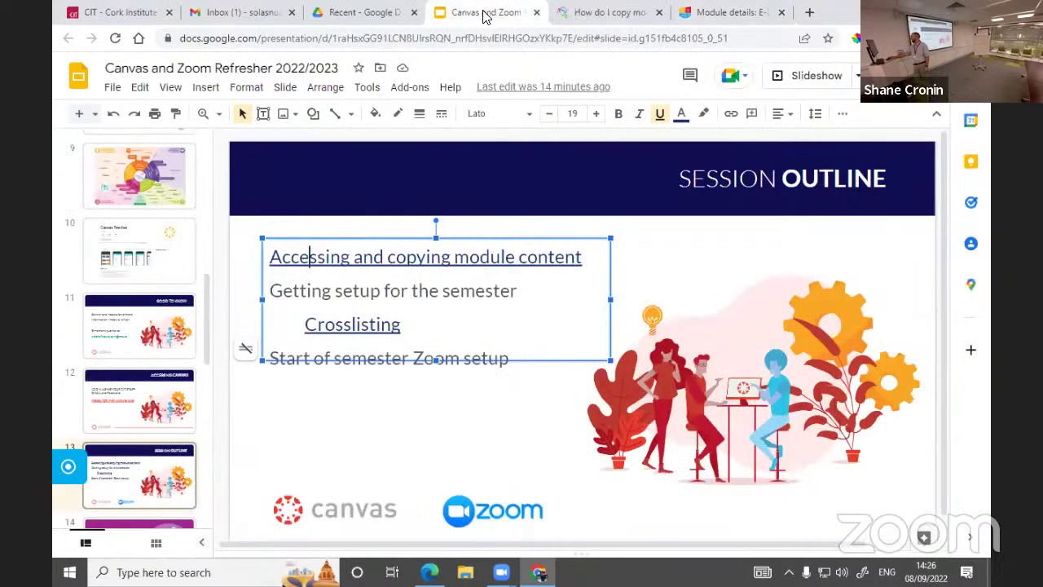
pyautogui.click(724, 13)
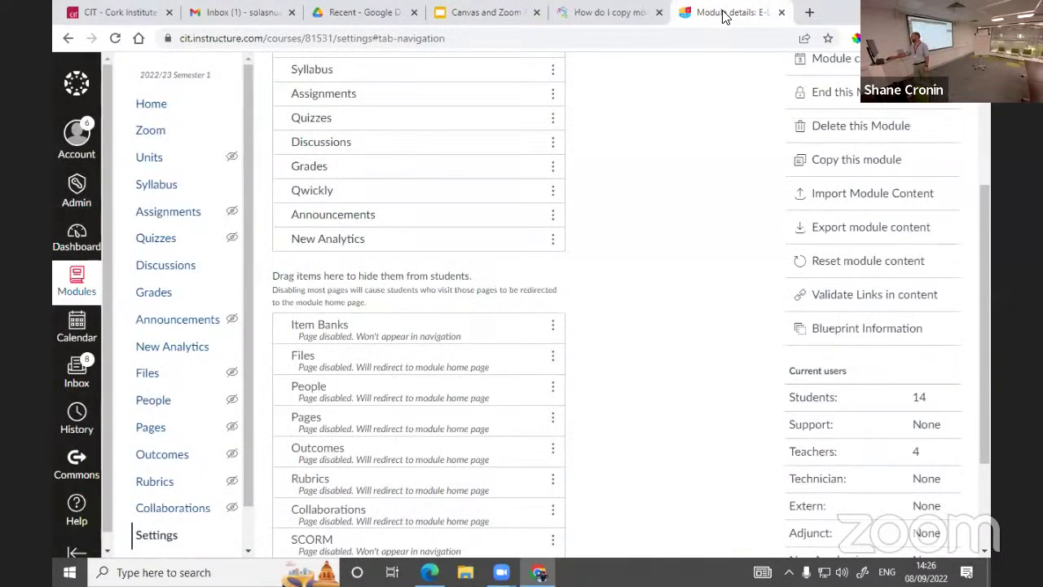
pyautogui.click(637, 18)
pyautogui.click(486, 13)
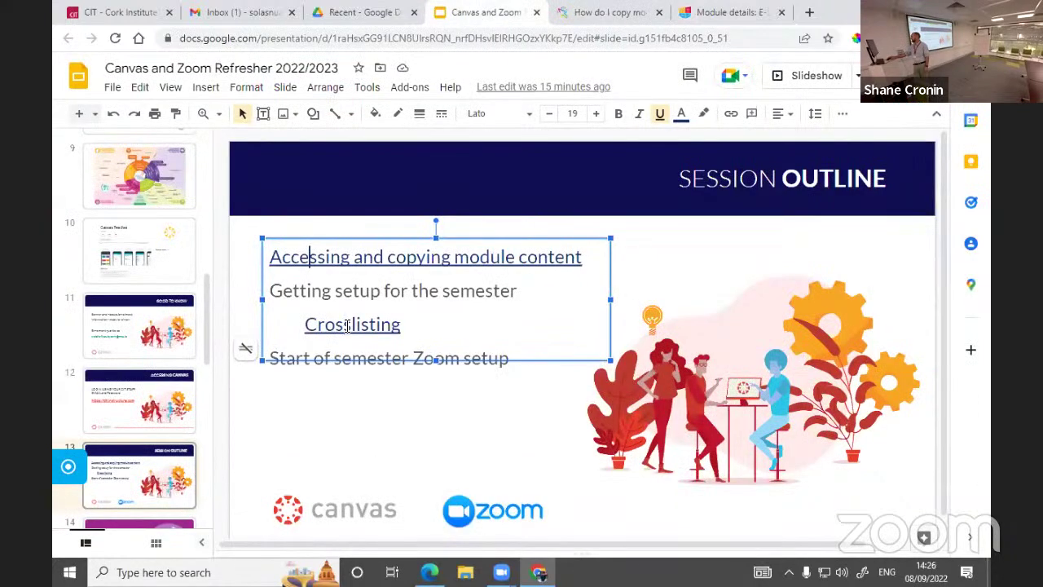
pyautogui.click(378, 363)
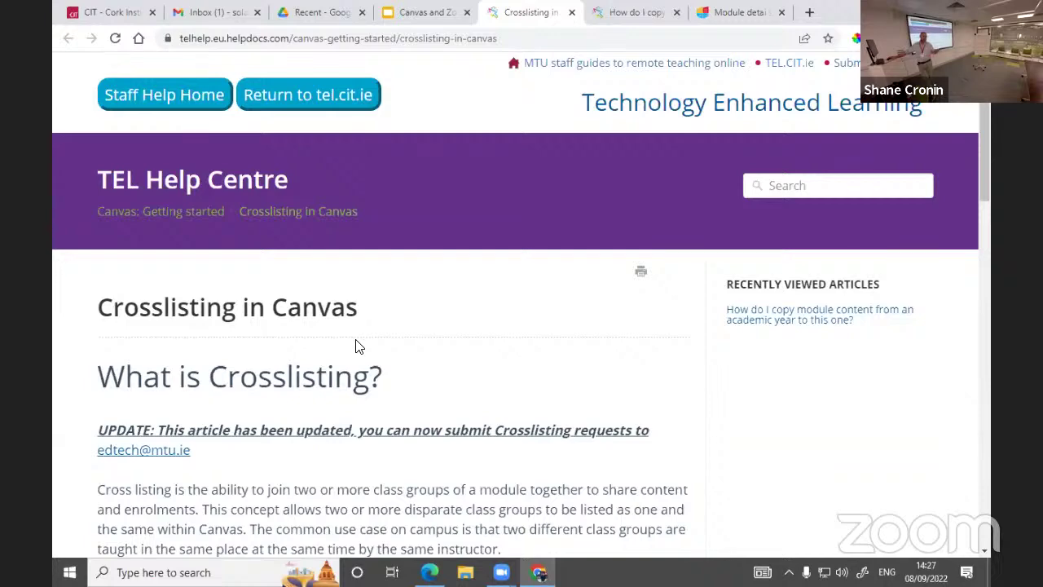
# - Scroll the Crosslisting article to the request section, highlight 'SIS ID', then return to Canvas
pyautogui.scroll(-3, 373, 357)
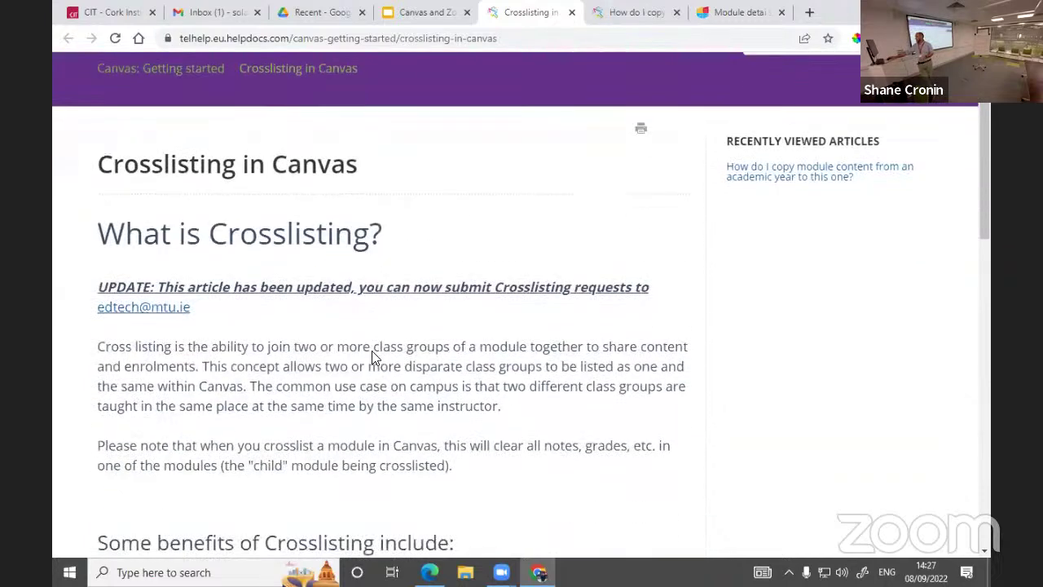
pyautogui.scroll(2, 372, 356)
pyautogui.scroll(-3, 372, 355)
pyautogui.scroll(-5, 372, 356)
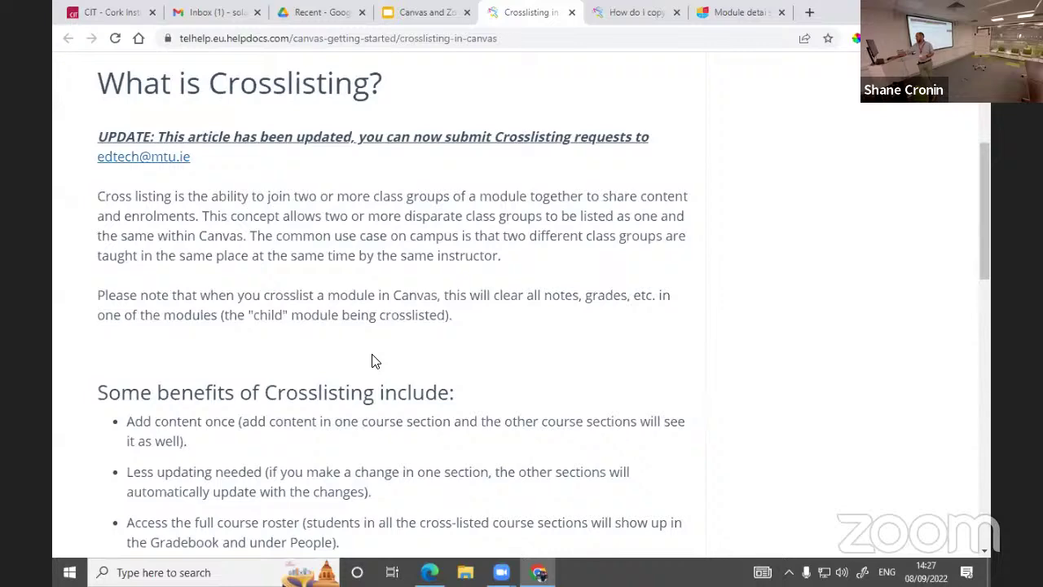
pyautogui.scroll(-2, 370, 356)
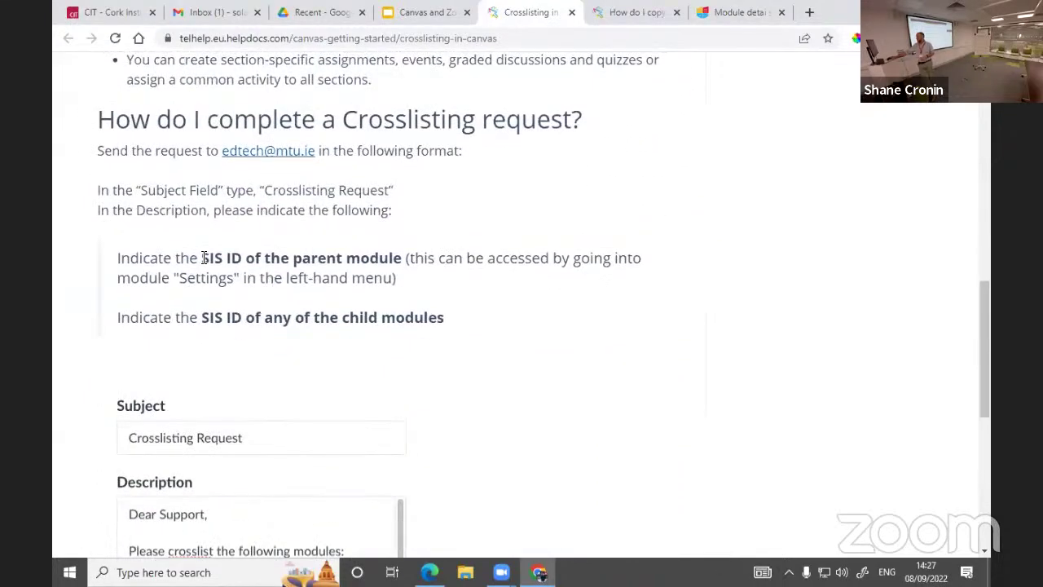
pyautogui.moveTo(201, 258); pyautogui.dragTo(243, 257)
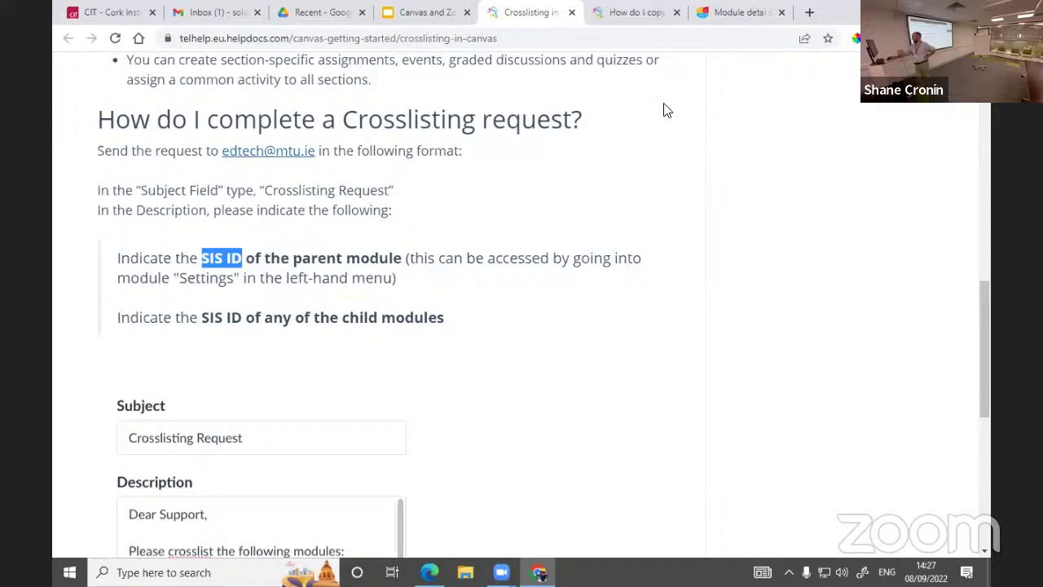
pyautogui.click(731, 15)
# - Open Module details and highlight the SIS ID EDUC9028_24996_2022
pyautogui.scroll(3, 372, 408)
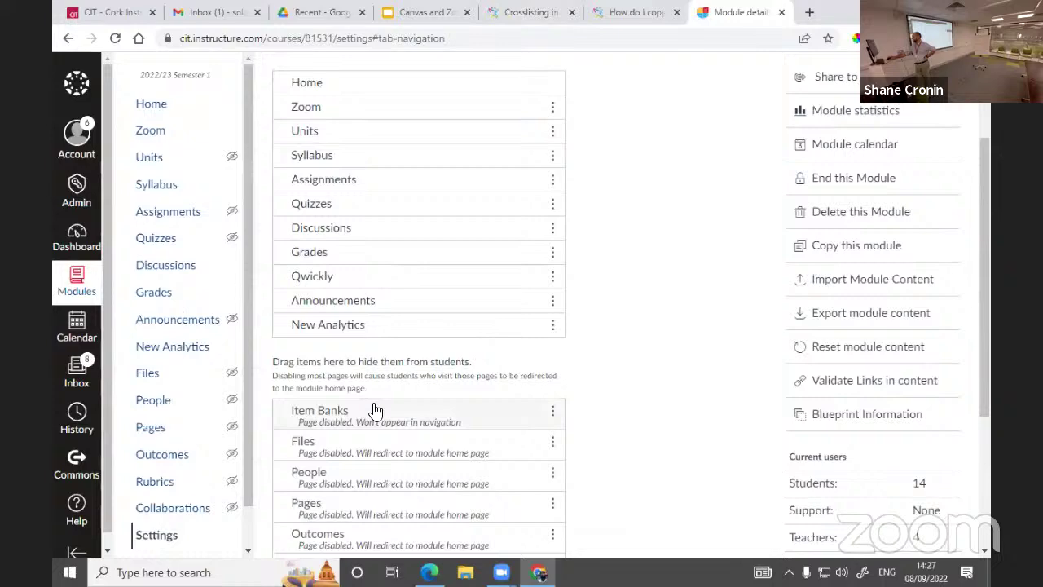
pyautogui.click(320, 136)
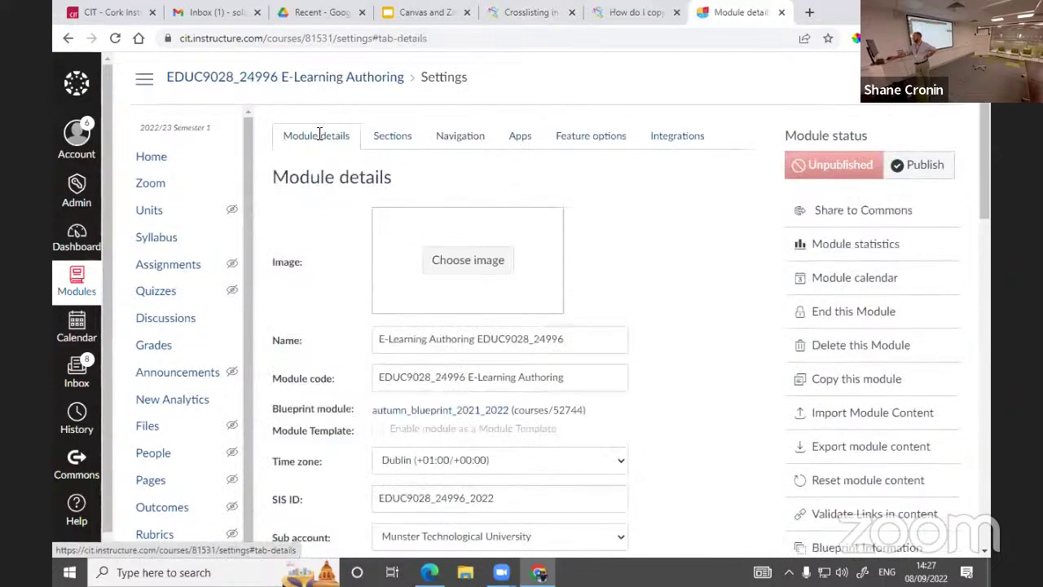
pyautogui.scroll(-3, 317, 284)
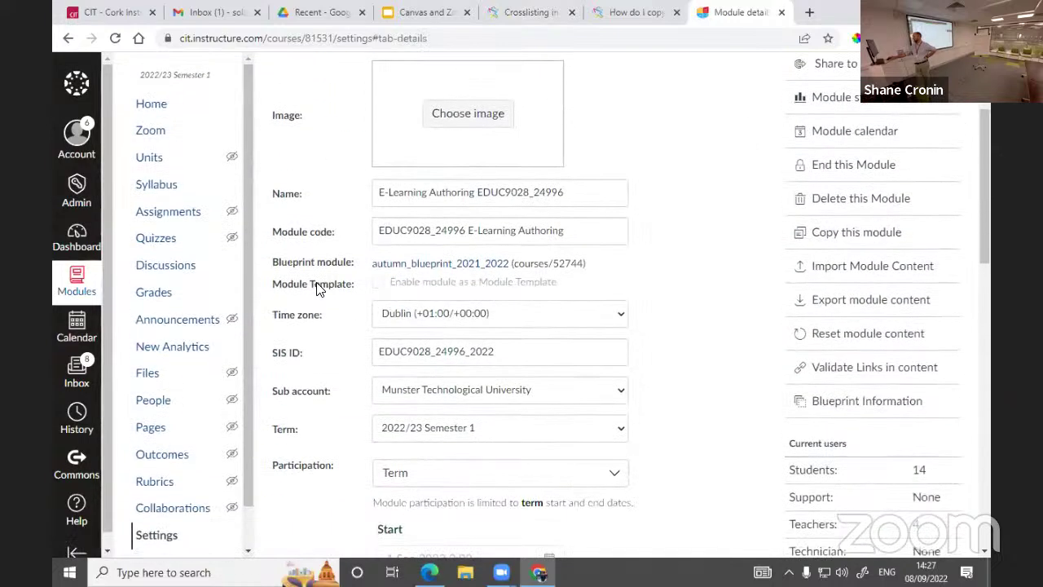
pyautogui.moveTo(502, 351); pyautogui.dragTo(369, 353)
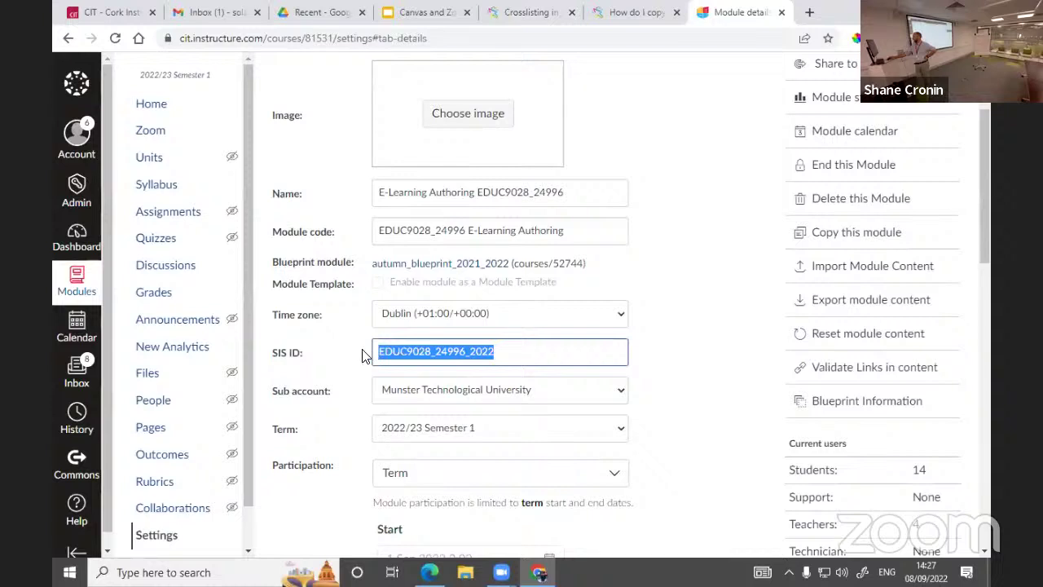
pyautogui.click(511, 354)
pyautogui.moveTo(540, 352); pyautogui.dragTo(378, 355)
# - Point out the module number and the year 2022 within the SIS ID
pyautogui.click(434, 351)
pyautogui.moveTo(496, 350); pyautogui.dragTo(366, 350)
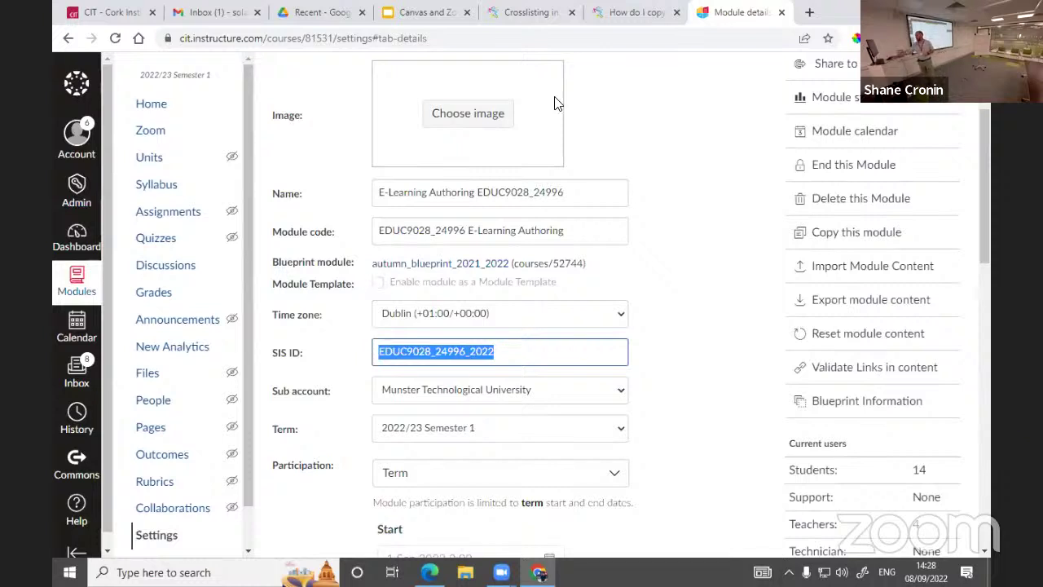
pyautogui.click(444, 352)
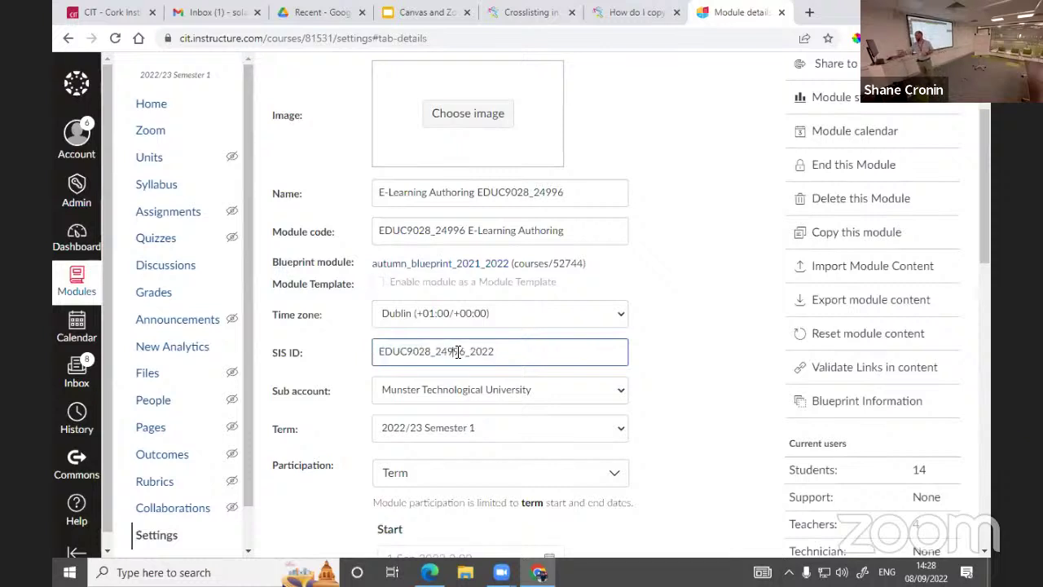
pyautogui.moveTo(460, 352); pyautogui.dragTo(435, 352)
pyautogui.moveTo(494, 352); pyautogui.dragTo(473, 352)
pyautogui.click(500, 352)
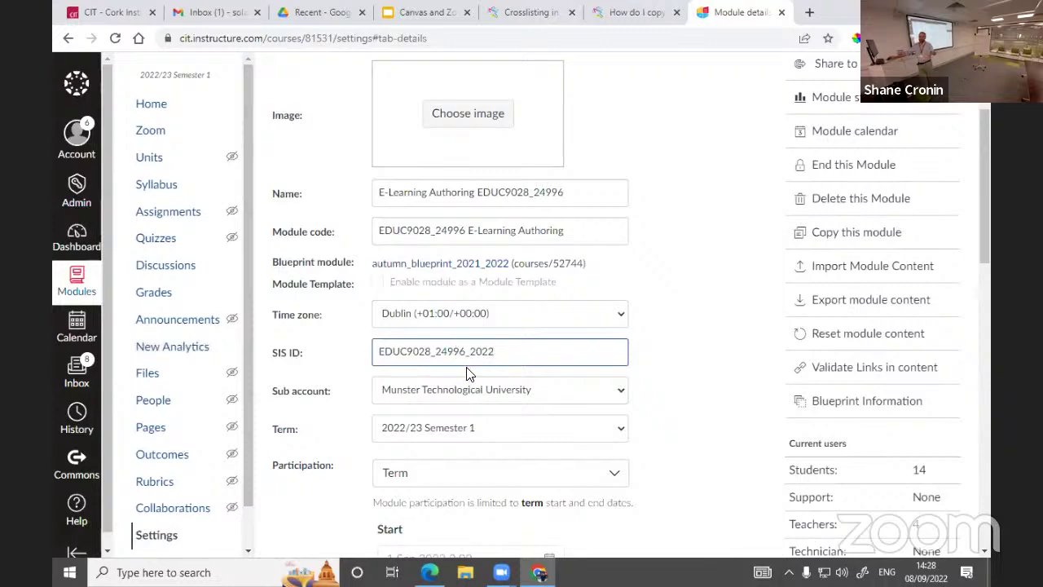
pyautogui.click(637, 13)
# - Return to the Crosslisting help article's request section with its sample request
pyautogui.click(530, 12)
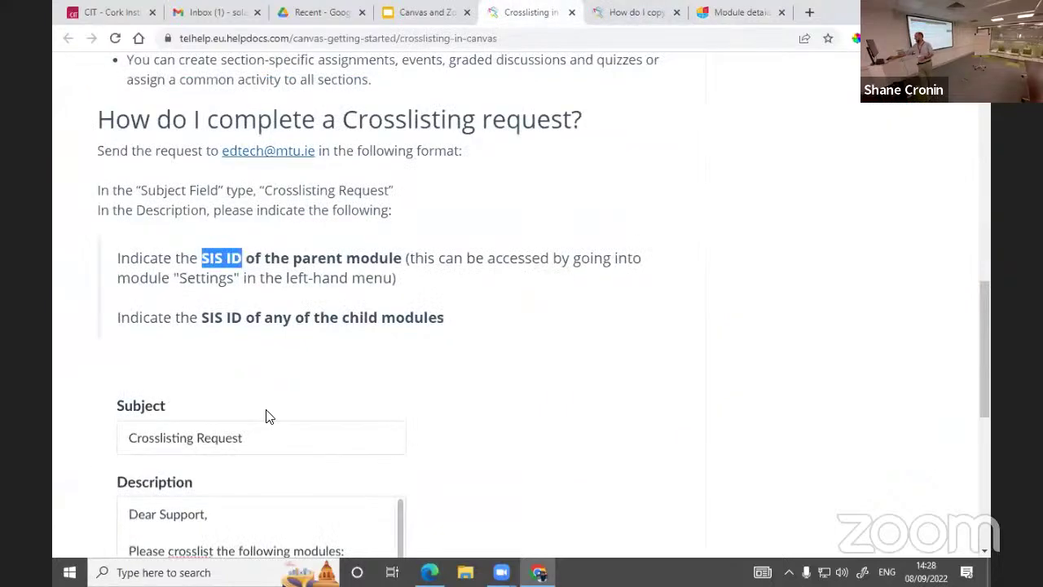
pyautogui.scroll(-5, 268, 414)
pyautogui.scroll(3, 268, 418)
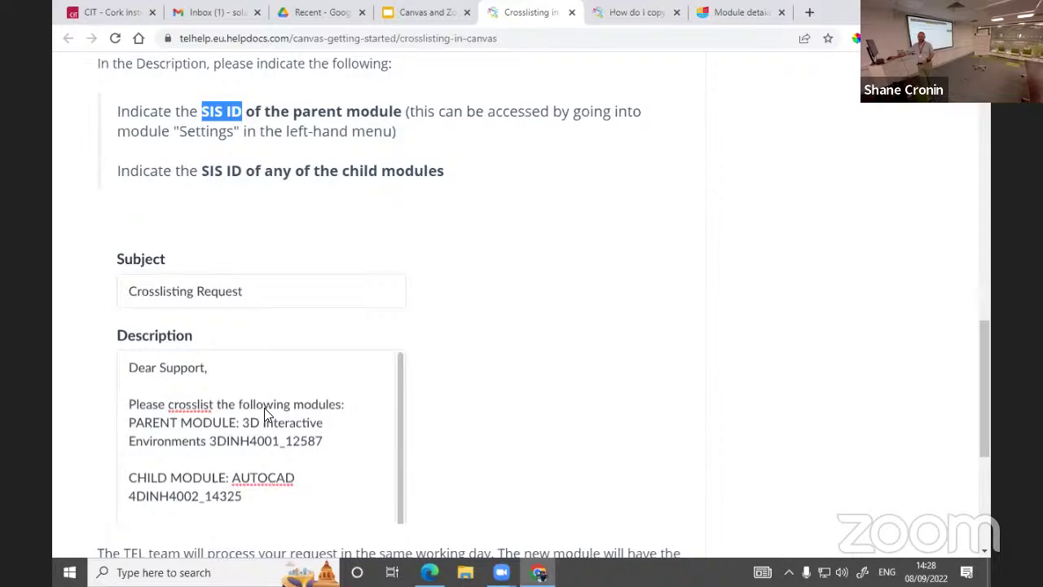
pyautogui.scroll(2, 593, 295)
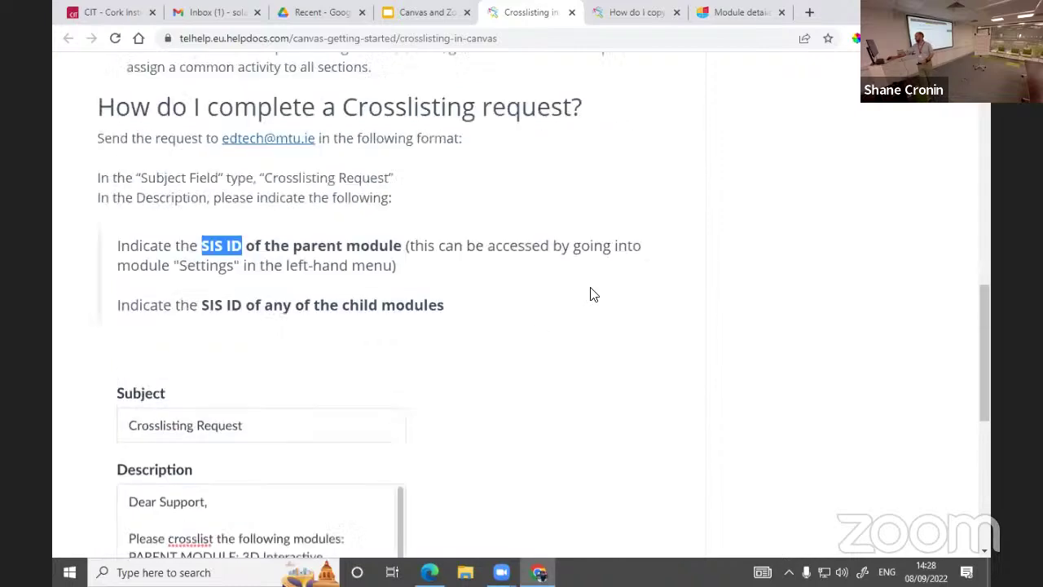
pyautogui.scroll(10, 593, 295)
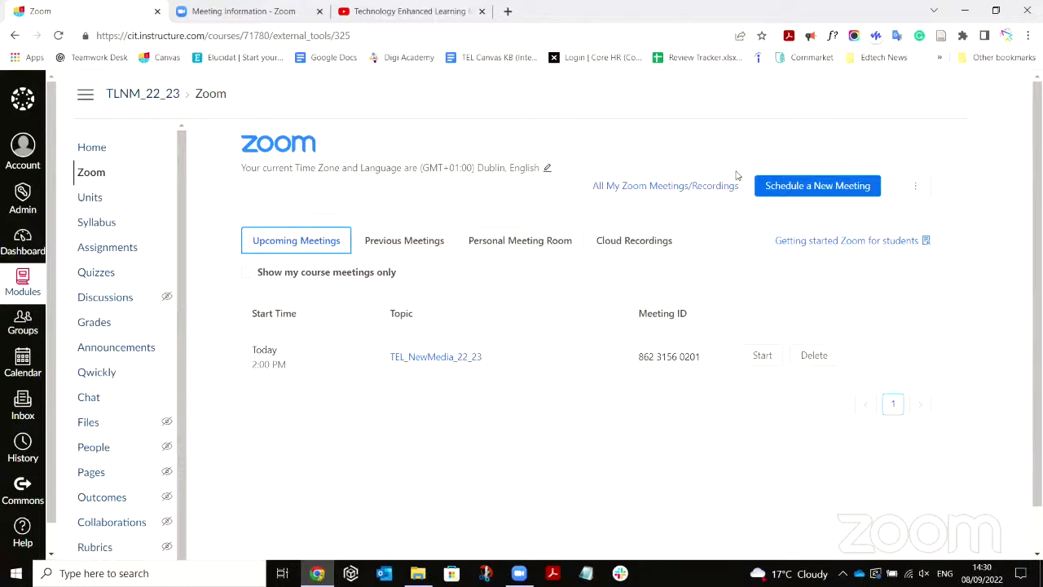
# - Start scheduling a new Zoom meeting, toggling Recurring meeting on and back off
pyautogui.click(772, 193)
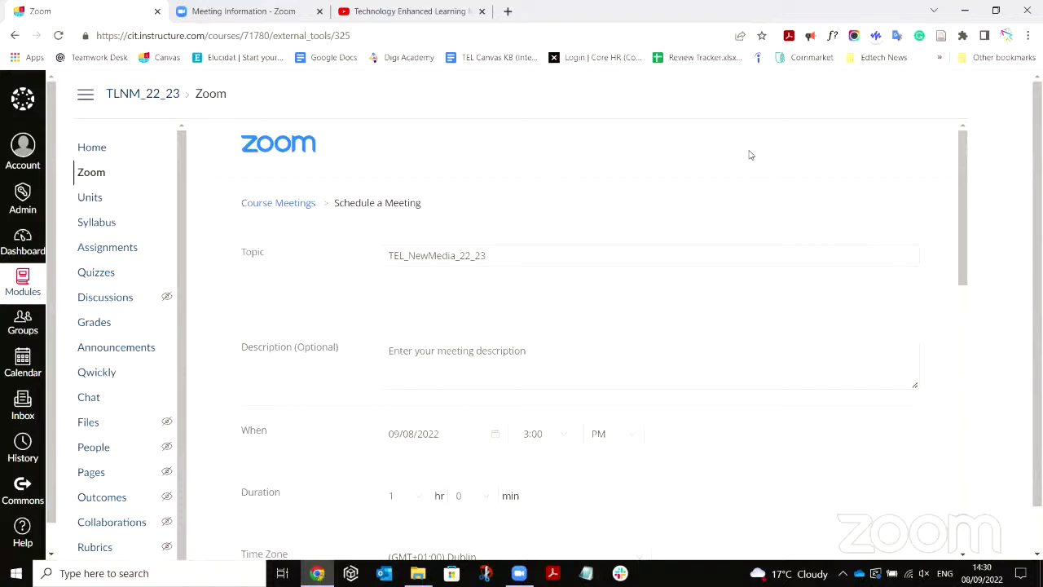
pyautogui.scroll(-2, 477, 396)
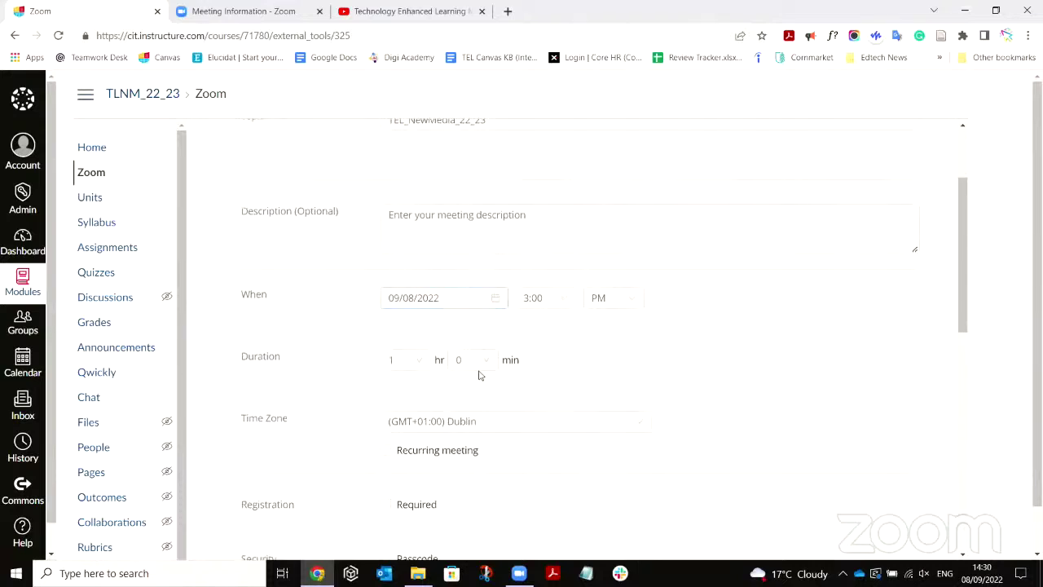
pyautogui.scroll(-1, 479, 375)
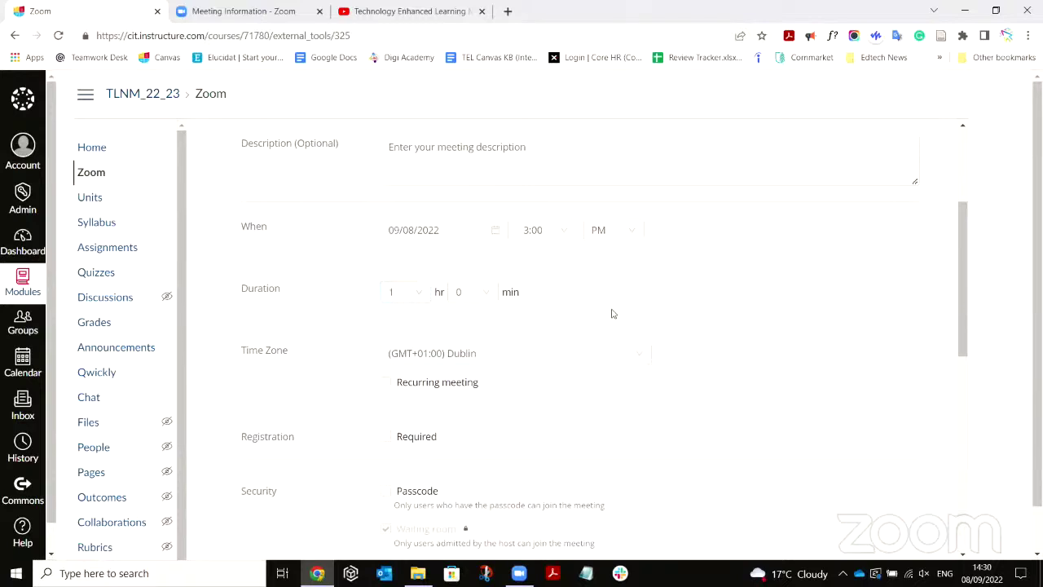
pyautogui.click(386, 383)
pyautogui.scroll(-2, 472, 395)
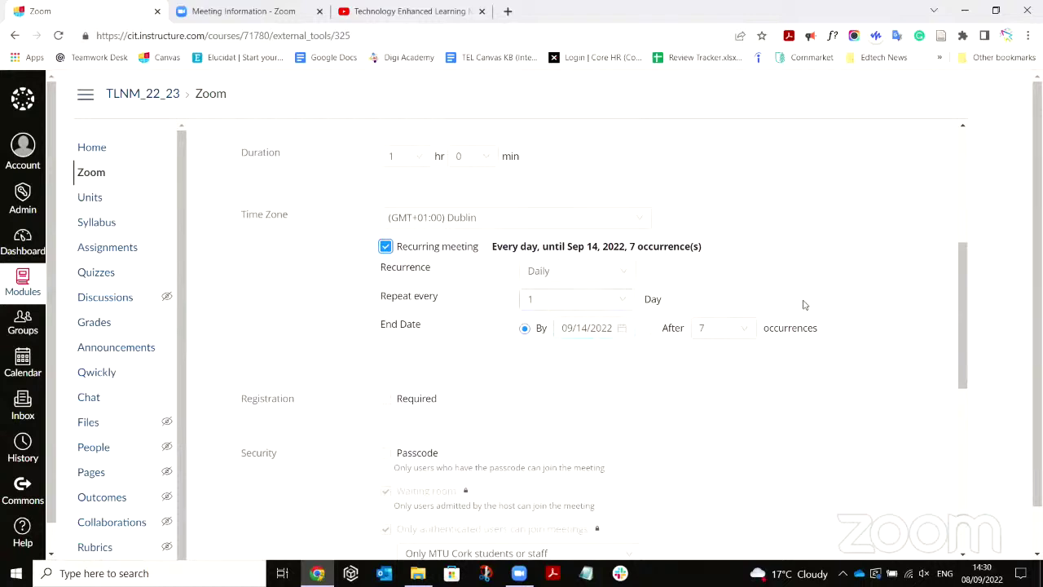
pyautogui.click(386, 248)
pyautogui.scroll(-2, 485, 269)
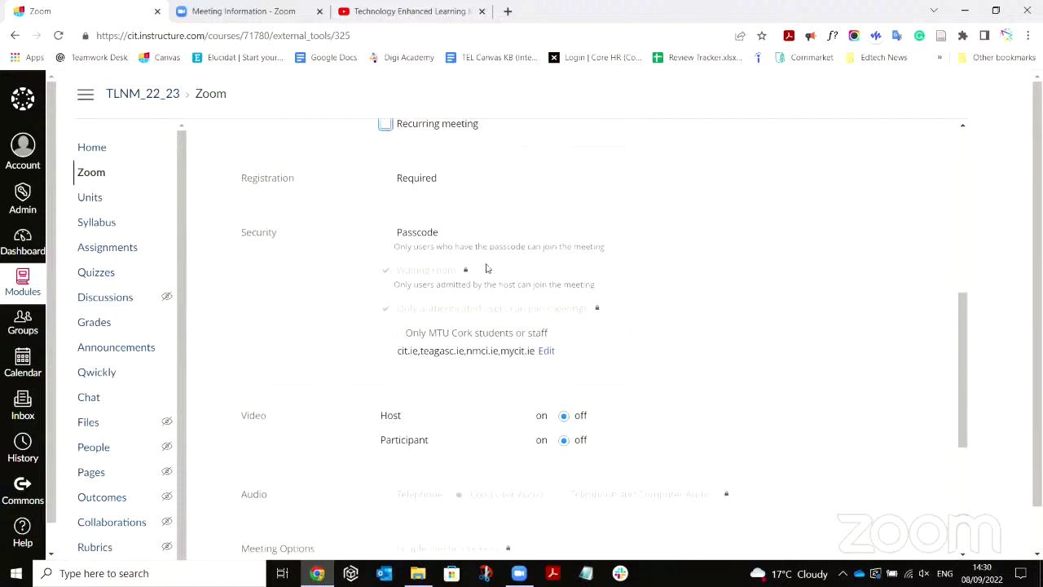
# - Restrict joining to All authenticated users, including external speakers
pyautogui.click(489, 322)
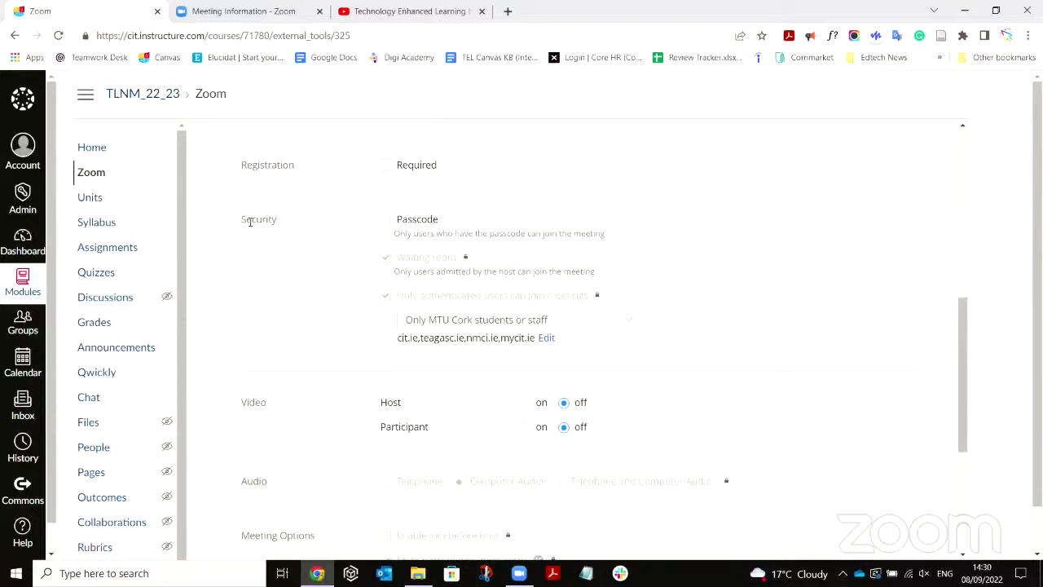
pyautogui.scroll(-1, 365, 277)
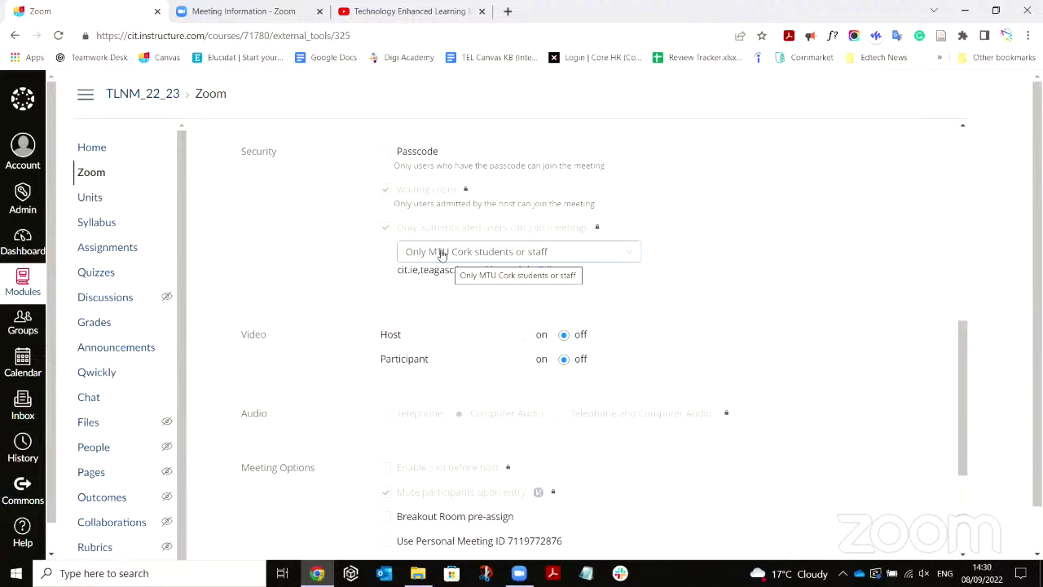
pyautogui.click(440, 253)
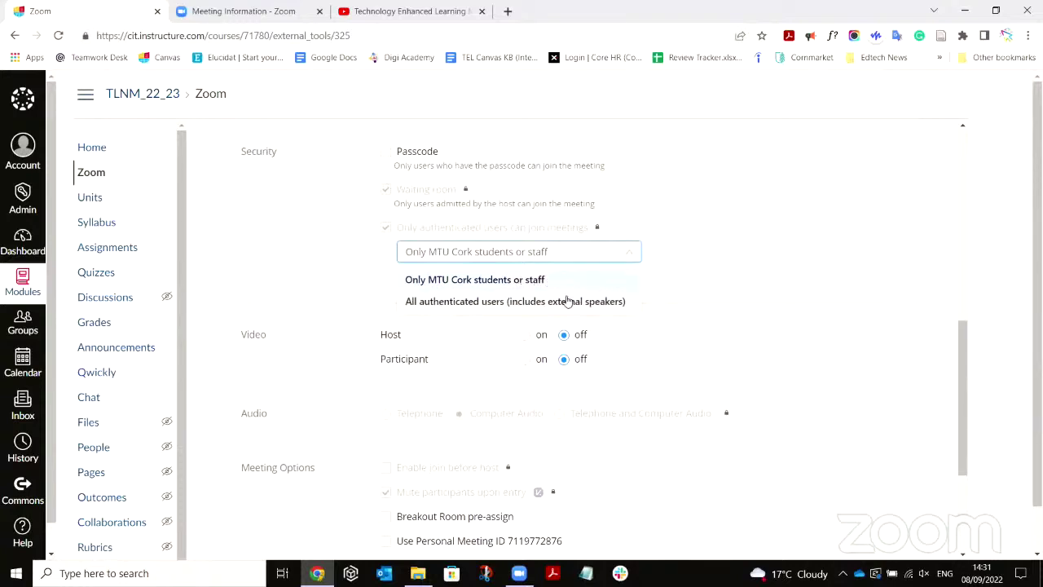
pyautogui.click(568, 302)
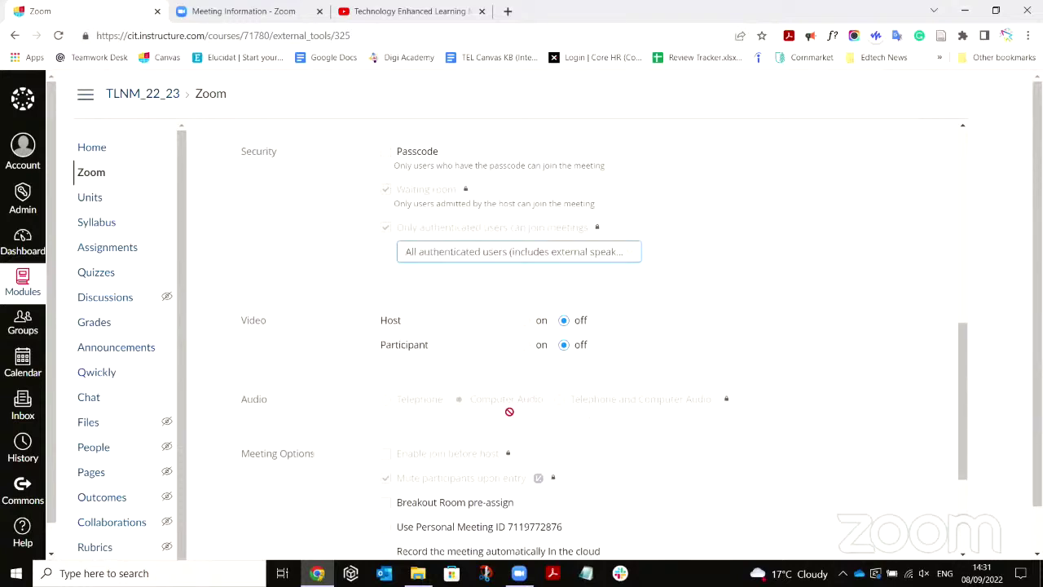
pyautogui.click(484, 258)
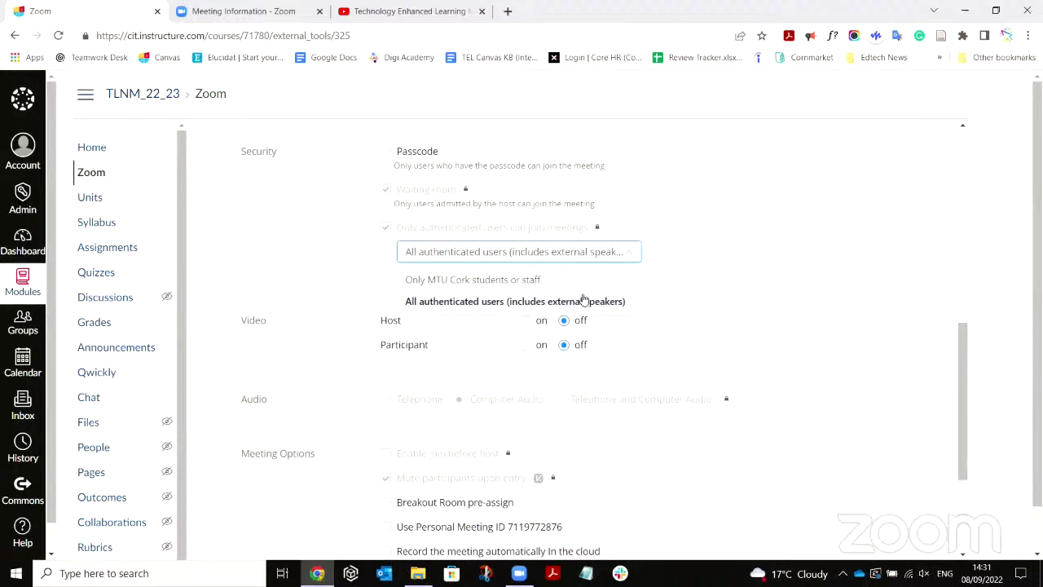
pyautogui.click(583, 301)
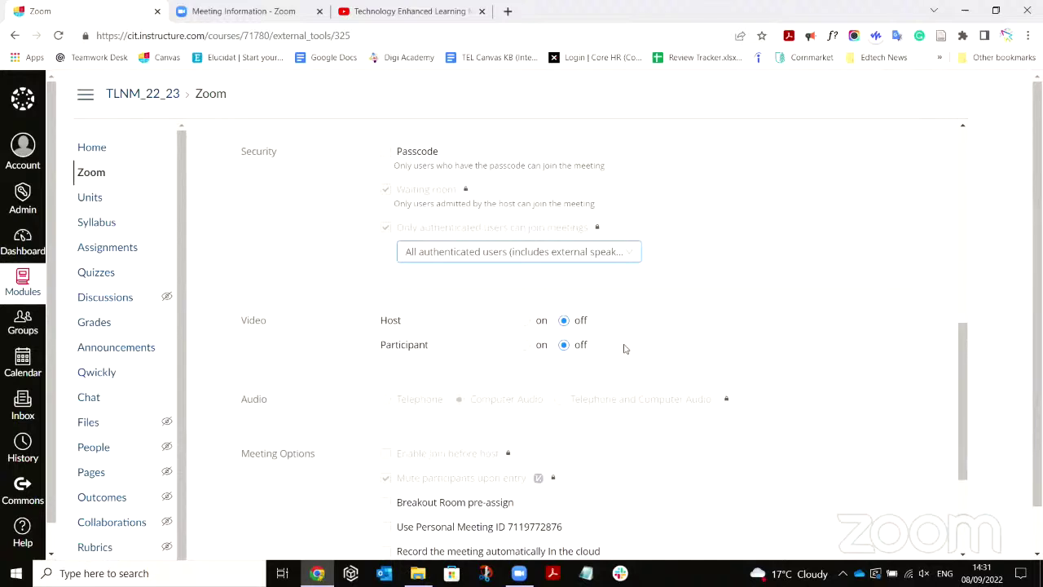
# - Tick and then untick Breakout Room pre-assign in the meeting form
pyautogui.scroll(-3, 624, 344)
pyautogui.scroll(-1, 624, 349)
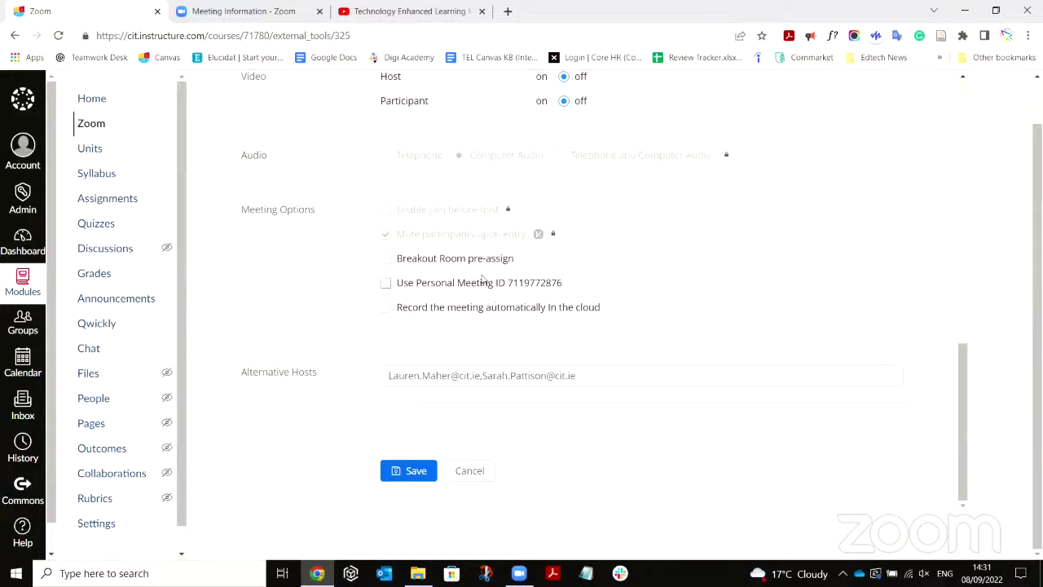
pyautogui.click(445, 260)
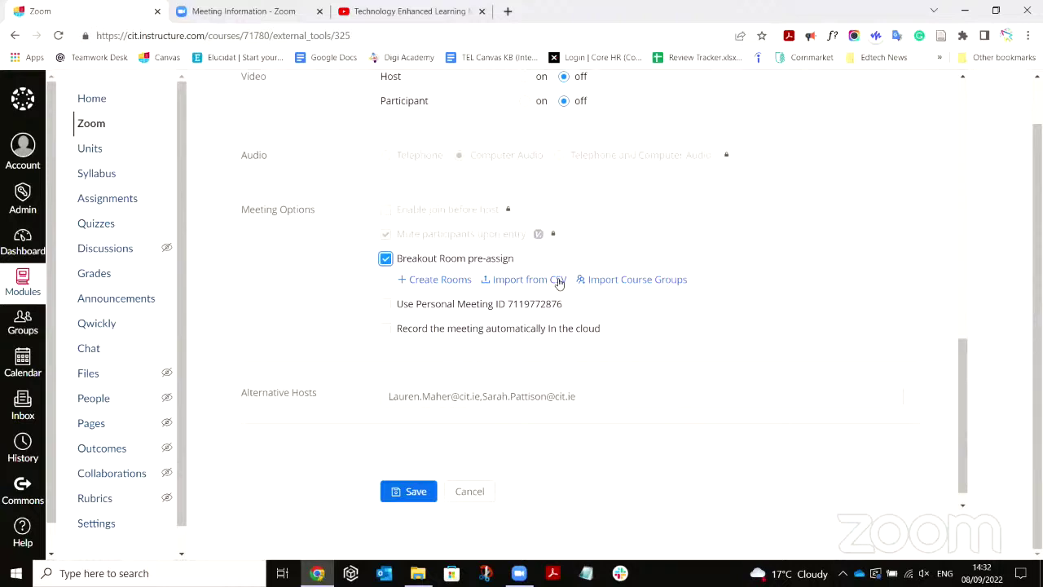
pyautogui.click(386, 258)
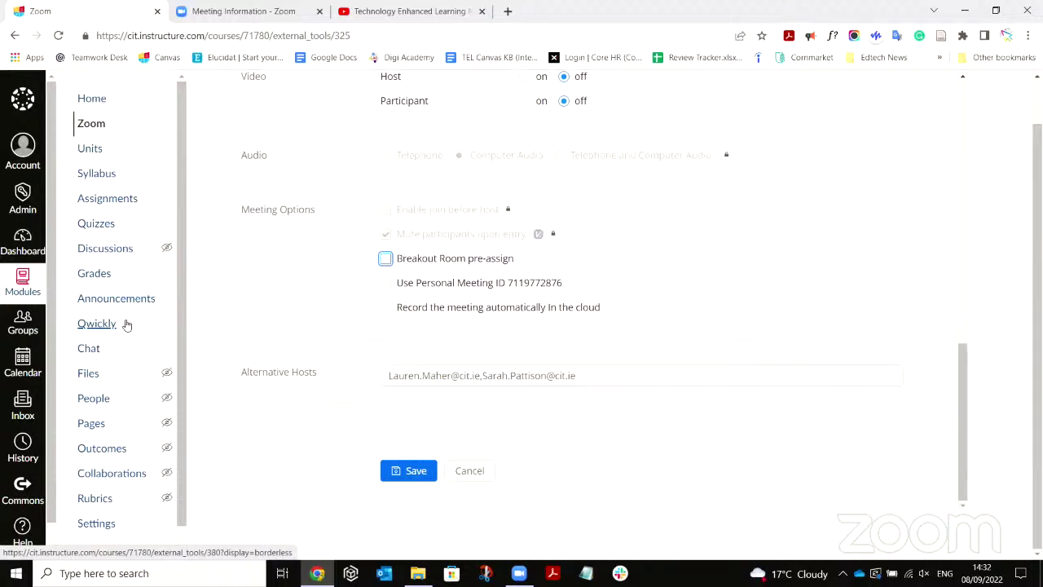
# - Review the rest of the form and cancel it without scheduling
pyautogui.scroll(5, 450, 431)
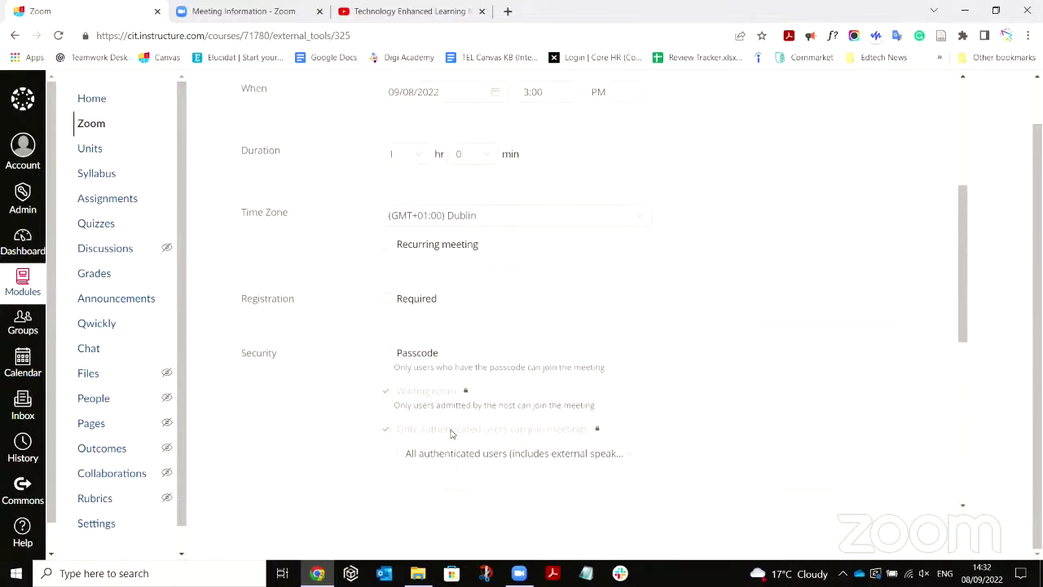
pyautogui.scroll(4, 450, 432)
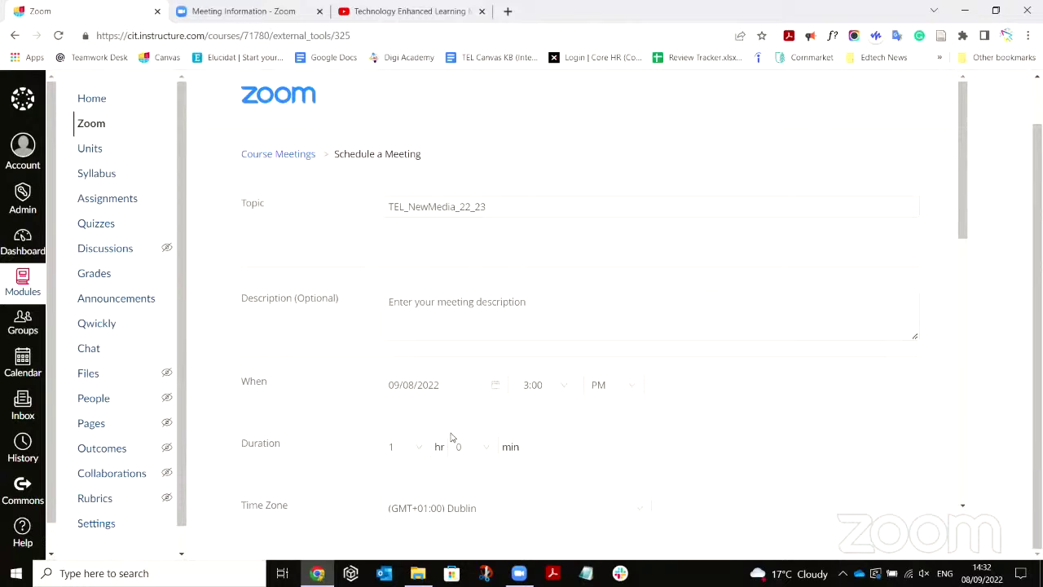
pyautogui.scroll(-8, 450, 431)
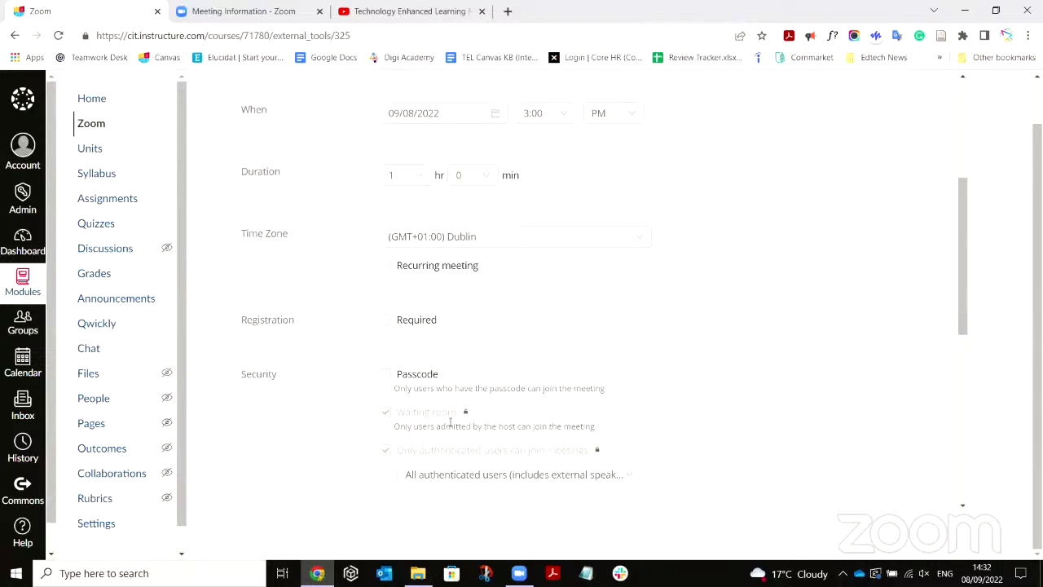
pyautogui.scroll(-3, 435, 413)
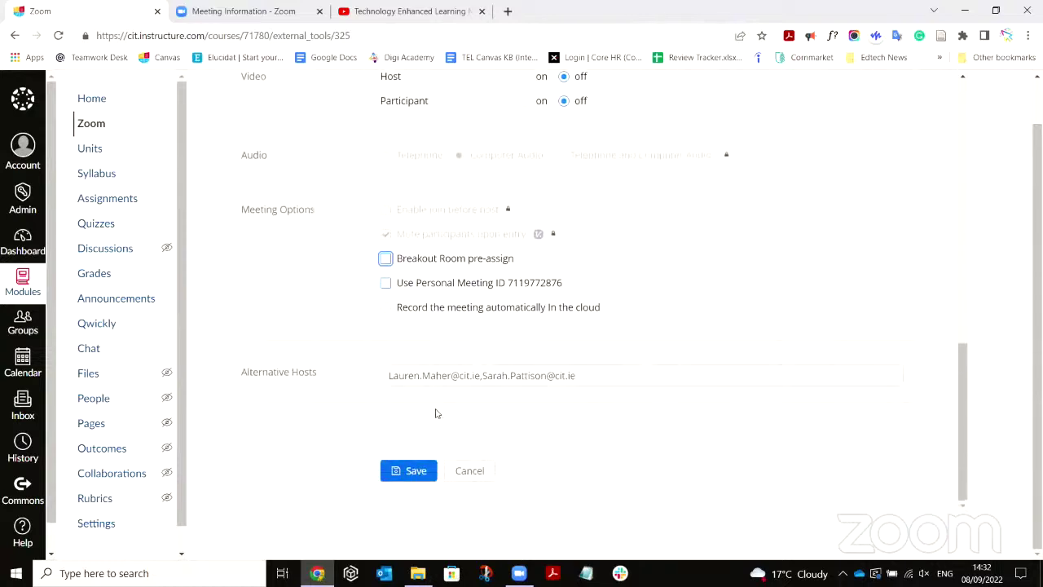
pyautogui.click(478, 482)
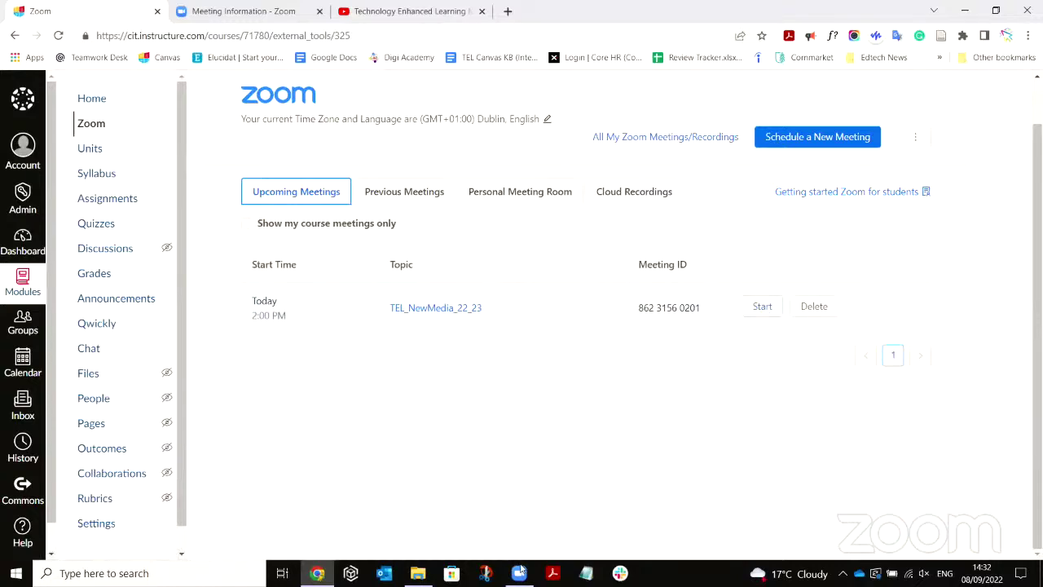
pyautogui.moveTo(522, 573)
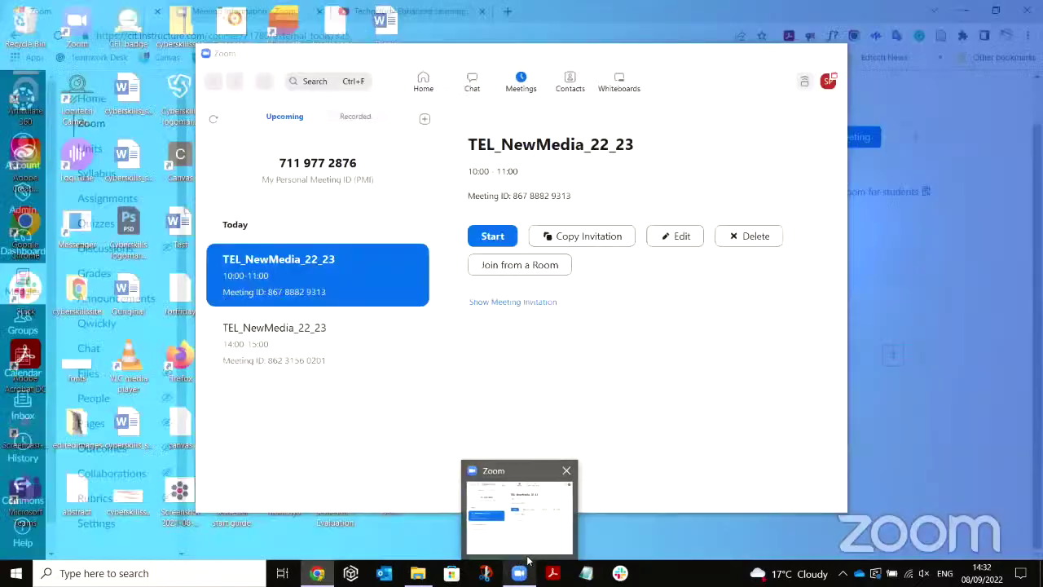
pyautogui.click(527, 561)
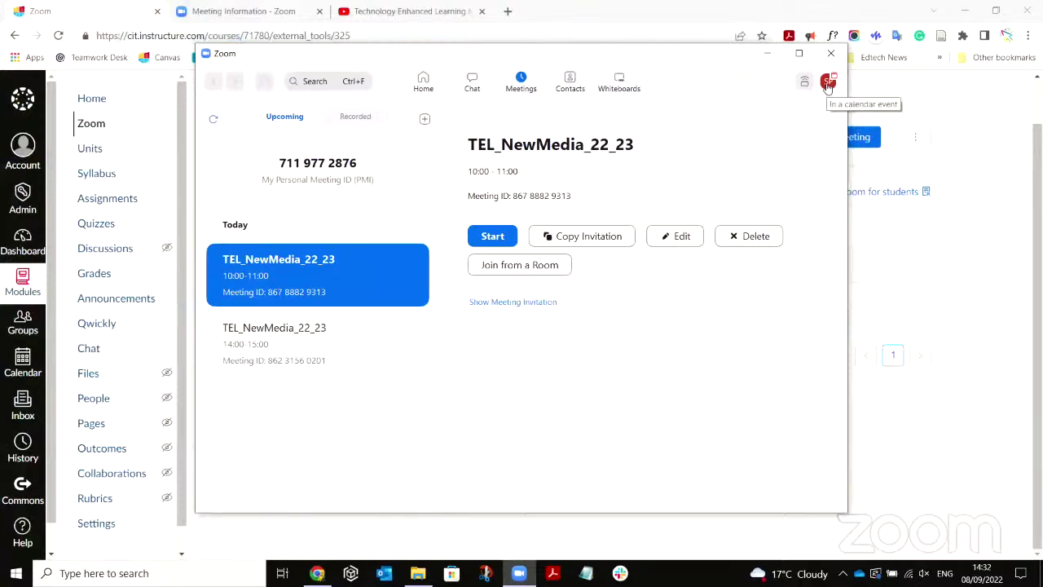
pyautogui.click(828, 83)
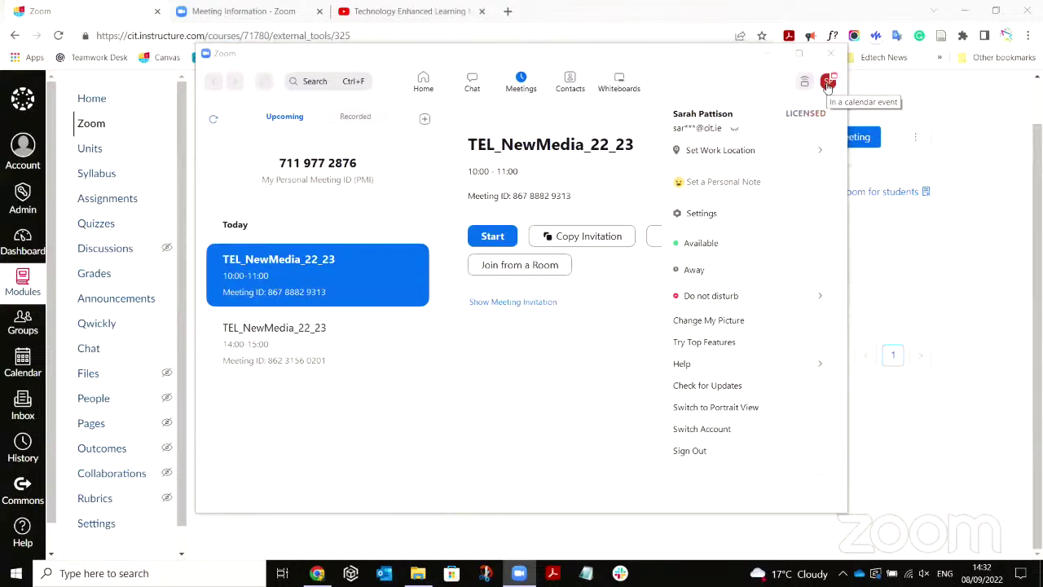
pyautogui.click(775, 391)
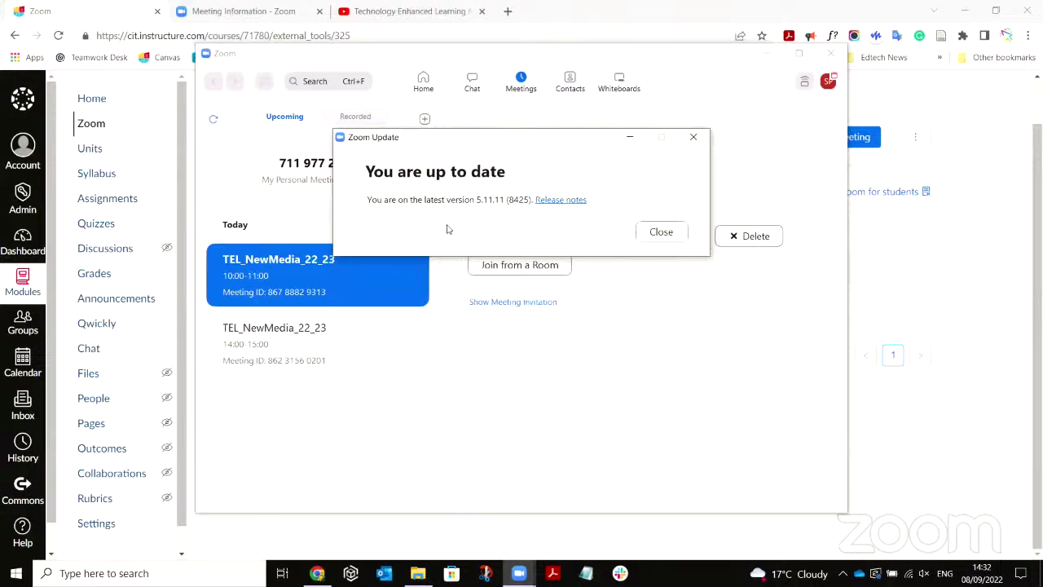
pyautogui.click(695, 144)
pyautogui.click(768, 54)
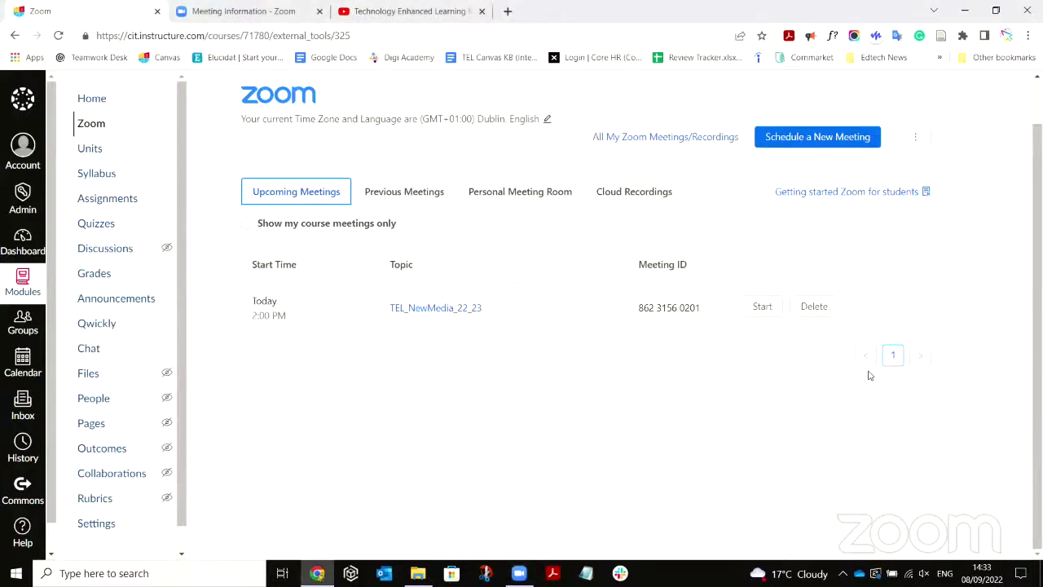
# - Start the TEL_NewMedia_22_23 meeting in the Zoom app, maximise it, and show Participants
pyautogui.click(763, 307)
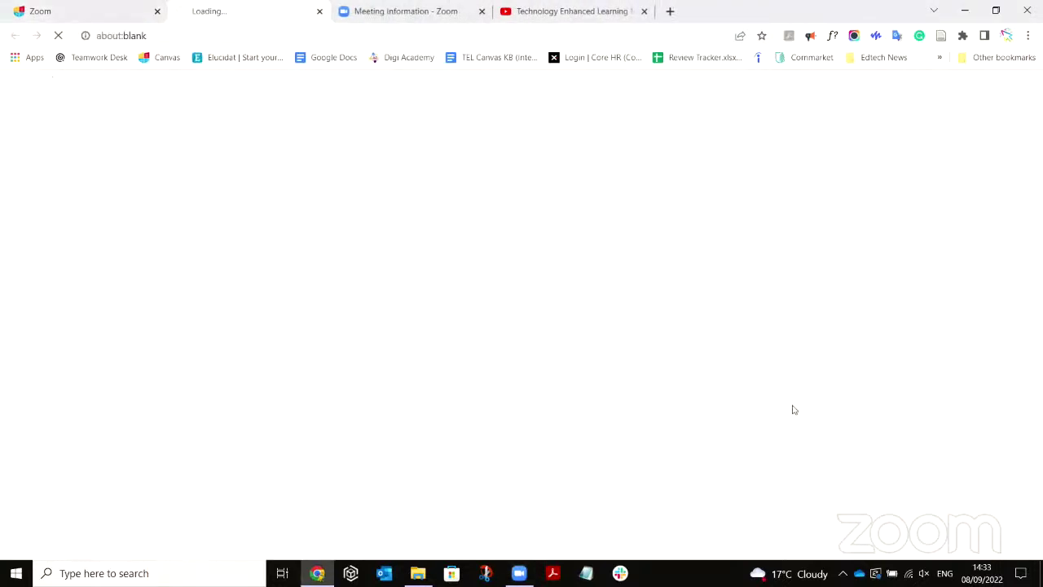
pyautogui.click(581, 152)
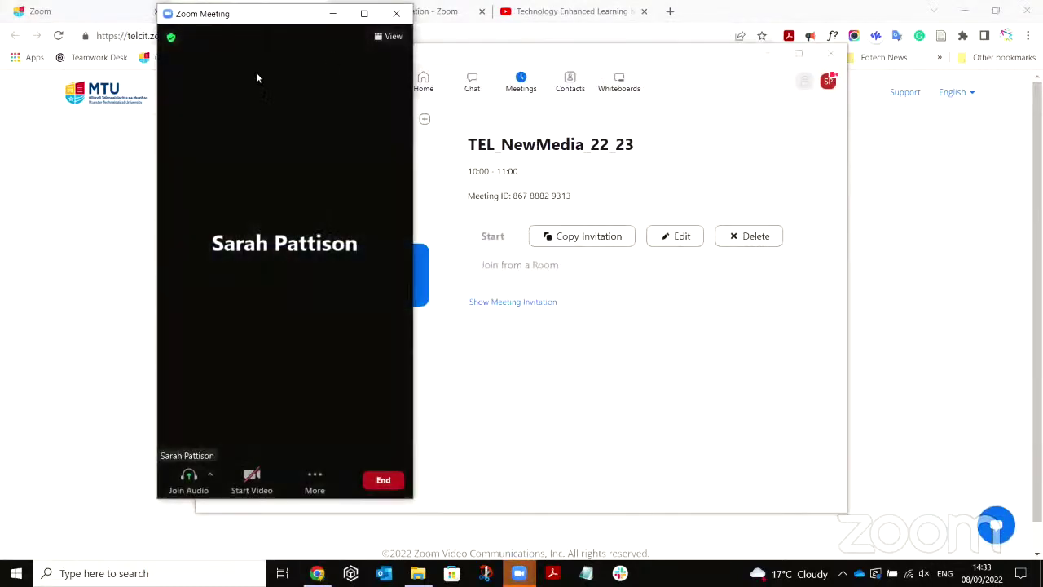
pyautogui.click(364, 13)
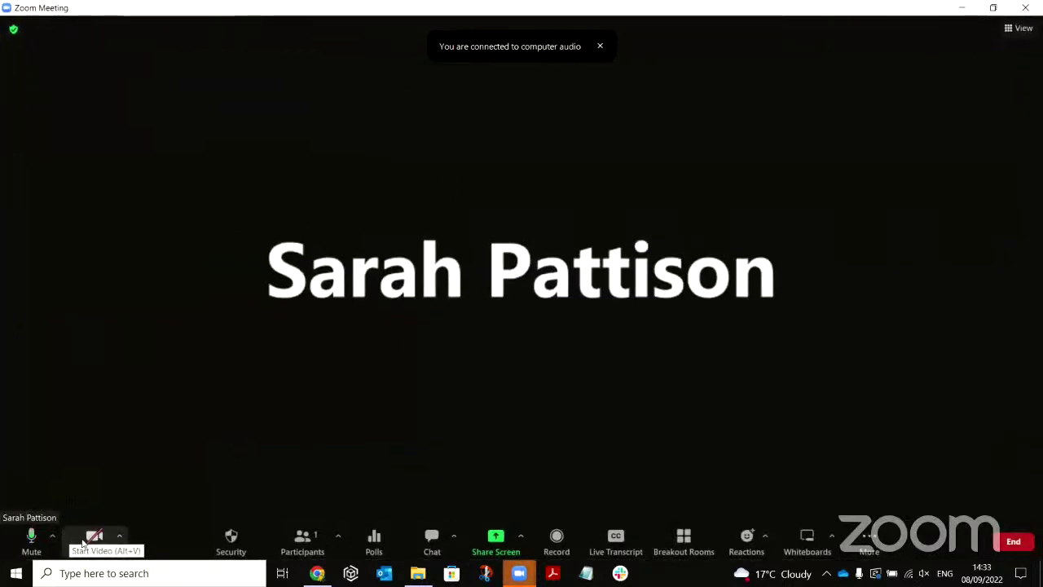
pyautogui.click(302, 538)
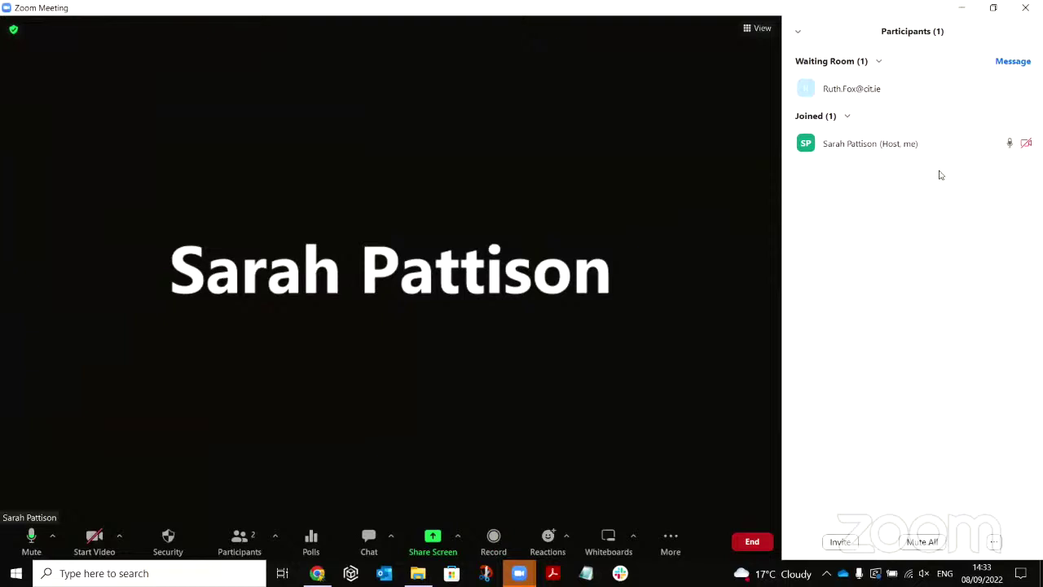
# - Start the host's video and open the Video settings with Logitech BRIO as the camera
pyautogui.click(99, 545)
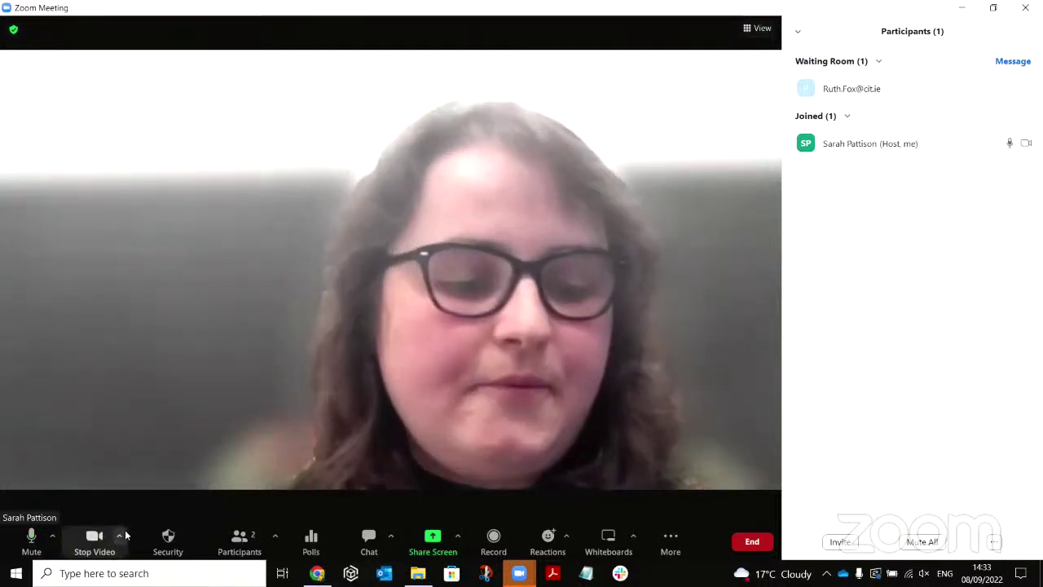
pyautogui.click(119, 535)
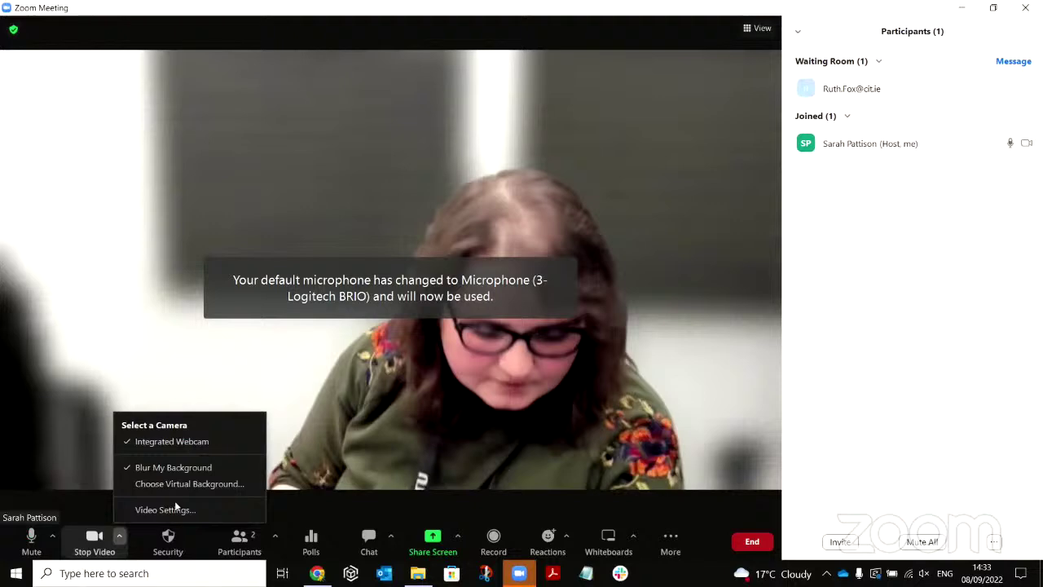
pyautogui.click(173, 508)
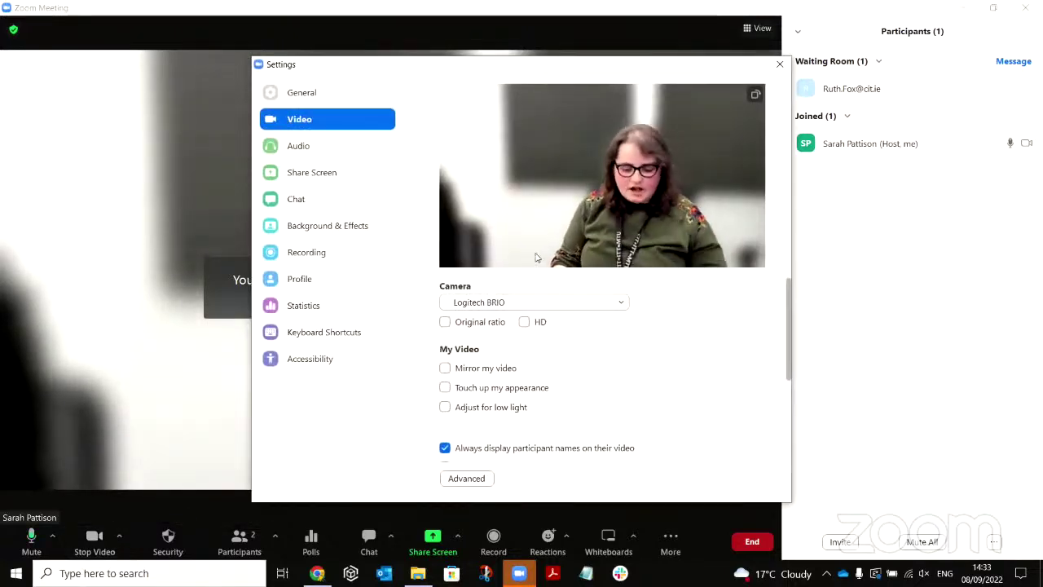
pyautogui.click(552, 301)
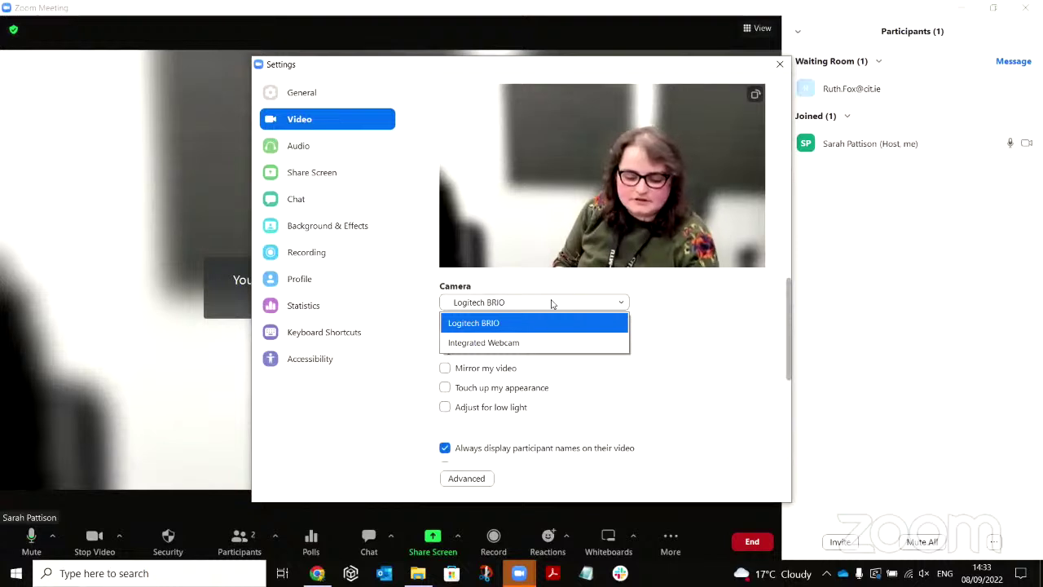
pyautogui.click(555, 352)
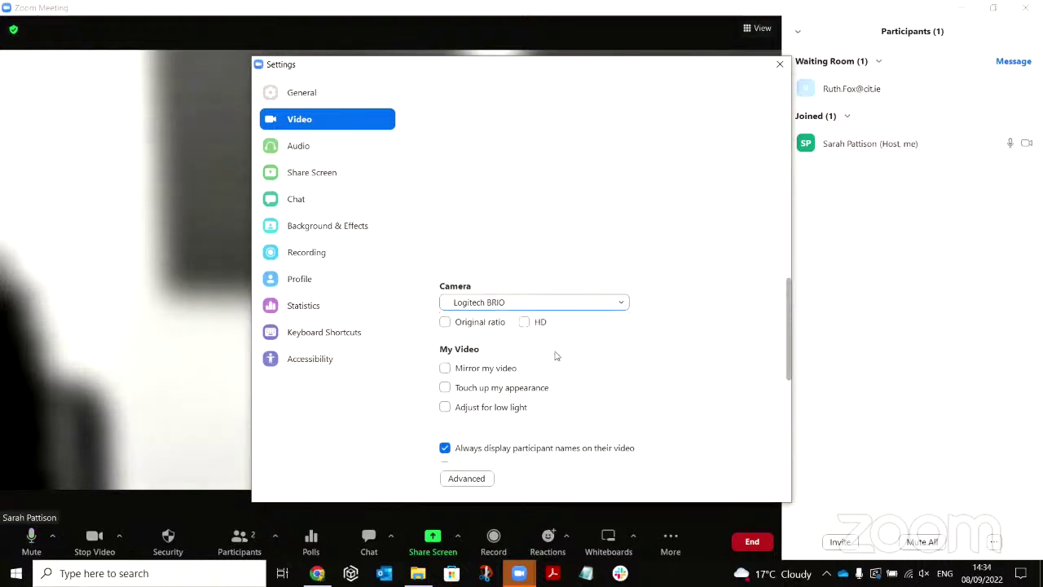
pyautogui.click(546, 306)
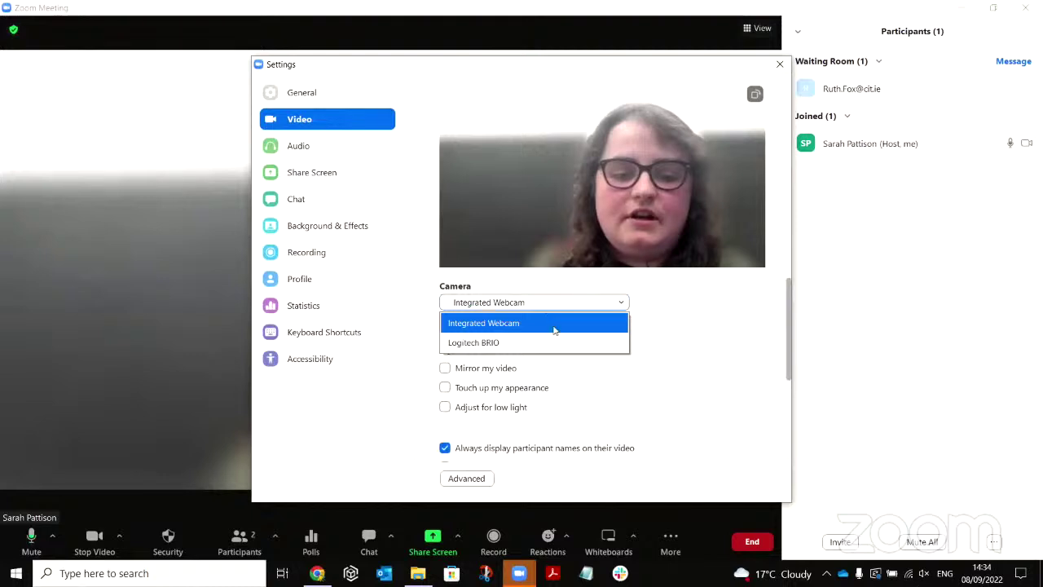
pyautogui.click(555, 344)
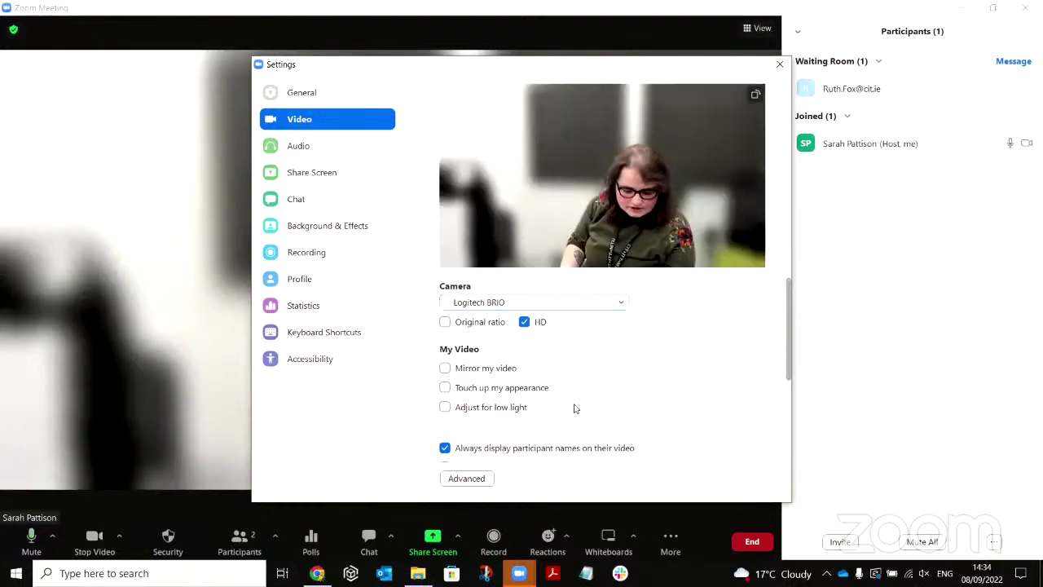
pyautogui.click(526, 323)
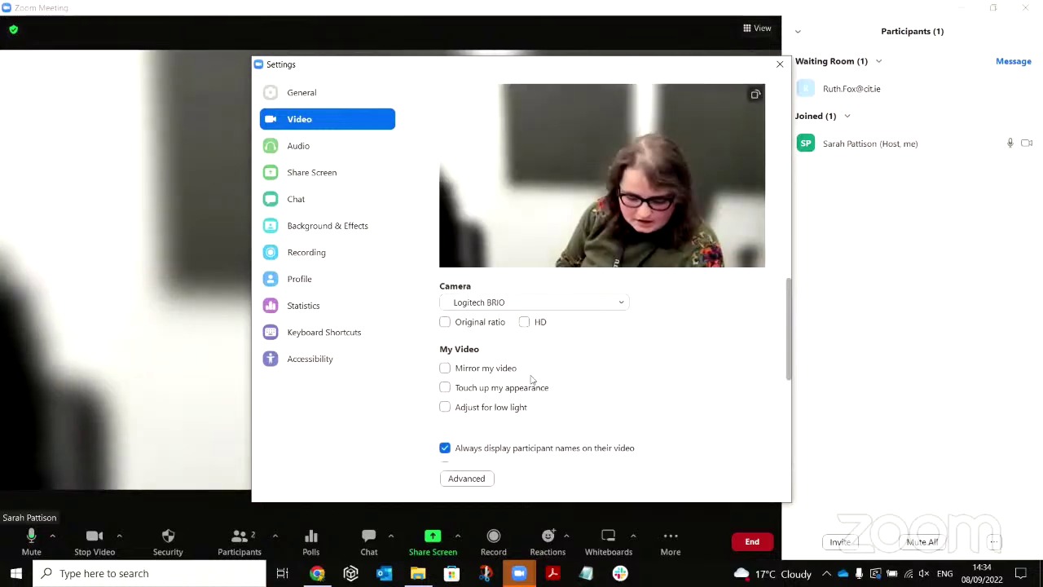
pyautogui.scroll(-1, 489, 368)
pyautogui.scroll(1, 518, 368)
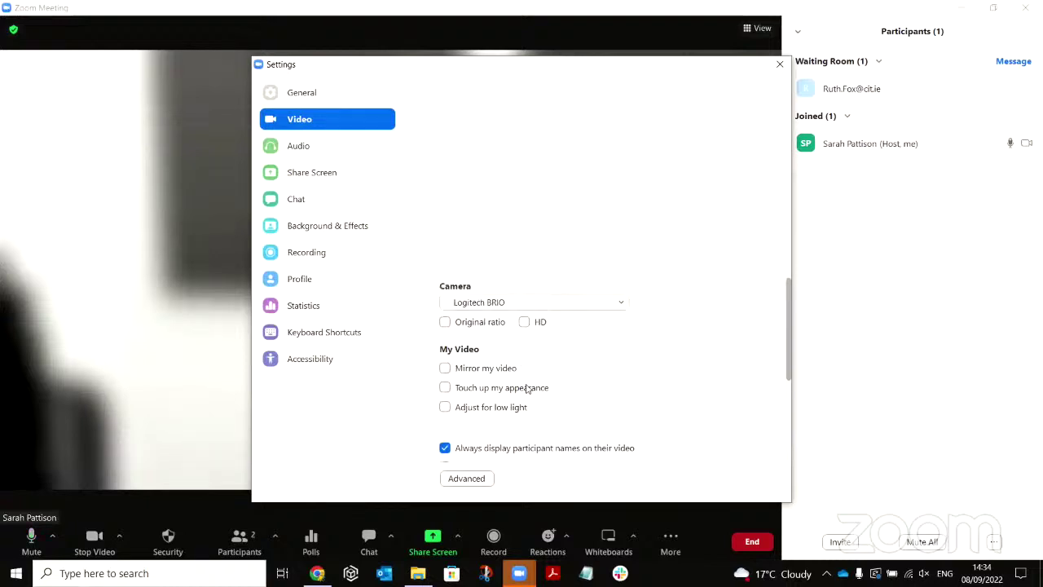
pyautogui.scroll(-3, 527, 388)
pyautogui.scroll(1, 496, 361)
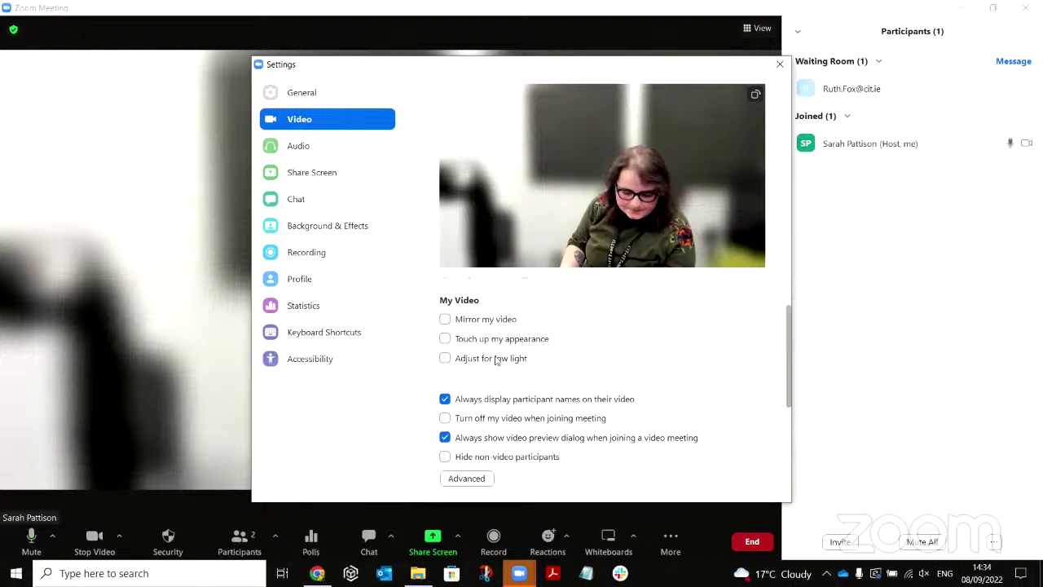
pyautogui.click(446, 320)
pyautogui.click(447, 321)
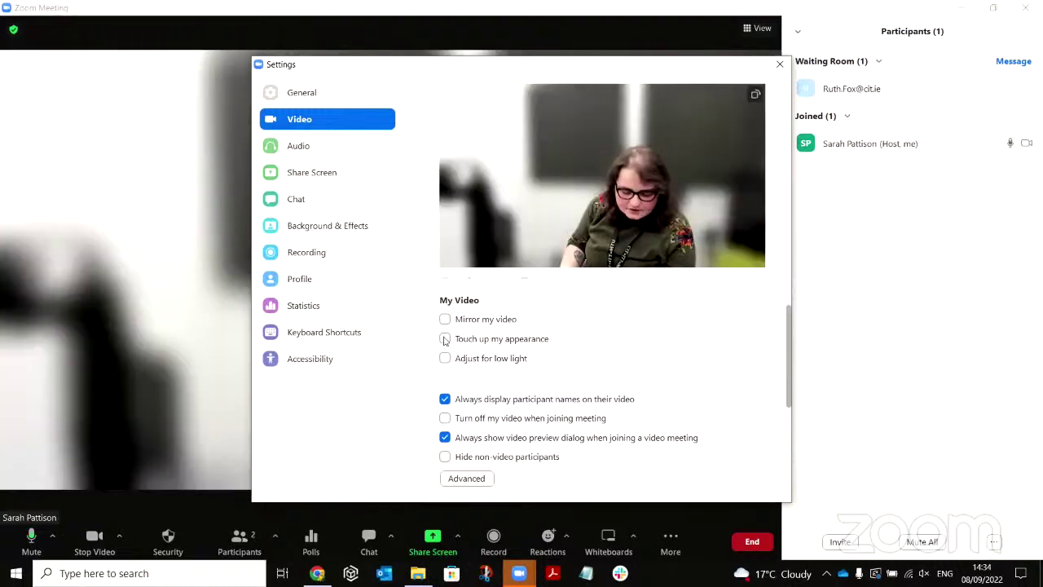
pyautogui.click(445, 339)
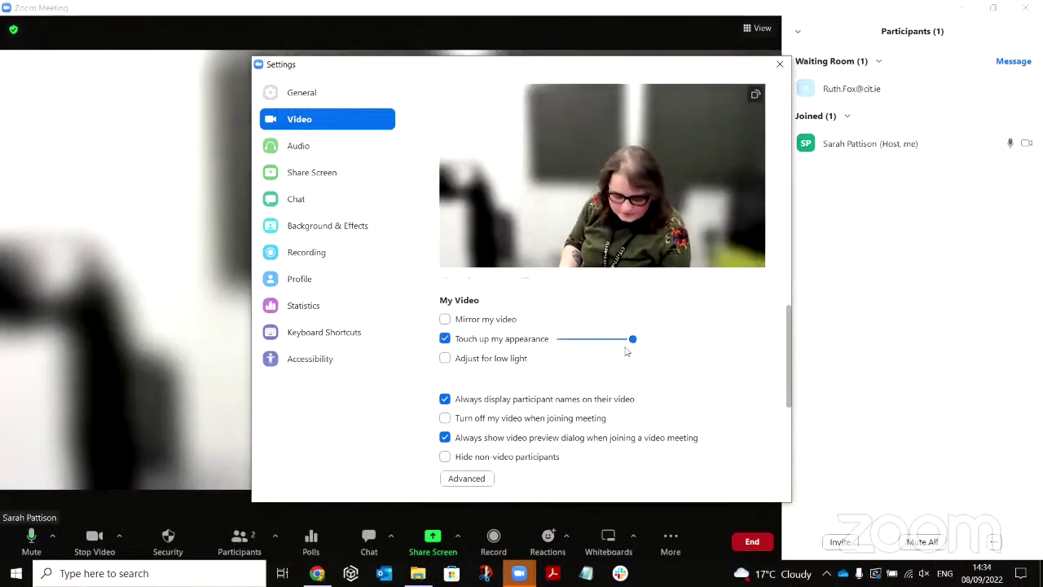
pyautogui.moveTo(632, 339); pyautogui.dragTo(538, 349)
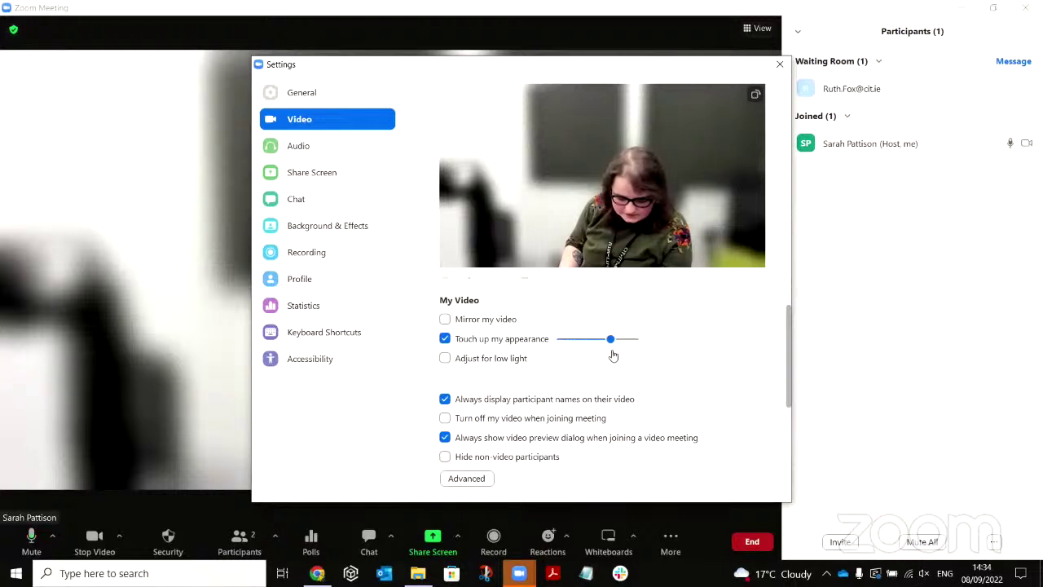
pyautogui.moveTo(658, 354)
pyautogui.mouseDown()
pyautogui.moveTo(603, 363)
pyautogui.moveTo(664, 350)
pyautogui.mouseUp()
pyautogui.click(447, 340)
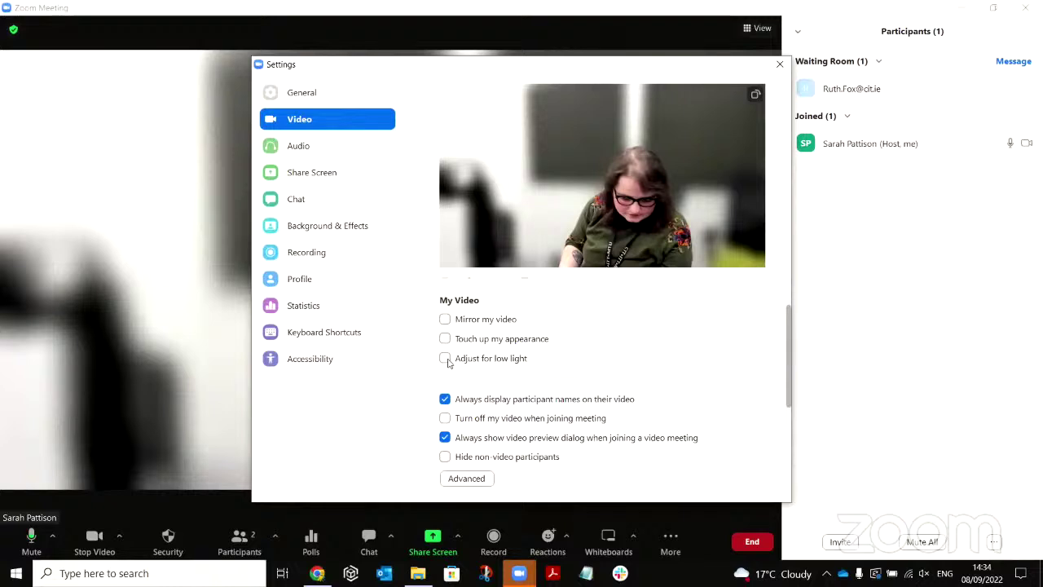
pyautogui.click(446, 360)
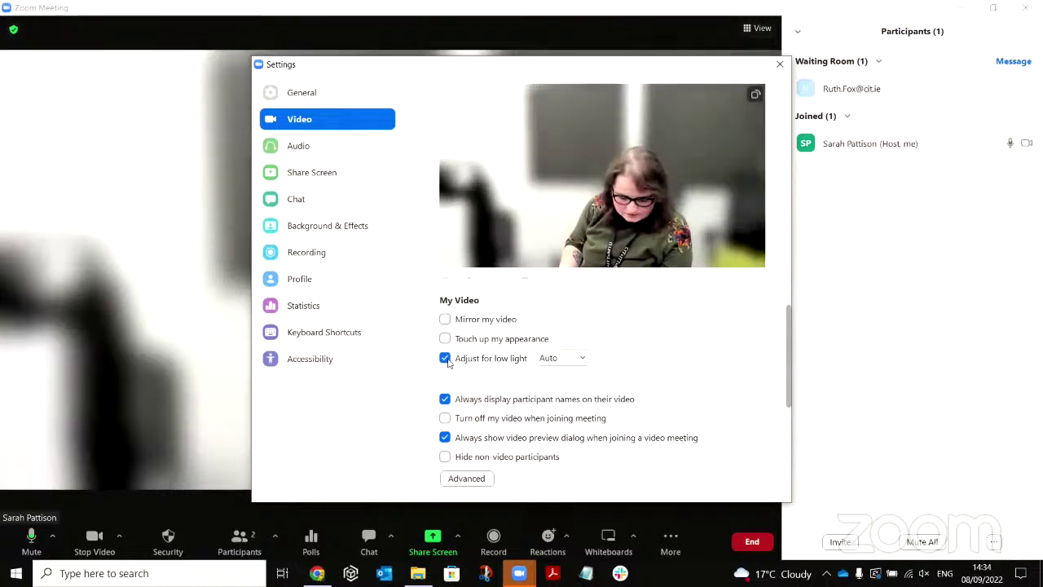
pyautogui.click(446, 359)
pyautogui.click(445, 359)
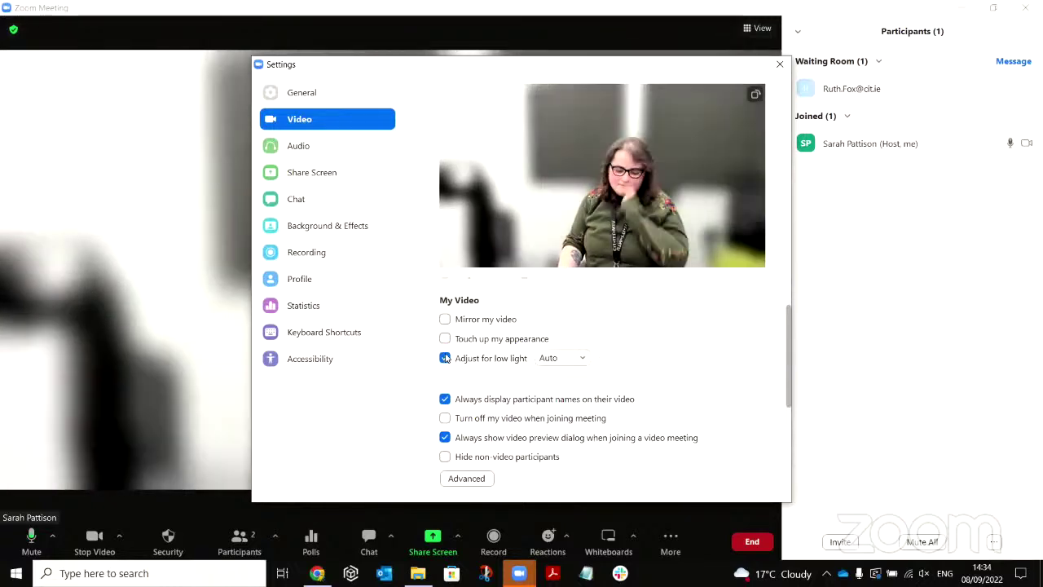
pyautogui.click(445, 358)
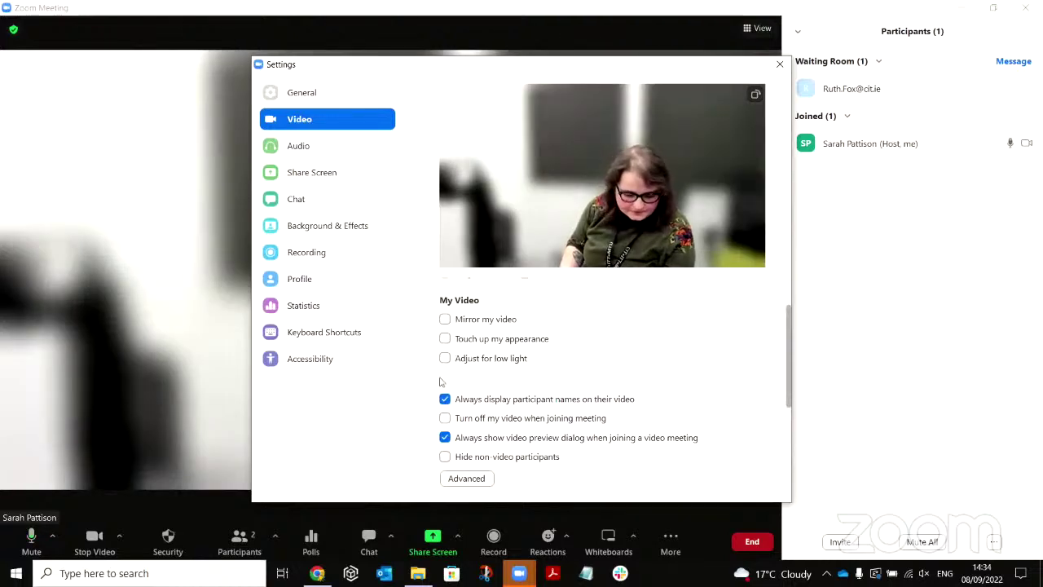
pyautogui.scroll(-3, 440, 380)
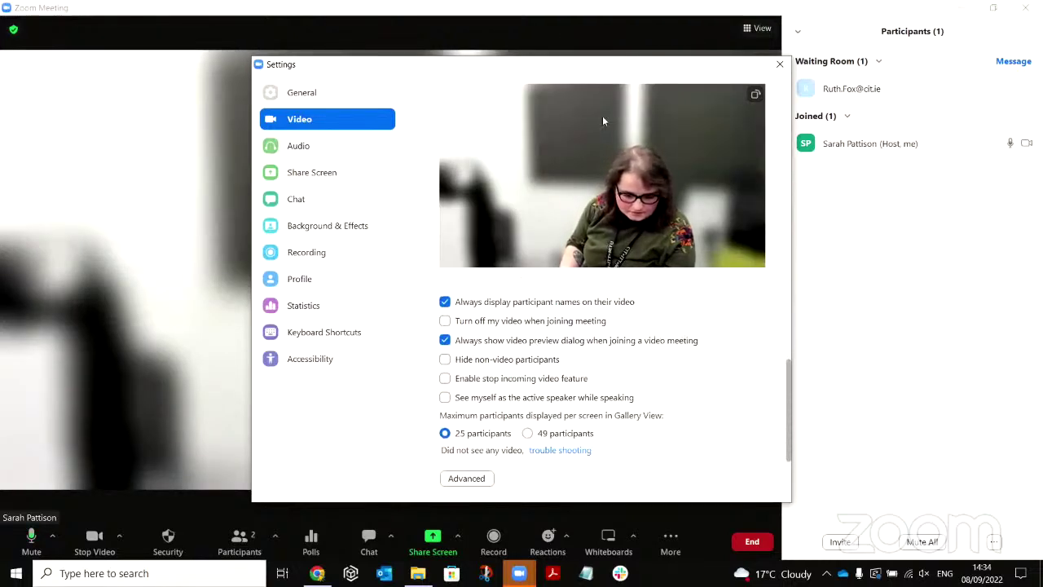
pyautogui.click(780, 65)
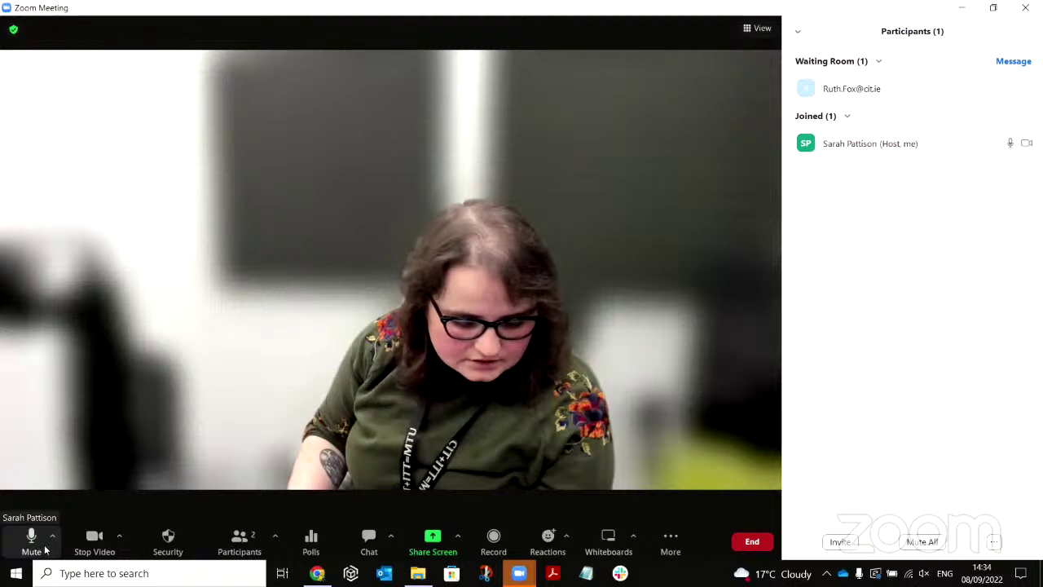
# - Set the microphone to Realtek Microphone Array and the speaker to Speakers (Realtek), then open Audio Settings
pyautogui.click(53, 537)
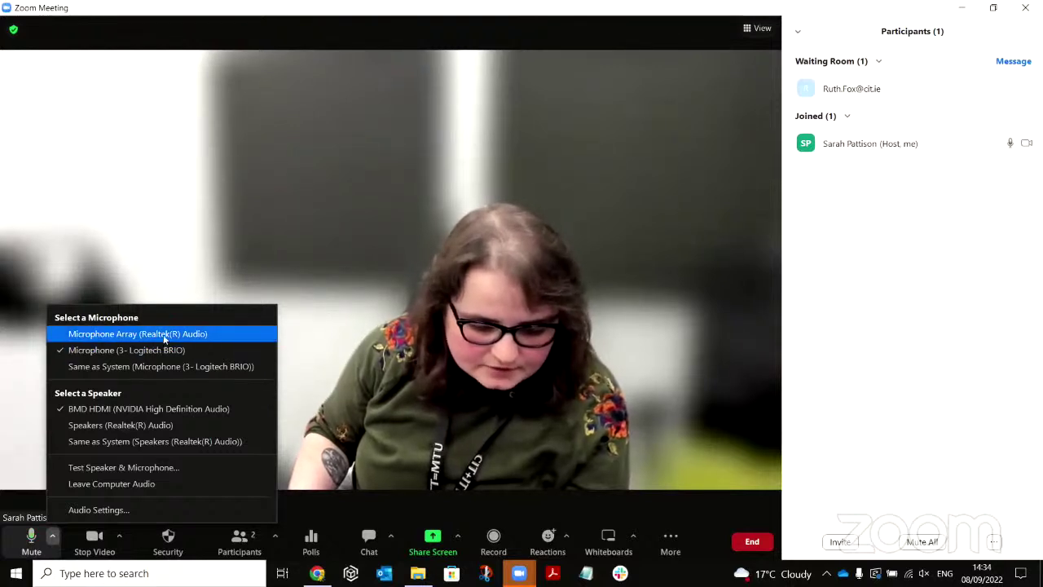
pyautogui.click(139, 440)
pyautogui.click(54, 535)
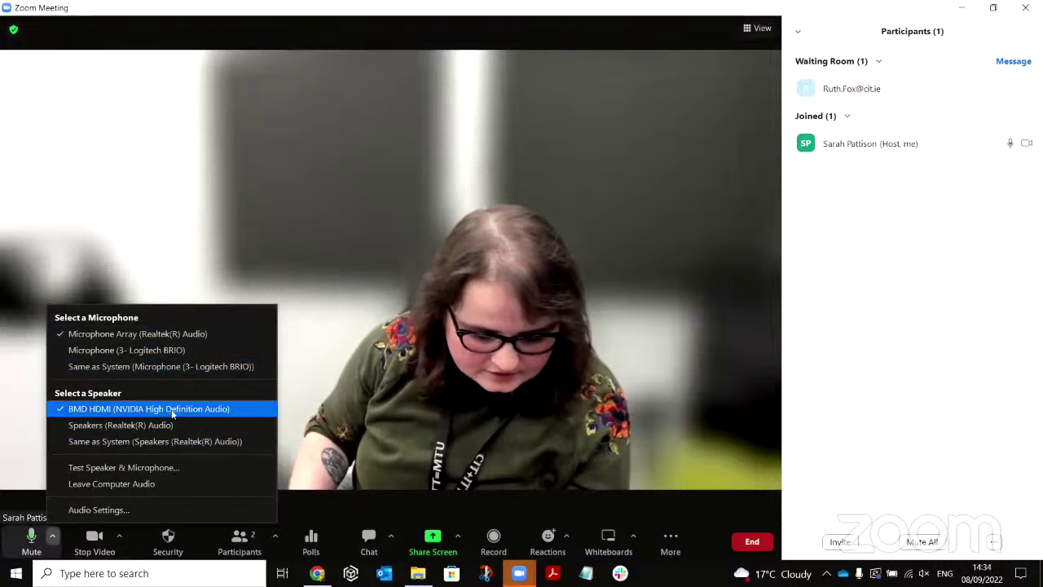
pyautogui.click(121, 425)
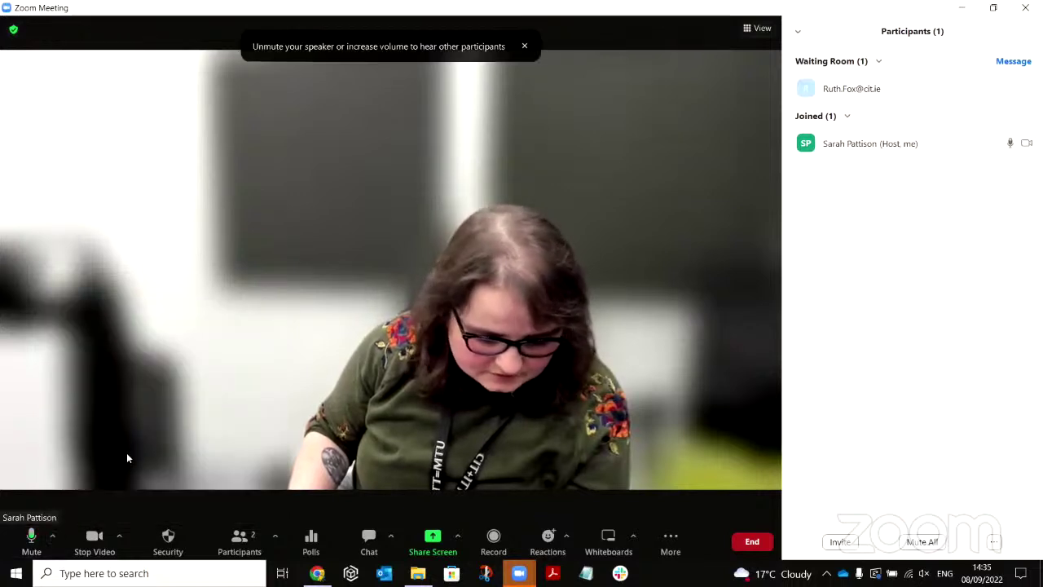
pyautogui.click(52, 536)
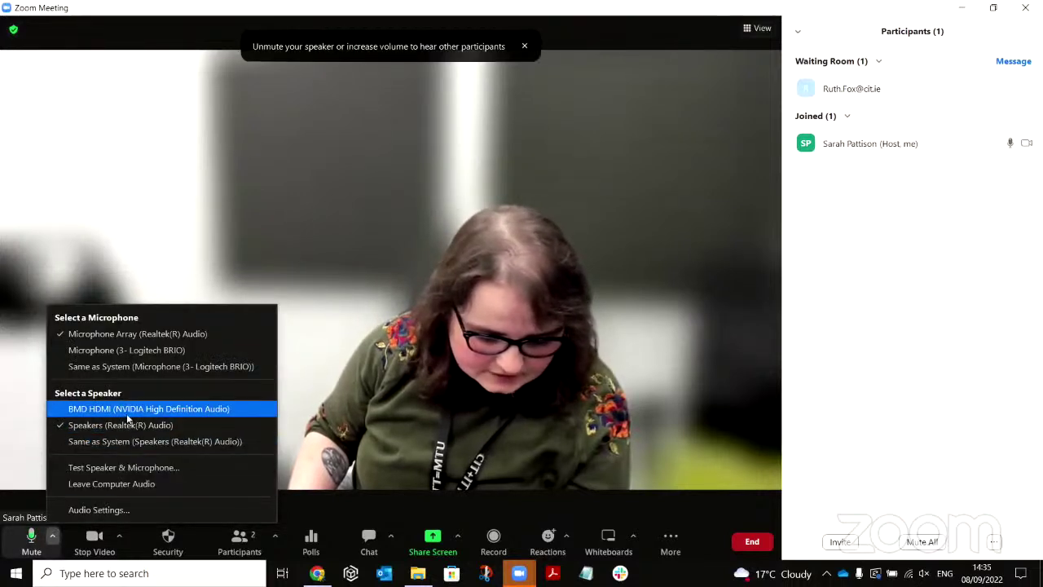
pyautogui.click(112, 510)
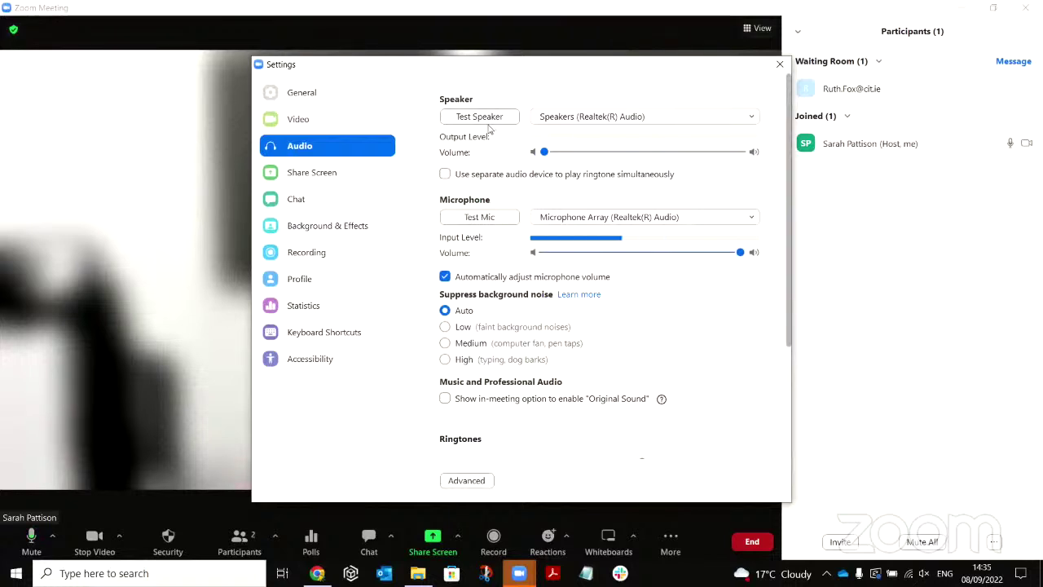
# - Test the Realtek speaker and microphone array, then close the Settings window
pyautogui.click(480, 117)
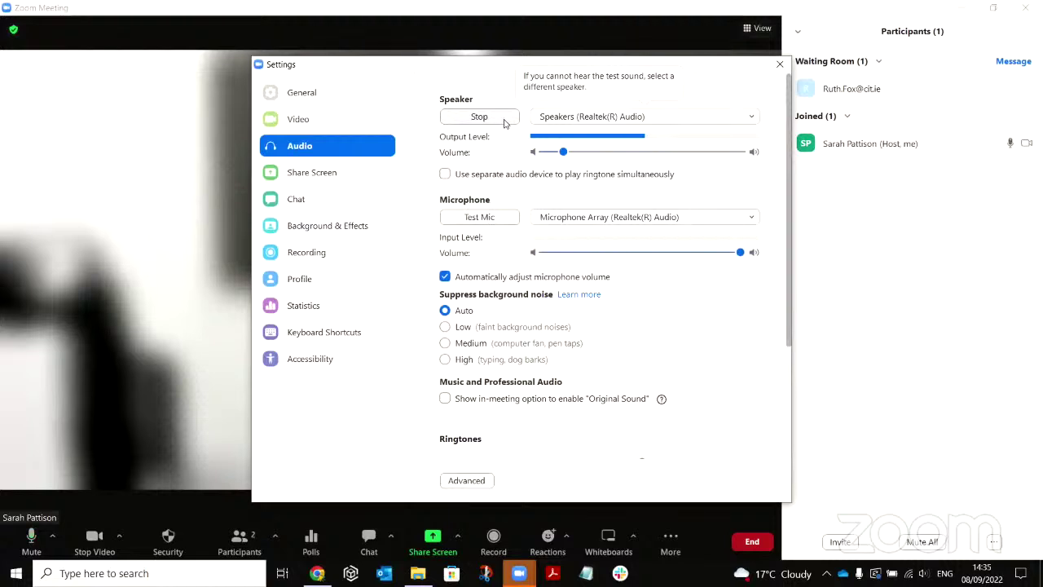
pyautogui.click(503, 121)
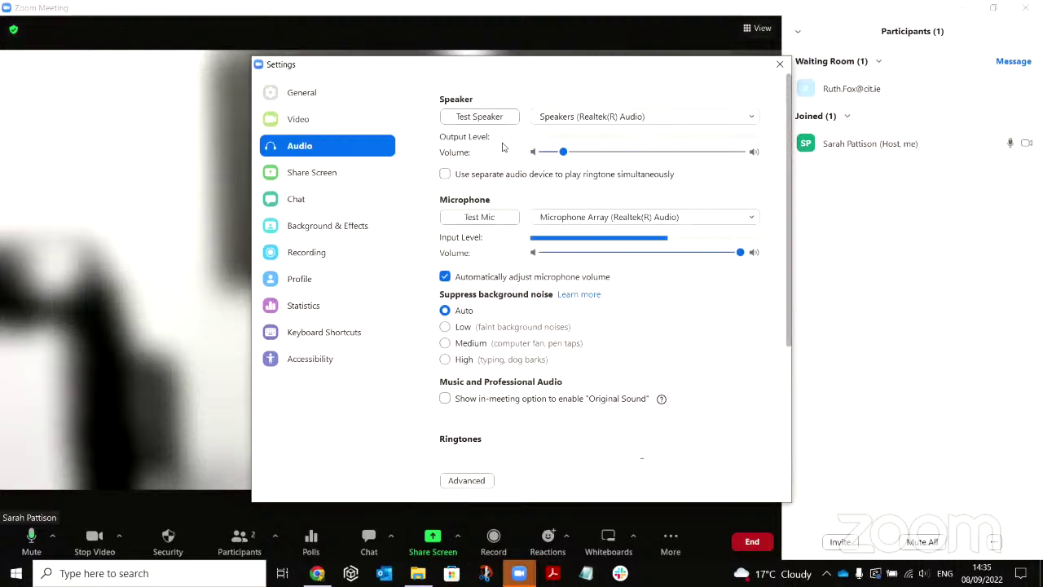
pyautogui.click(496, 217)
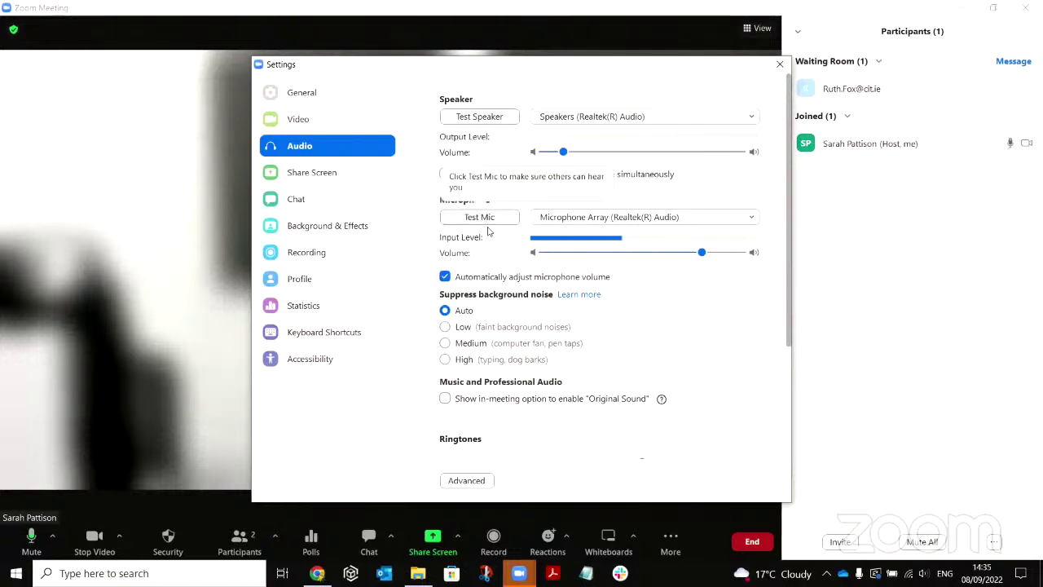
pyautogui.click(780, 63)
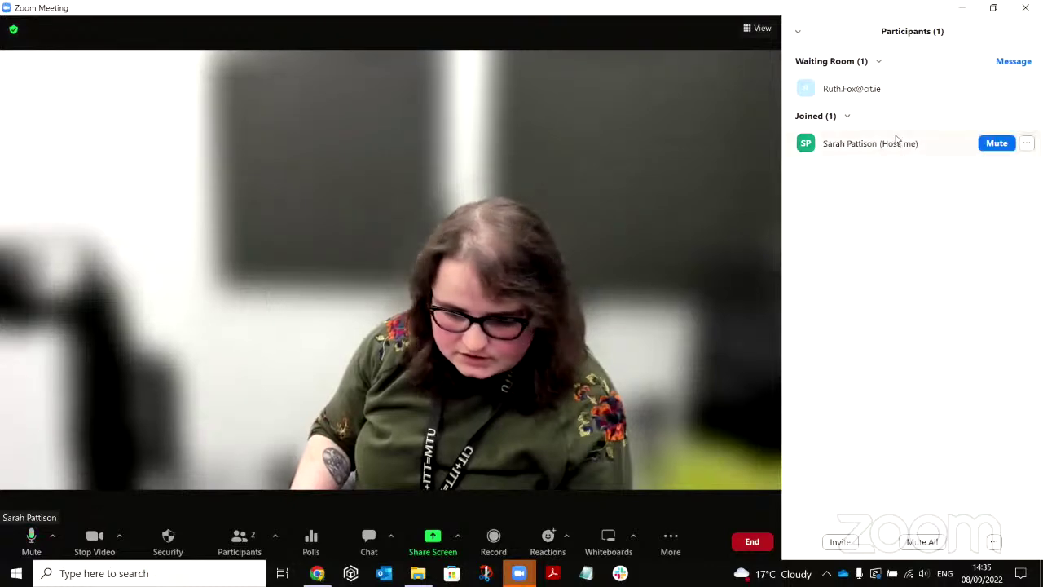
# - Admit the Waiting Room attendee into the meeting and preview the Reactions menu
pyautogui.moveTo(953, 96)
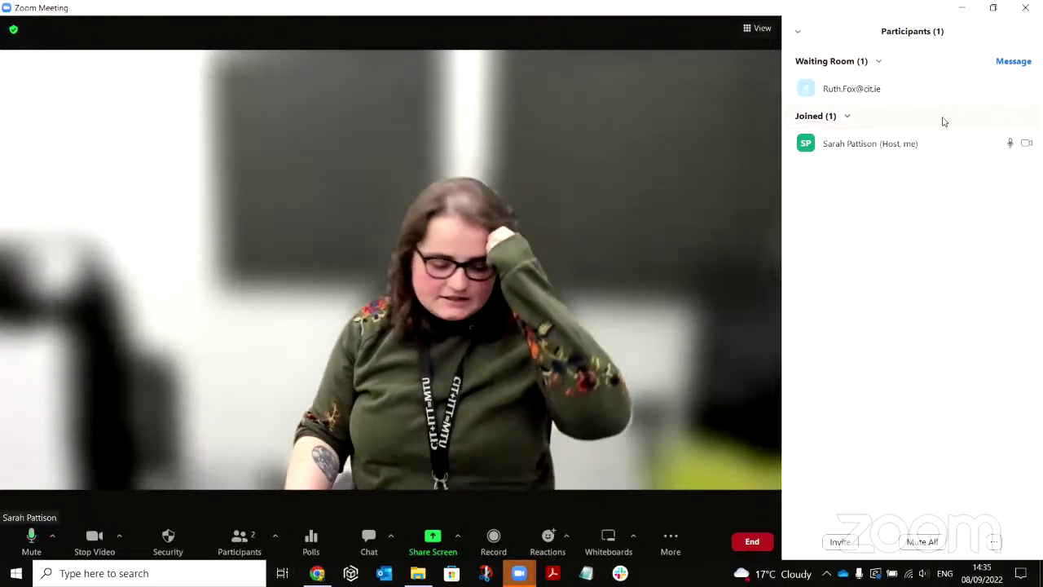
pyautogui.click(962, 89)
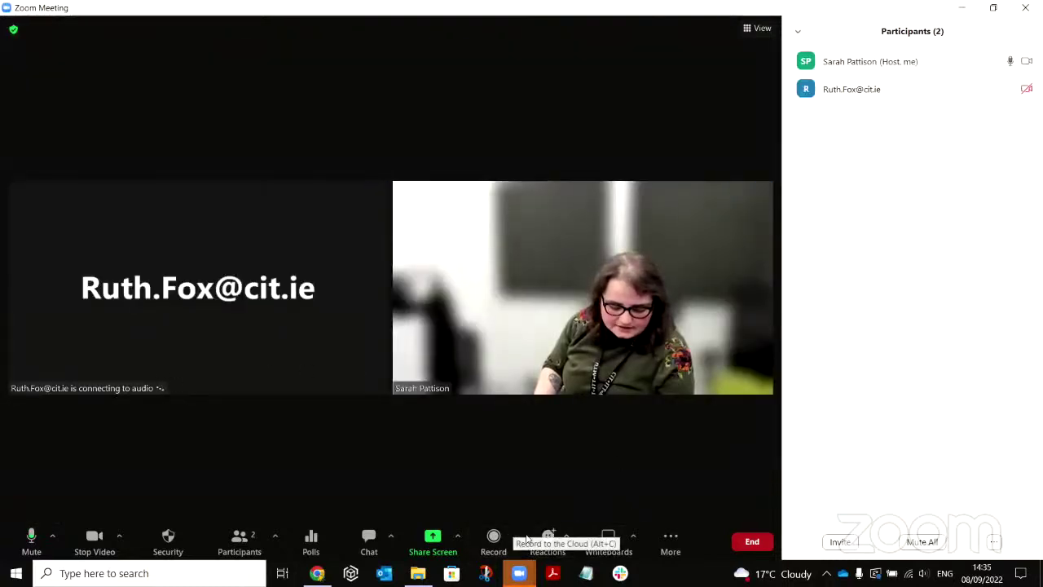
pyautogui.moveTo(24, 359)
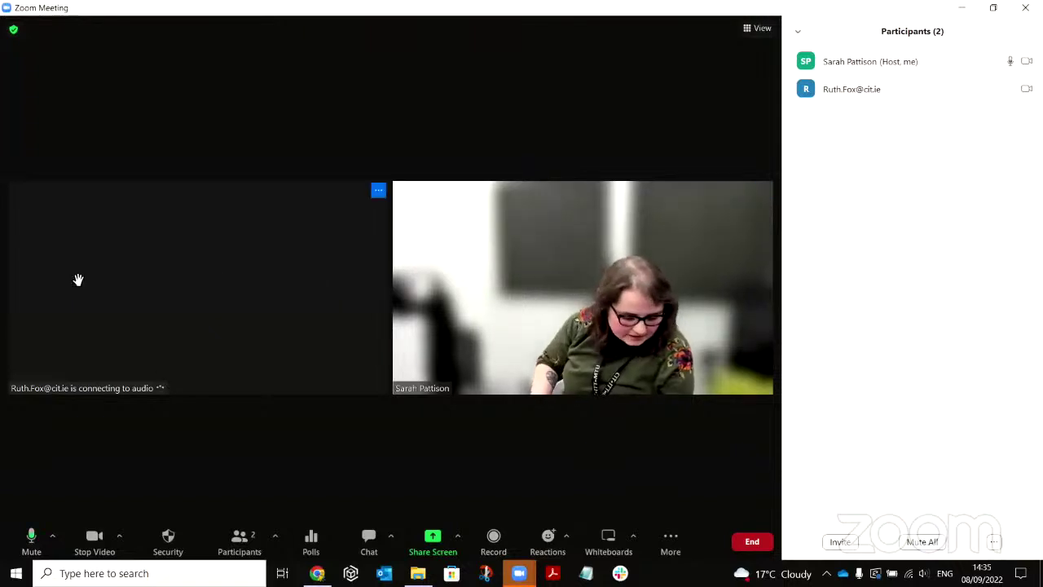
pyautogui.click(544, 542)
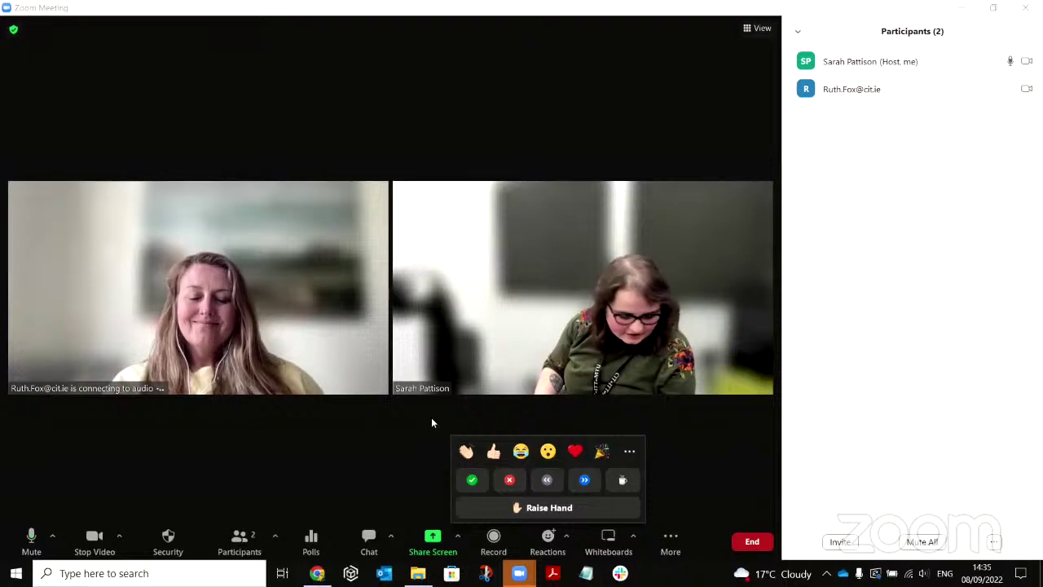
pyautogui.click(557, 554)
pyautogui.click(559, 552)
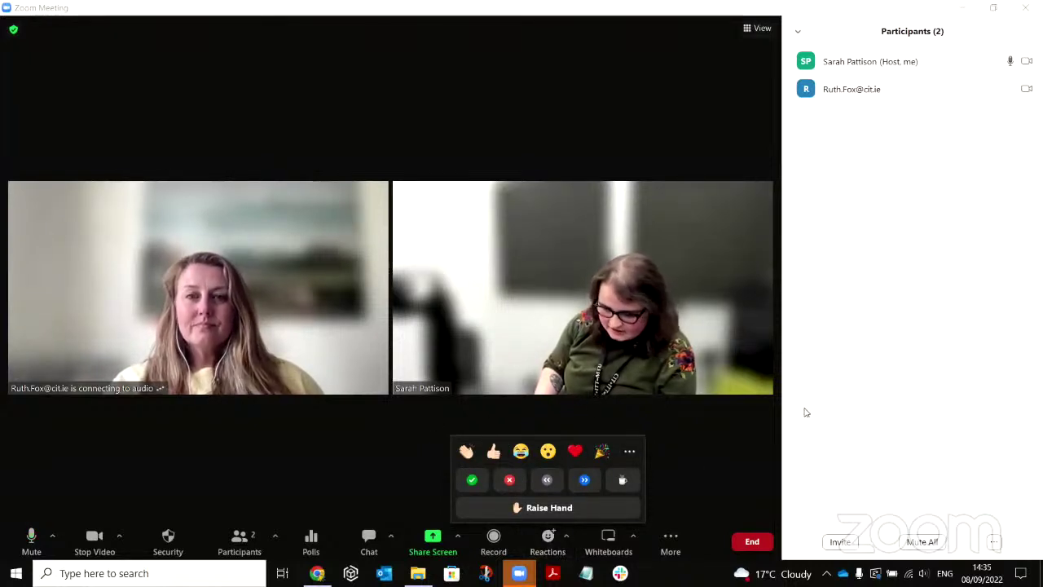
pyautogui.click(156, 476)
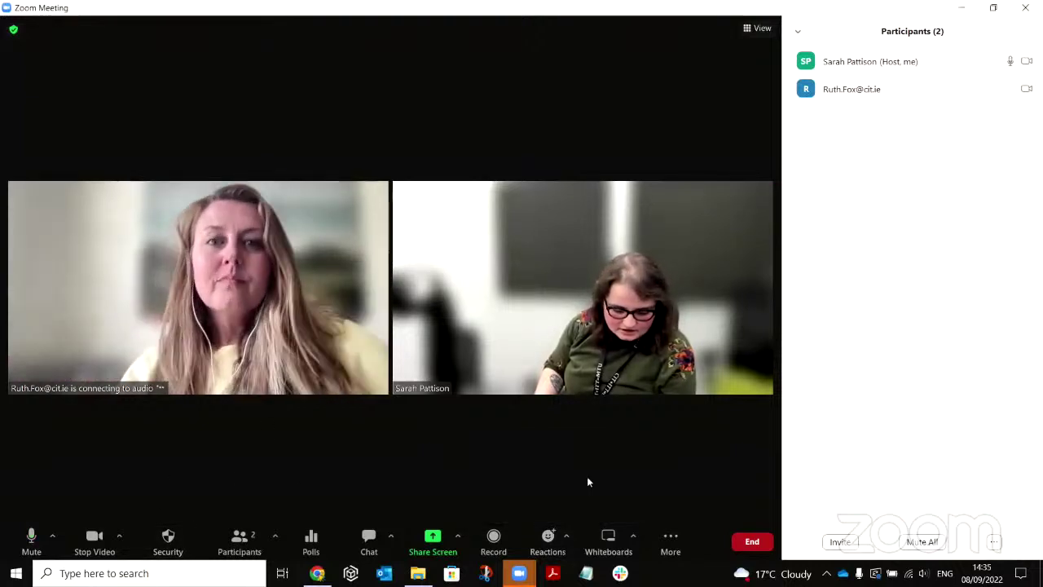
pyautogui.click(548, 536)
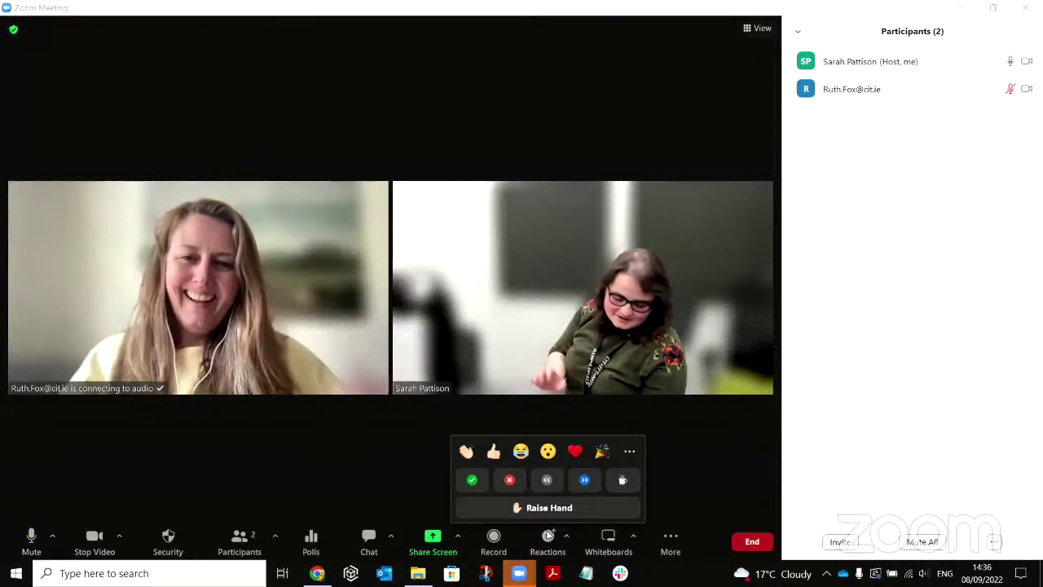
# - Send a Thumbs Up reaction so it appears on the host's video
pyautogui.click(322, 454)
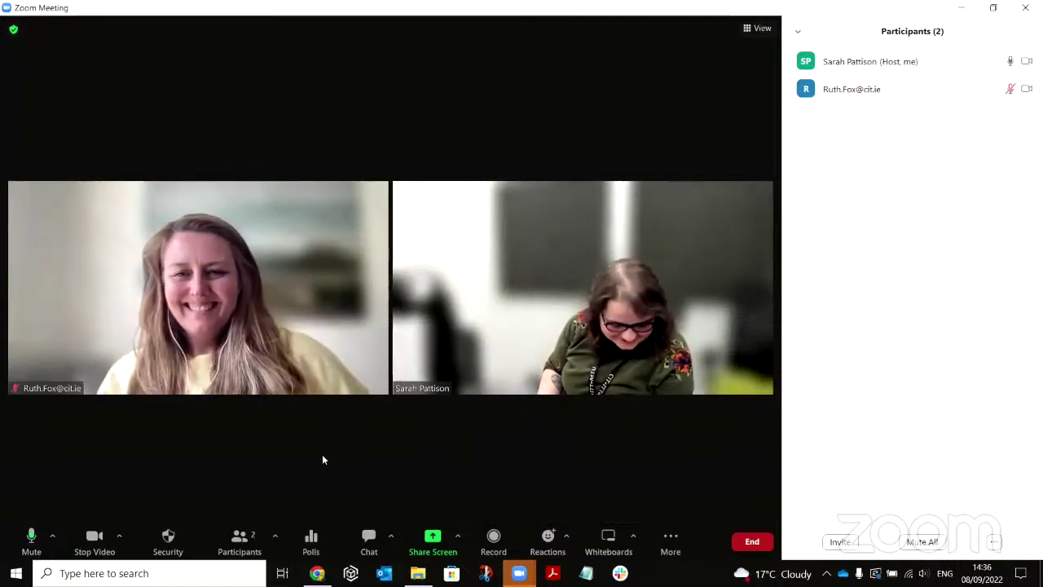
pyautogui.click(547, 536)
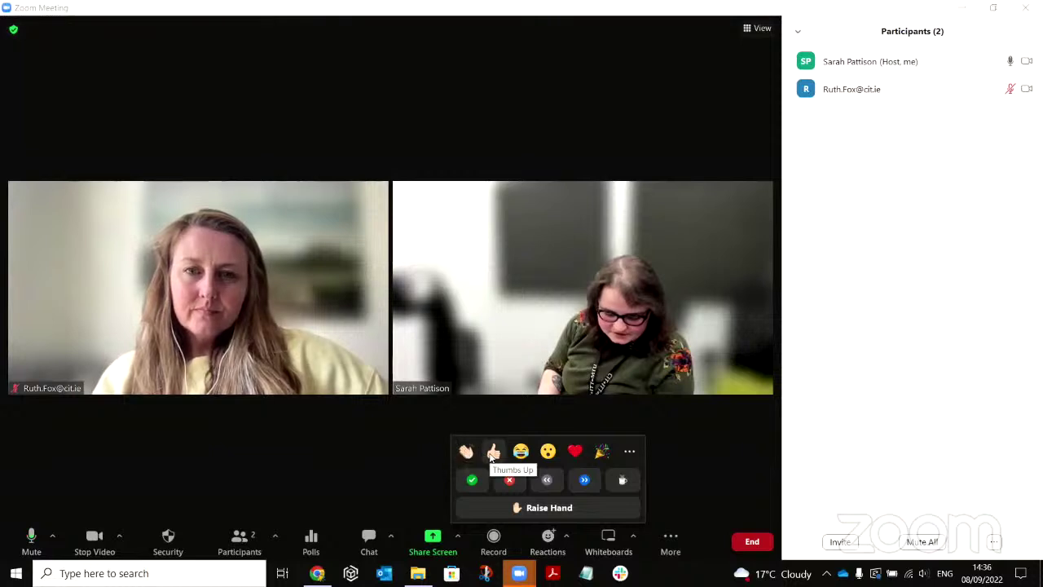
pyautogui.click(493, 451)
pyautogui.click(554, 552)
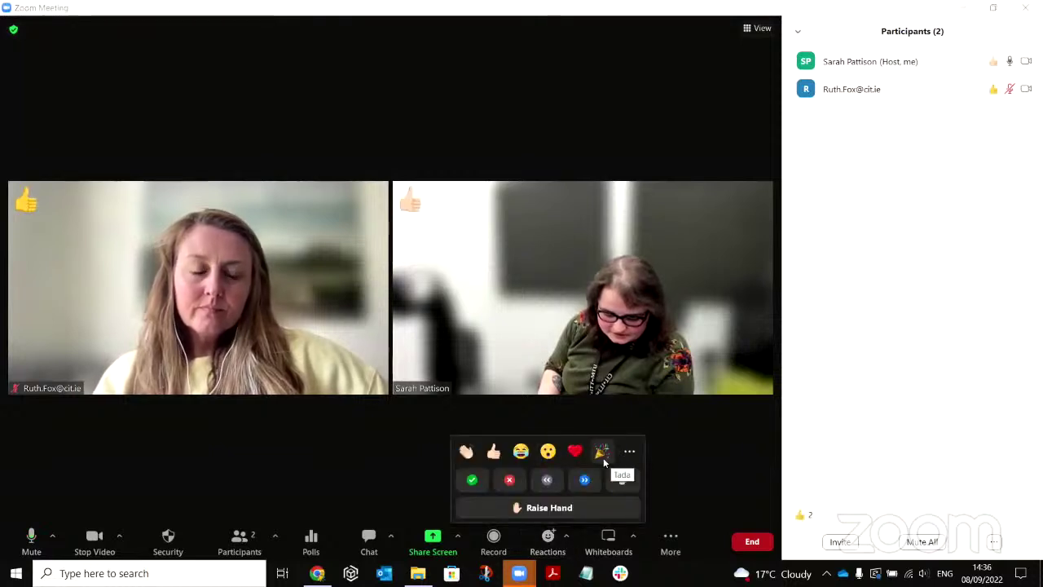
pyautogui.click(567, 551)
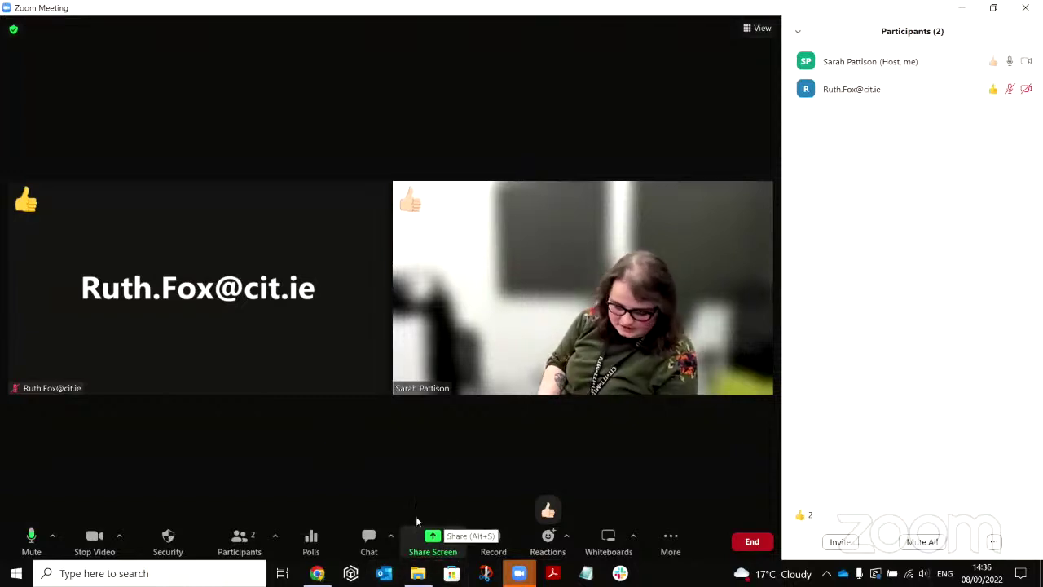
pyautogui.click(436, 539)
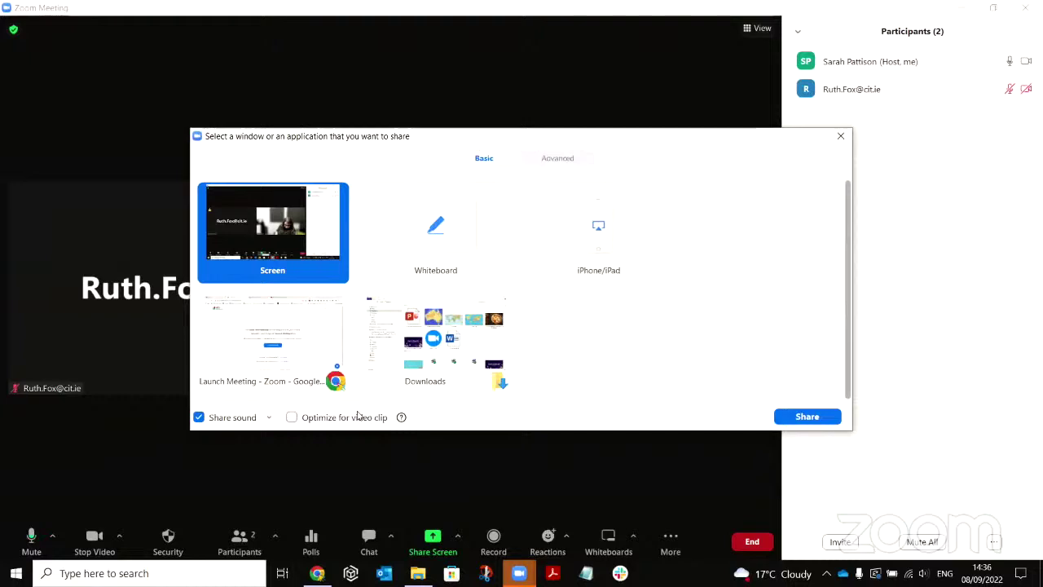
# - Tick Optimize for video clip and choose PowerPoint as Virtual Background in the Advanced share options
pyautogui.click(291, 417)
pyautogui.click(559, 158)
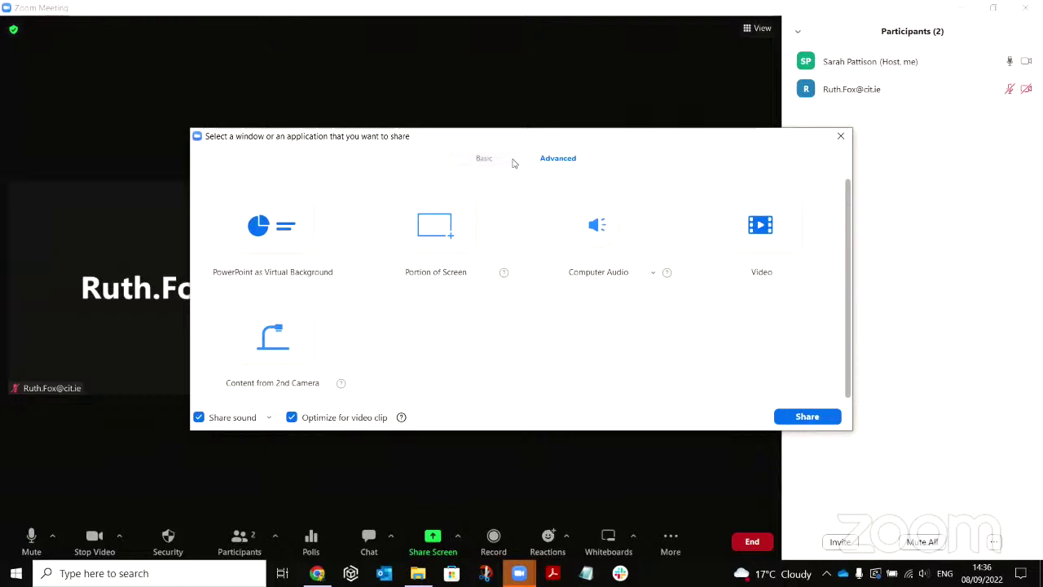
pyautogui.click(793, 265)
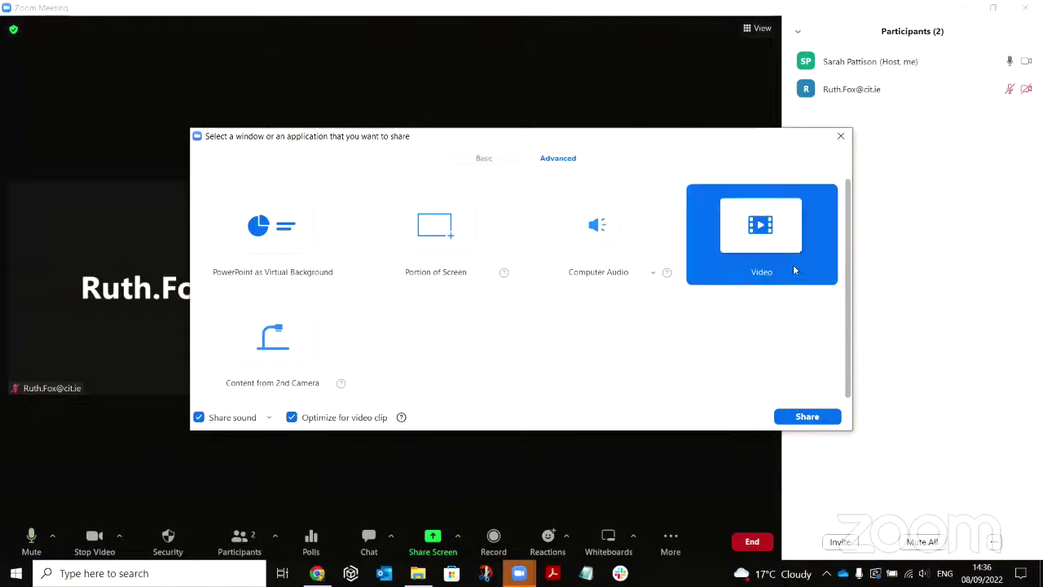
pyautogui.click(379, 251)
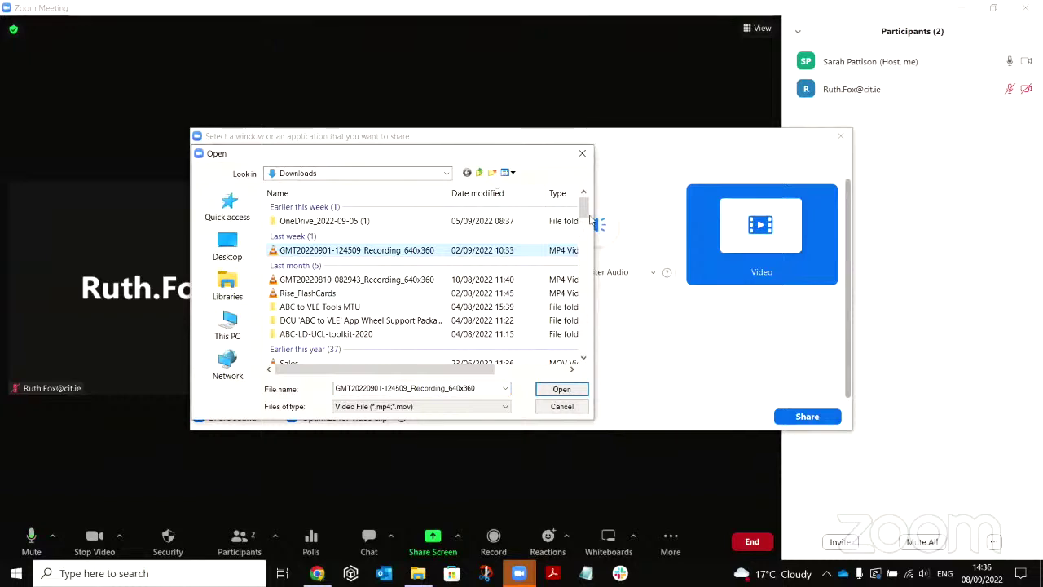
pyautogui.click(583, 154)
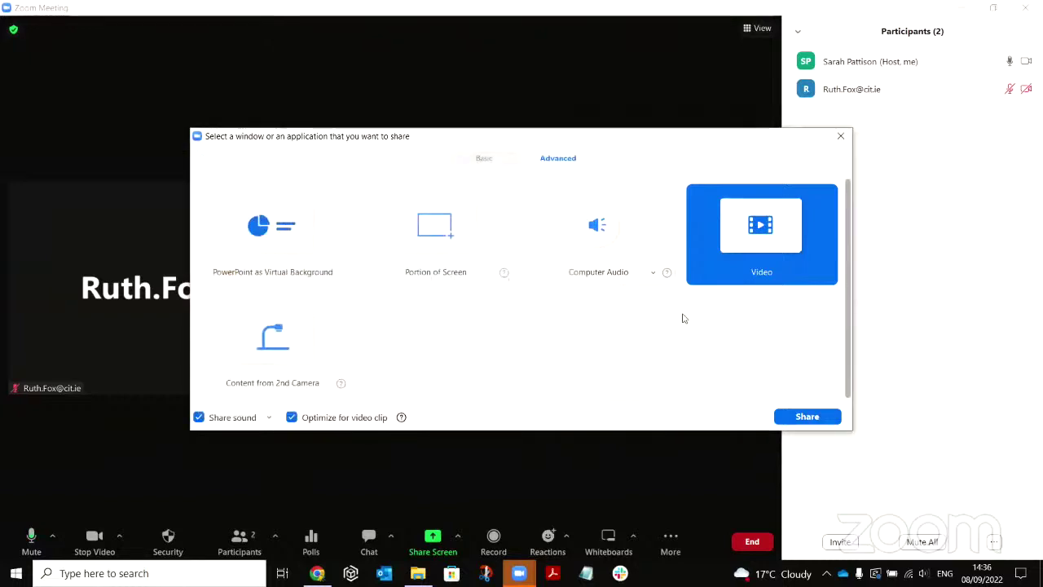
pyautogui.click(302, 250)
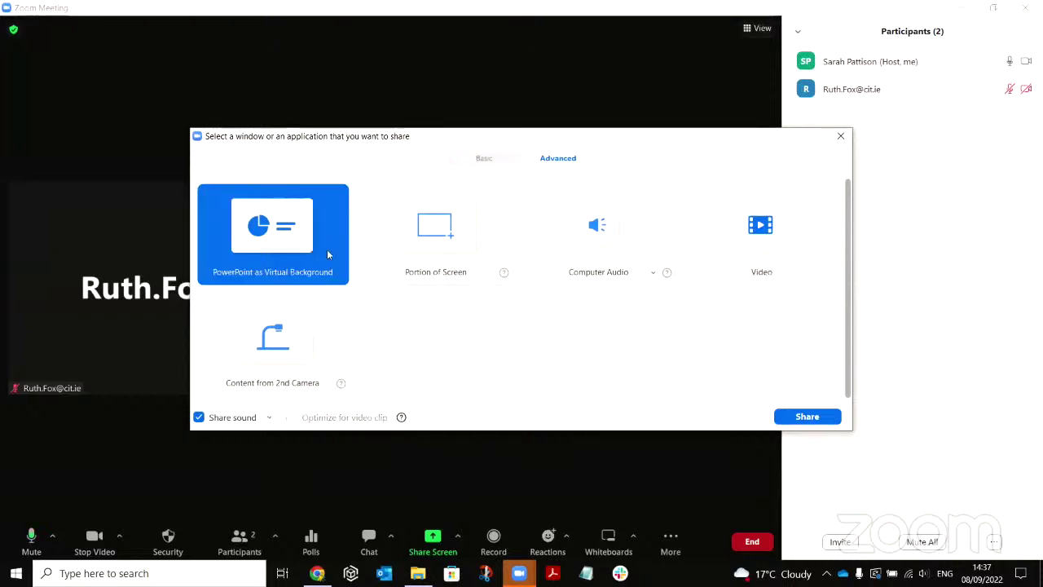
# - Share the Canvas for New Staff 2022_2023 deck as a virtual background, advance to slide 4 'Services', then stop sharing
pyautogui.doubleClick(287, 266)
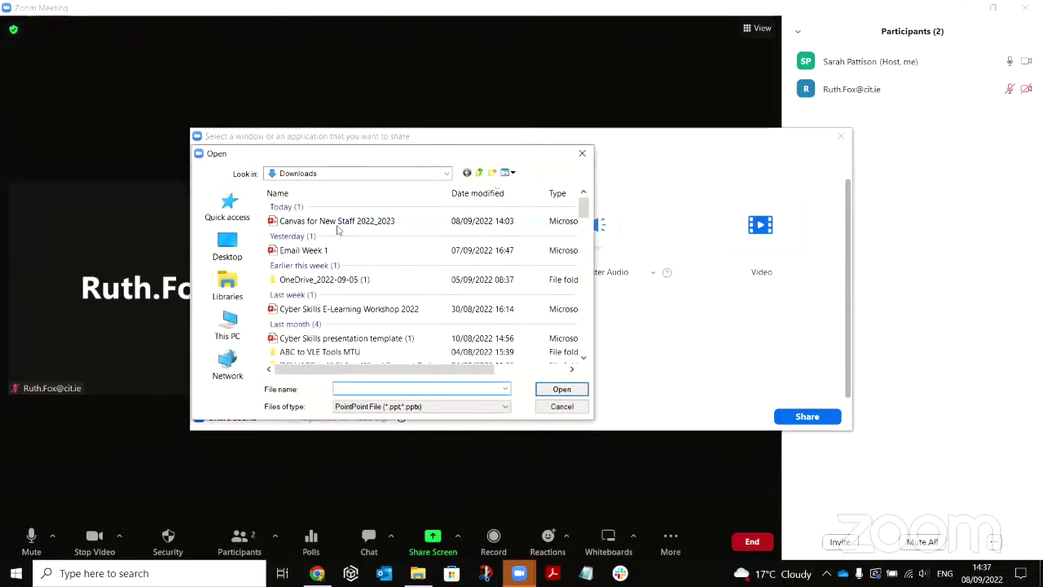
pyautogui.doubleClick(340, 221)
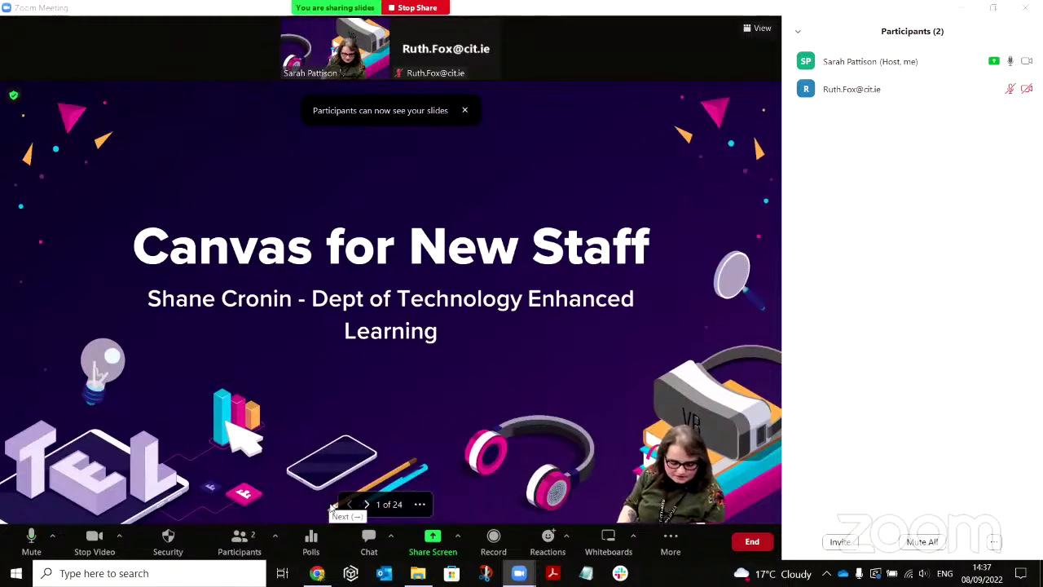
pyautogui.click(366, 505)
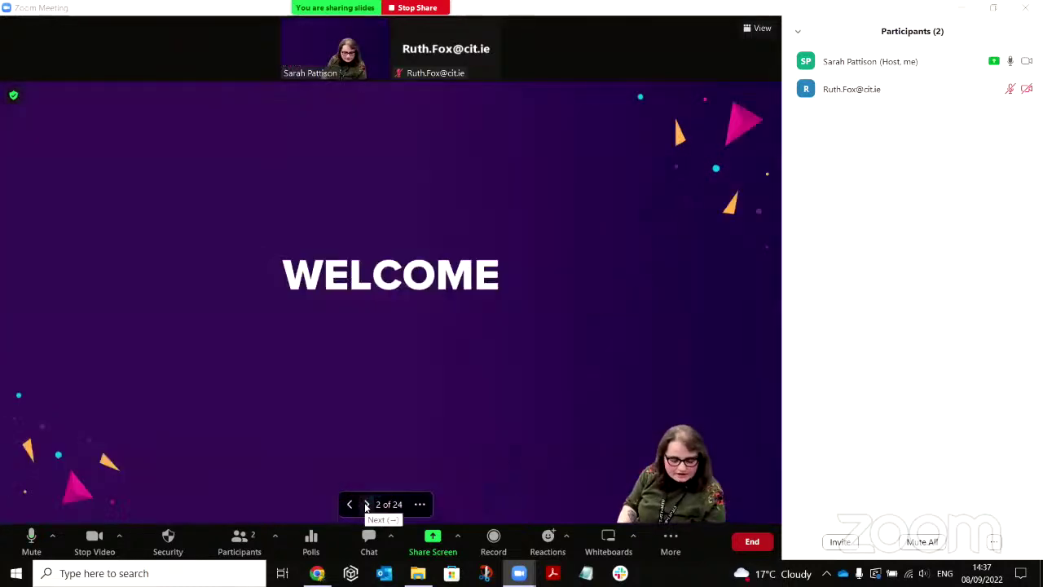
pyautogui.click(365, 505)
pyautogui.click(366, 504)
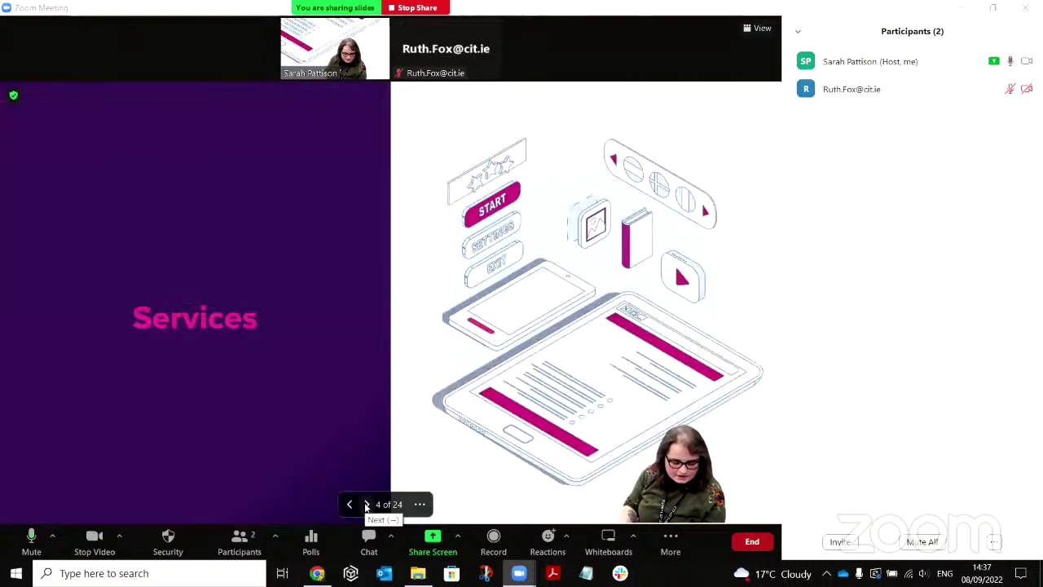
pyautogui.click(429, 9)
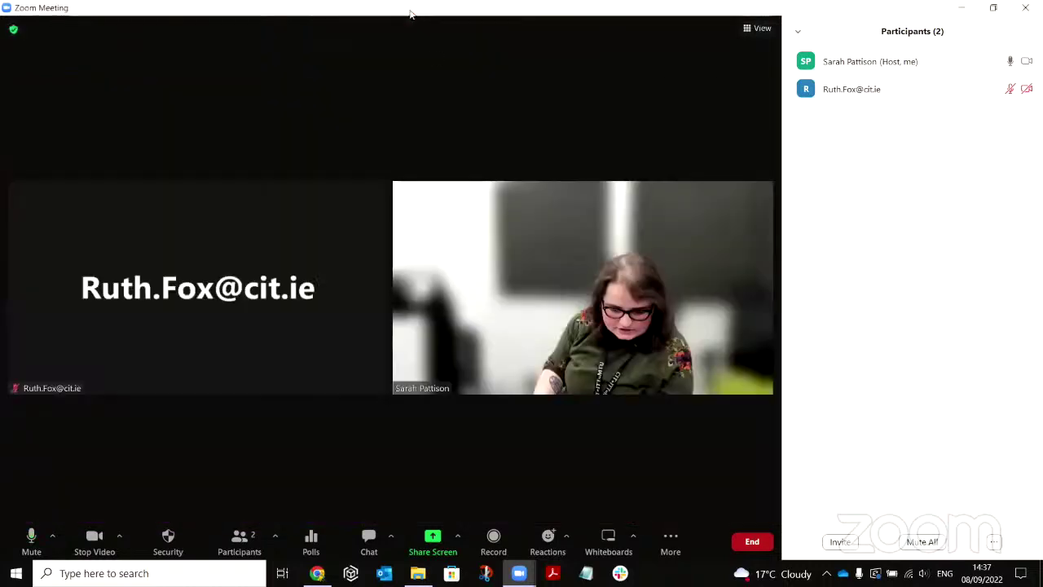
# - Launch the 'Regular poll - Food' to participants and watch the incoming responses
pyautogui.click(304, 541)
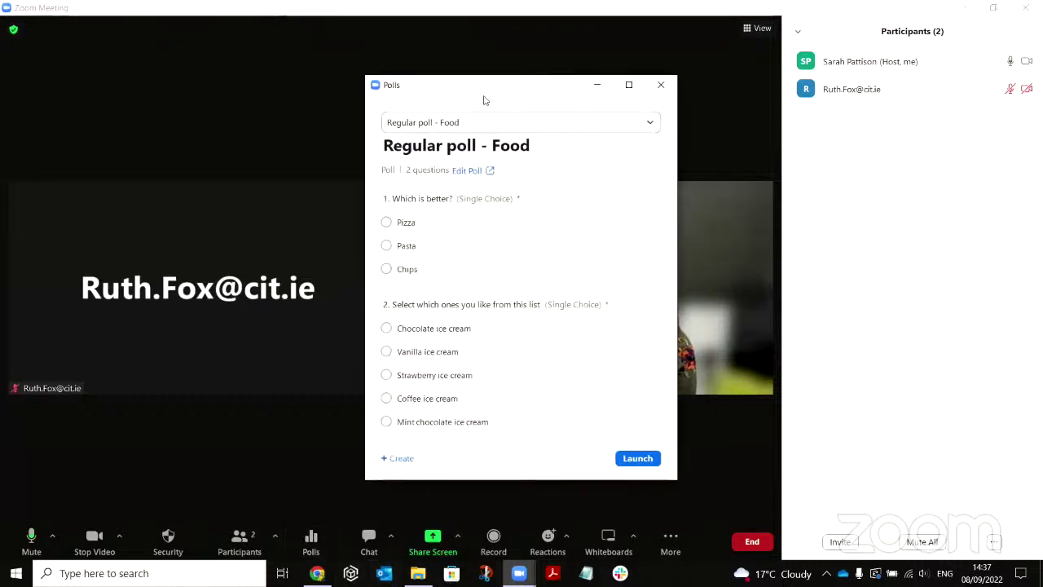
pyautogui.moveTo(483, 100); pyautogui.dragTo(456, 77)
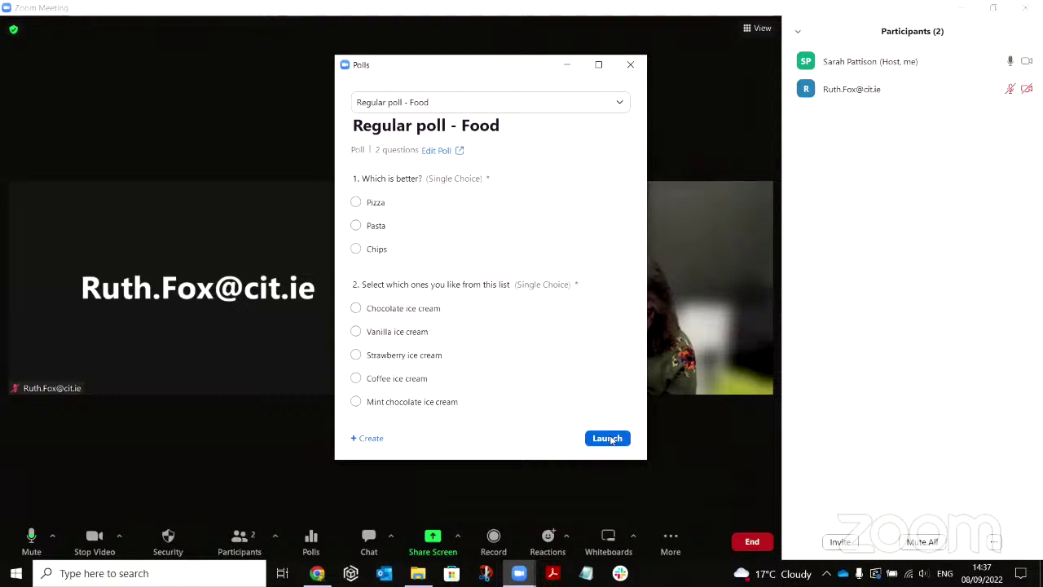
pyautogui.click(609, 439)
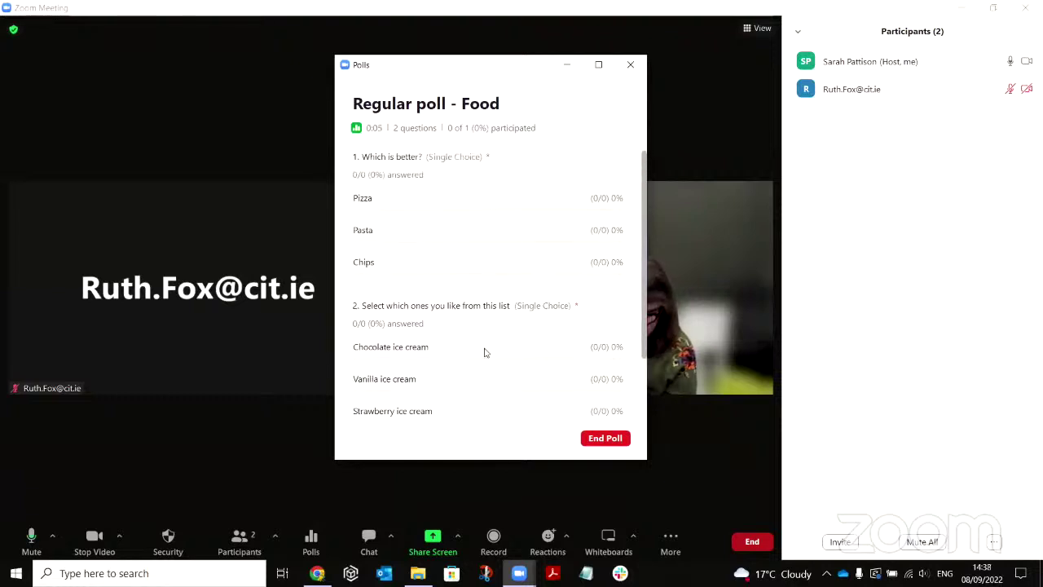
pyautogui.scroll(-3, 484, 352)
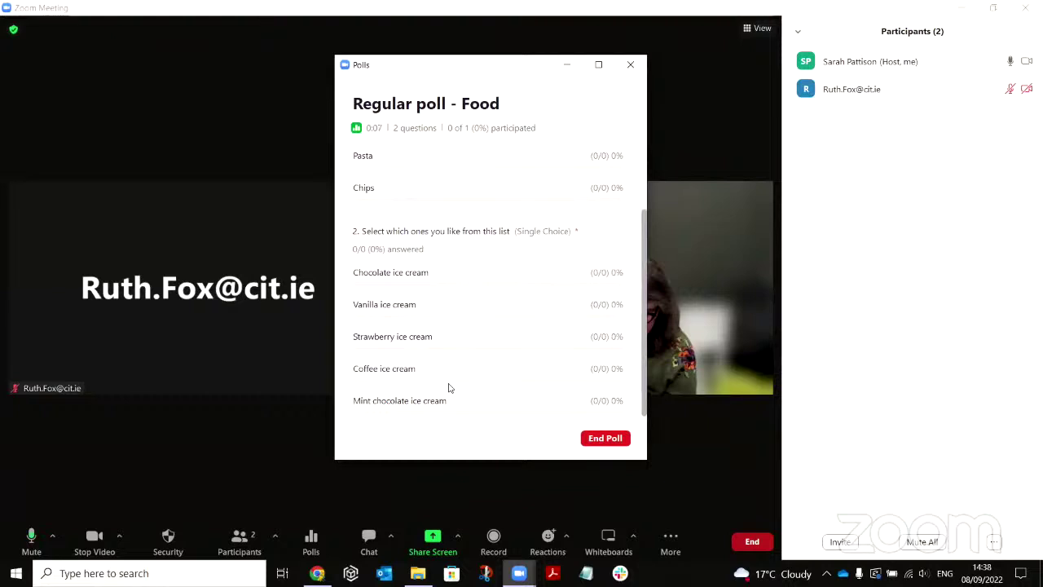
pyautogui.scroll(3, 448, 387)
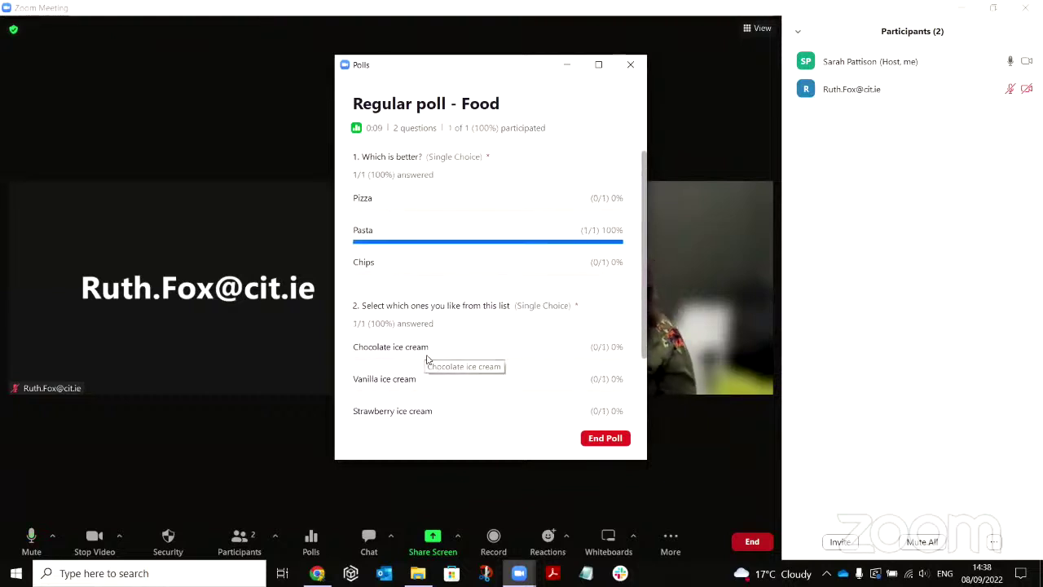
pyautogui.scroll(-3, 405, 340)
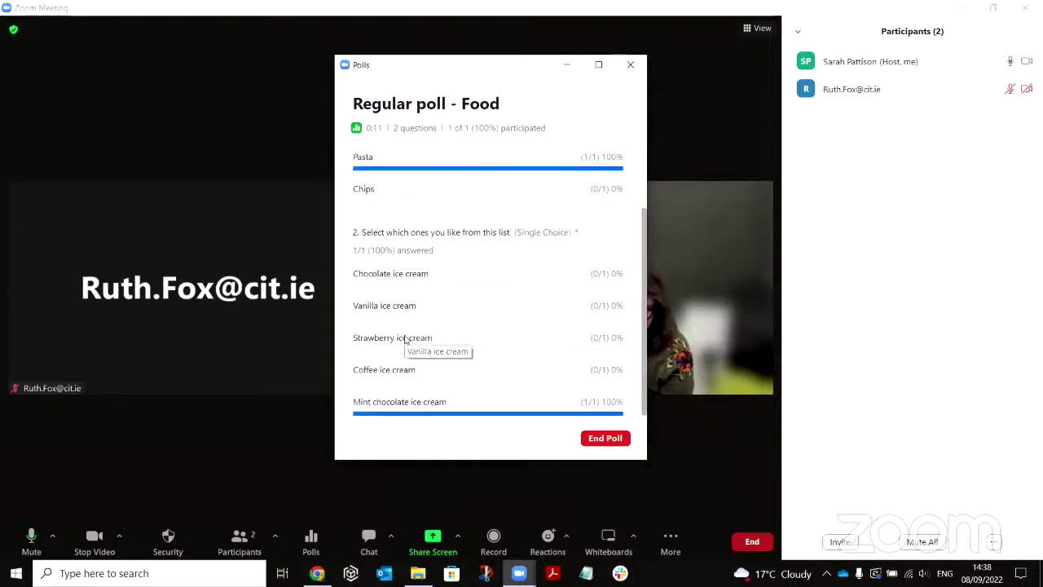
pyautogui.scroll(3, 438, 392)
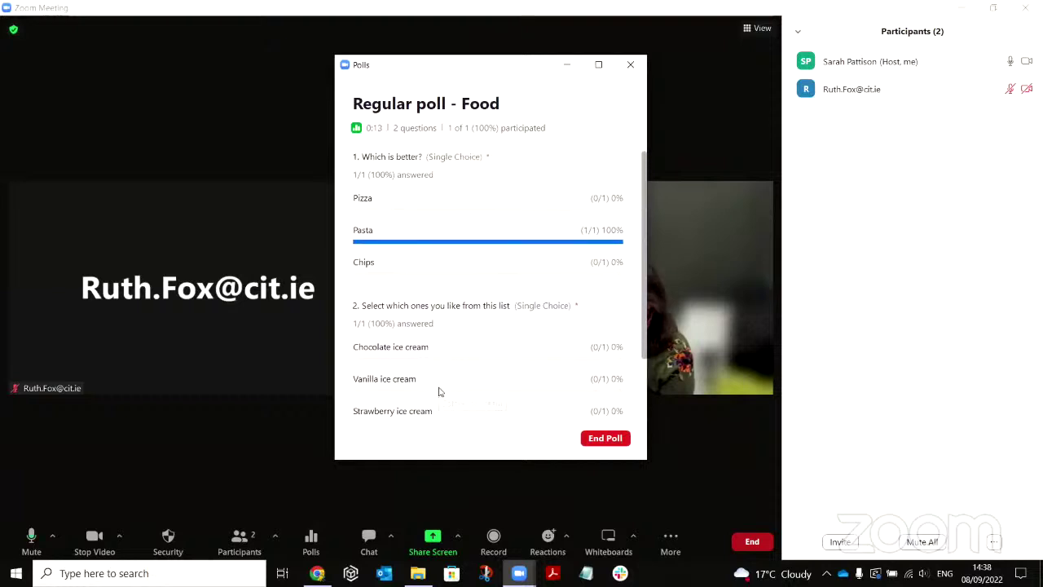
pyautogui.scroll(-3, 532, 367)
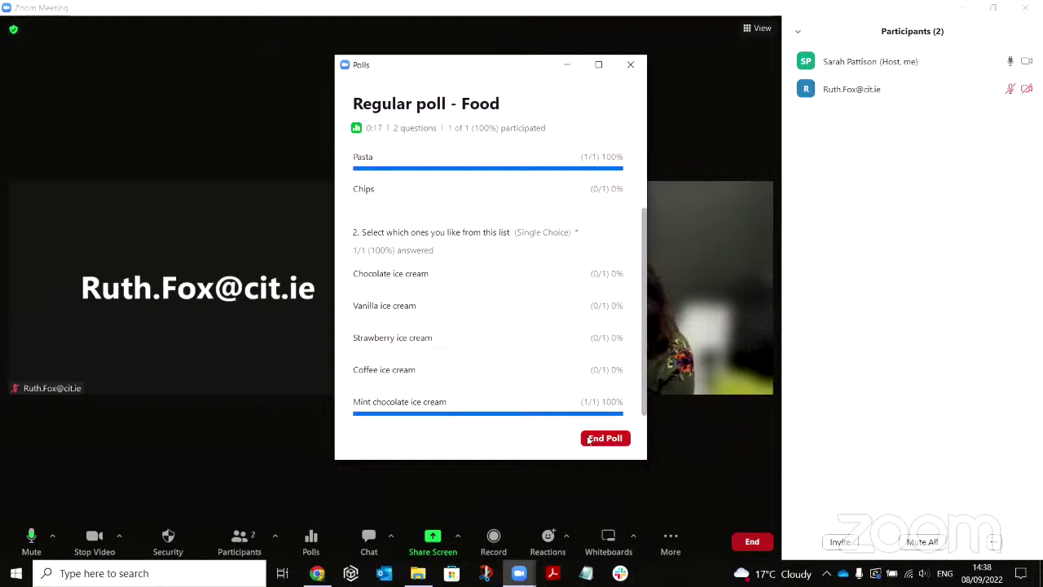
# - End the Food poll, share its results, then stop sharing them
pyautogui.click(604, 439)
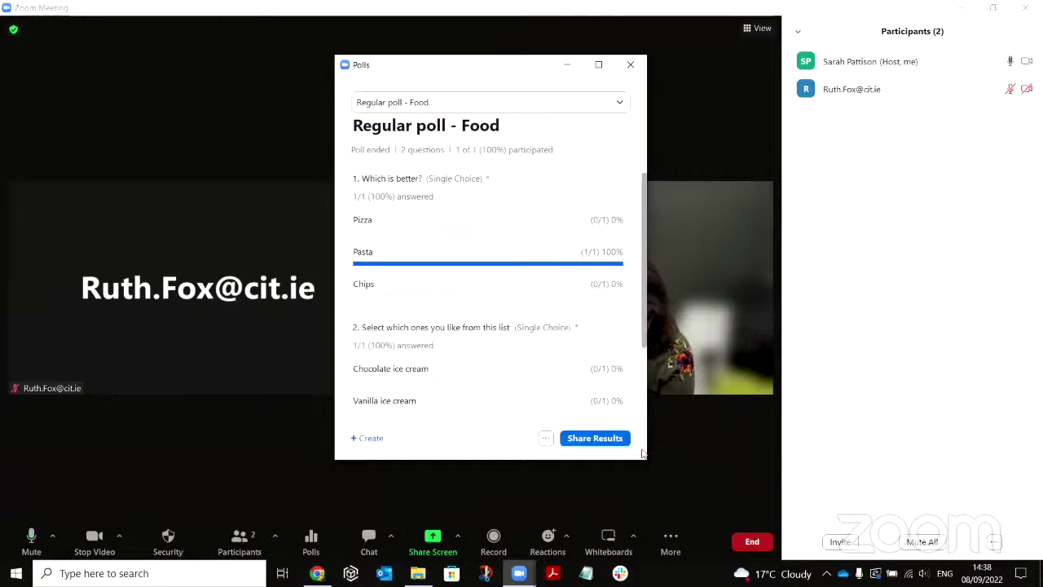
pyautogui.click(603, 438)
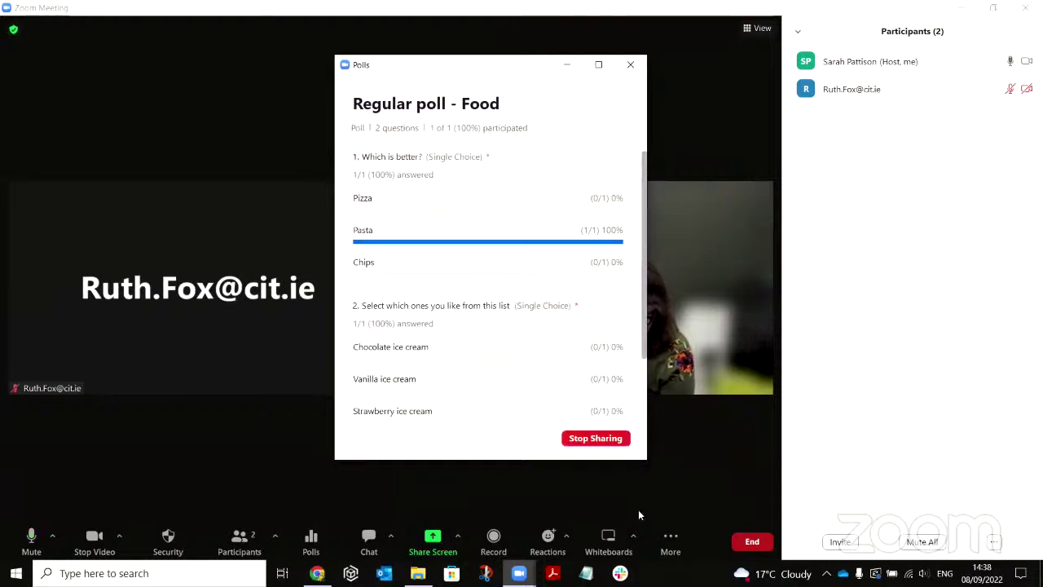
pyautogui.click(597, 439)
pyautogui.click(422, 103)
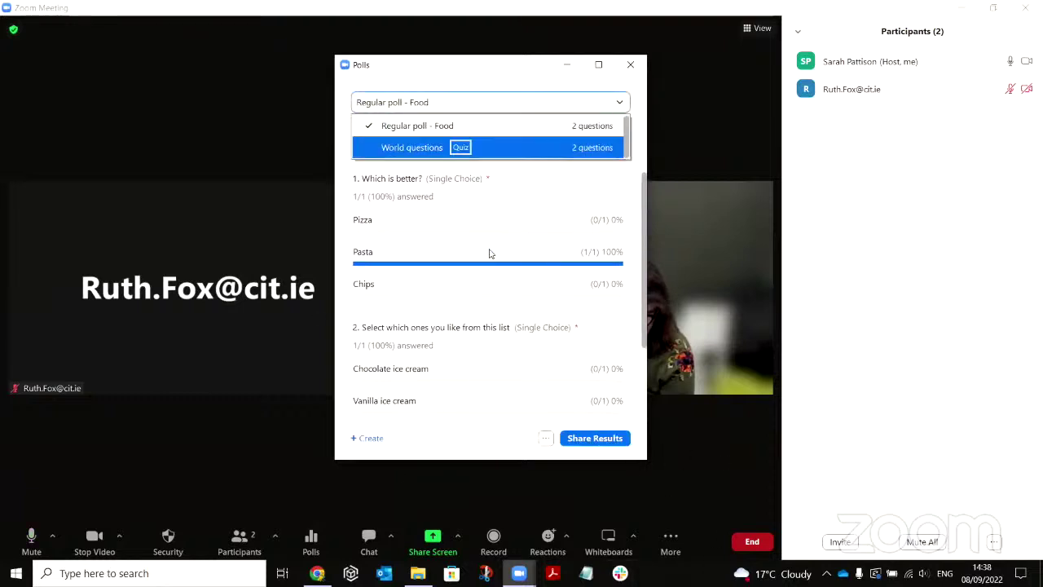
# - Select the World questions quiz and launch it to participants
pyautogui.click(423, 155)
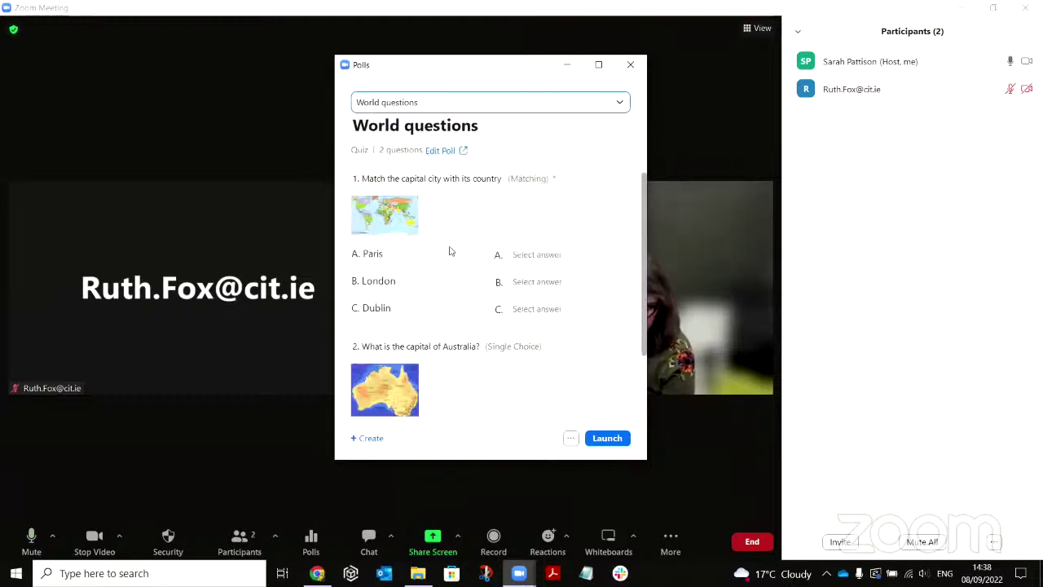
pyautogui.scroll(-2, 545, 325)
pyautogui.scroll(2, 546, 312)
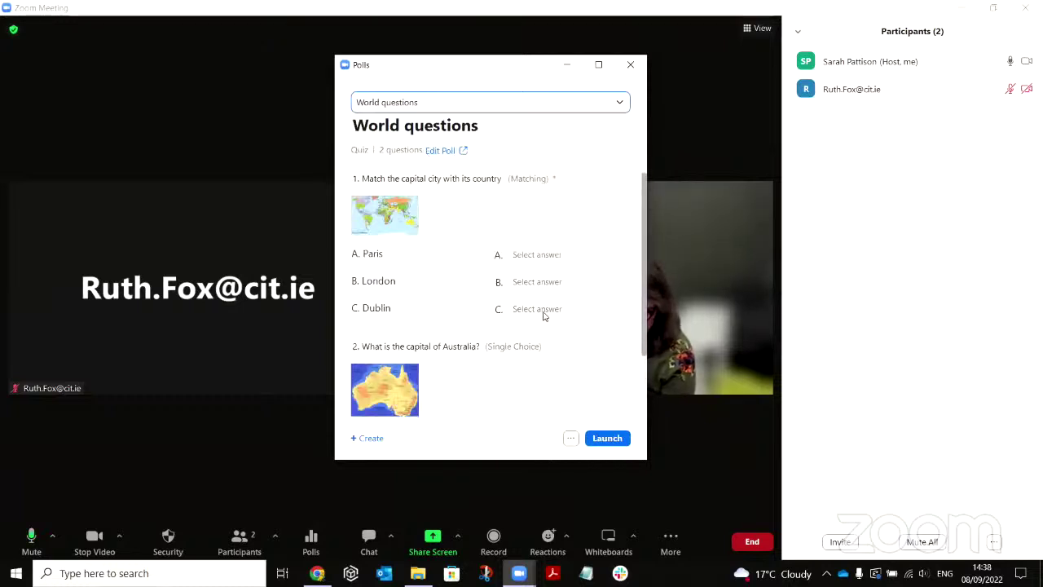
pyautogui.click(607, 438)
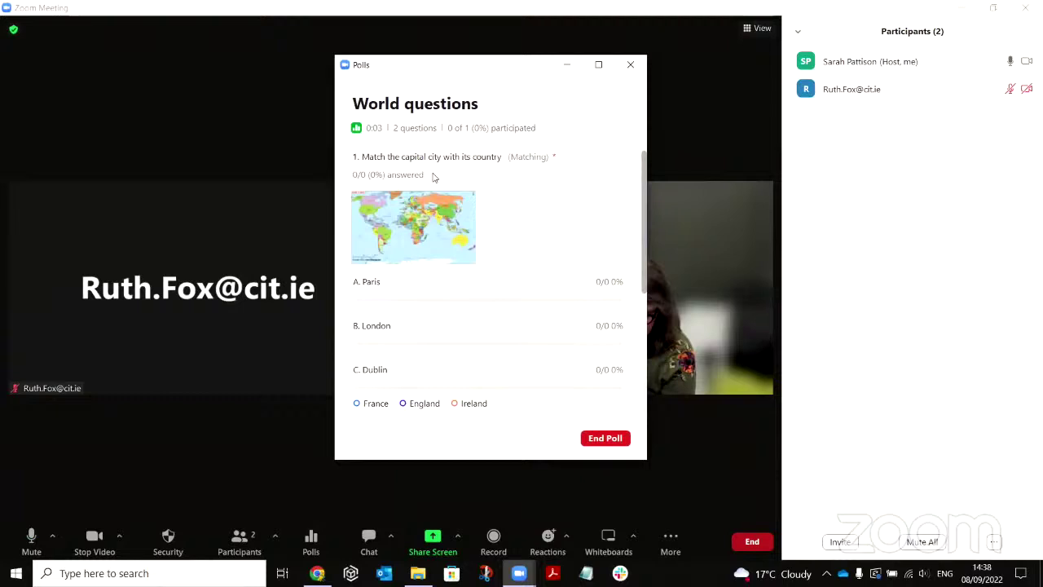
# - Follow the live quiz answers and end World questions once both questions are answered
pyautogui.scroll(-5, 516, 214)
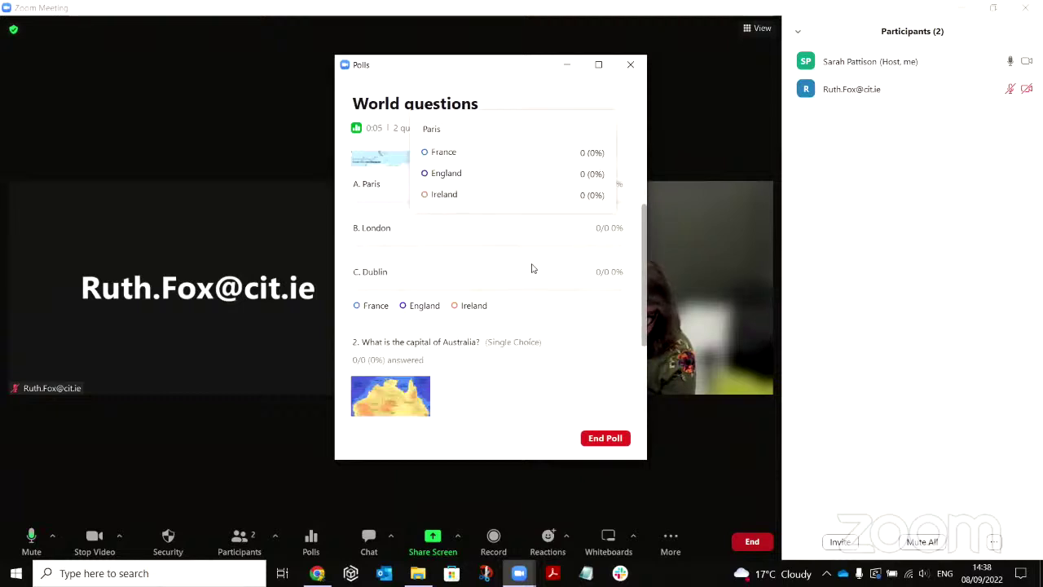
pyautogui.scroll(5, 465, 357)
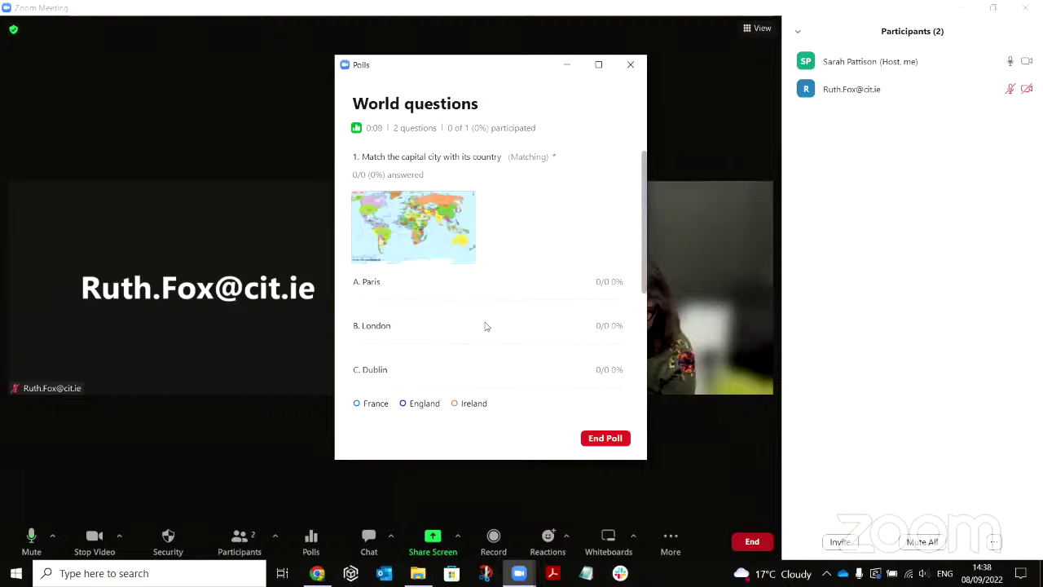
pyautogui.scroll(-3, 471, 342)
pyautogui.scroll(-2, 477, 327)
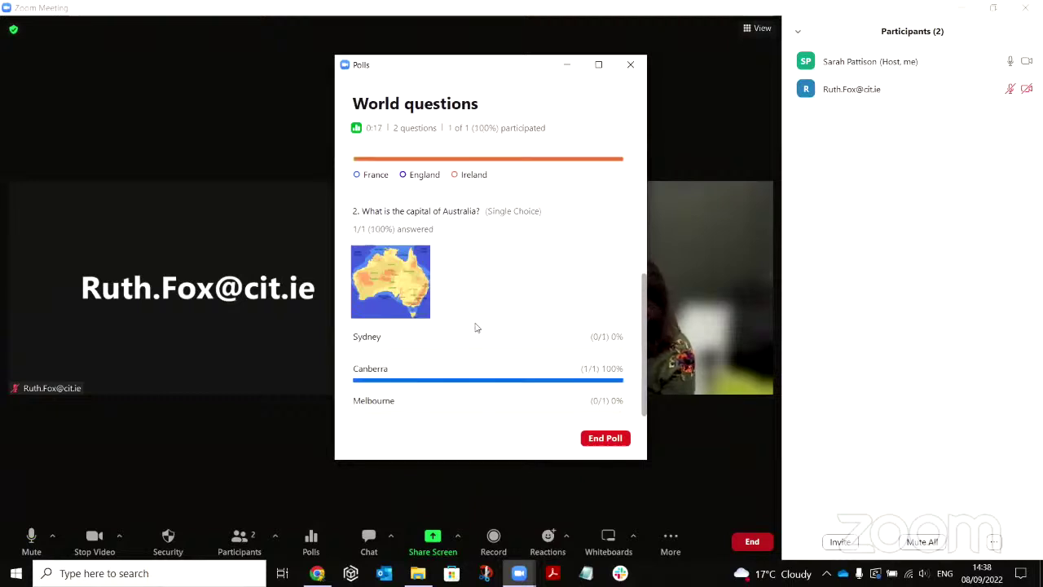
pyautogui.scroll(4, 481, 322)
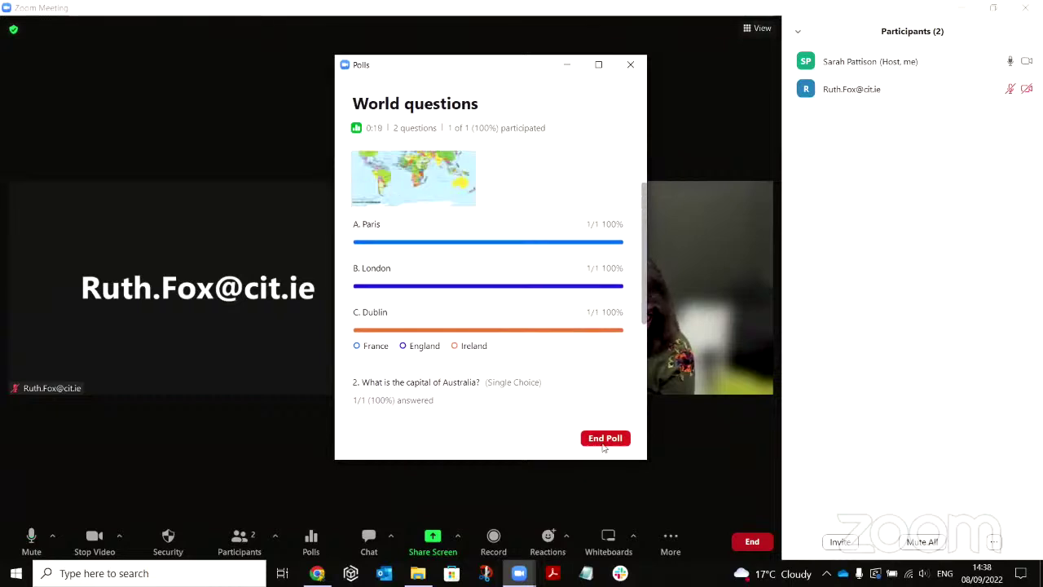
pyautogui.scroll(-4, 445, 361)
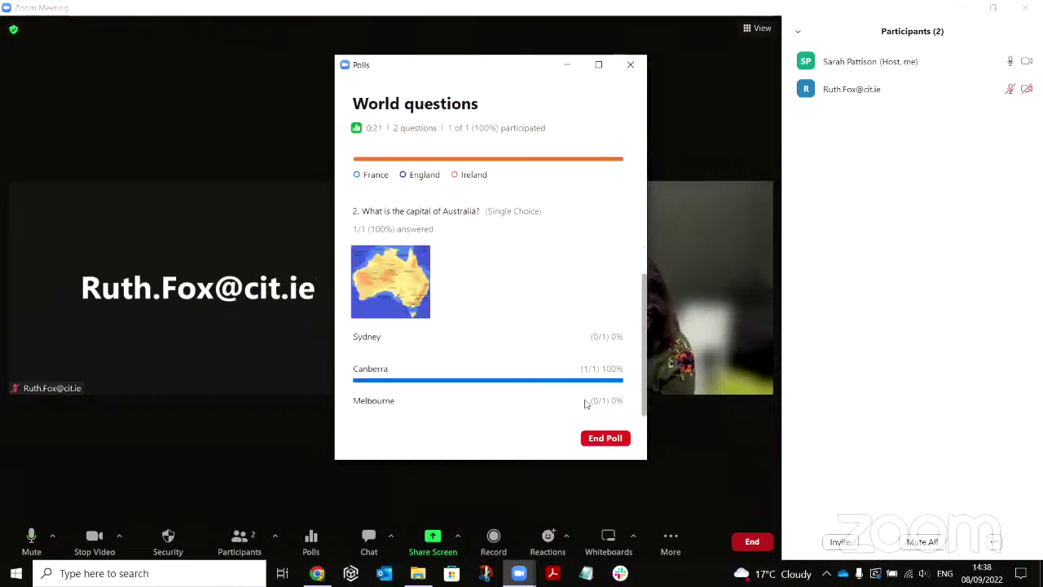
pyautogui.click(596, 441)
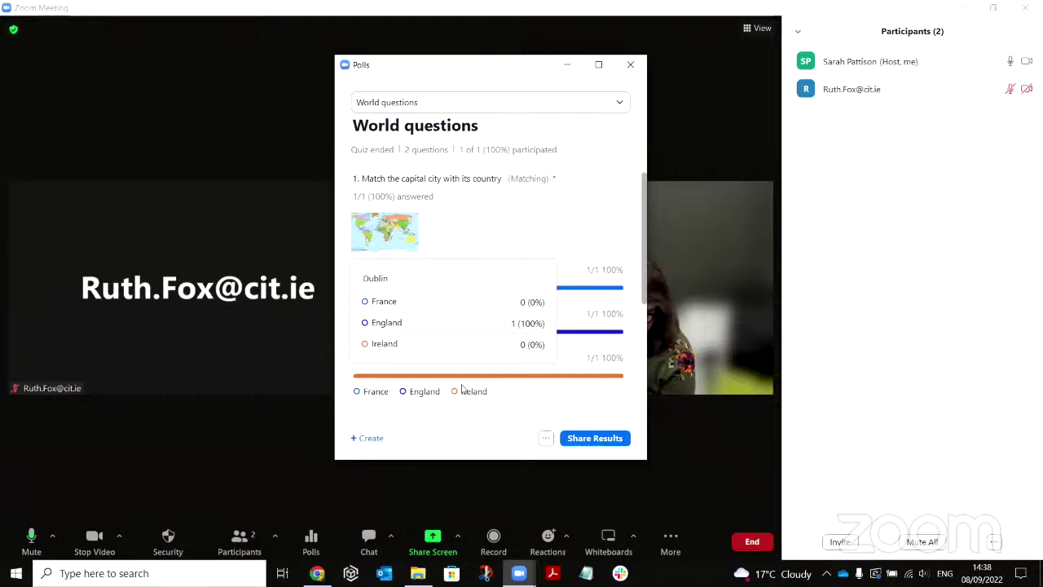
pyautogui.click(371, 439)
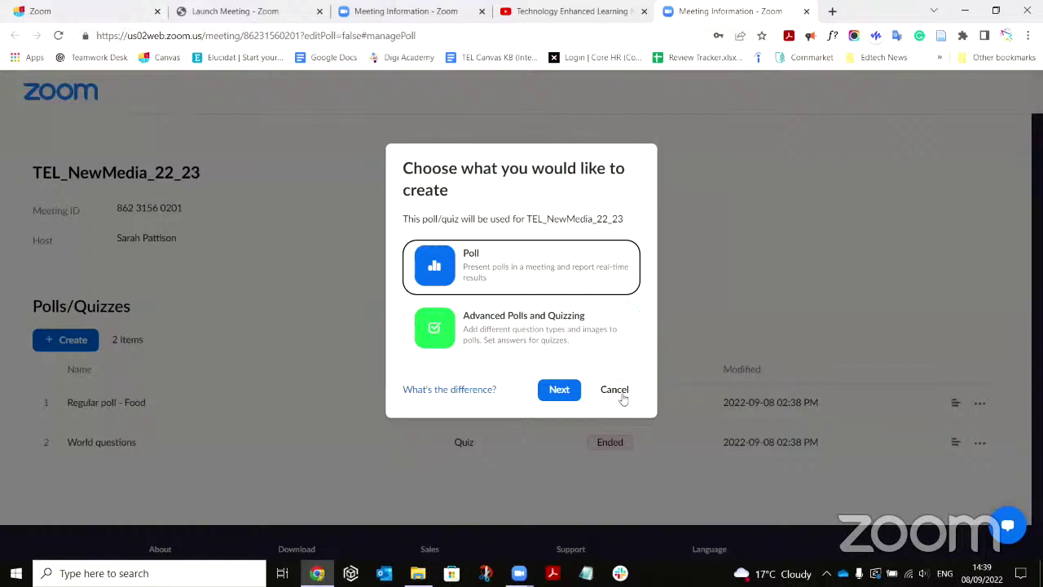
# - Switch to Meeting Information, abandon a new poll, and open the Personal Meeting Room page
pyautogui.click(419, 10)
pyautogui.scroll(3, 408, 399)
pyautogui.scroll(4, 408, 399)
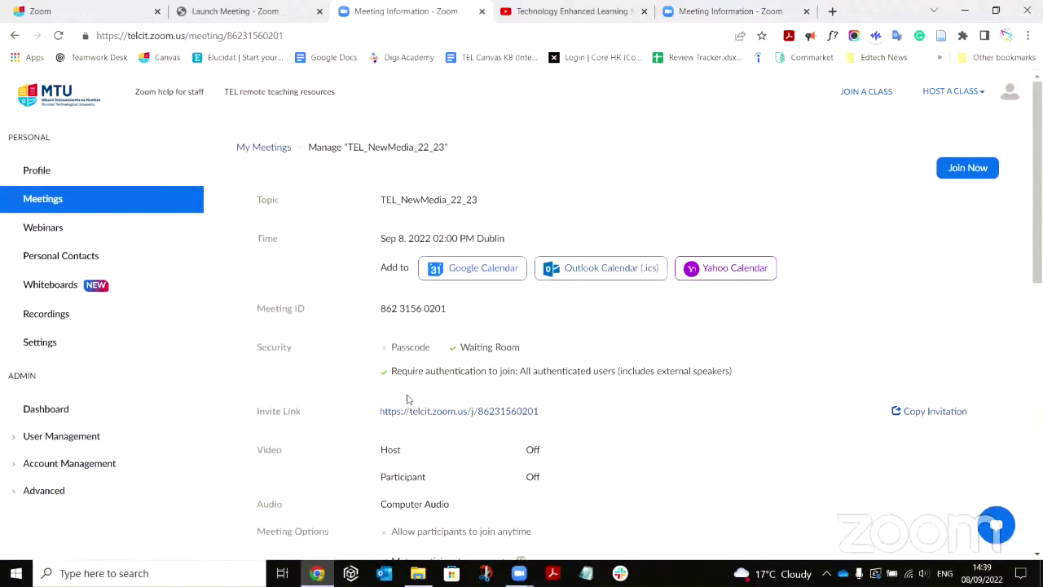
pyautogui.scroll(-6, 482, 344)
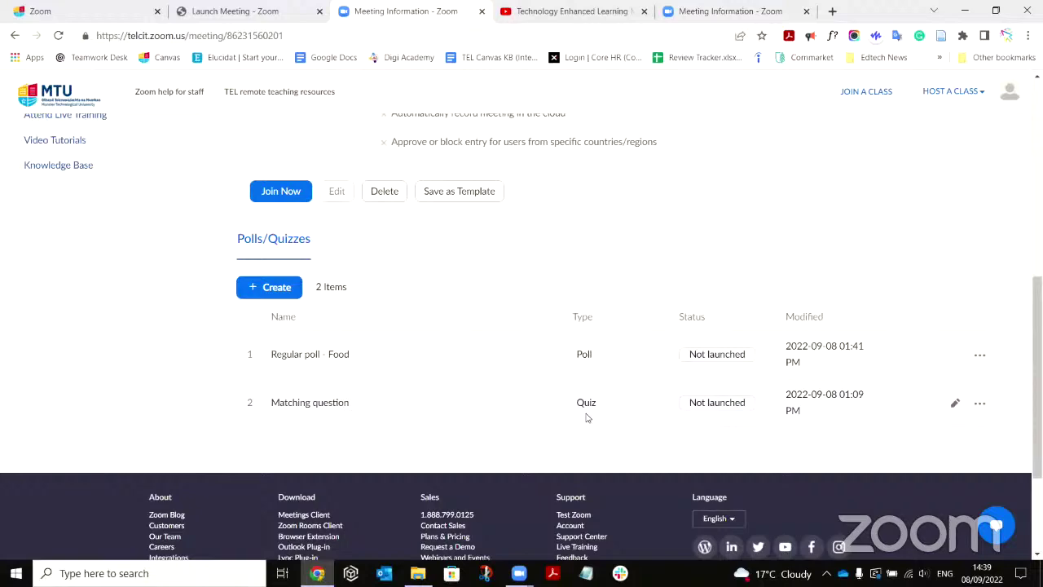
pyautogui.click(270, 289)
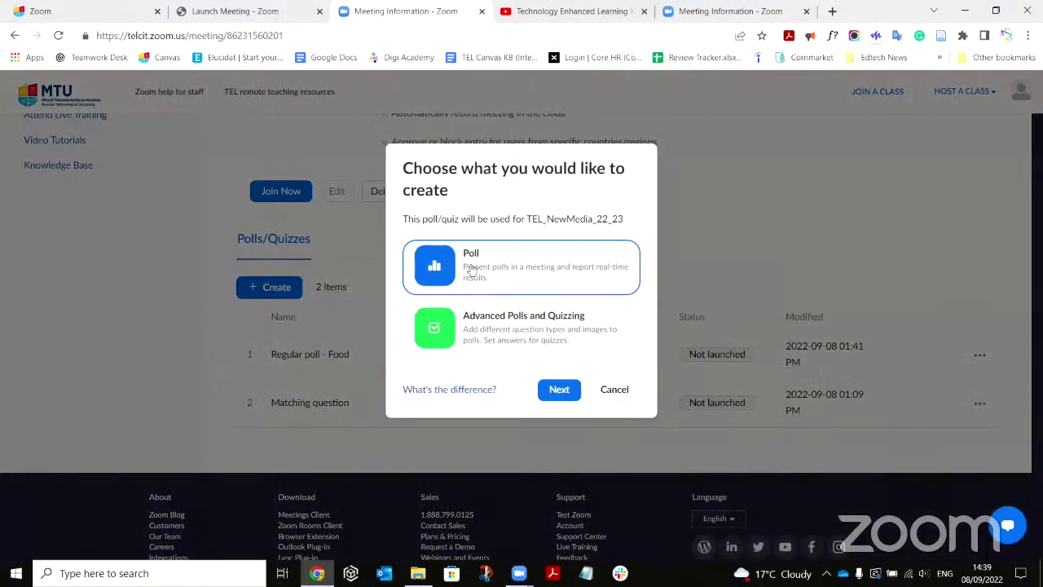
pyautogui.click(615, 390)
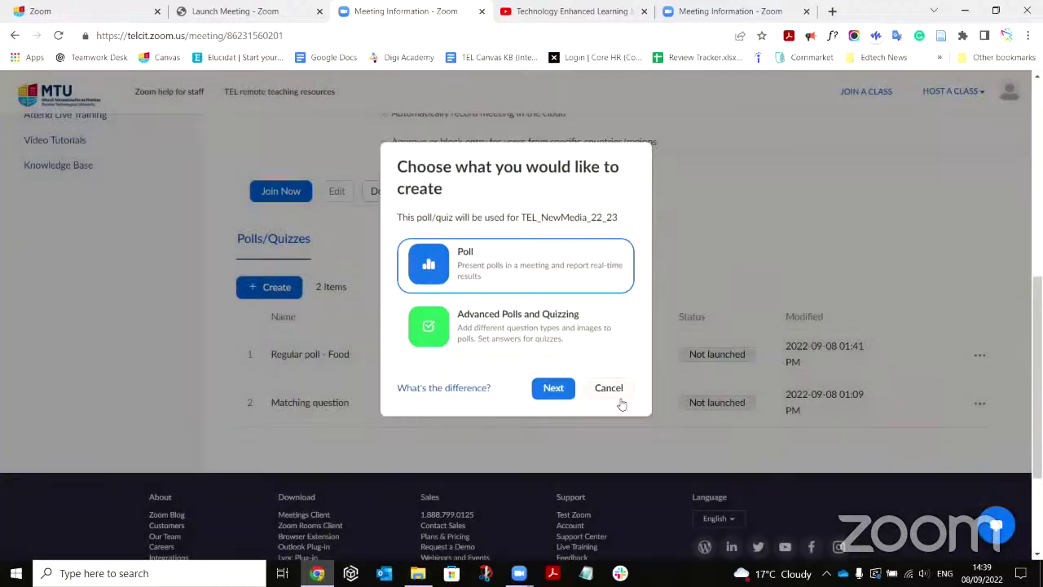
pyautogui.scroll(10, 331, 363)
pyautogui.click(86, 208)
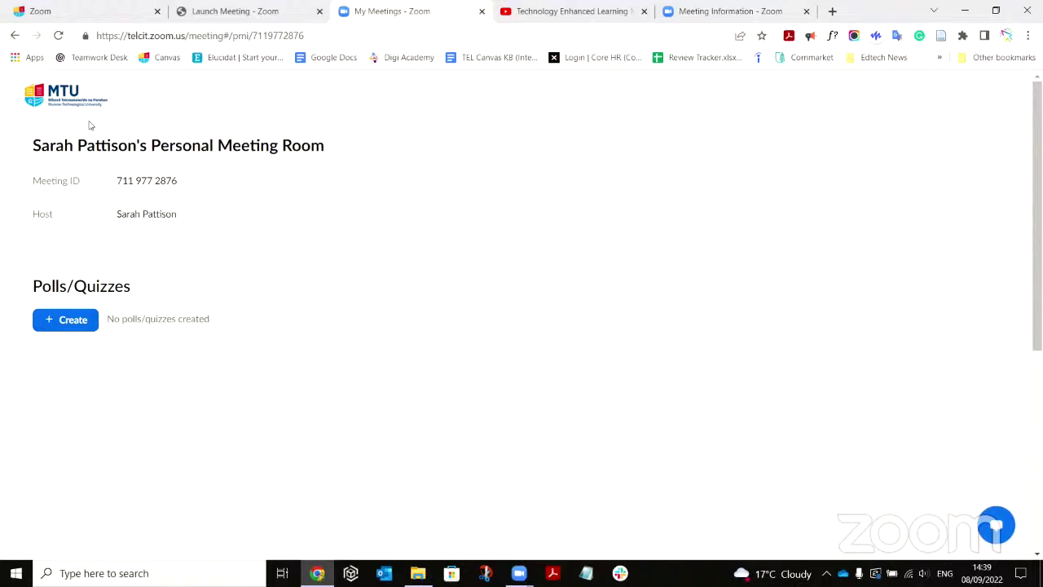
# - Return to the Zoom portal home page and sign back in
pyautogui.click(14, 36)
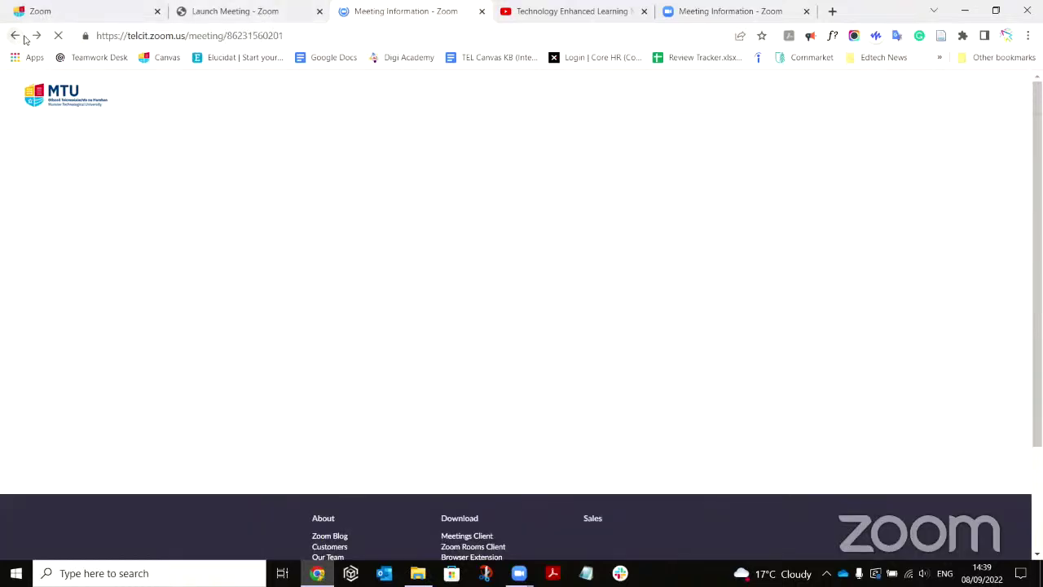
pyautogui.click(72, 97)
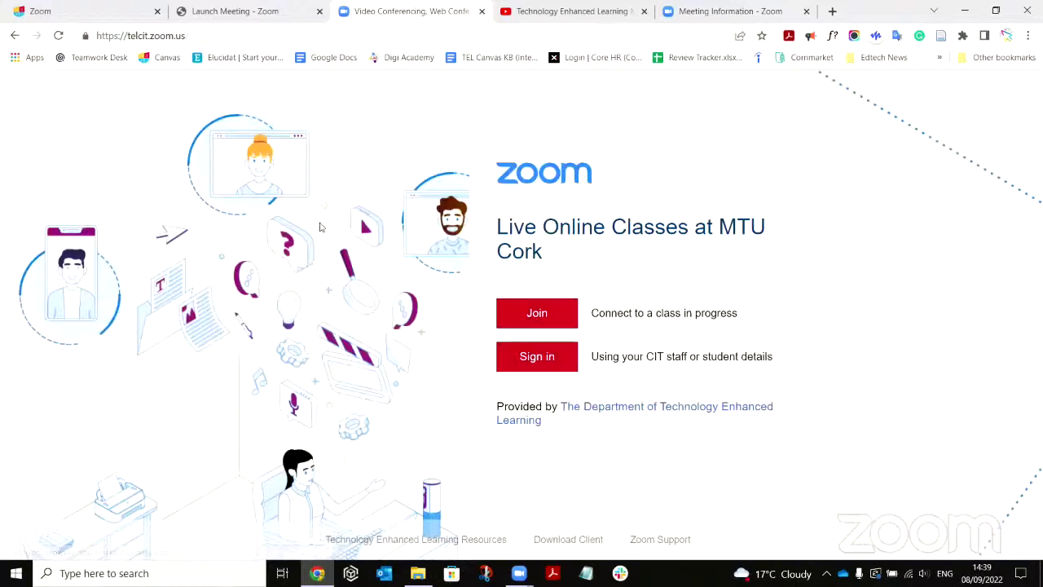
pyautogui.click(551, 364)
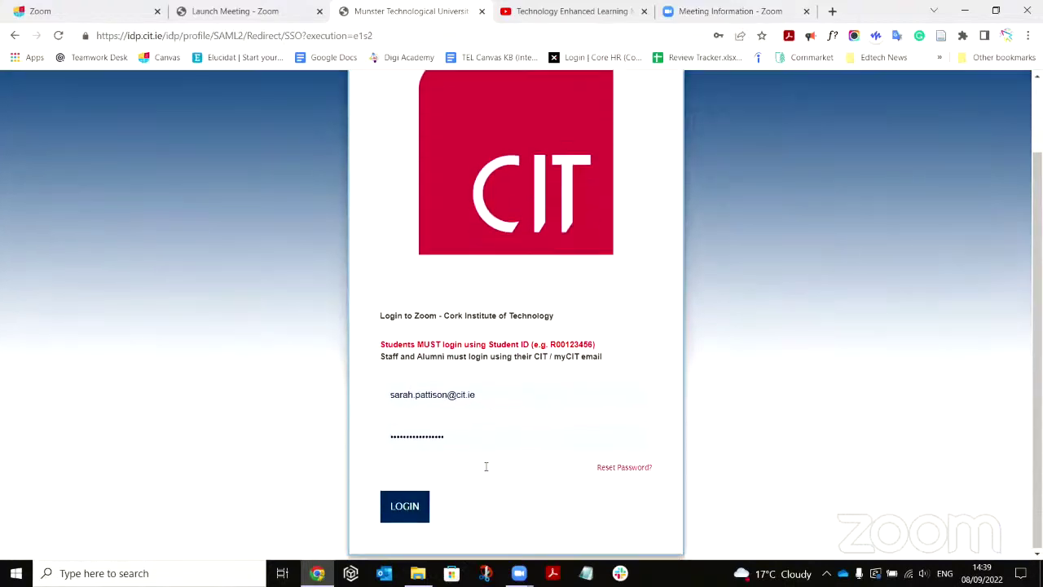
pyautogui.press('Return')
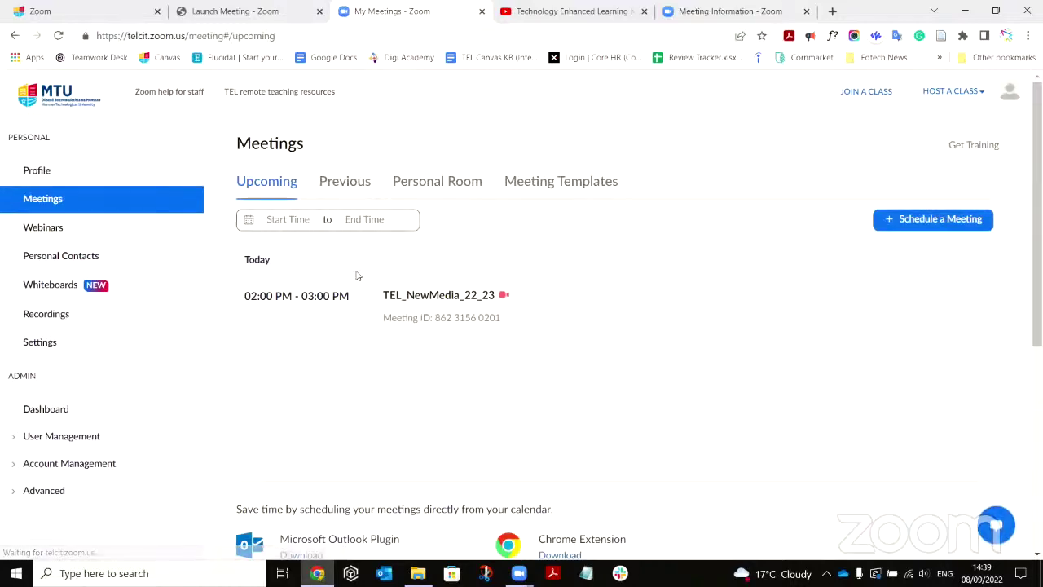
# - Open the TEL_NewMedia_22_23 meeting and start a new poll from its Polls/Quizzes section
pyautogui.click(424, 296)
pyautogui.scroll(-3, 462, 399)
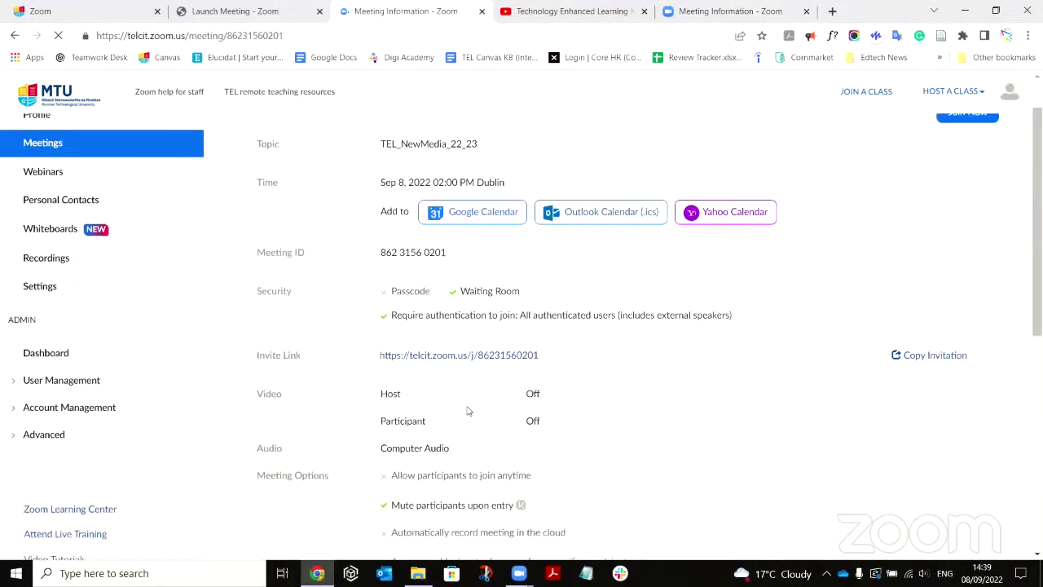
pyautogui.scroll(-3, 468, 410)
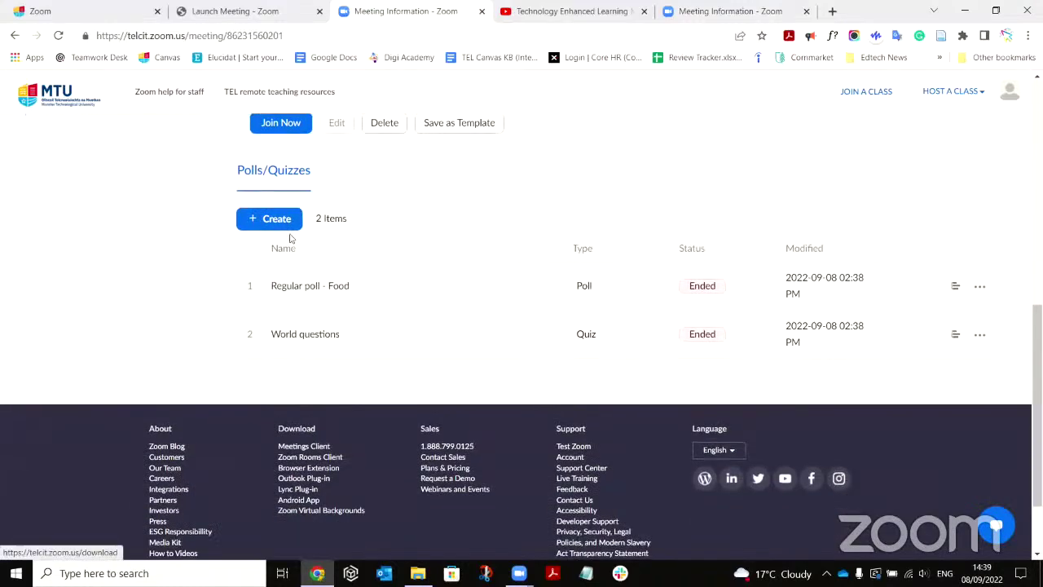
pyautogui.click(281, 227)
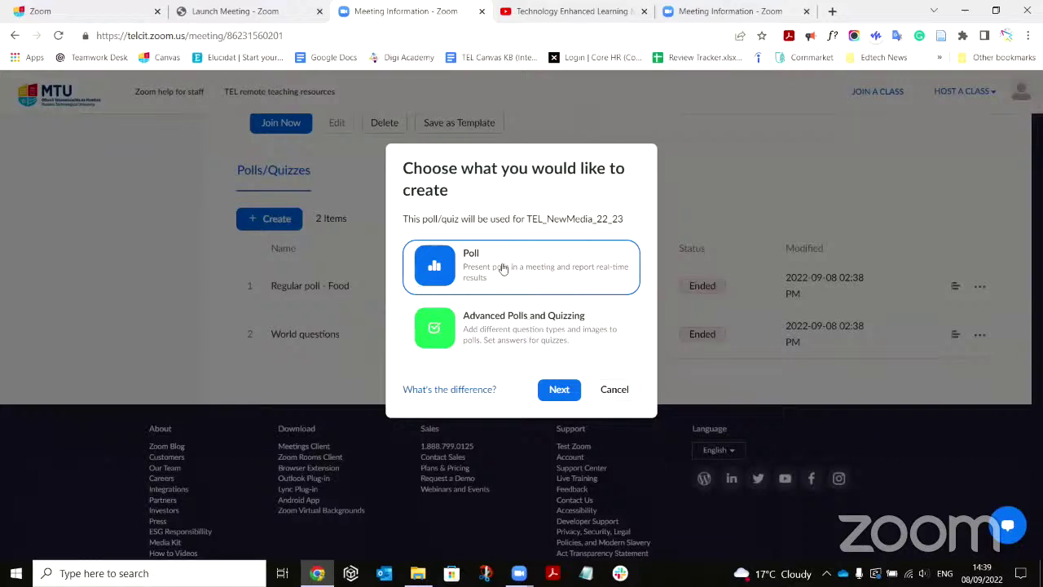
# - Start a regular poll and set its first question to Multiple Choice
pyautogui.click(569, 392)
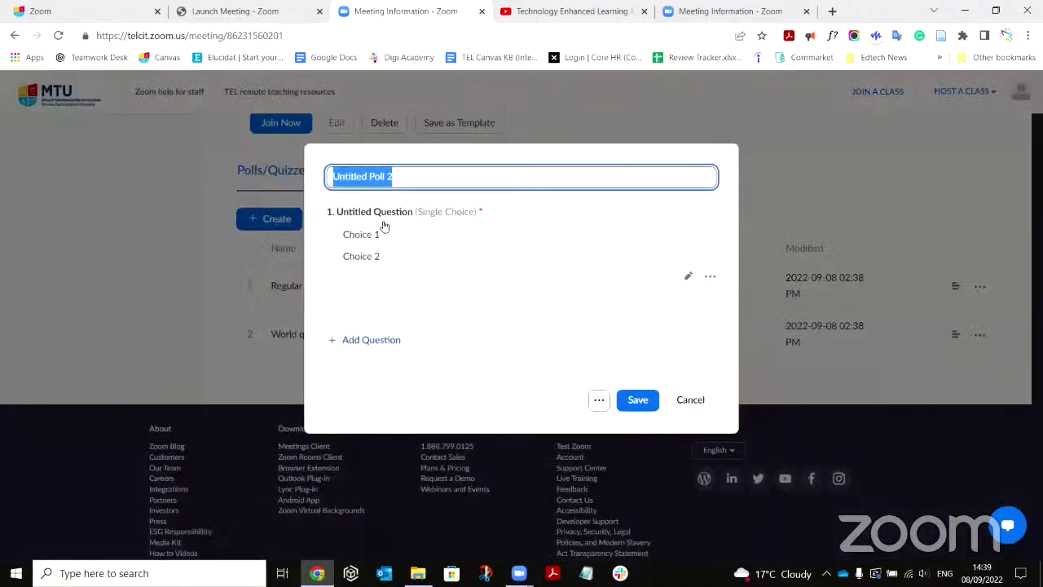
pyautogui.click(384, 226)
pyautogui.click(643, 220)
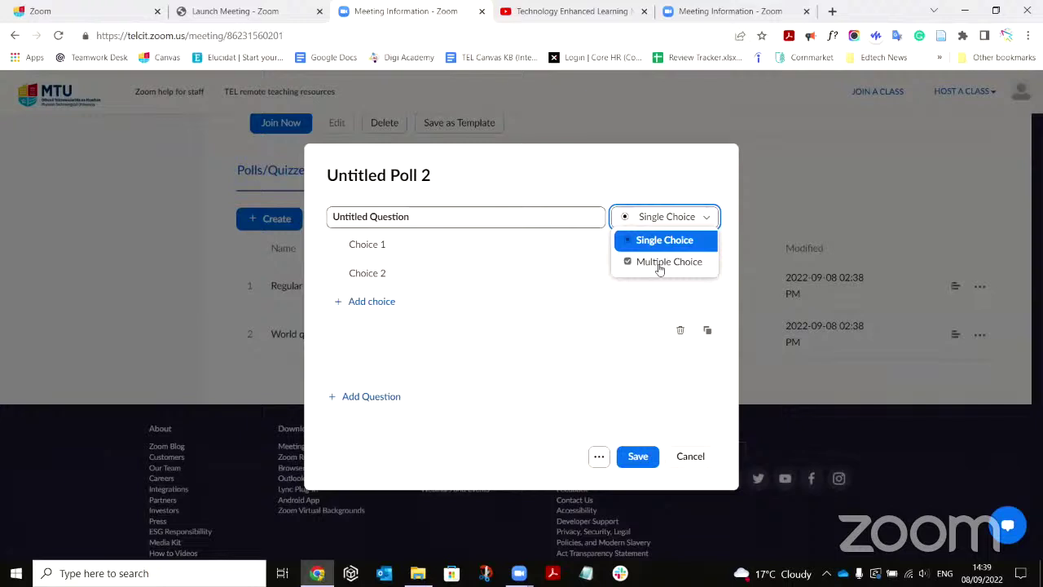
pyautogui.click(660, 266)
# - Switch the question back to Single Choice, then cancel the Untitled Poll 2 draft
pyautogui.click(664, 222)
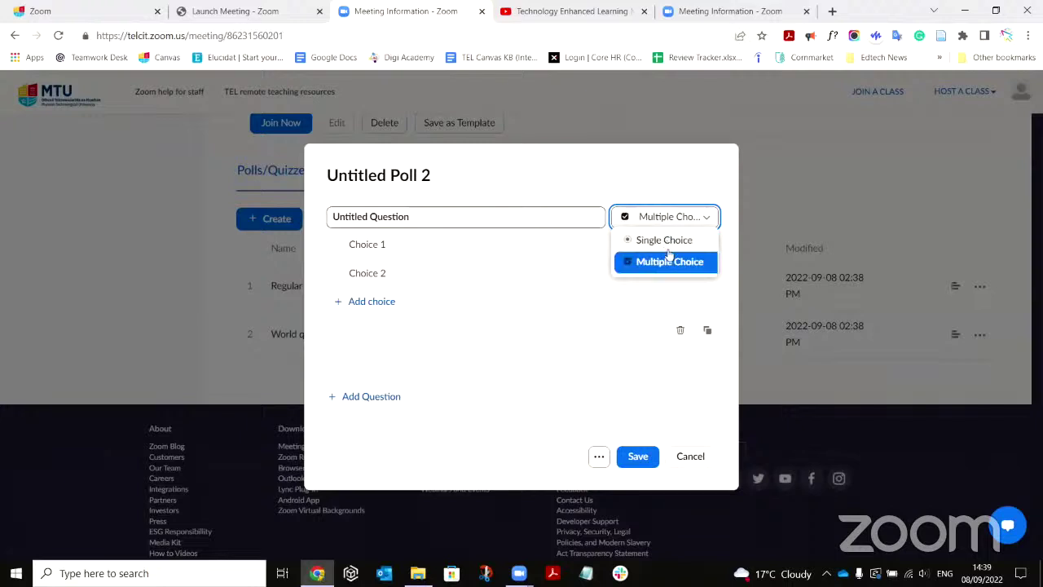
pyautogui.click(664, 240)
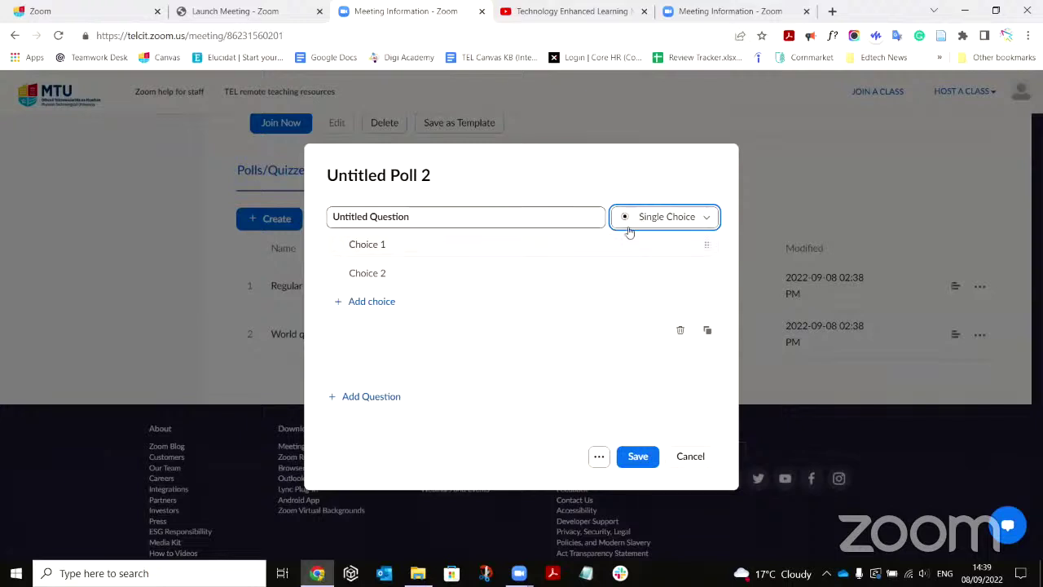
pyautogui.click(692, 458)
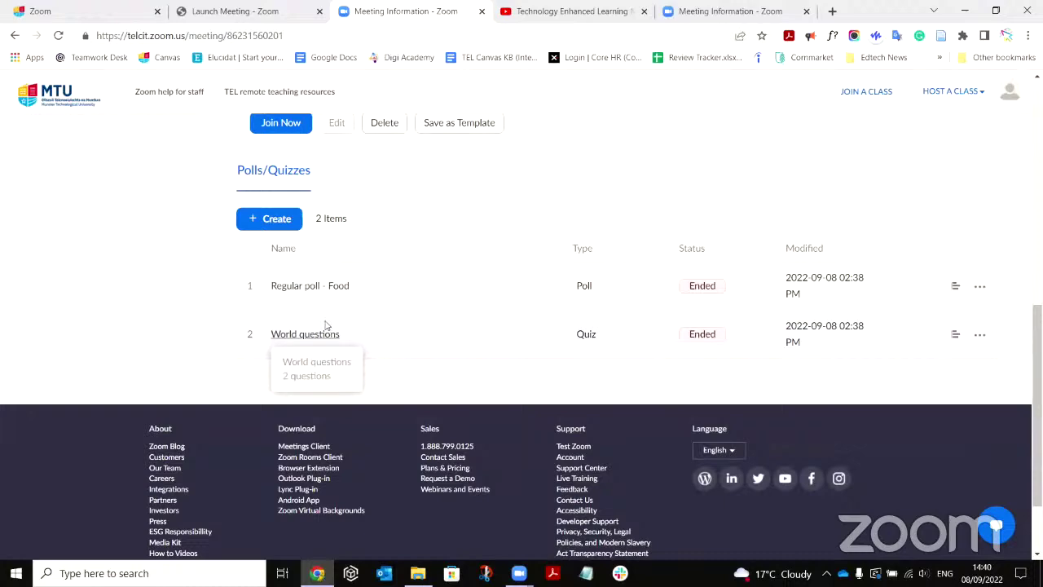
pyautogui.click(271, 218)
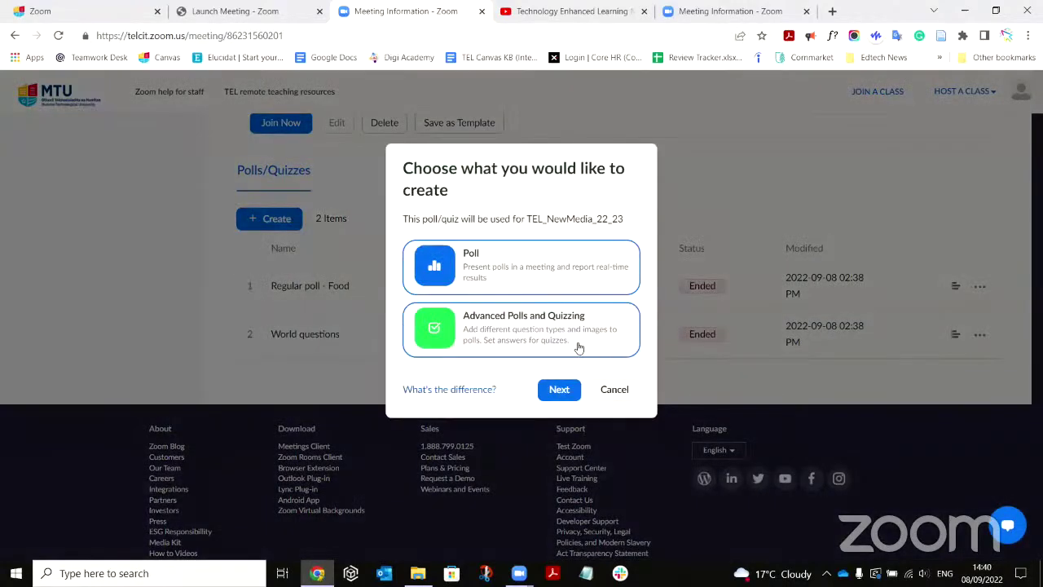
# - Create an Advanced Polls and Quizzing poll titled 'Quiz question'
pyautogui.click(581, 340)
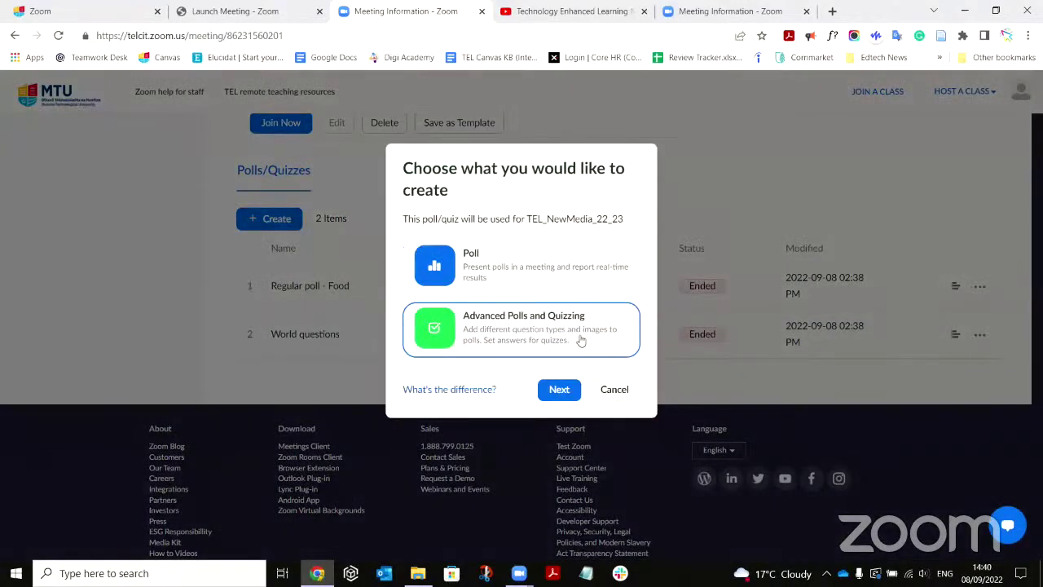
pyautogui.click(559, 388)
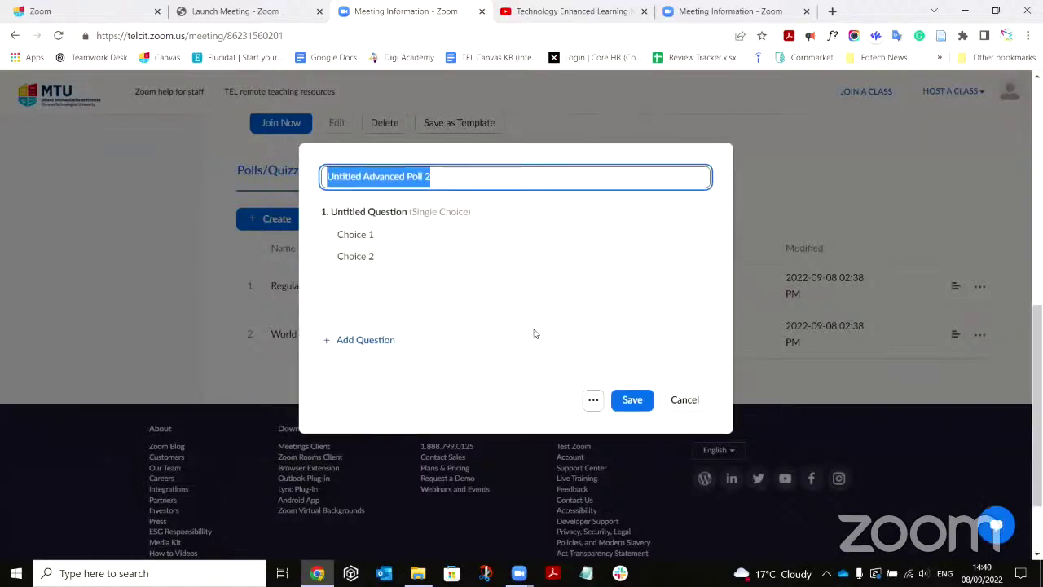
pyautogui.write('Q')
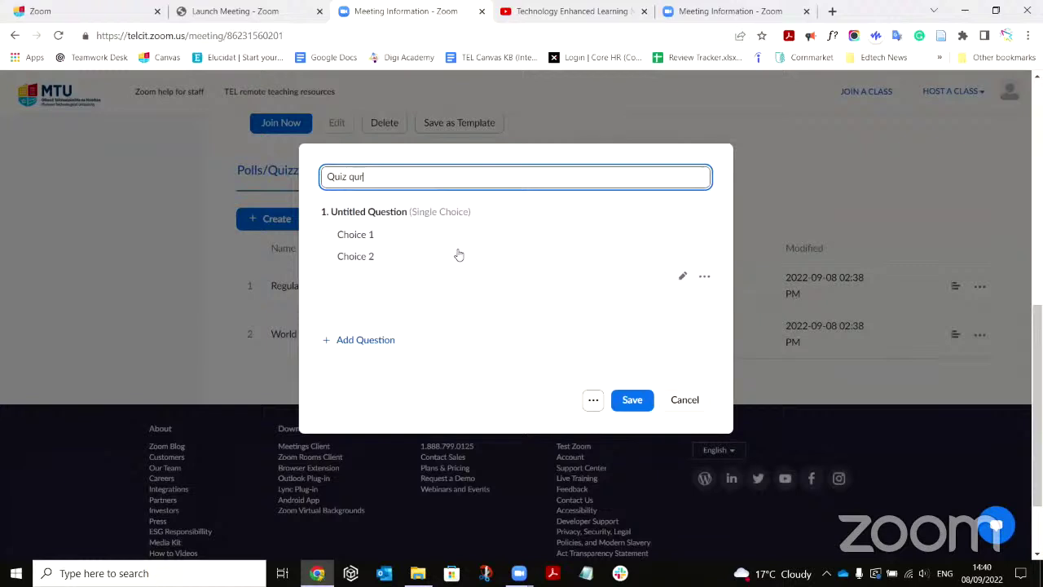
pyautogui.write('uiz qur')
pyautogui.press('BackSpace')
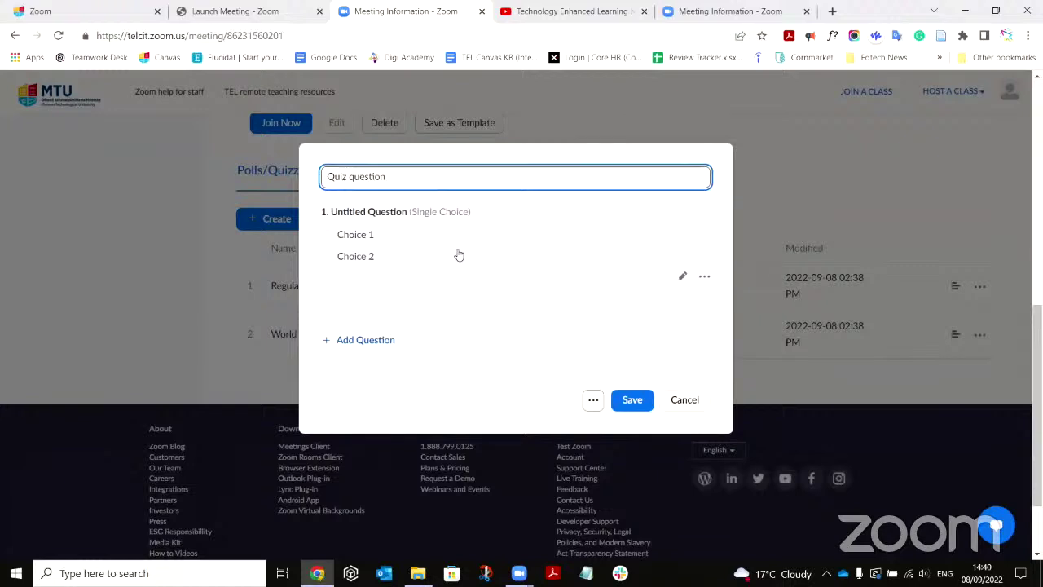
pyautogui.click(595, 226)
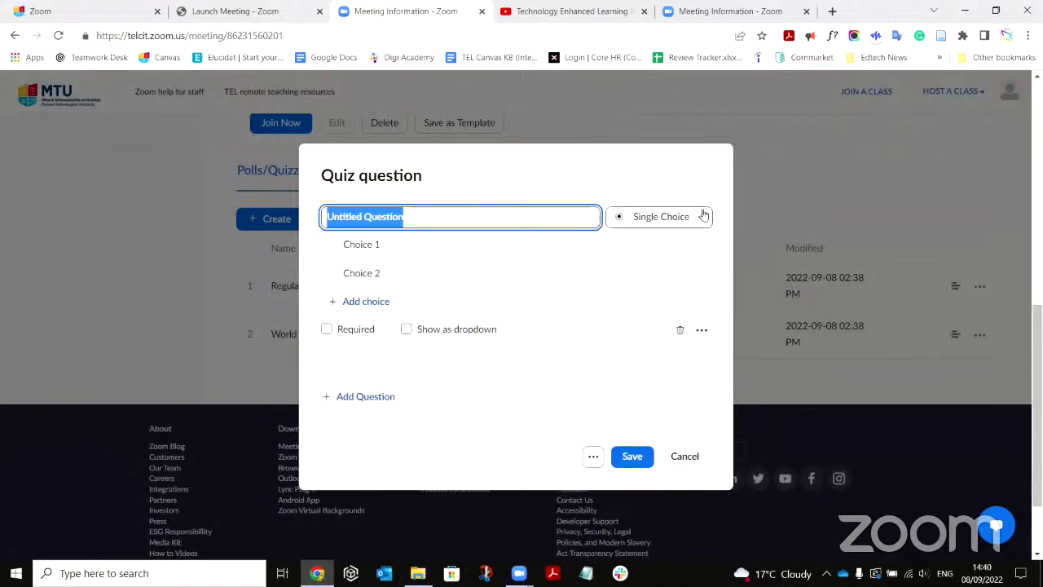
# - Review the question types, replace the first question's text, and save the poll
pyautogui.click(703, 214)
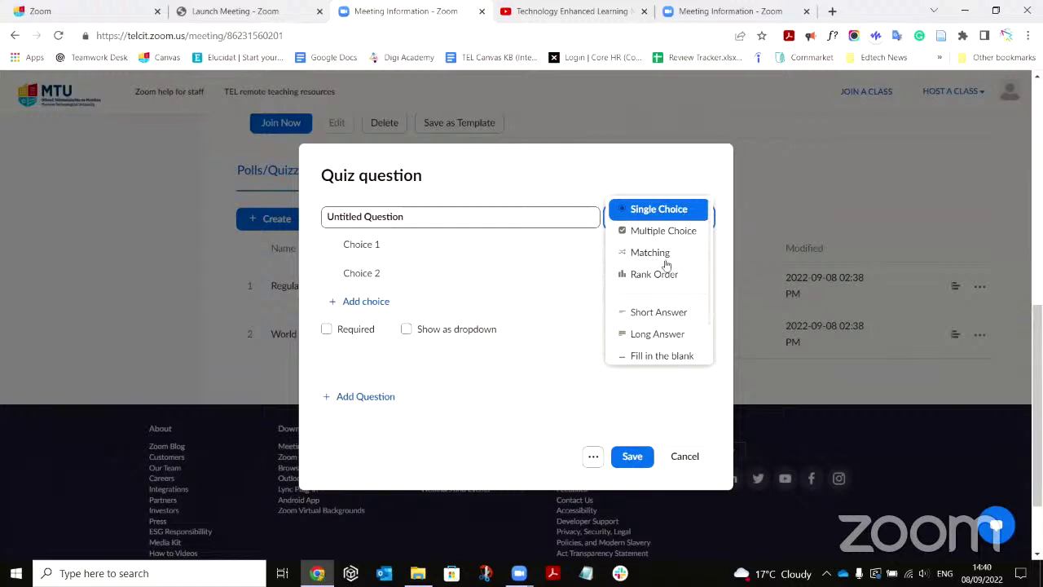
pyautogui.scroll(-1, 681, 279)
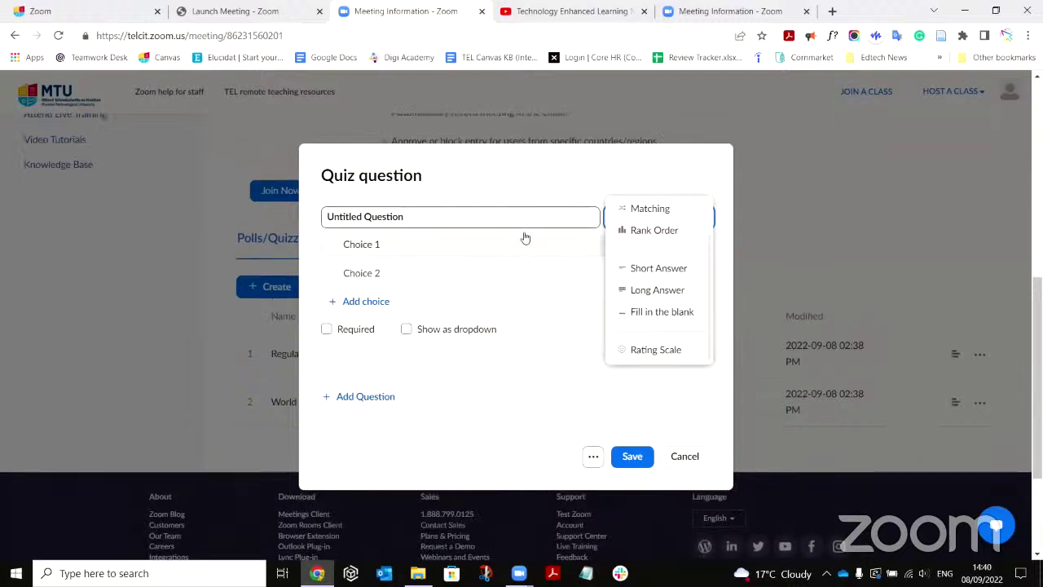
pyautogui.click(507, 216)
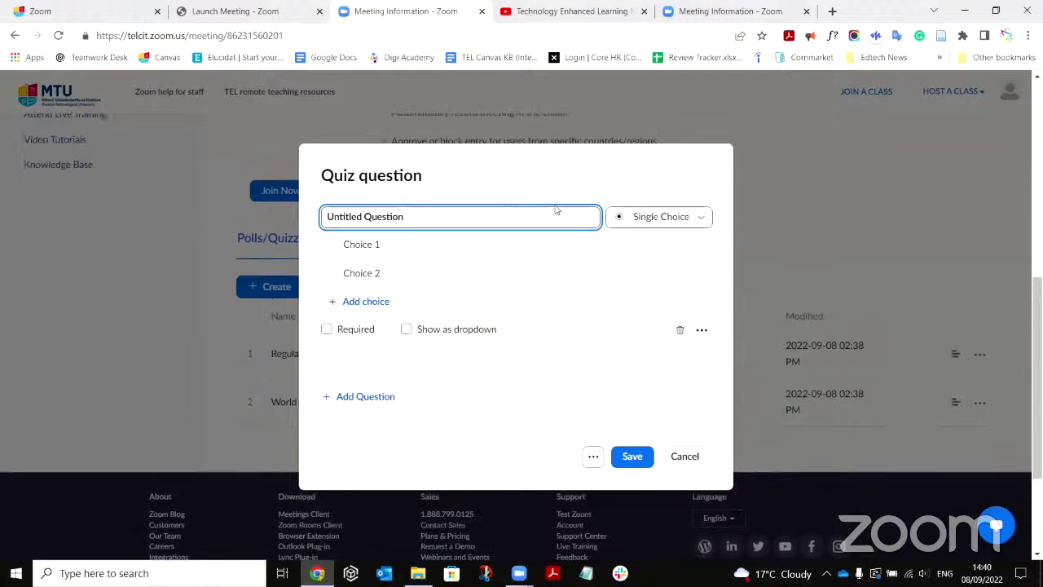
pyautogui.tripleClick(550, 214)
pyautogui.write('Q')
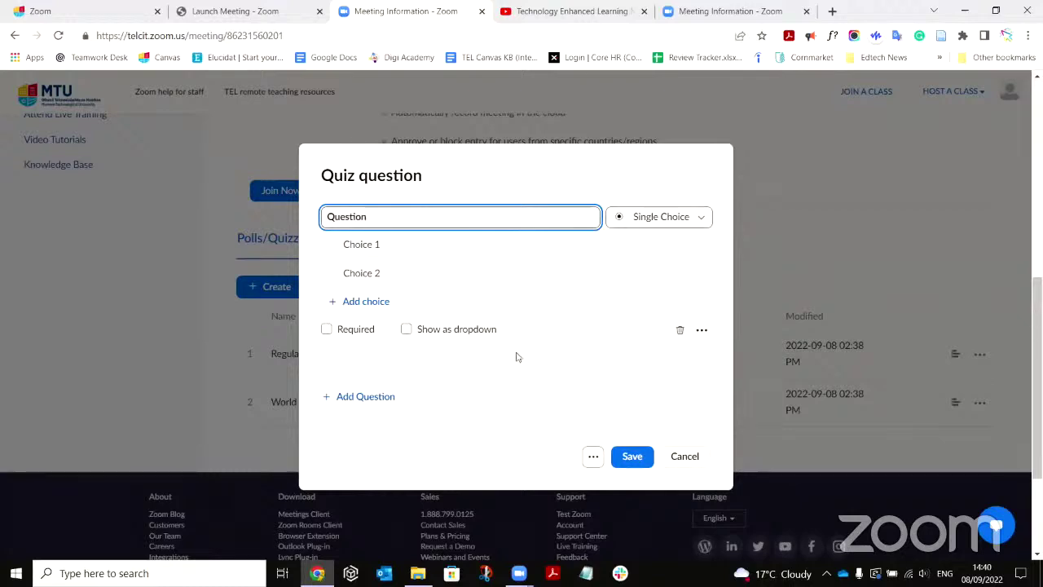
pyautogui.click(630, 457)
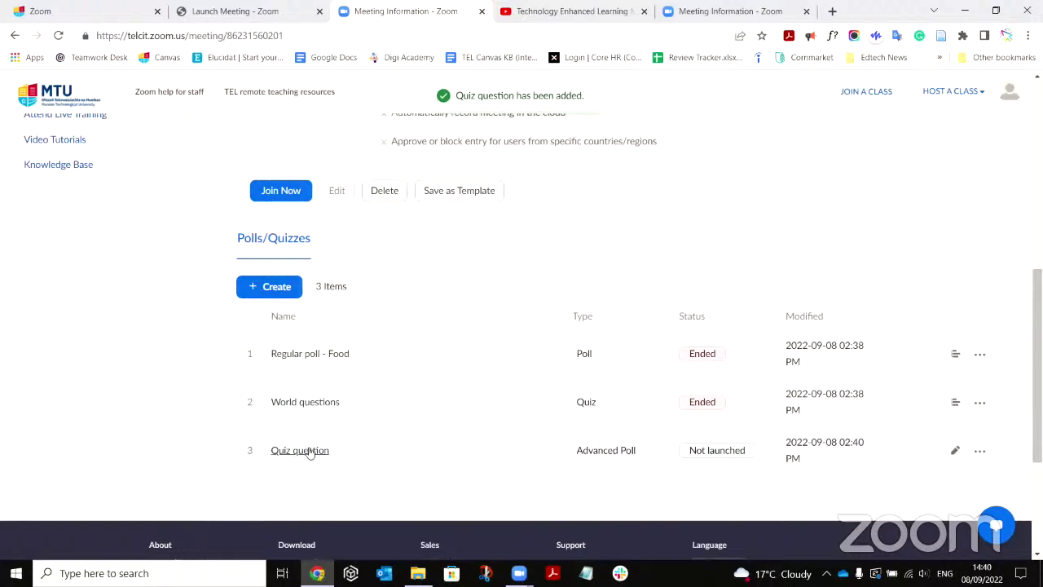
pyautogui.click(310, 450)
# - Enable 'Make a quiz and set correct answers' for Quiz question and save
pyautogui.click(599, 400)
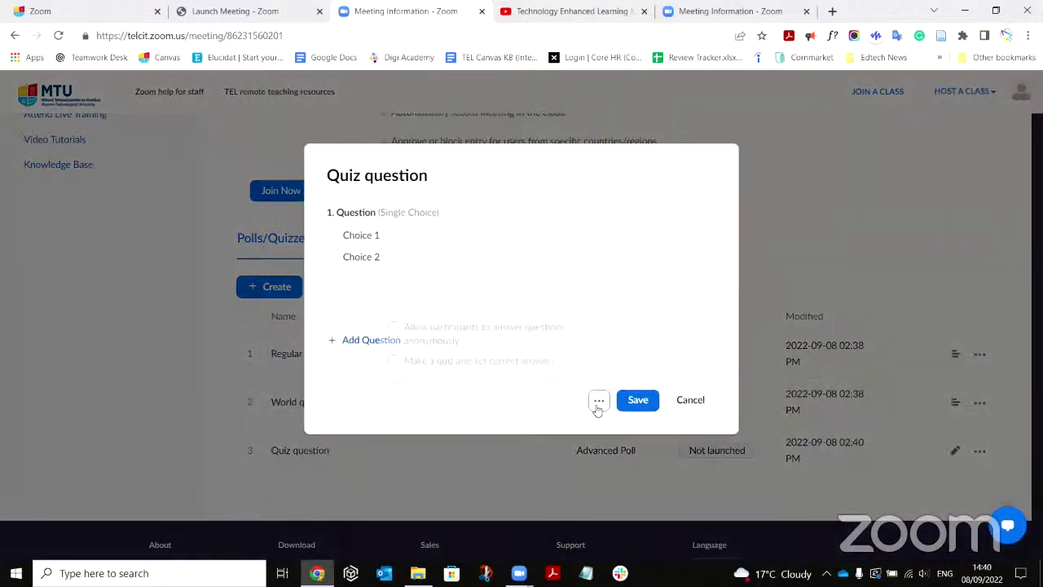
pyautogui.click(393, 361)
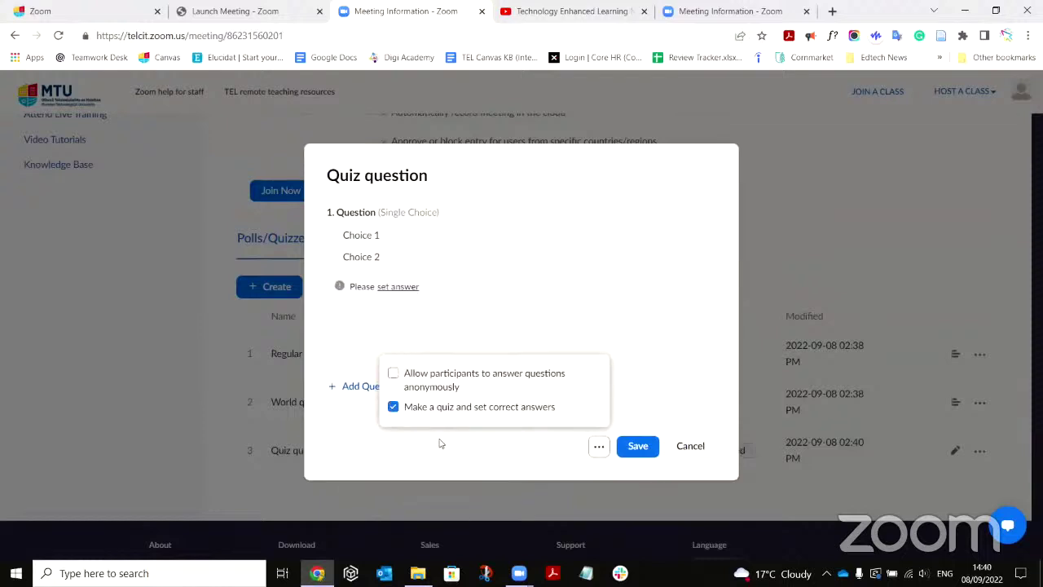
pyautogui.click(640, 446)
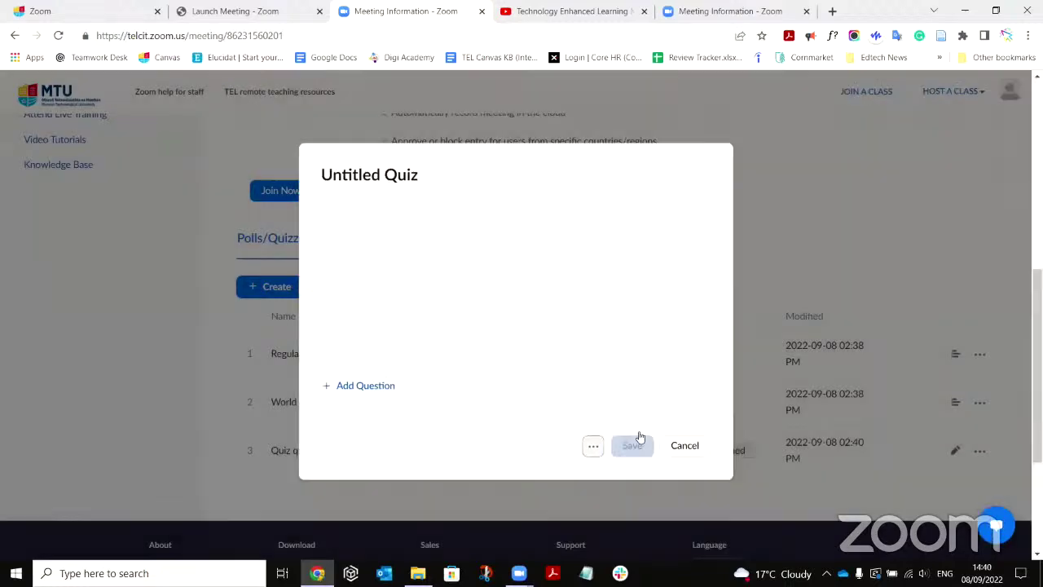
# - Mark the question's correct answer and save the quiz
pyautogui.click(315, 455)
pyautogui.click(399, 285)
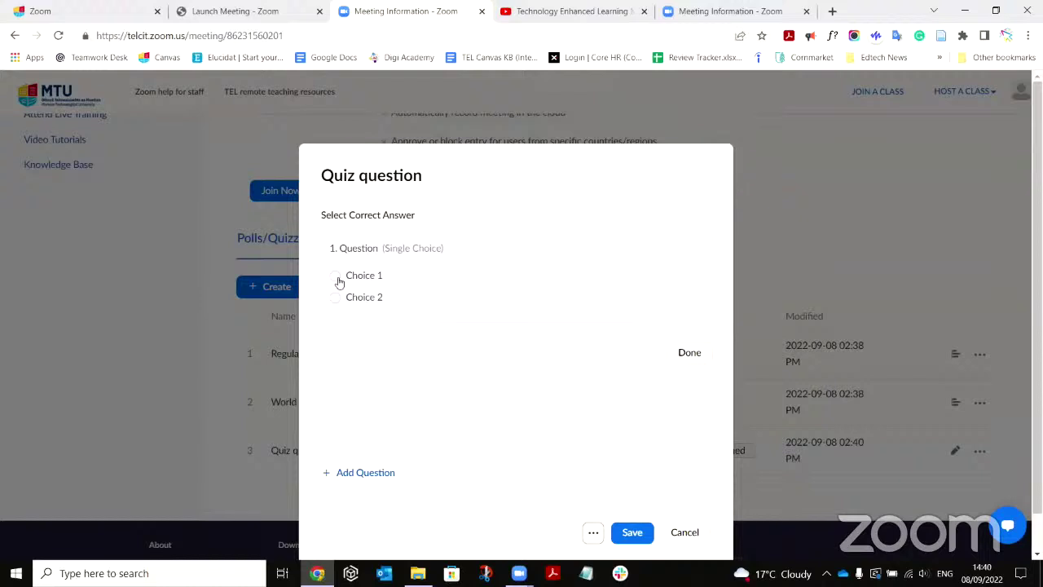
pyautogui.click(622, 534)
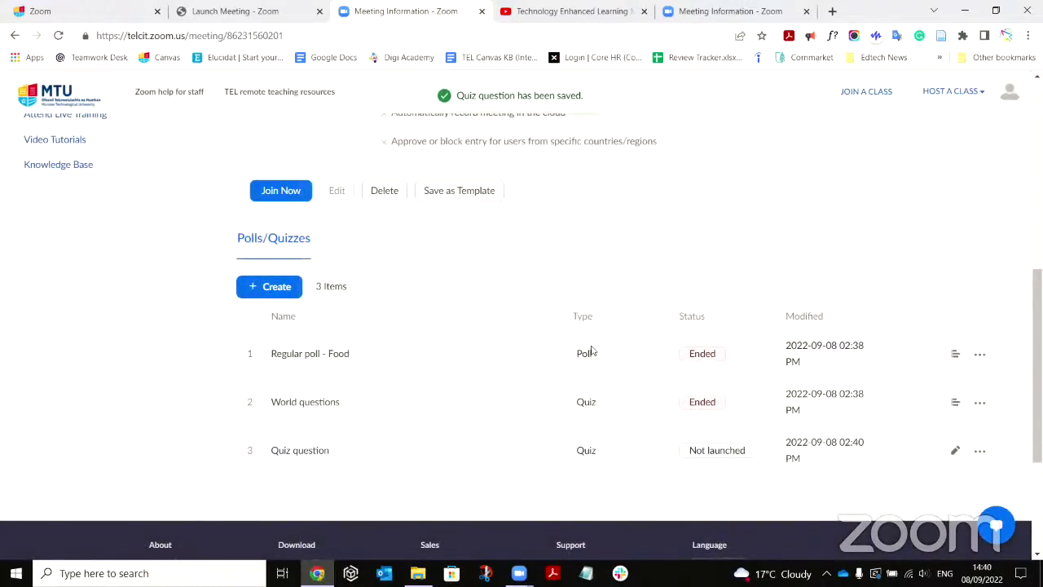
pyautogui.click(534, 563)
# - Launch Quiz question in the meeting, end it once answered, and close the polls window
pyautogui.click(578, 513)
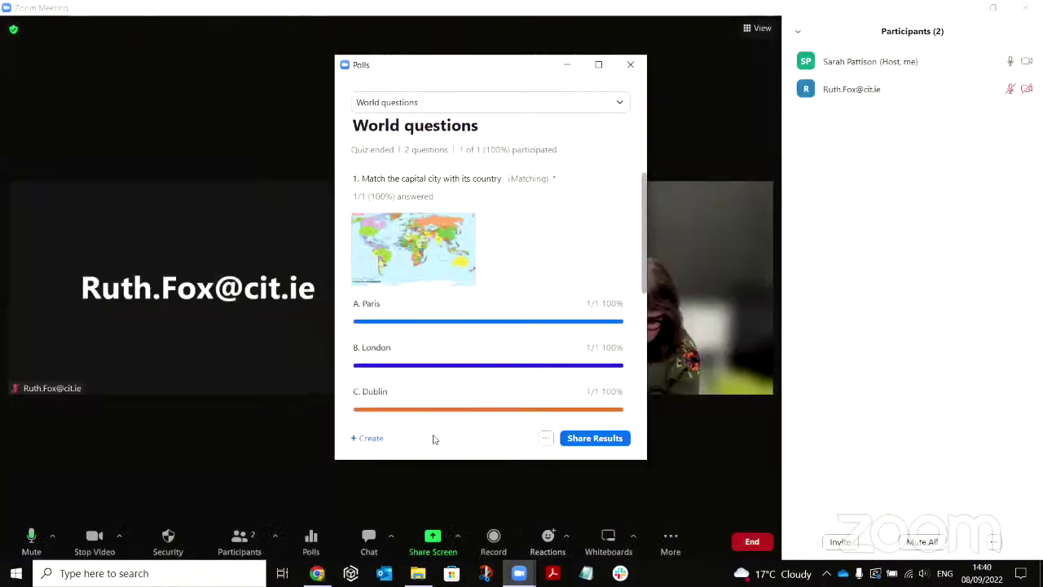
pyautogui.click(447, 102)
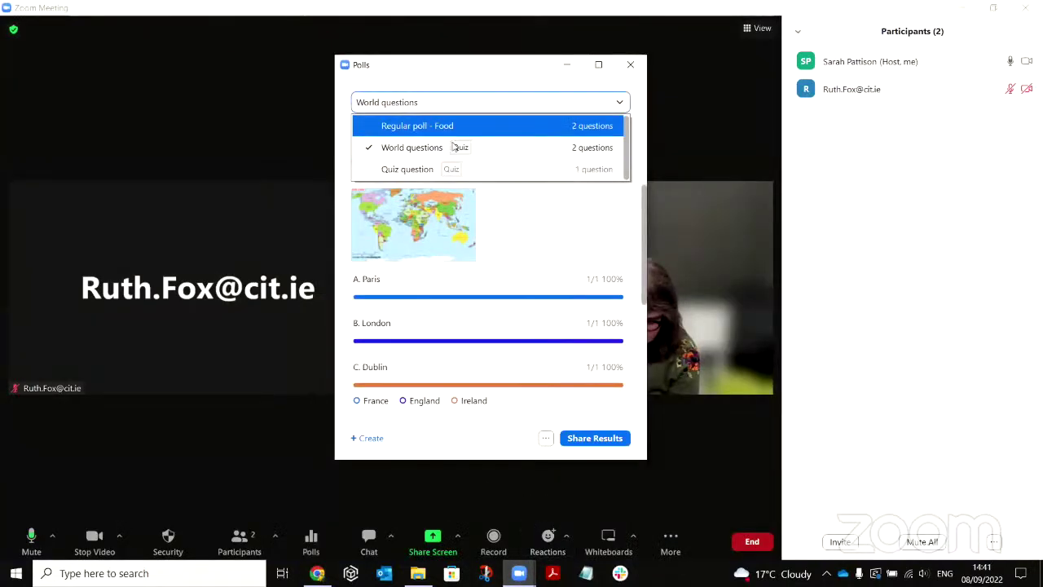
pyautogui.click(449, 168)
pyautogui.click(594, 438)
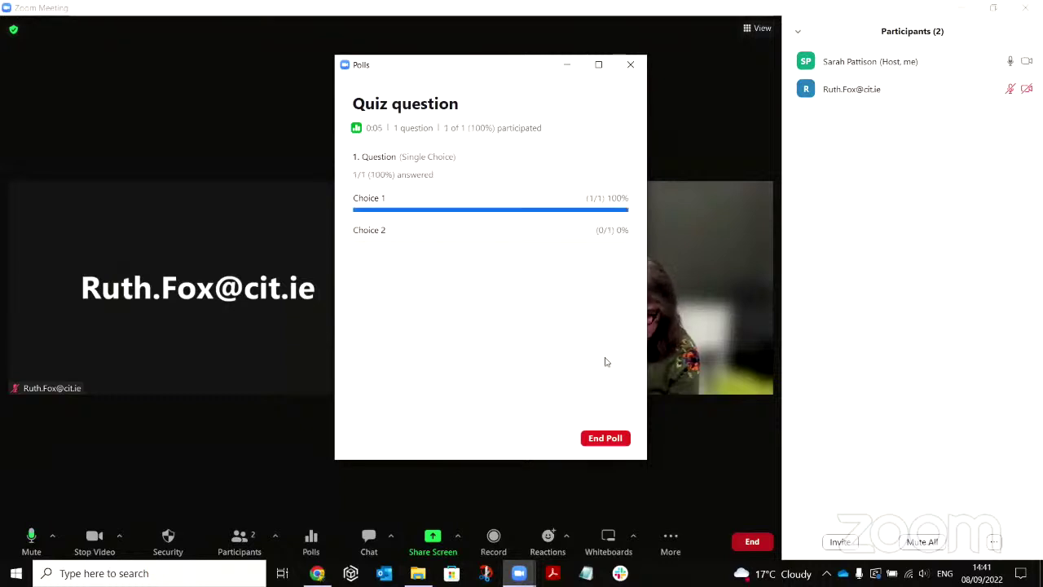
pyautogui.click(604, 438)
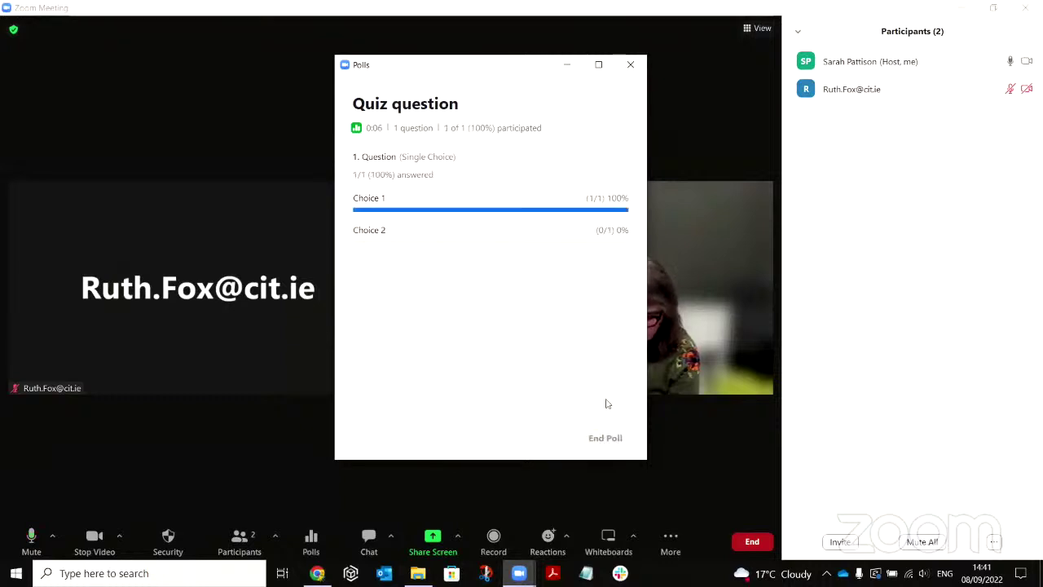
pyautogui.click(631, 66)
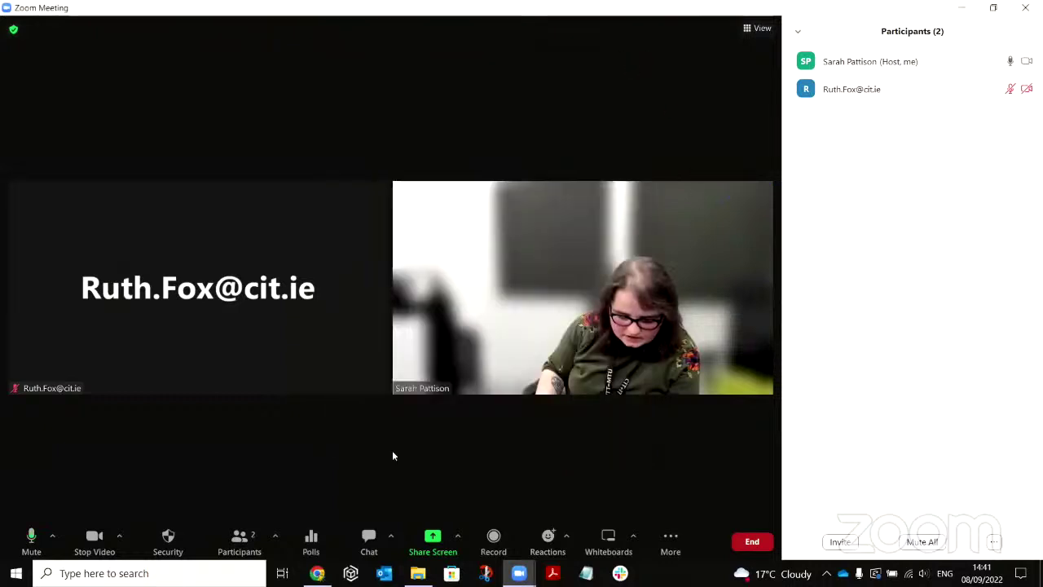
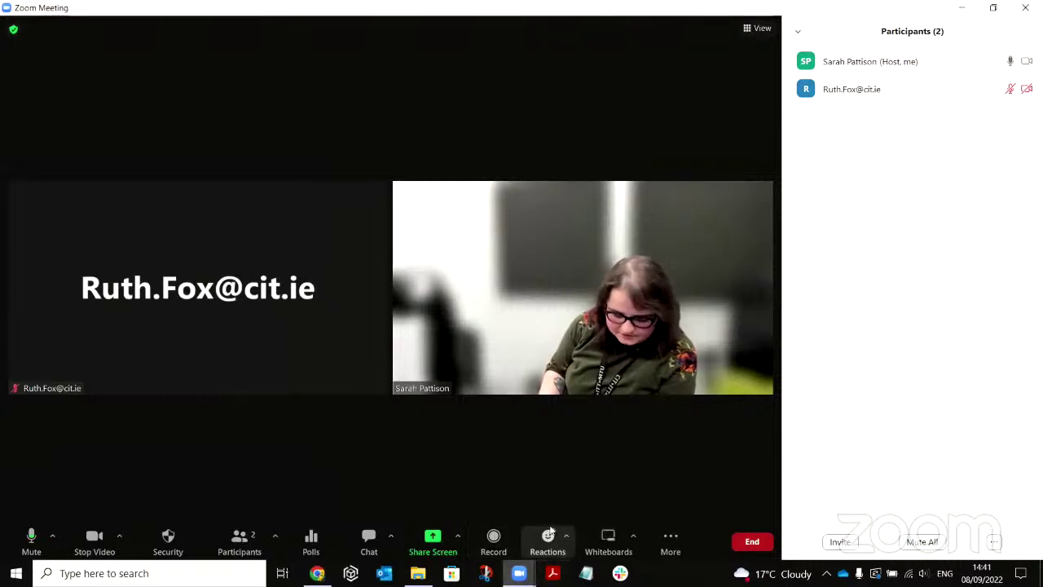
# - Start recording the Zoom meeting to the cloud
pyautogui.click(501, 538)
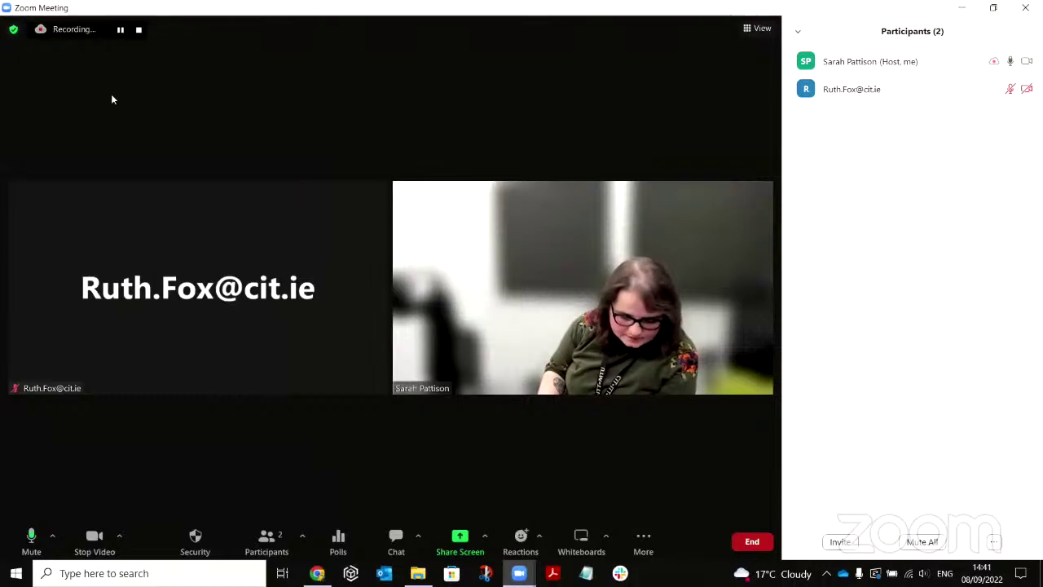
pyautogui.click(960, 8)
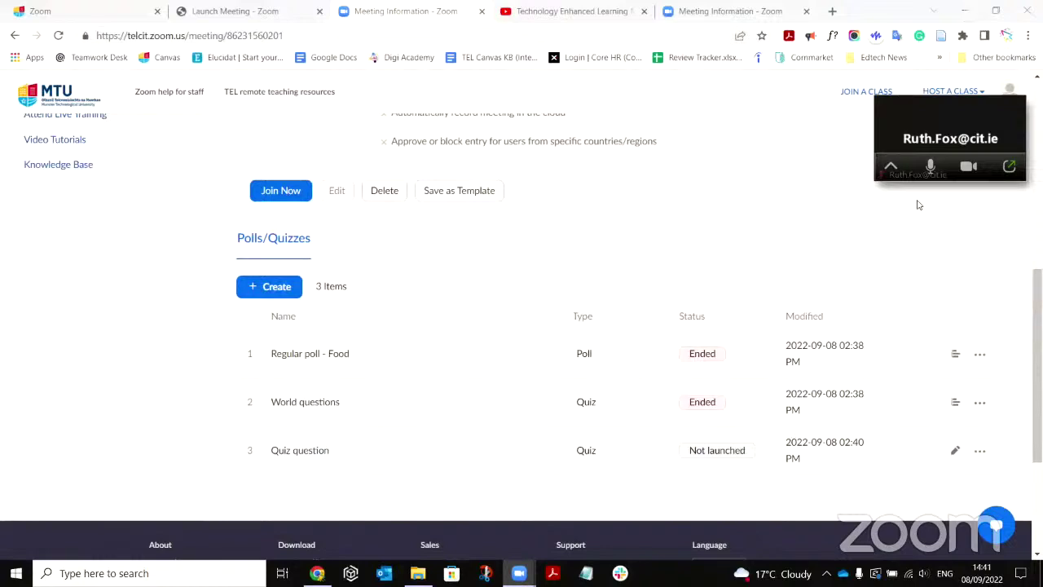
pyautogui.click(1003, 166)
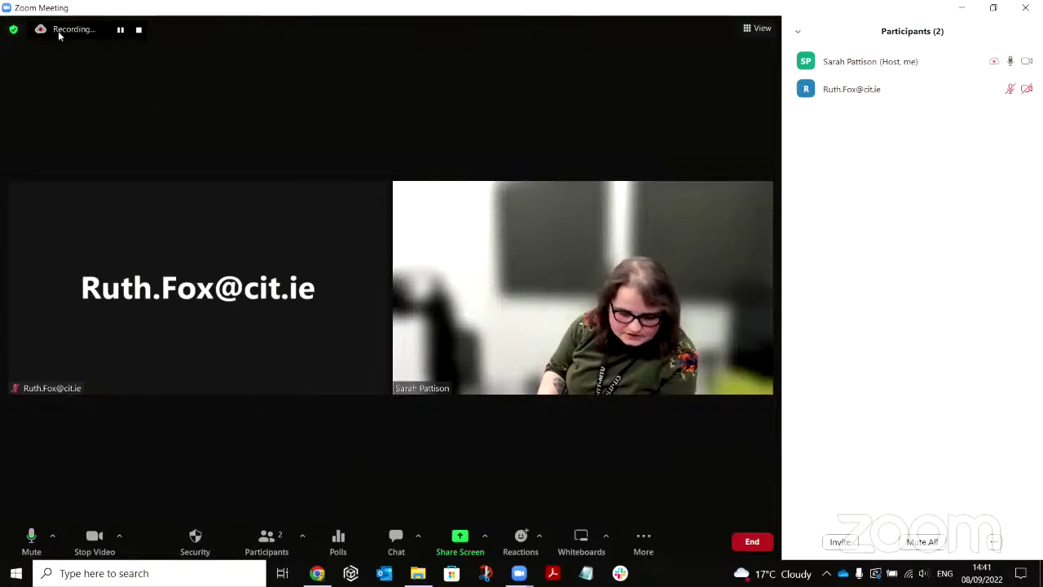
pyautogui.moveTo(275, 218)
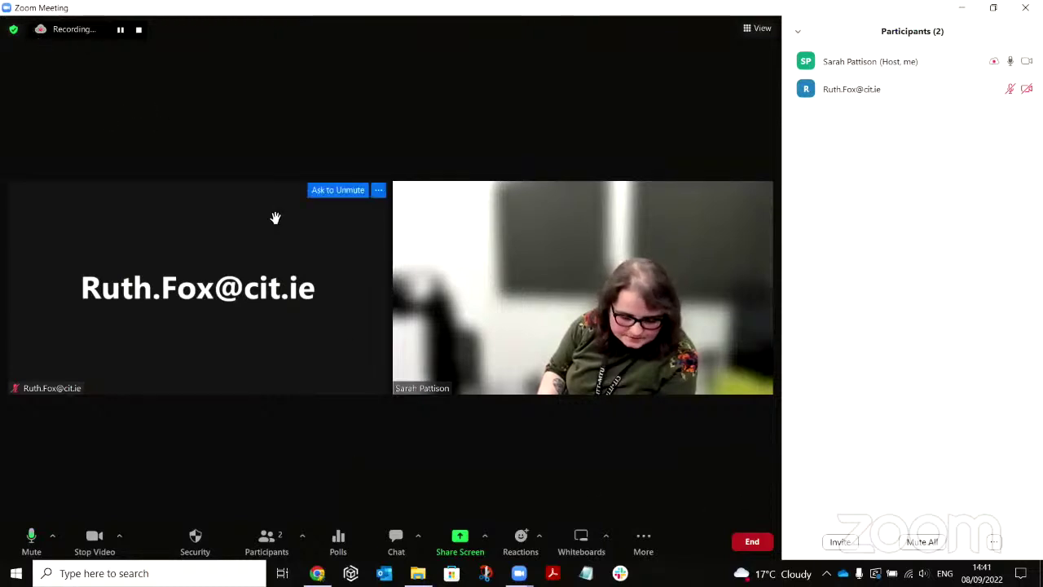
# - Pause and resume the cloud recording once, then stop it and confirm with Yes
pyautogui.click(120, 31)
pyautogui.click(121, 31)
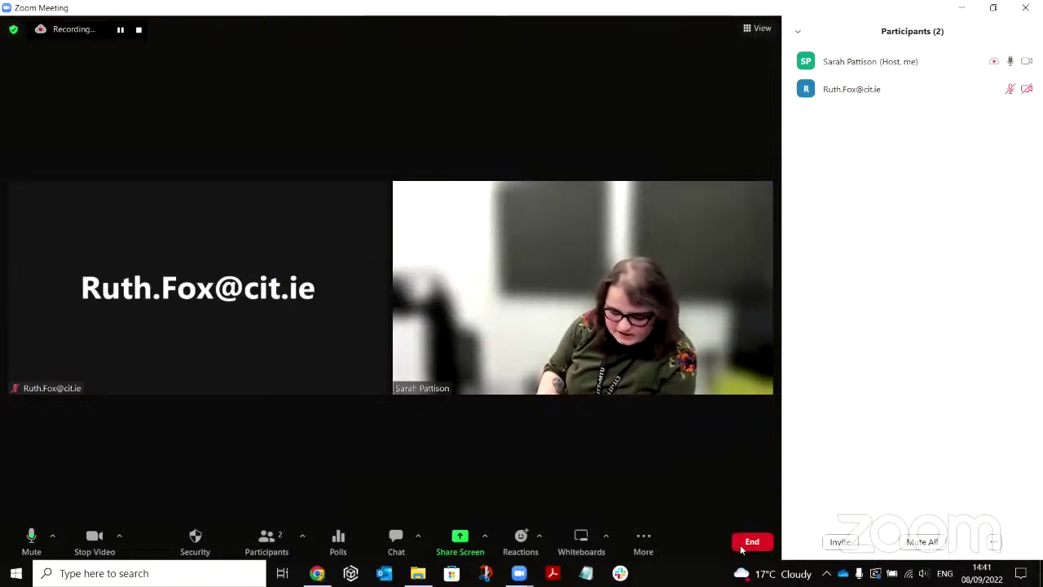
pyautogui.click(139, 38)
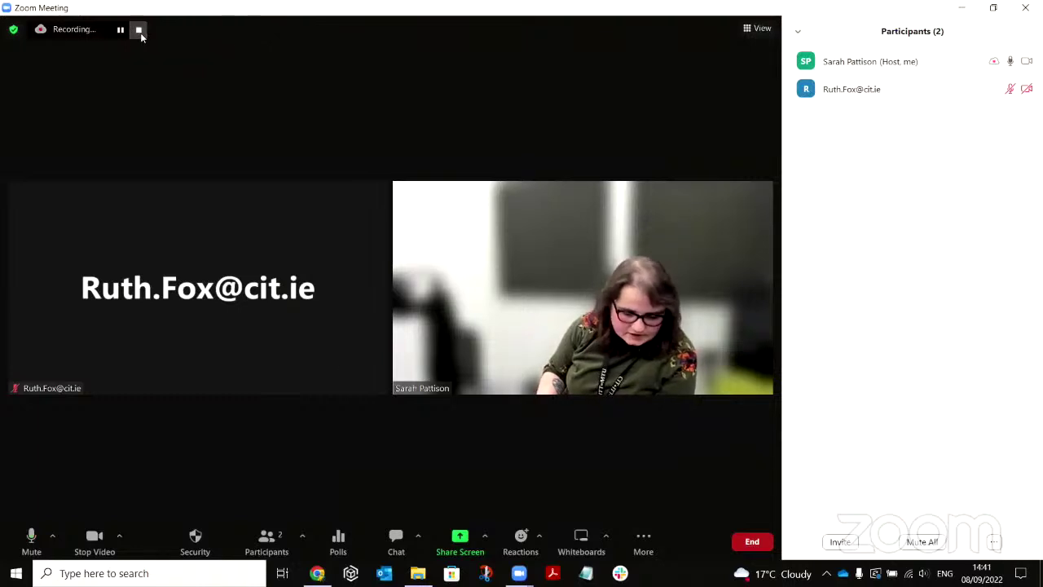
pyautogui.click(586, 338)
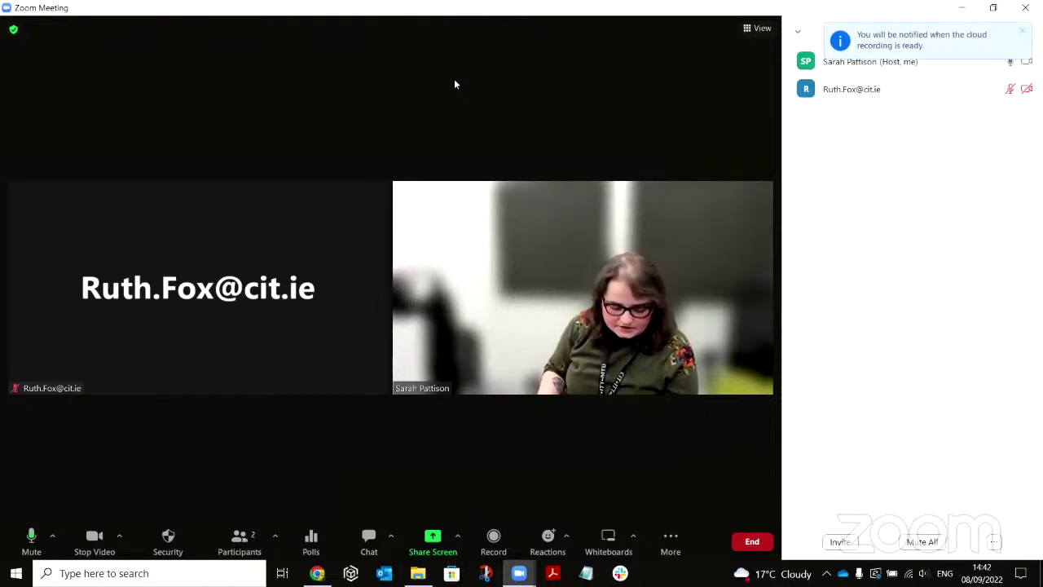
pyautogui.moveTo(89, 248)
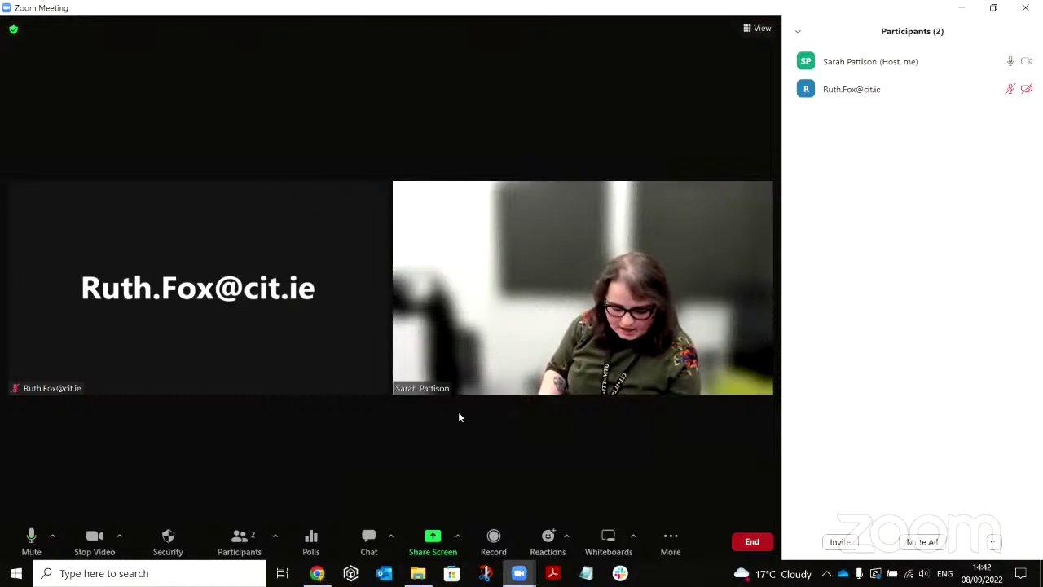
pyautogui.click(964, 9)
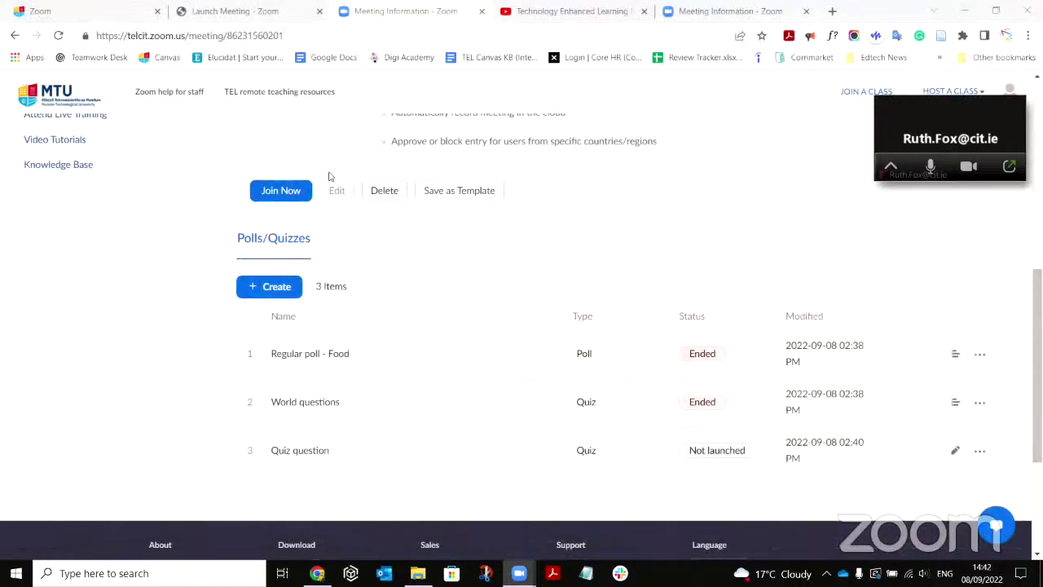
# - From the Canvas Zoom page's Cloud Recordings, play the 10:05 AM TEL_NewMedia_22_23 recording
pyautogui.scroll(2, 329, 176)
pyautogui.click(122, 11)
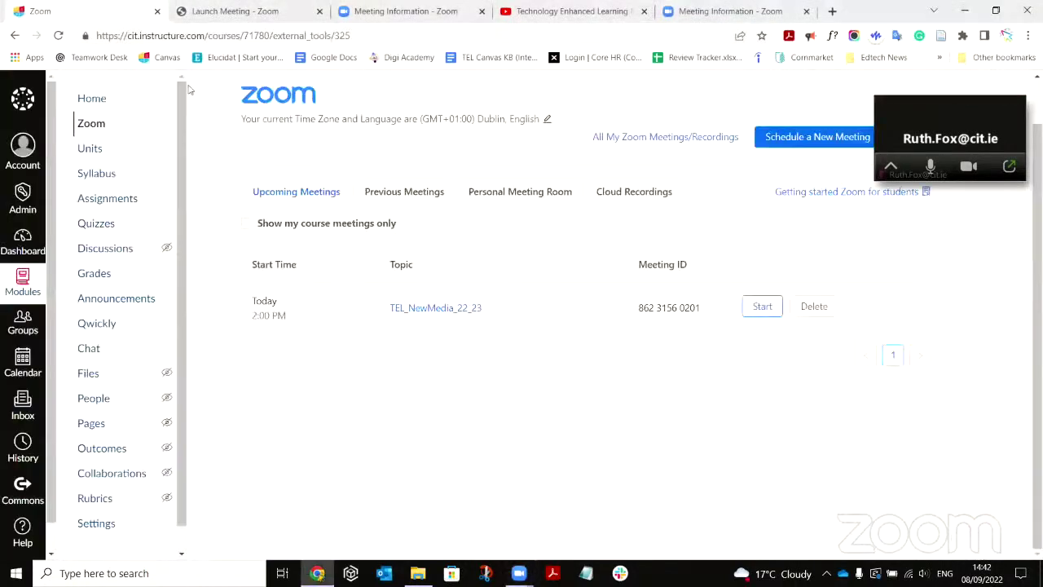
pyautogui.scroll(1, 163, 154)
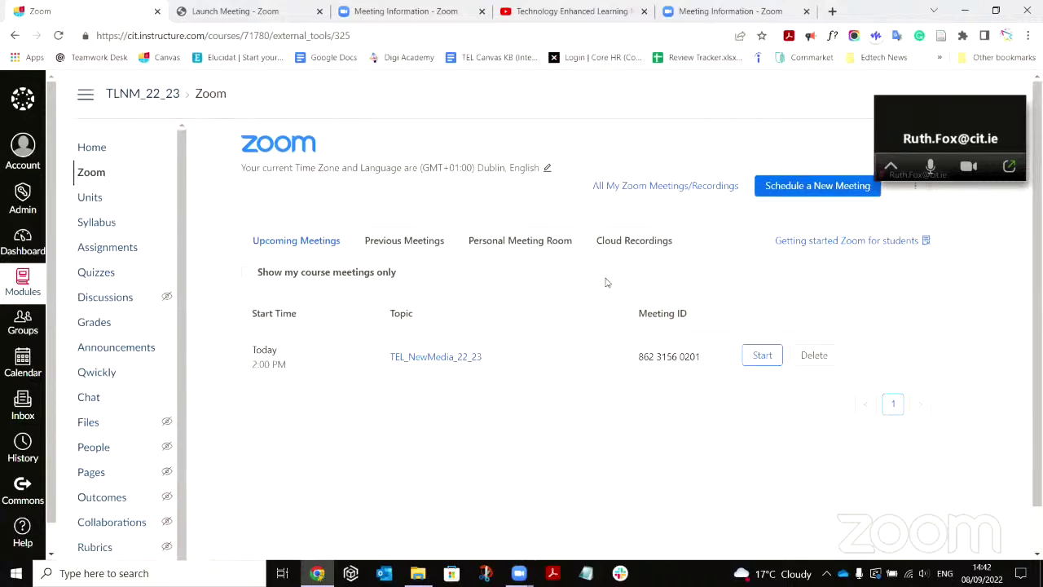
pyautogui.click(310, 236)
pyautogui.click(621, 240)
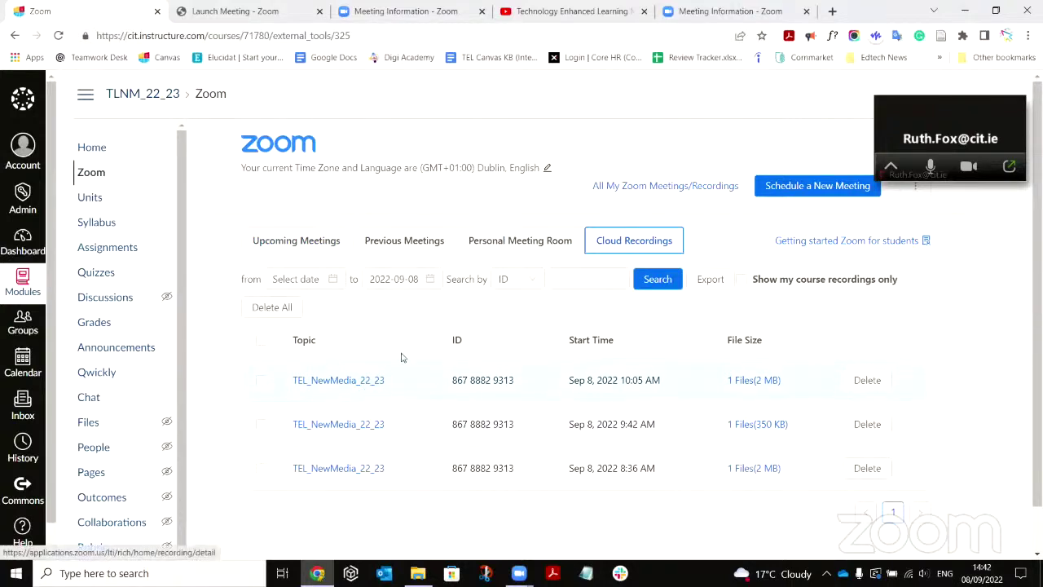
pyautogui.click(345, 385)
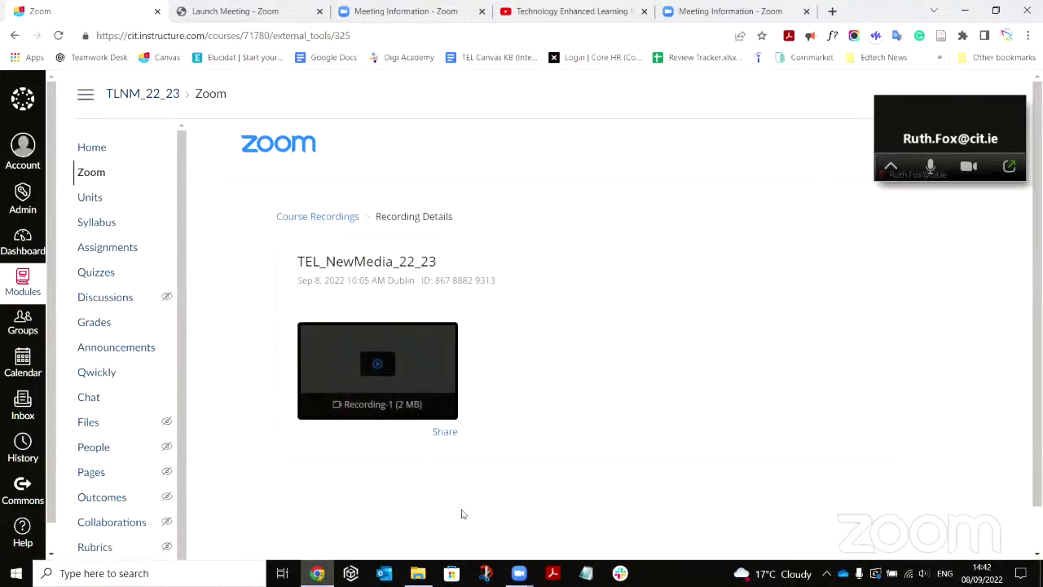
pyautogui.click(367, 373)
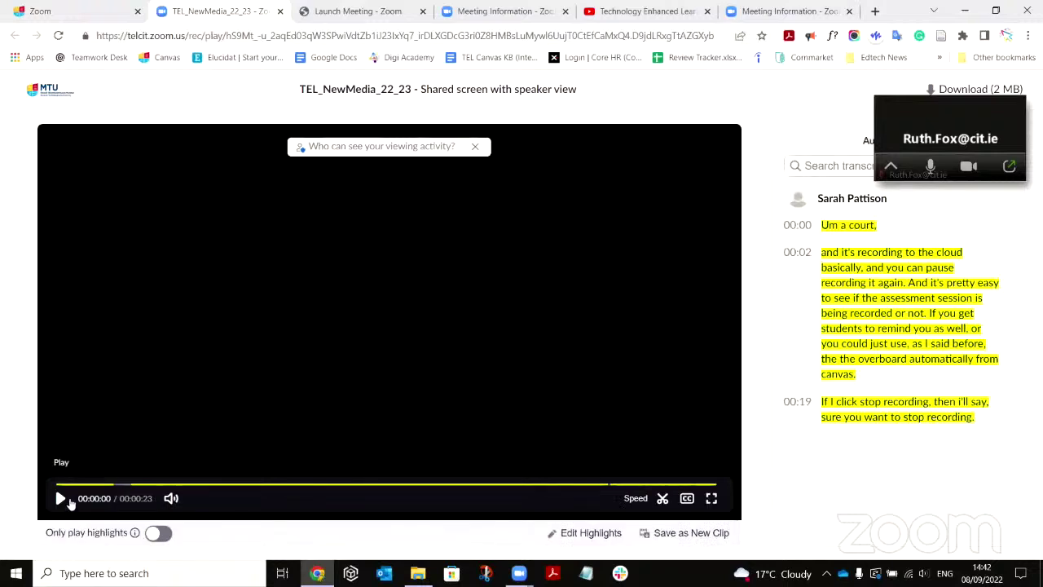
pyautogui.click(663, 499)
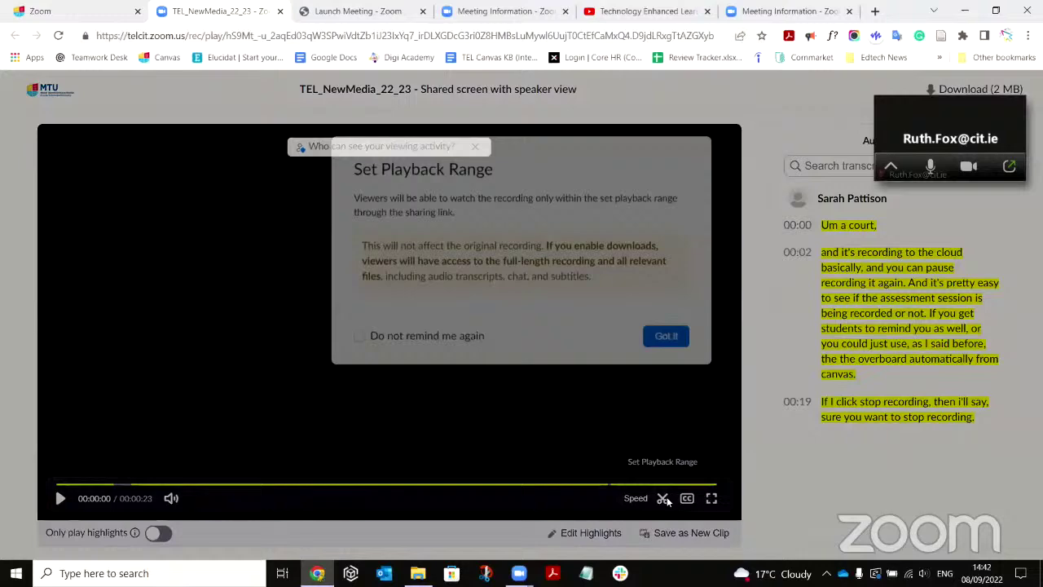
pyautogui.click(658, 346)
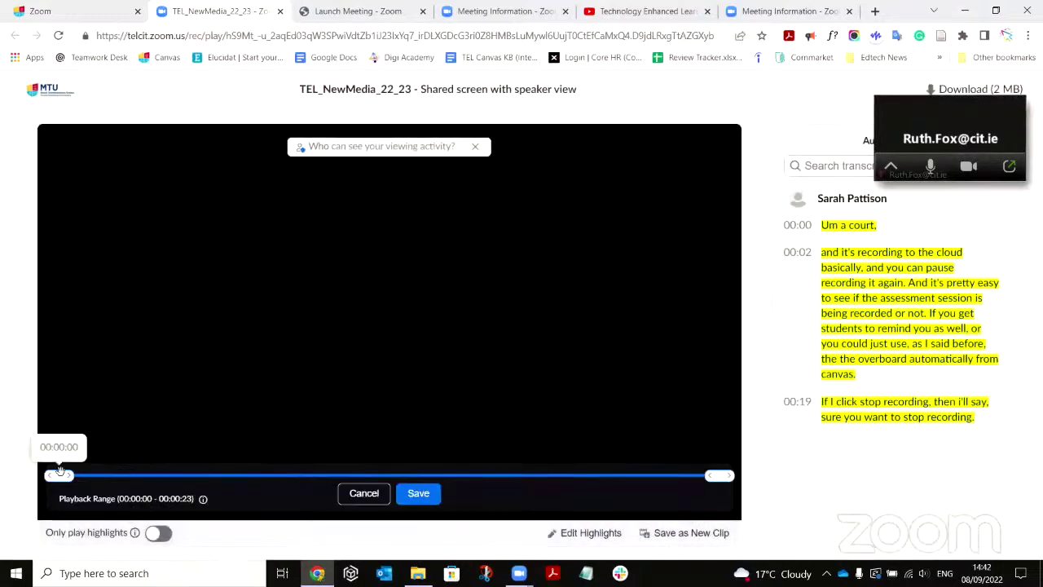
pyautogui.moveTo(75, 478); pyautogui.dragTo(233, 478)
pyautogui.moveTo(713, 475); pyautogui.dragTo(576, 475)
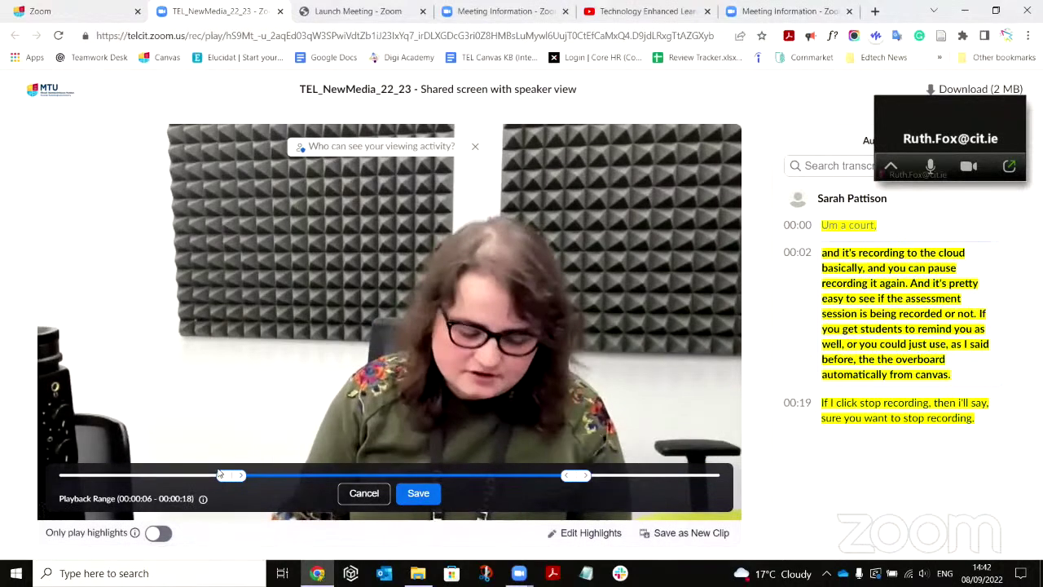
pyautogui.moveTo(222, 476); pyautogui.dragTo(53, 477)
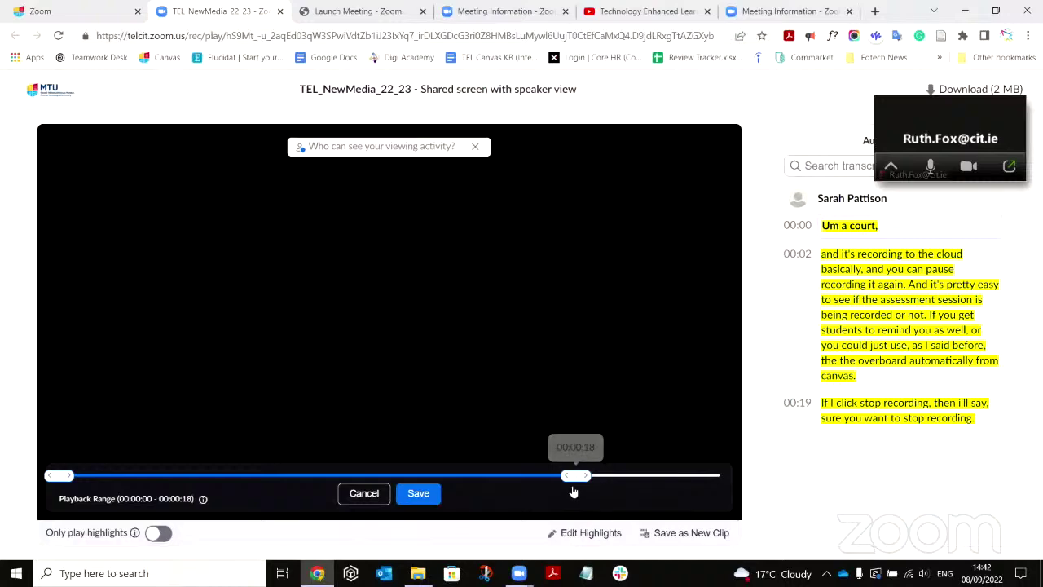
pyautogui.moveTo(572, 476); pyautogui.dragTo(719, 477)
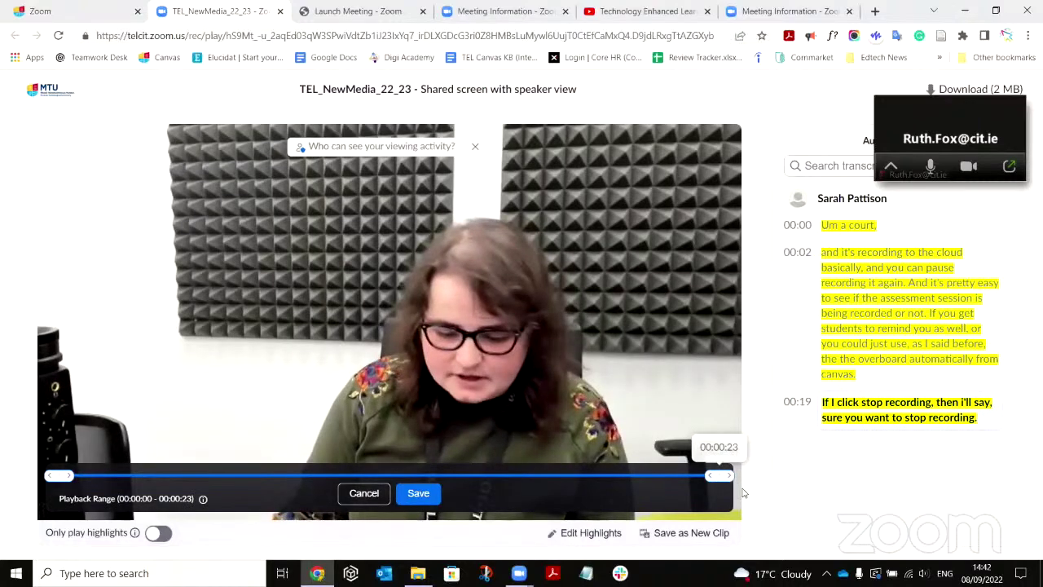
pyautogui.moveTo(69, 474); pyautogui.dragTo(116, 475)
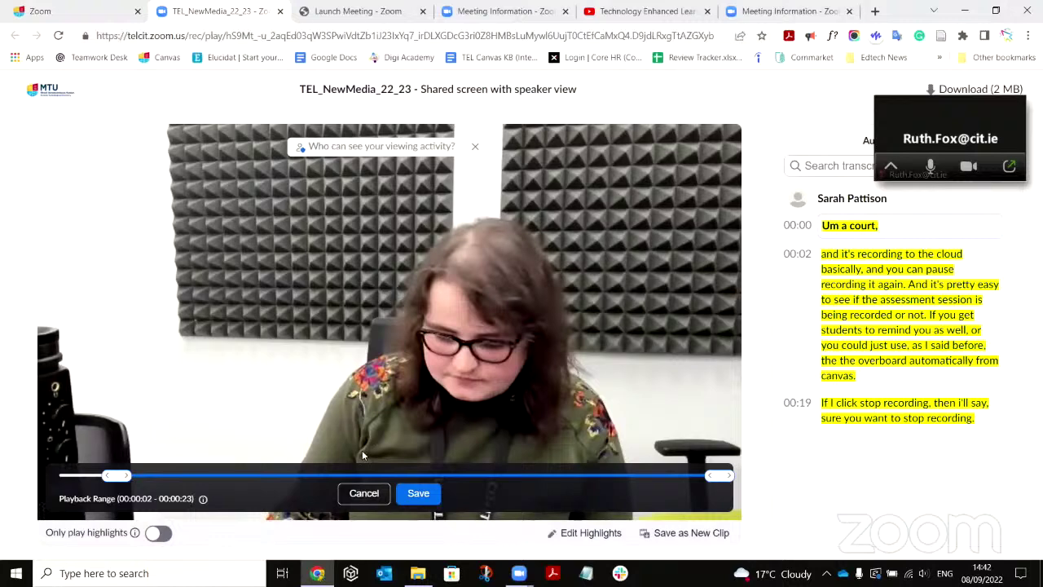
pyautogui.moveTo(117, 475); pyautogui.dragTo(55, 500)
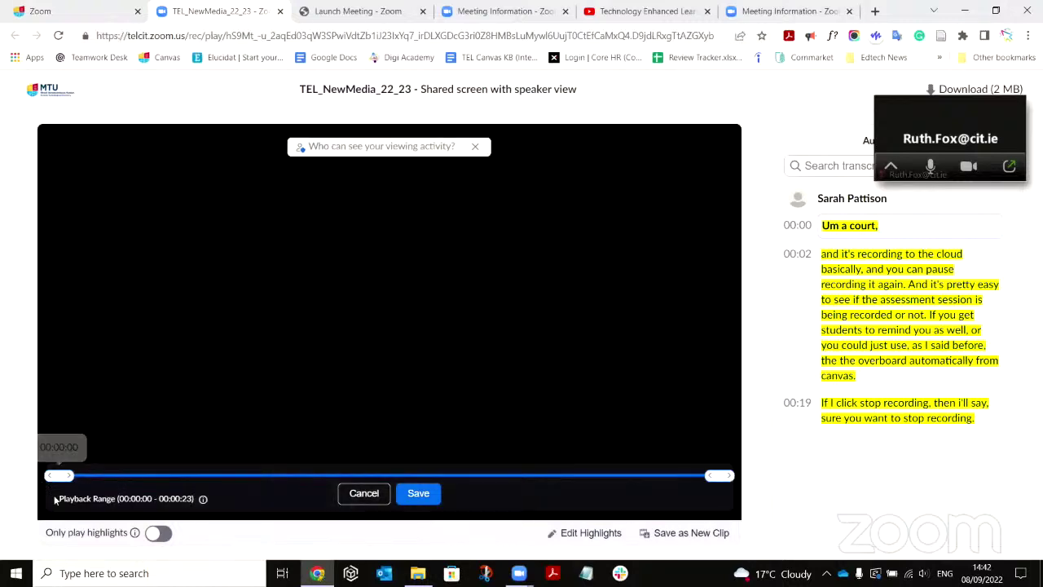
pyautogui.click(372, 497)
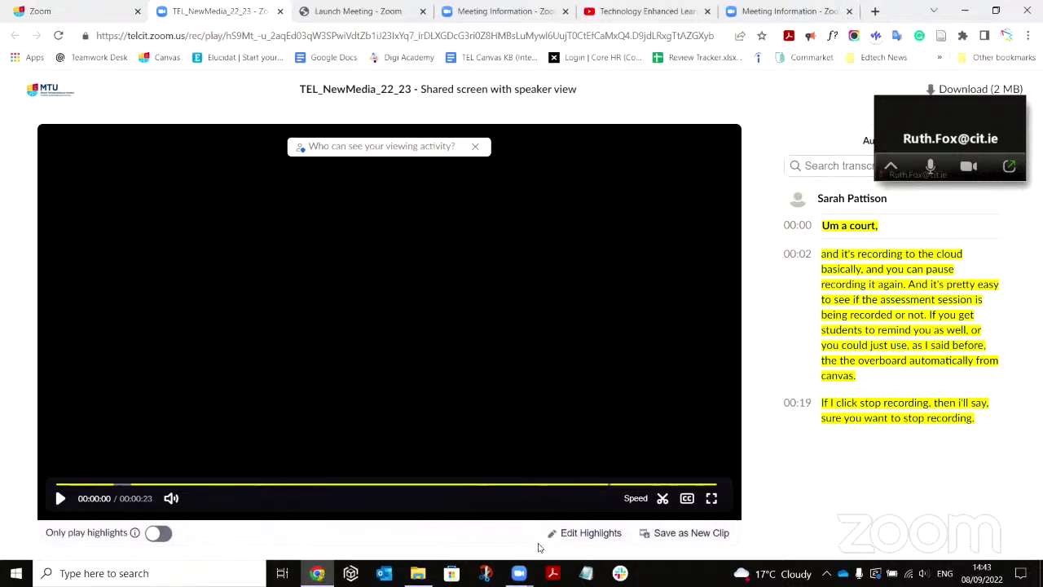
pyautogui.click(583, 533)
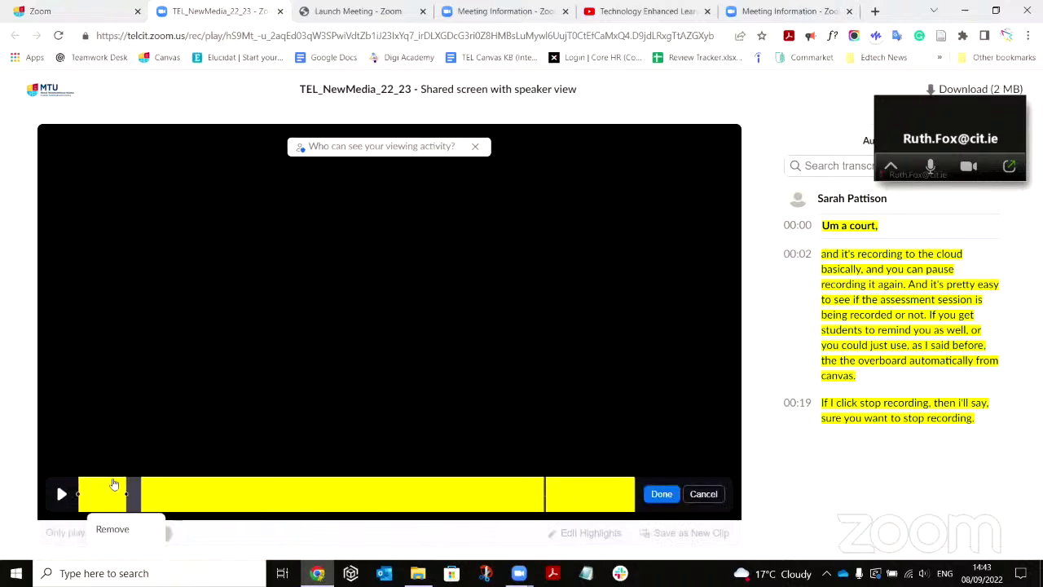
# - Adjust the highlight handles: start at 00:00:11, trim the later part, last near 00:00:21
pyautogui.moveTo(232, 497)
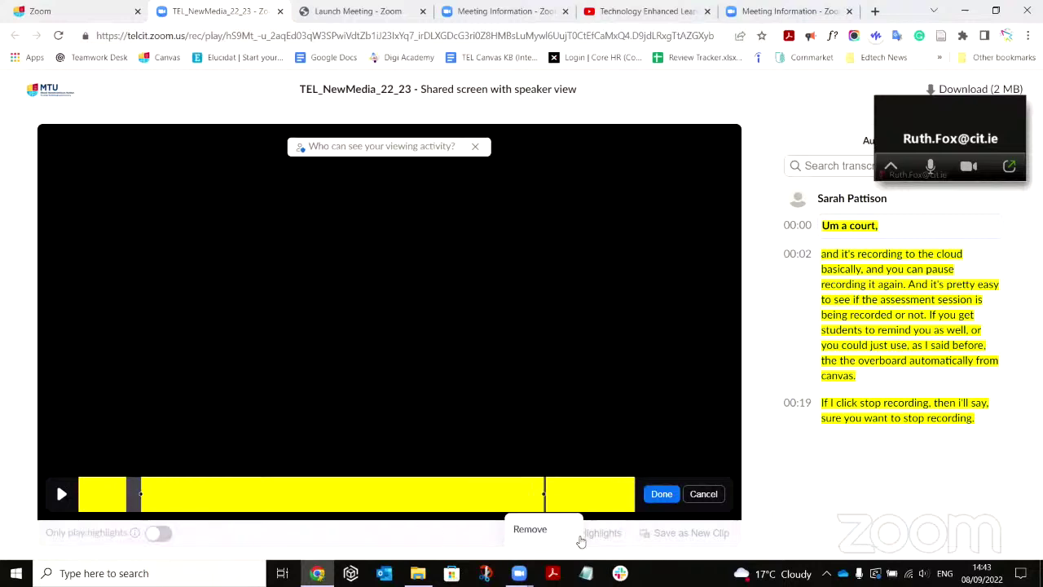
pyautogui.click(287, 494)
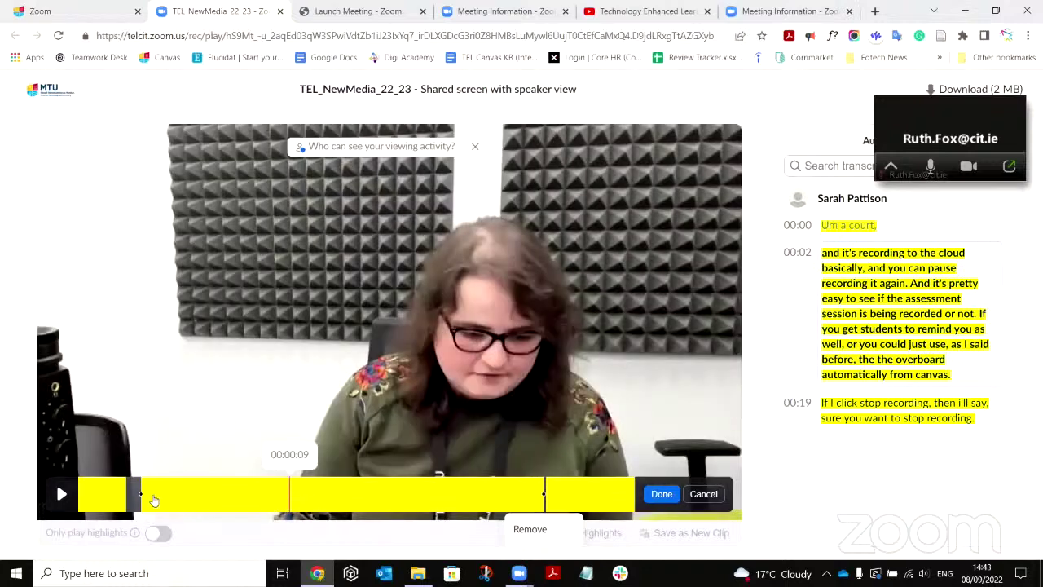
pyautogui.moveTo(140, 492); pyautogui.dragTo(346, 493)
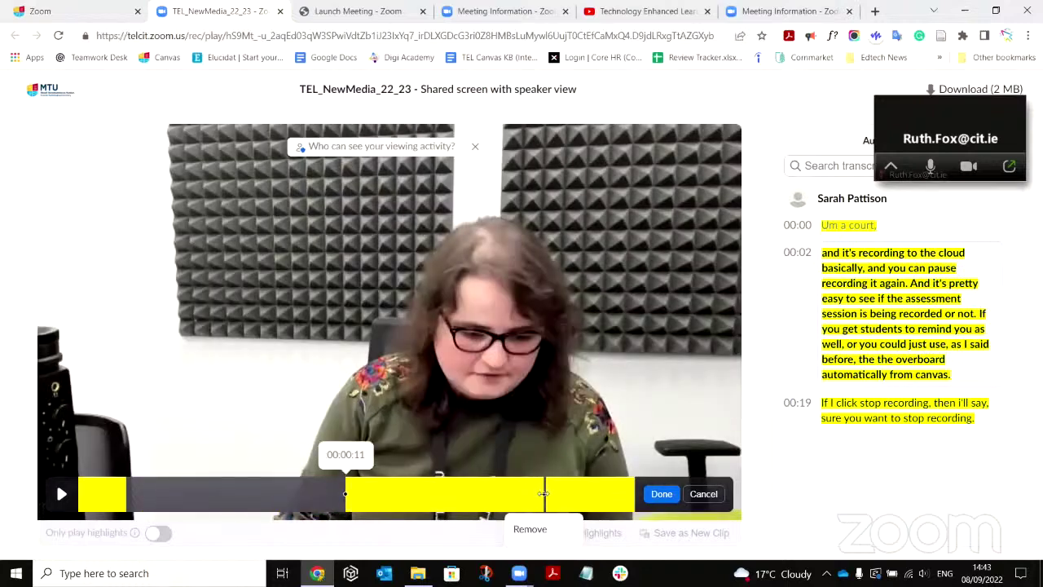
pyautogui.moveTo(544, 494); pyautogui.dragTo(399, 493)
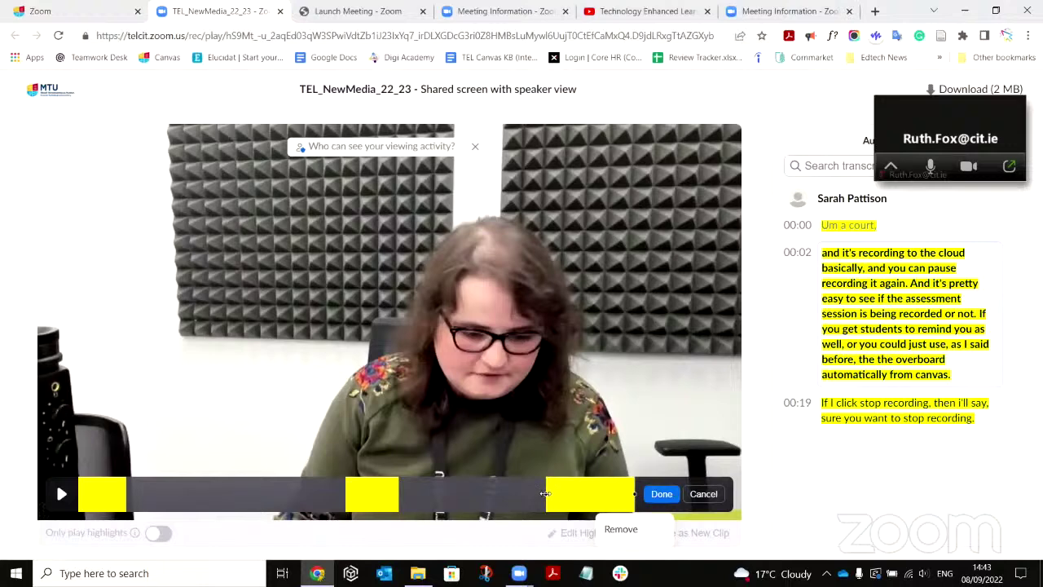
pyautogui.moveTo(546, 494); pyautogui.dragTo(607, 505)
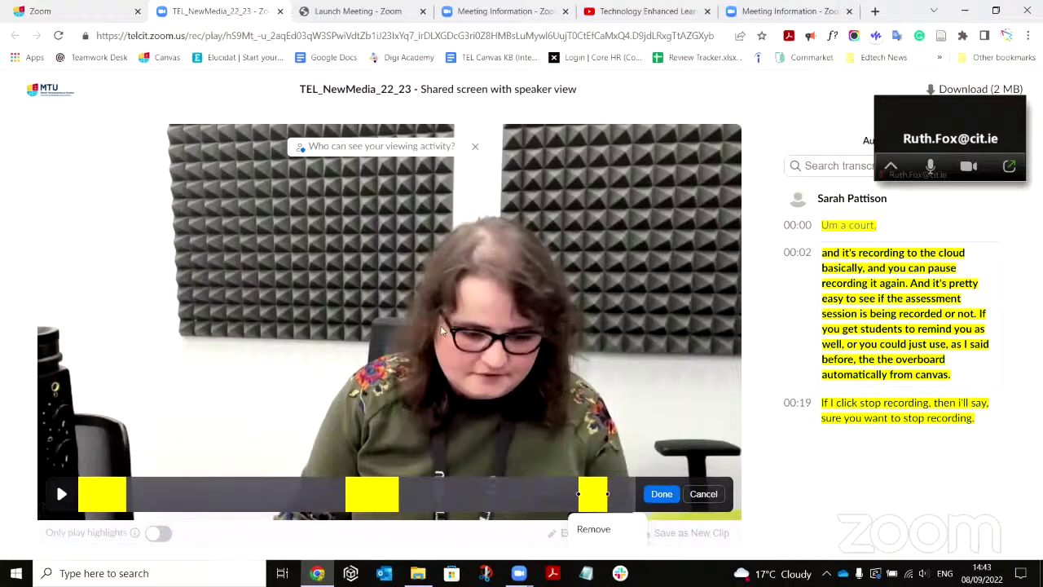
# - Shorten the first highlight to end earlier, review the other sections, and save with Done
pyautogui.click(122, 493)
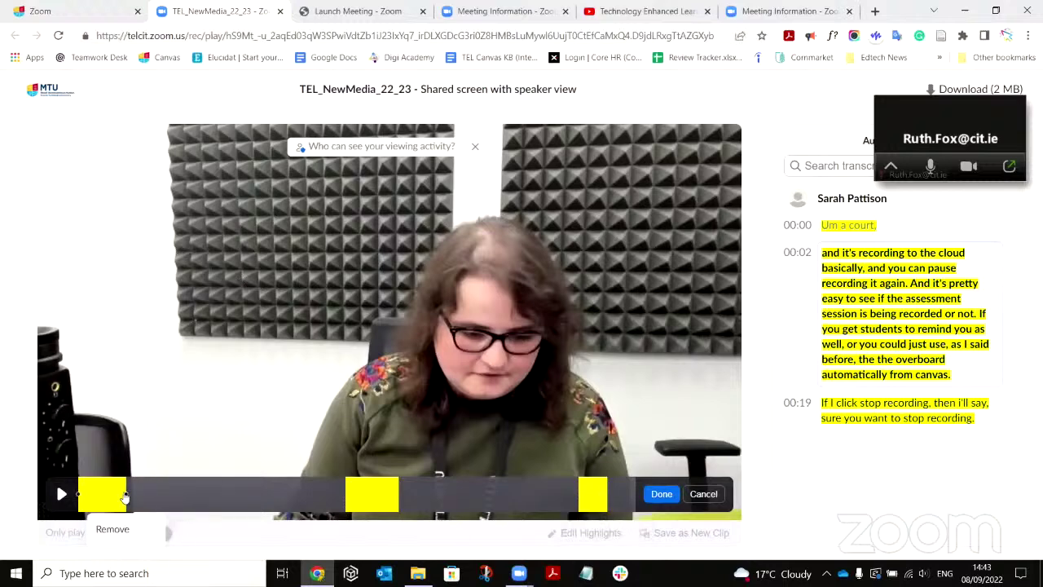
pyautogui.moveTo(126, 493); pyautogui.dragTo(115, 497)
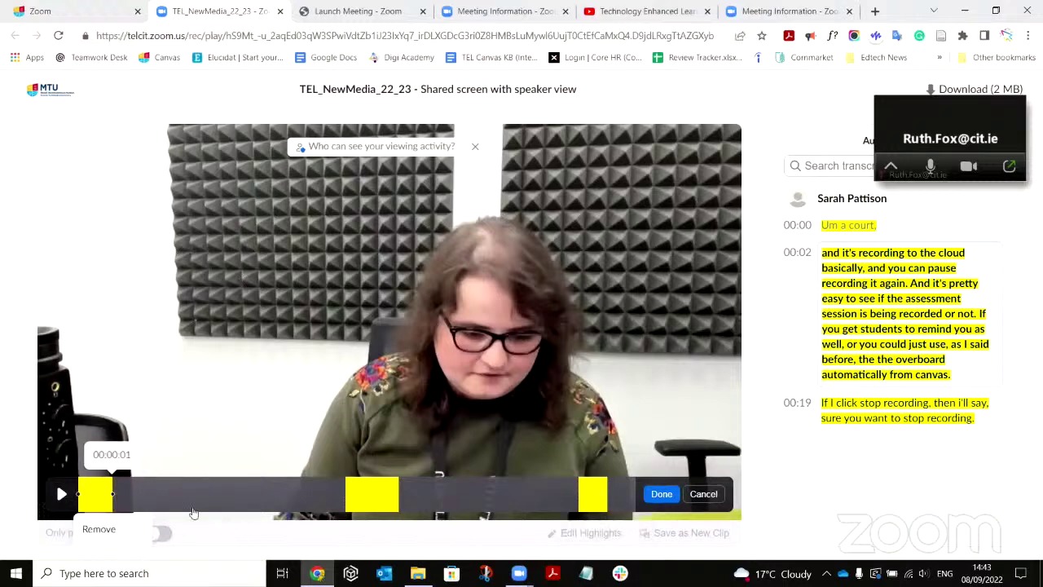
pyautogui.click(358, 498)
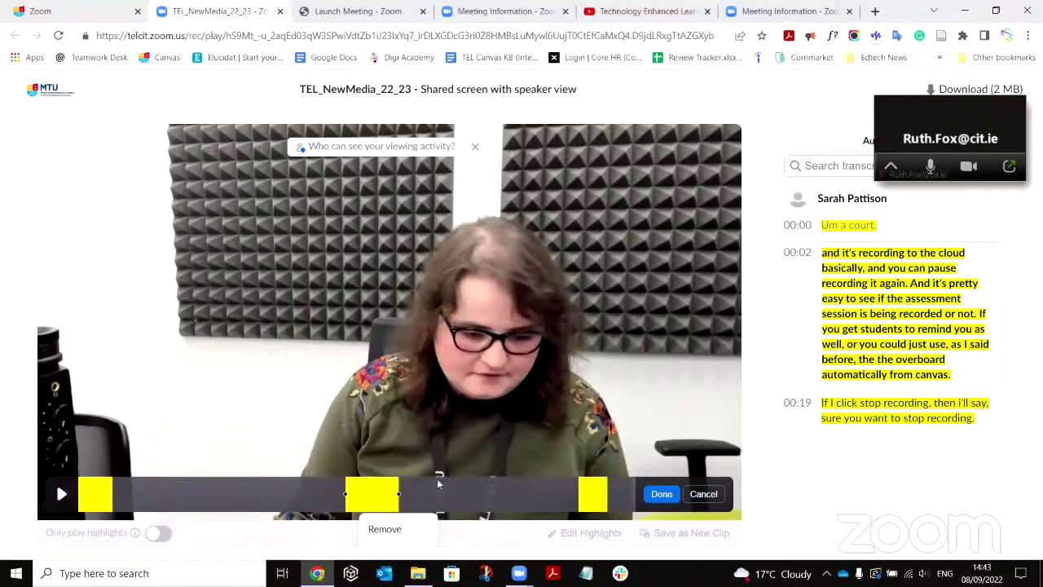
pyautogui.click(593, 494)
pyautogui.click(662, 493)
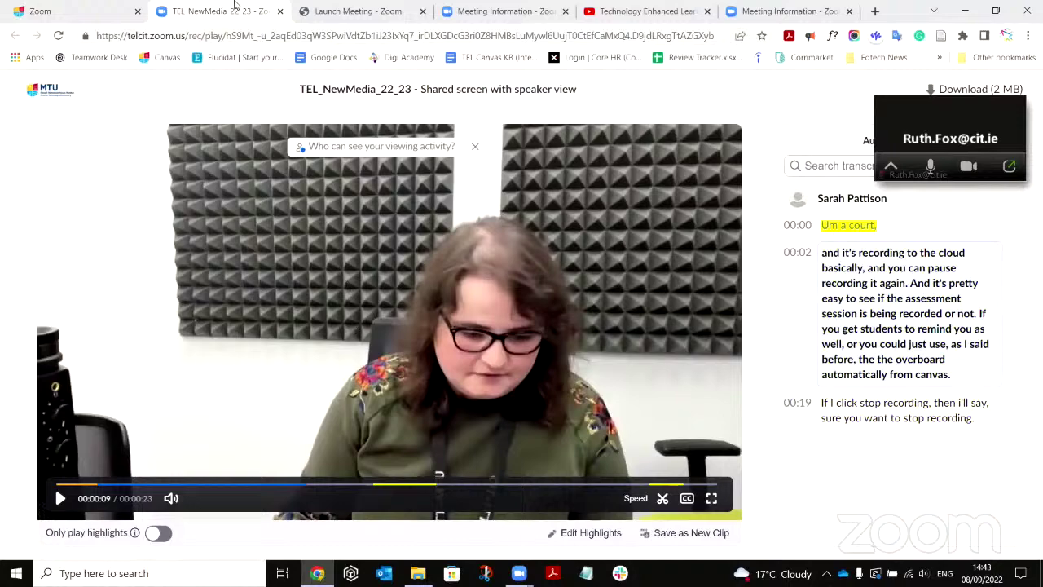
# - Show the previous meetings list in the Zoom web portal
pyautogui.click(489, 12)
pyautogui.scroll(5, 154, 295)
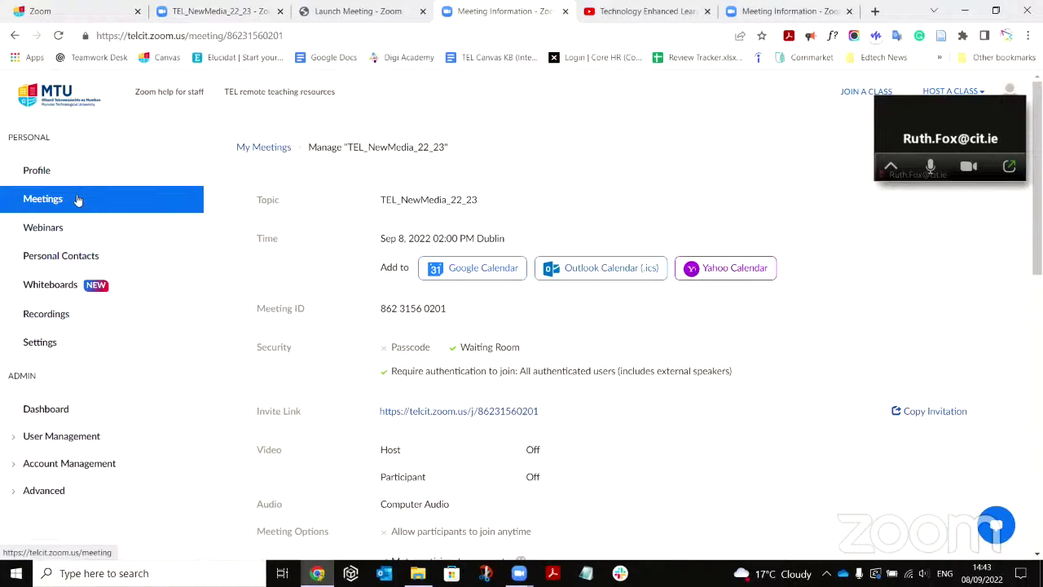
pyautogui.click(77, 201)
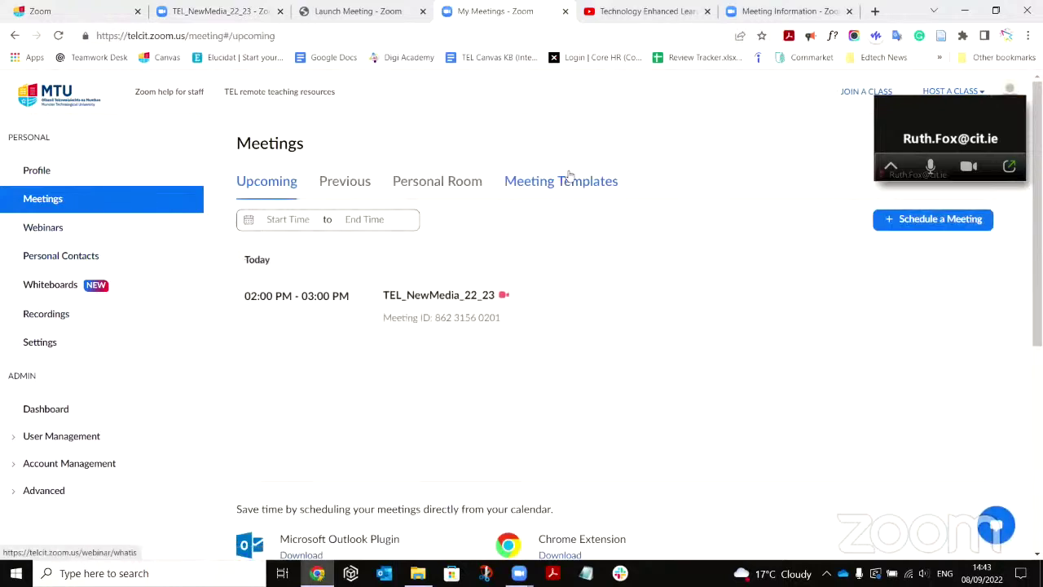
pyautogui.click(345, 183)
# - Review the 10:00 AM TEL_NewMedia_22_23 meeting details, then go back to Meetings
pyautogui.moveTo(444, 305)
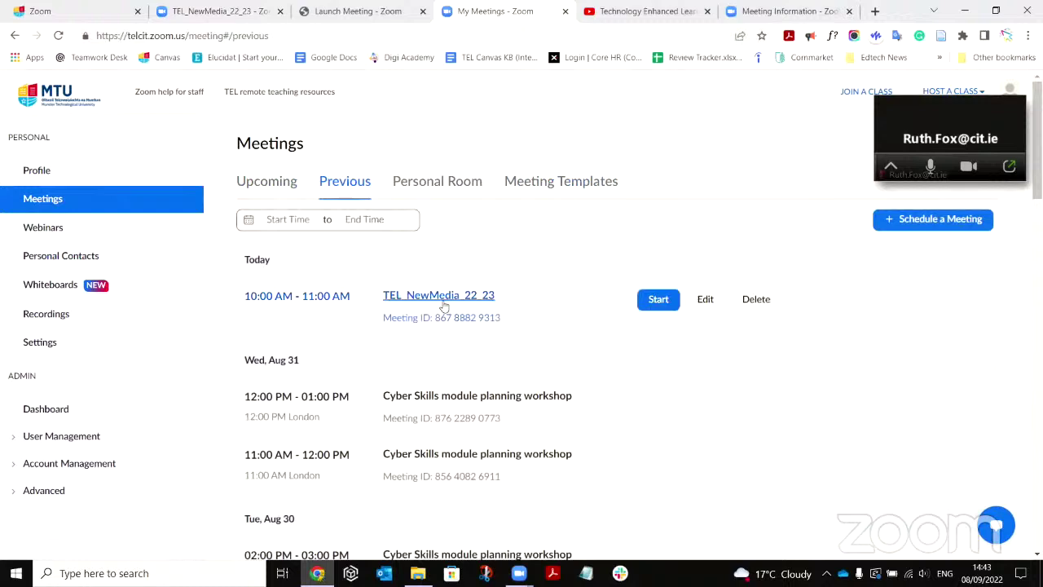
pyautogui.scroll(-1, 445, 306)
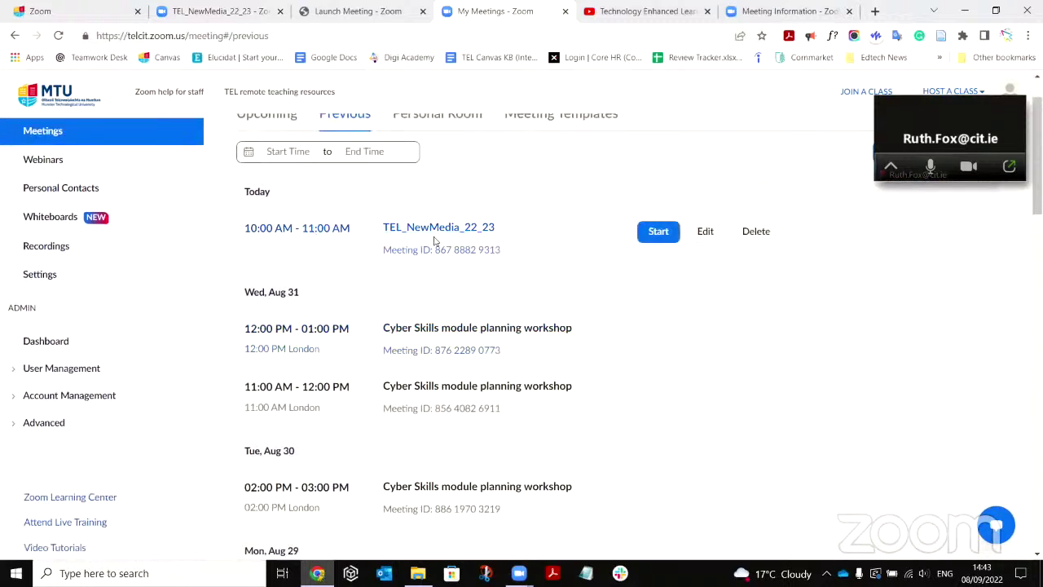
pyautogui.click(436, 237)
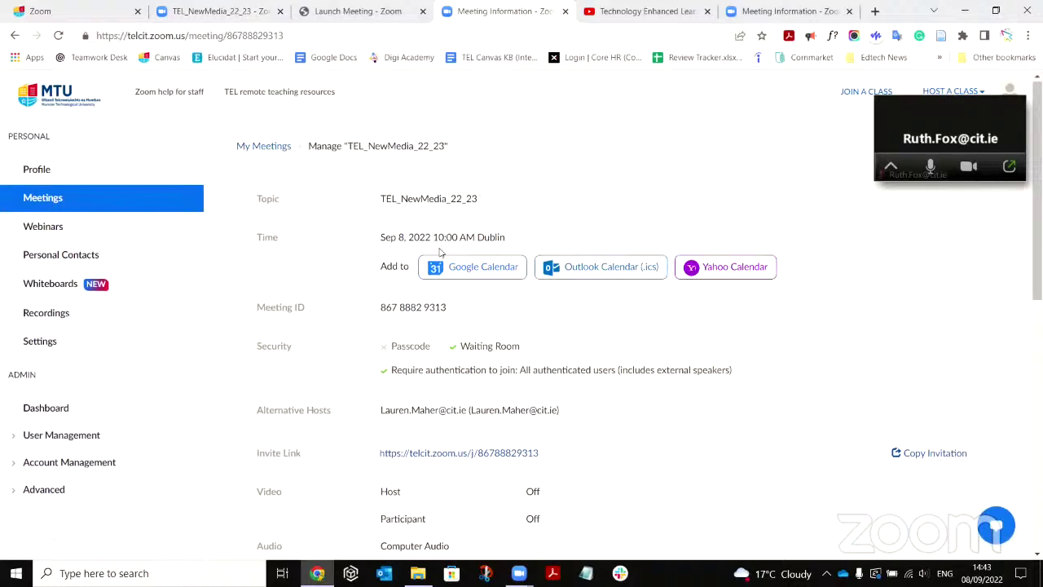
pyautogui.scroll(-4, 439, 253)
pyautogui.scroll(4, 407, 249)
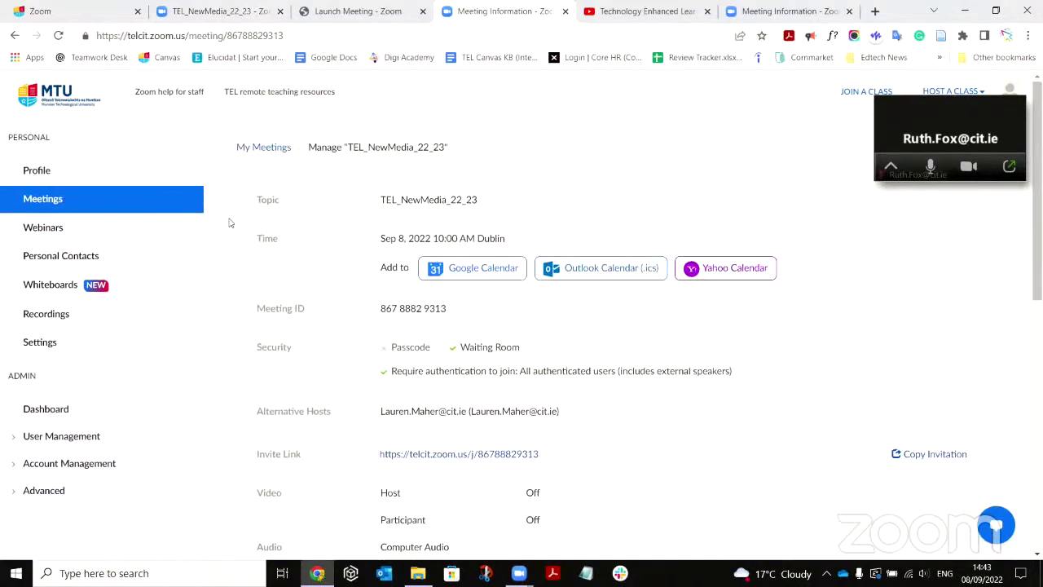
pyautogui.click(89, 202)
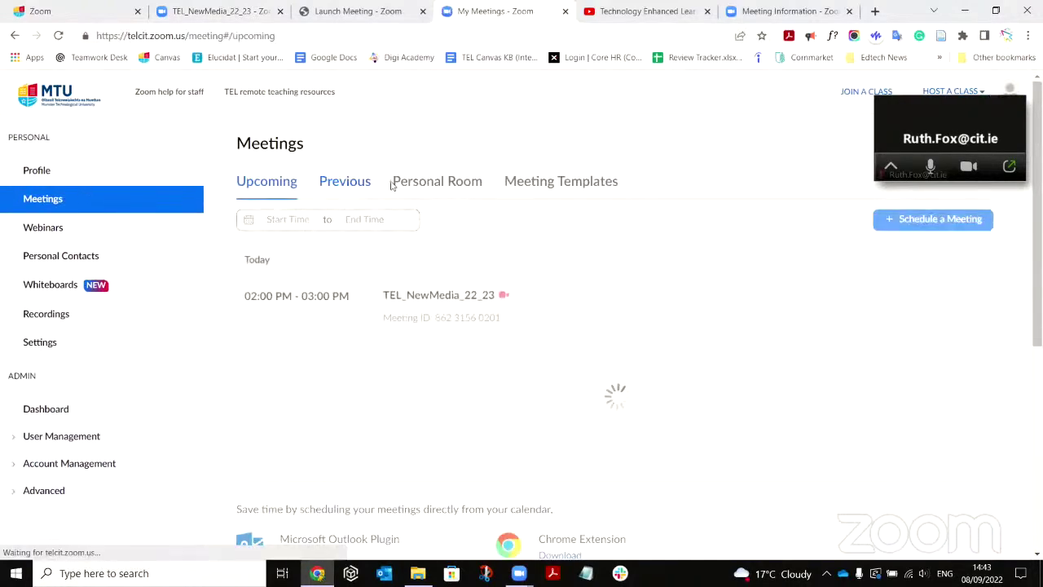
# - Show the previous meetings on the Canvas course's Zoom page
pyautogui.click(212, 13)
pyautogui.click(73, 12)
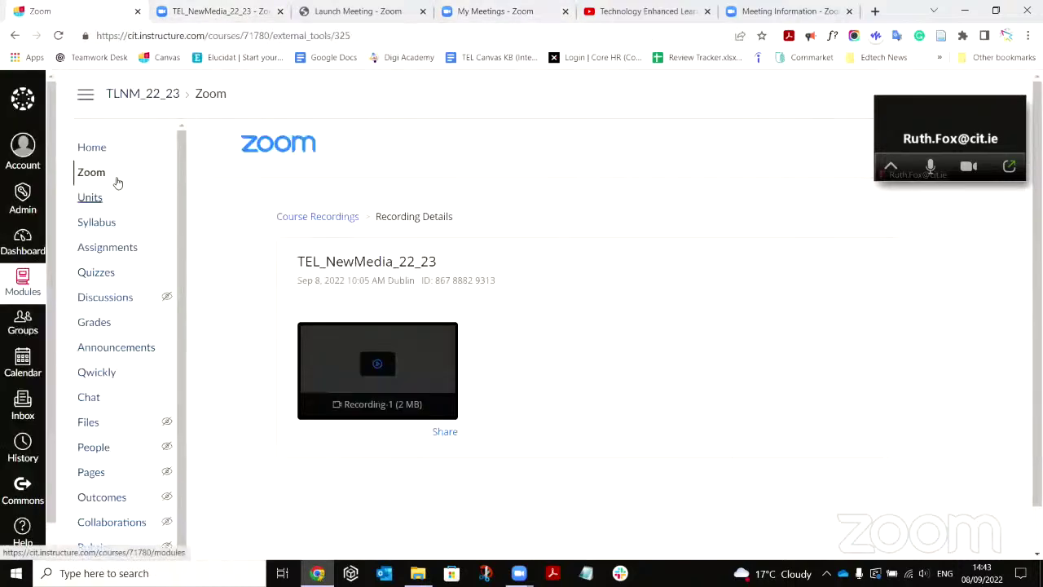
pyautogui.click(89, 172)
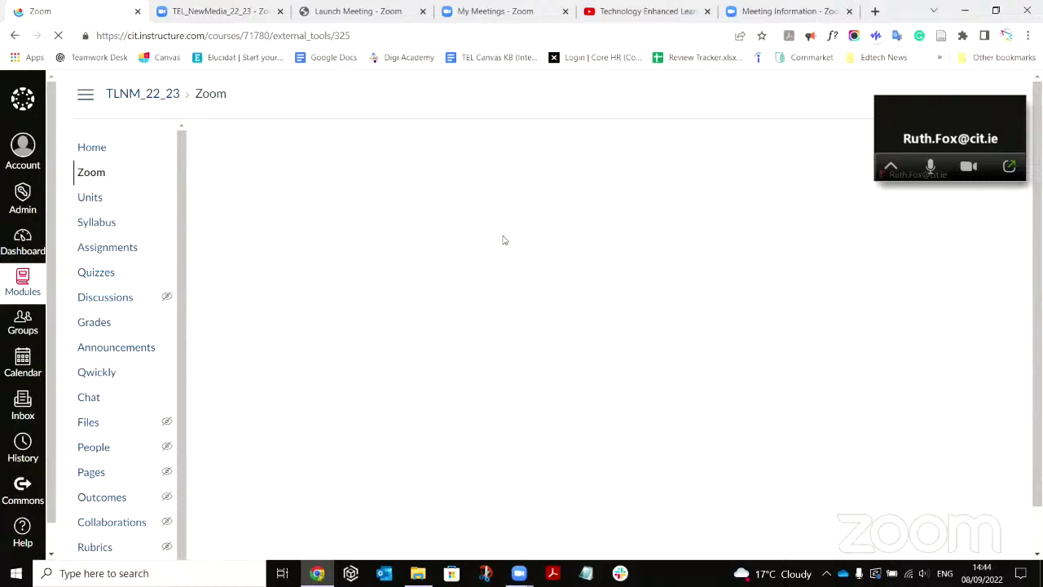
pyautogui.click(443, 242)
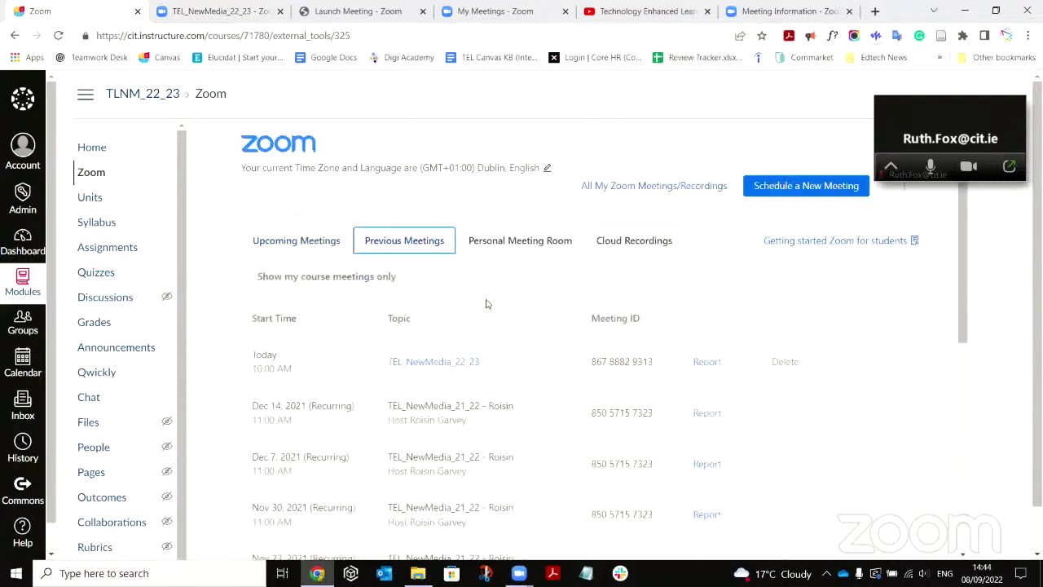
# - Review the TEL_NewMedia_22_23 attendance report, then reload the course Zoom page
pyautogui.click(706, 362)
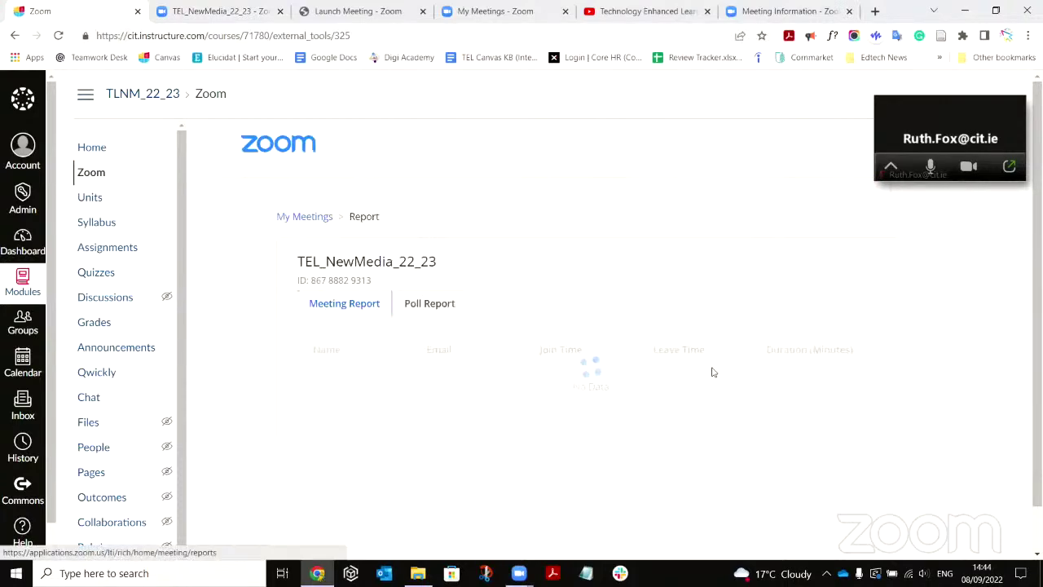
pyautogui.scroll(-1, 577, 319)
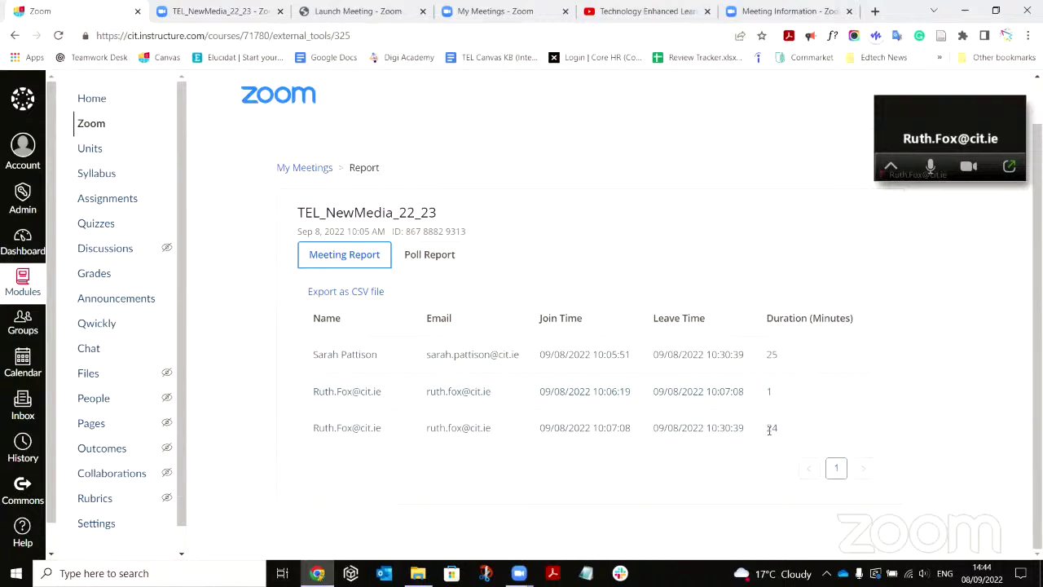
pyautogui.scroll(1, 489, 314)
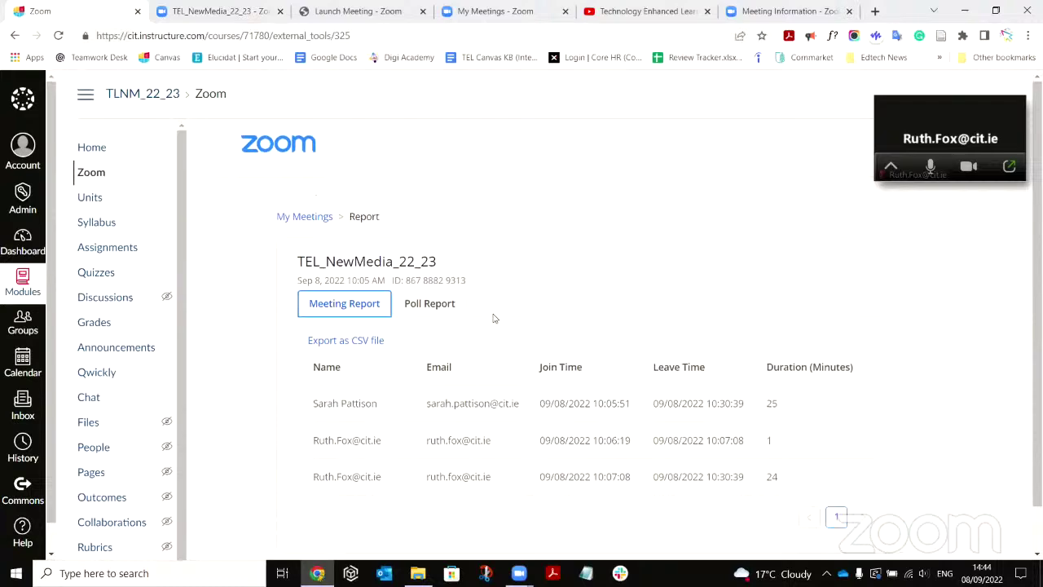
pyautogui.click(94, 174)
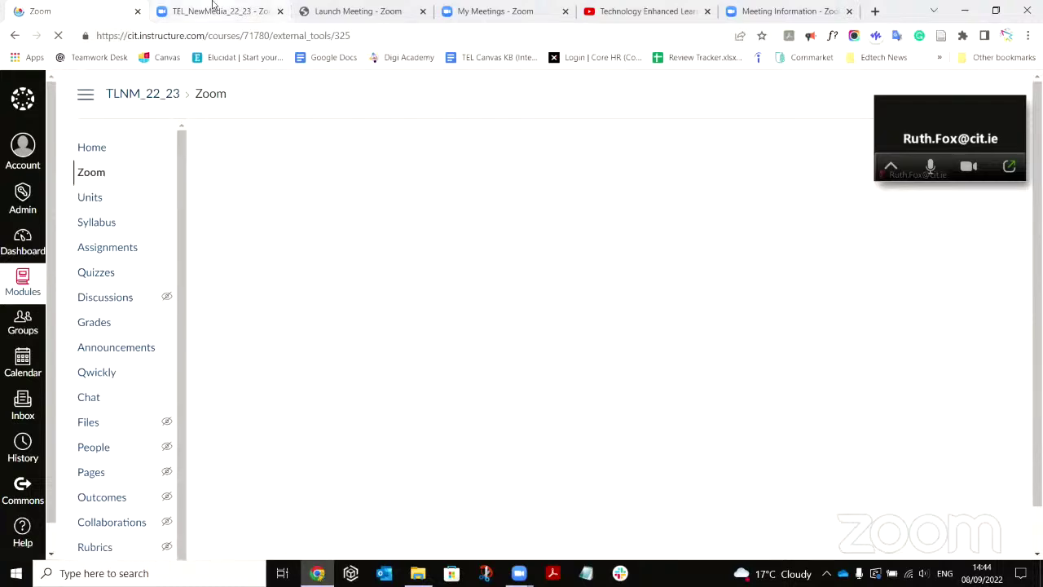
pyautogui.click(214, 8)
# - Share the Canvas and Zoom Refresher 2022/2023 deck at slide 12, Accessing Canvas
pyautogui.click(109, 8)
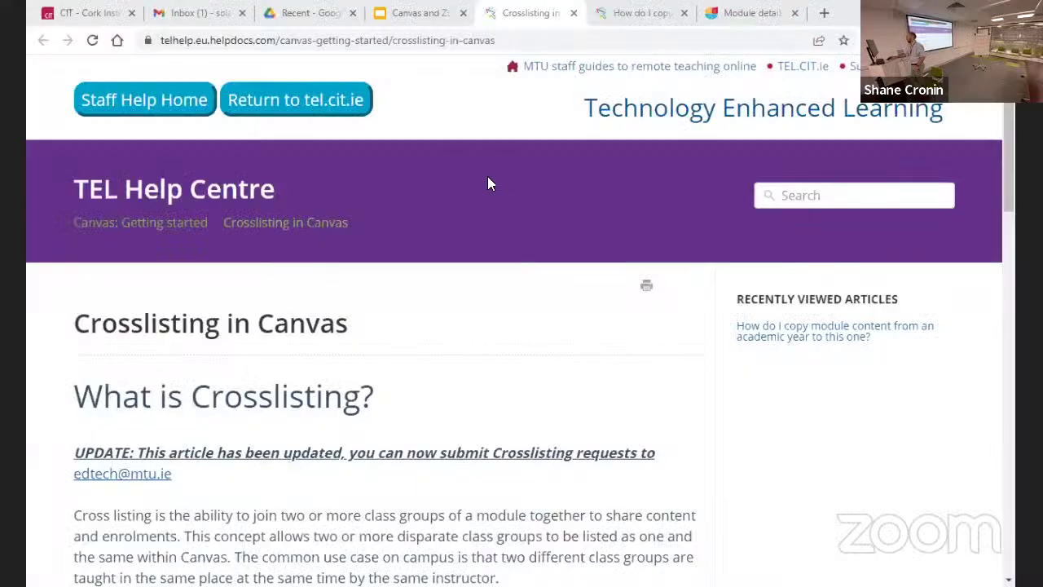
pyautogui.click(426, 12)
pyautogui.click(117, 440)
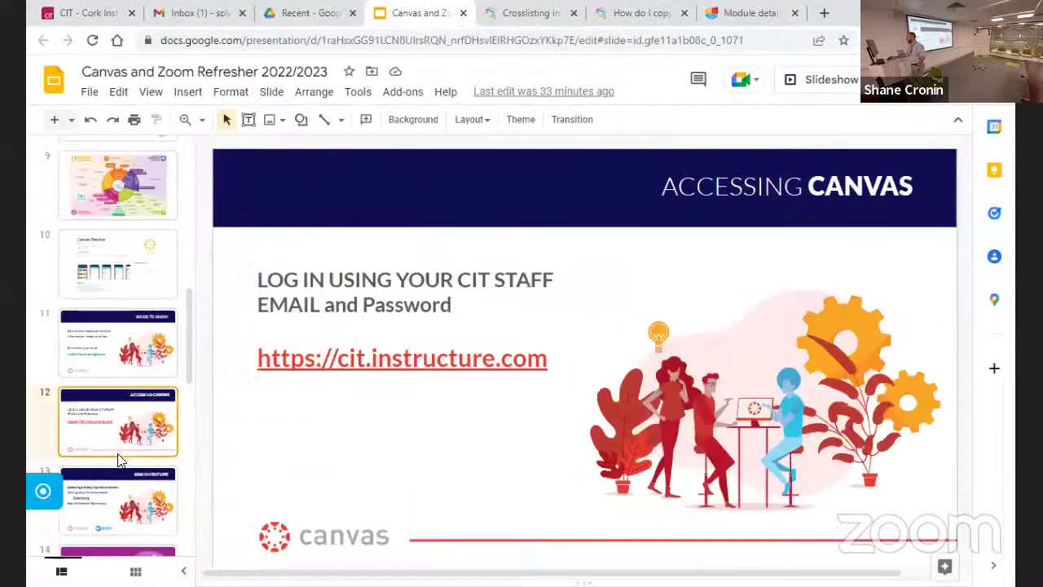
# - Go from the Session Outline slide to slide 15, Supports
pyautogui.click(119, 505)
pyautogui.scroll(-2, 119, 489)
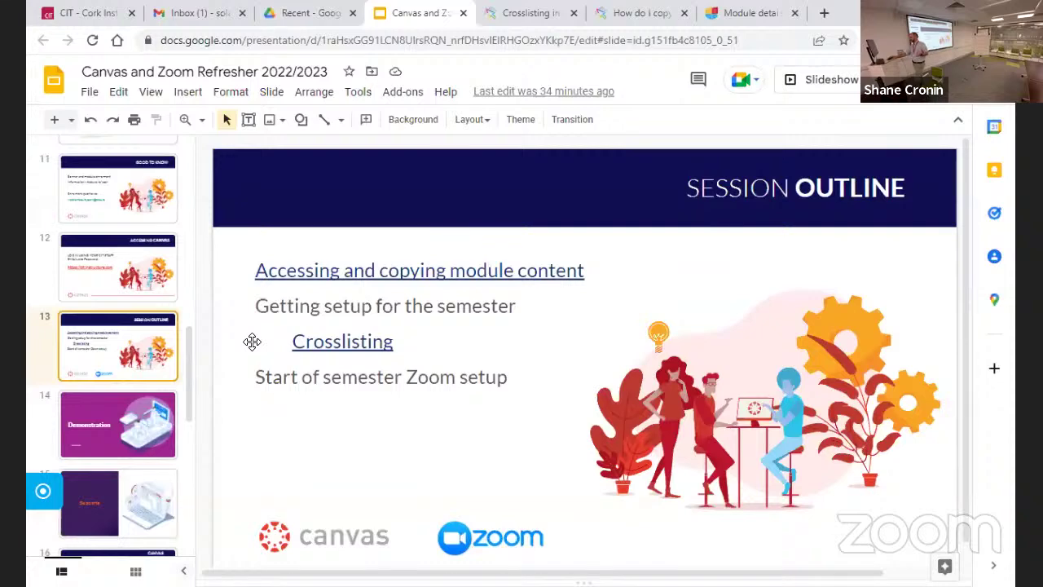
pyautogui.click(104, 480)
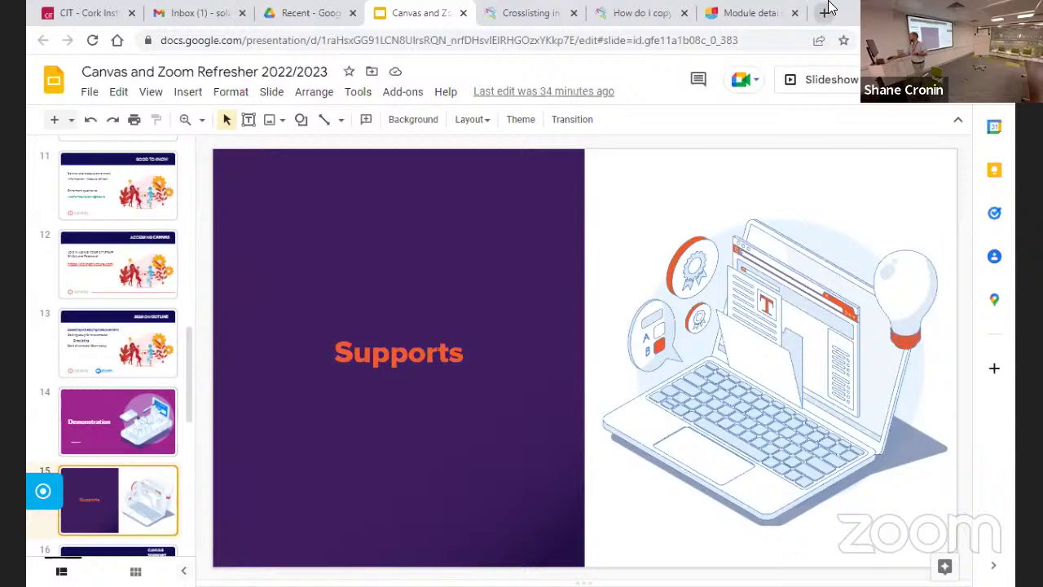
pyautogui.click(739, 16)
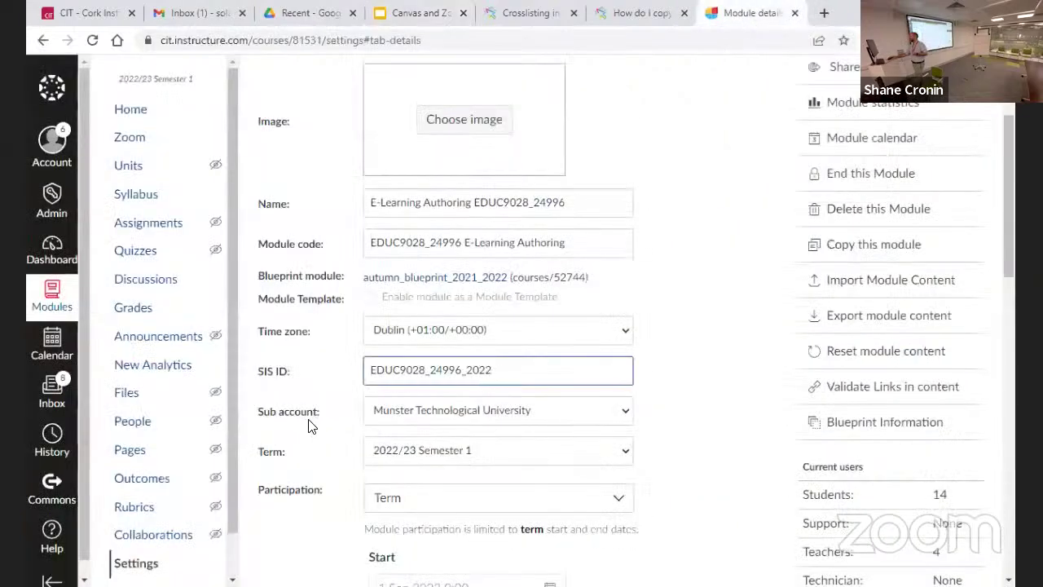
# - Under module details' more options, allow students to self-enrol via a secret URL
pyautogui.click(719, 502)
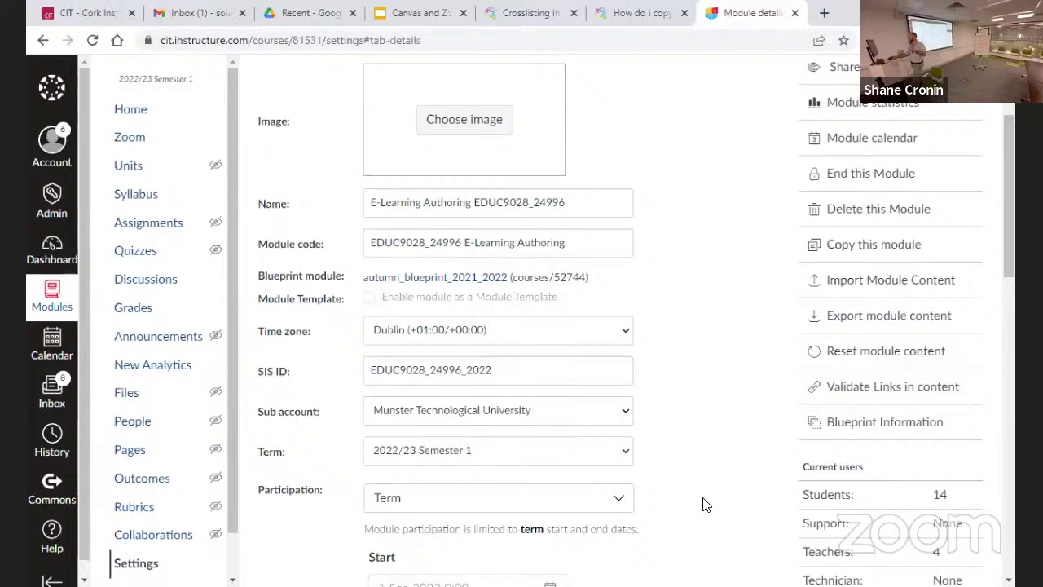
pyautogui.scroll(-6, 702, 511)
pyautogui.scroll(-6, 702, 502)
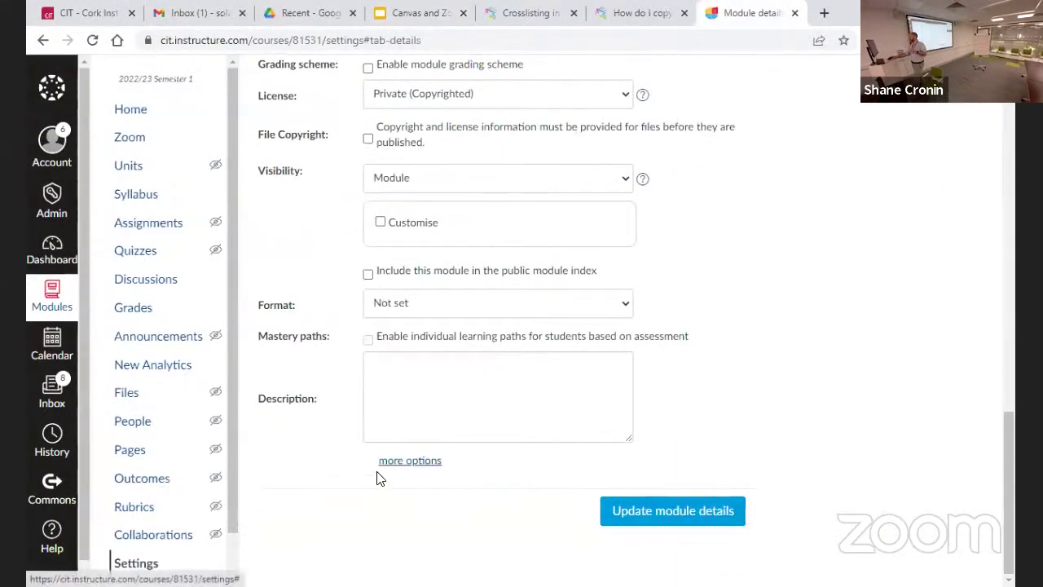
pyautogui.click(410, 462)
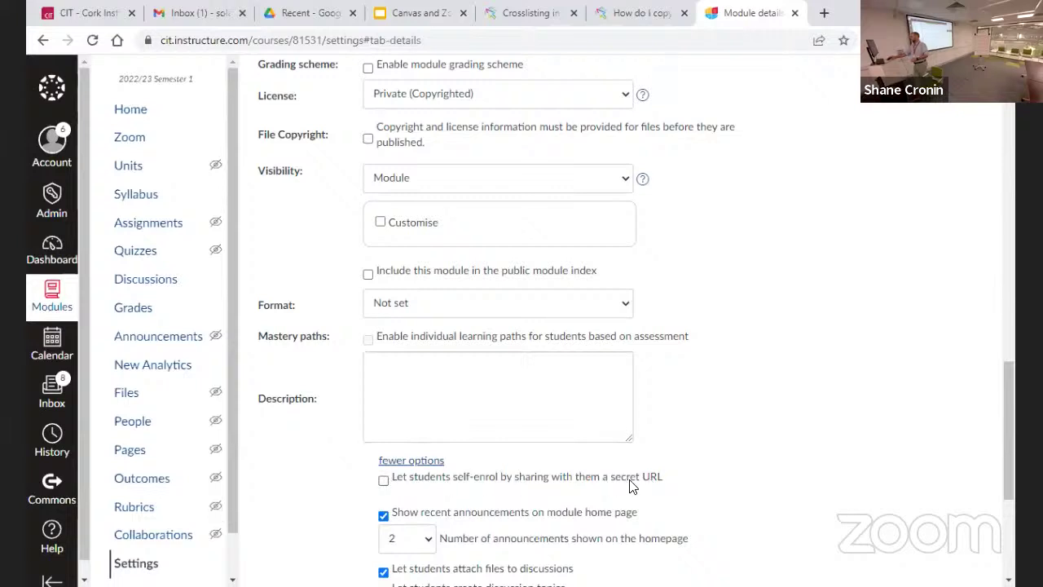
pyautogui.click(383, 479)
# - Set who can create and edit module pages, then submit the module details
pyautogui.scroll(-2, 505, 489)
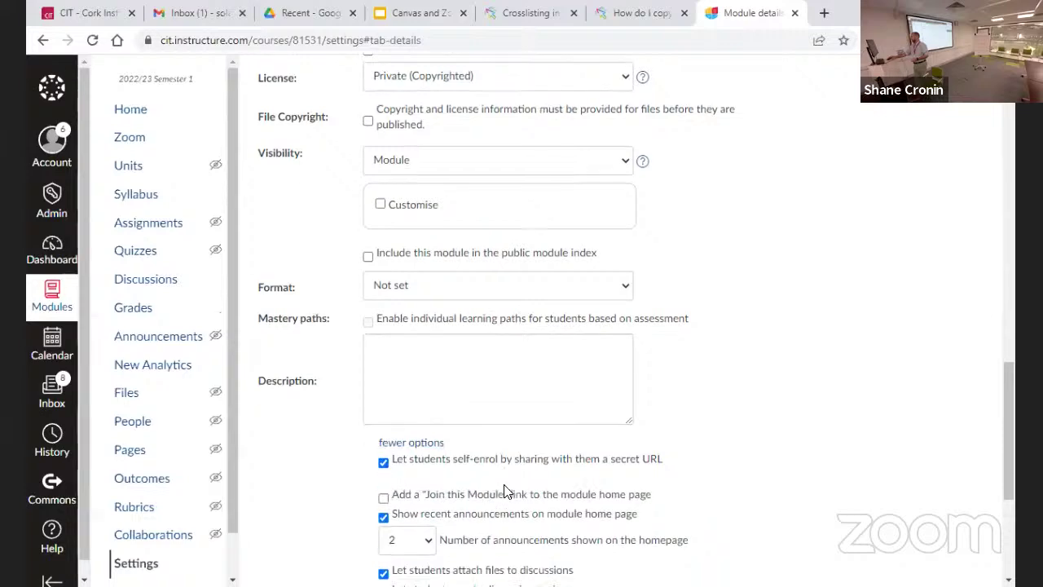
pyautogui.scroll(-2, 335, 444)
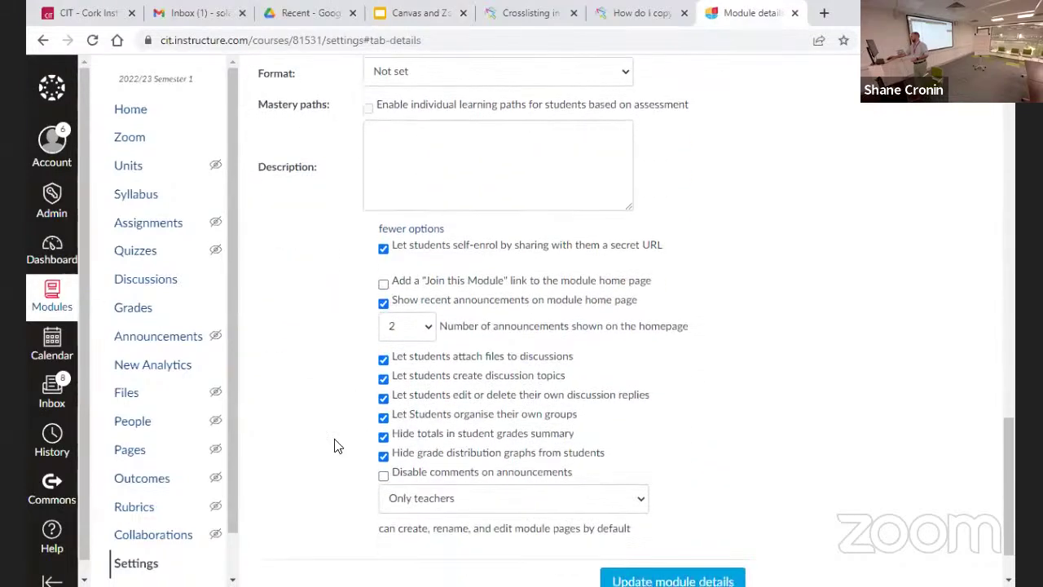
pyautogui.scroll(1, 336, 445)
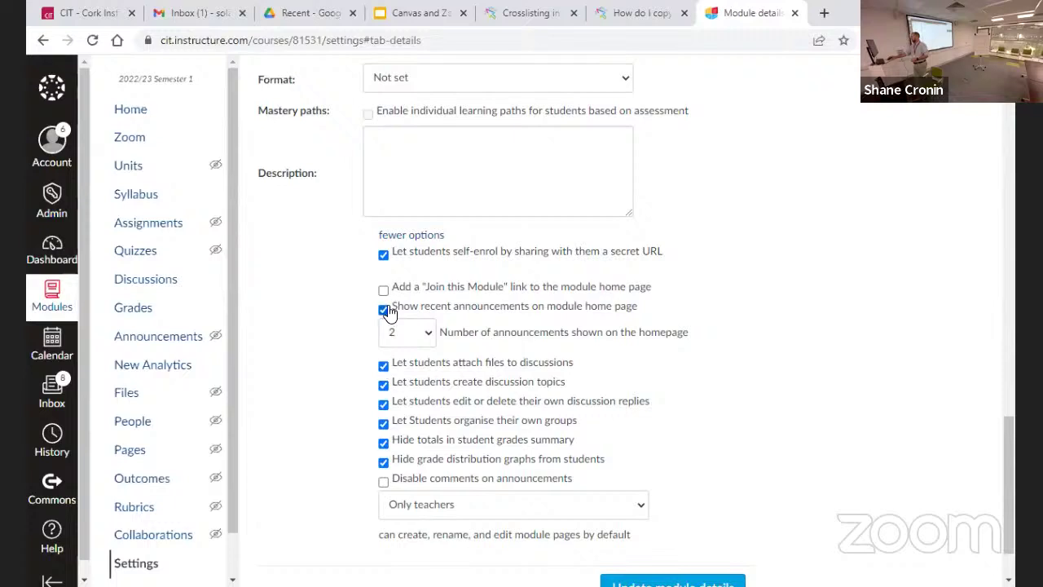
pyautogui.click(437, 502)
pyautogui.scroll(-1, 312, 502)
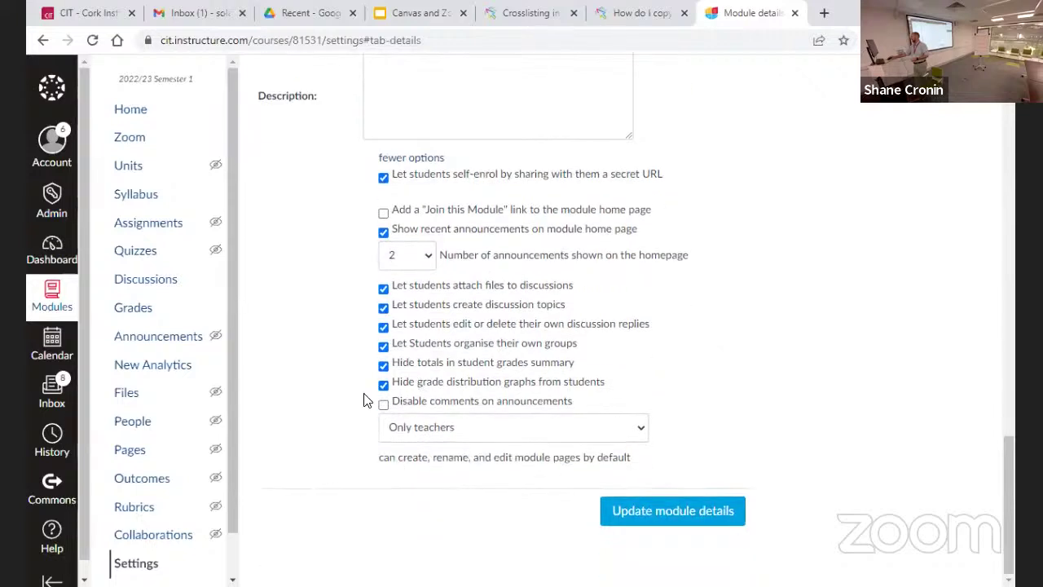
pyautogui.scroll(2, 308, 416)
pyautogui.scroll(-2, 310, 410)
pyautogui.click(675, 510)
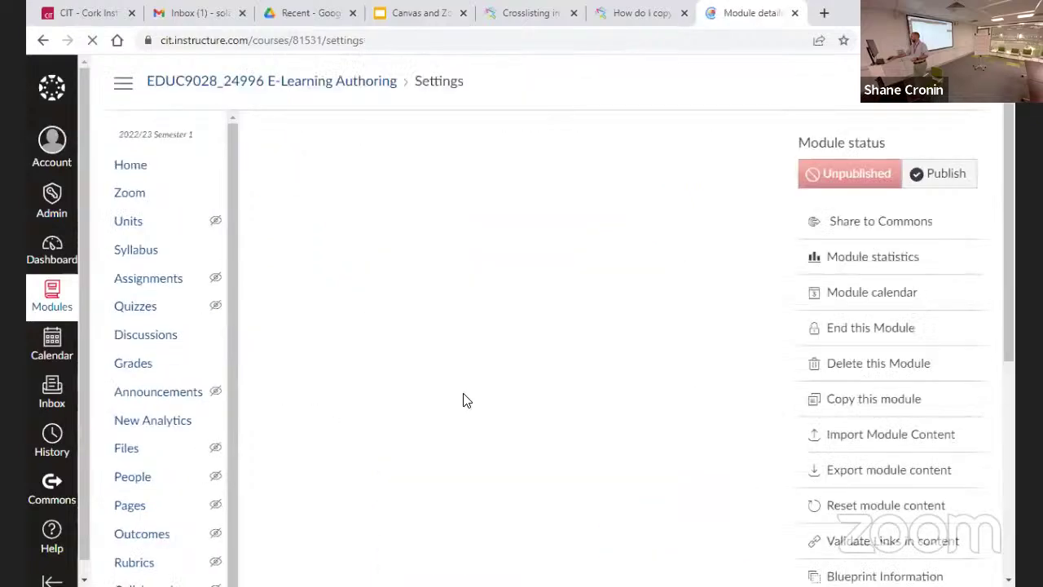
# - Select the module's self-enrolment URL, then return to the course home page with Week 1
pyautogui.scroll(-15, 367, 345)
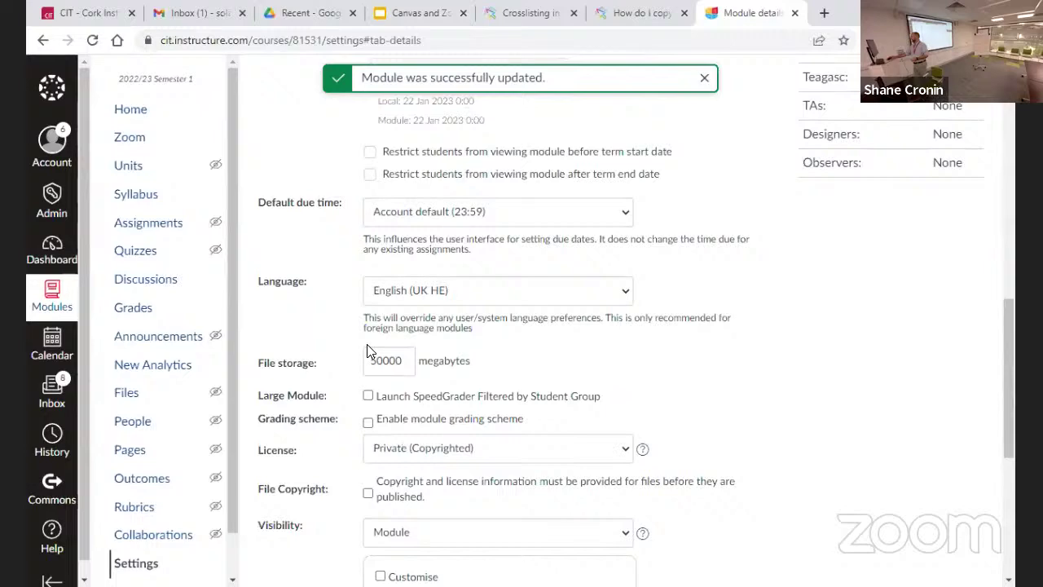
pyautogui.scroll(-1, 361, 403)
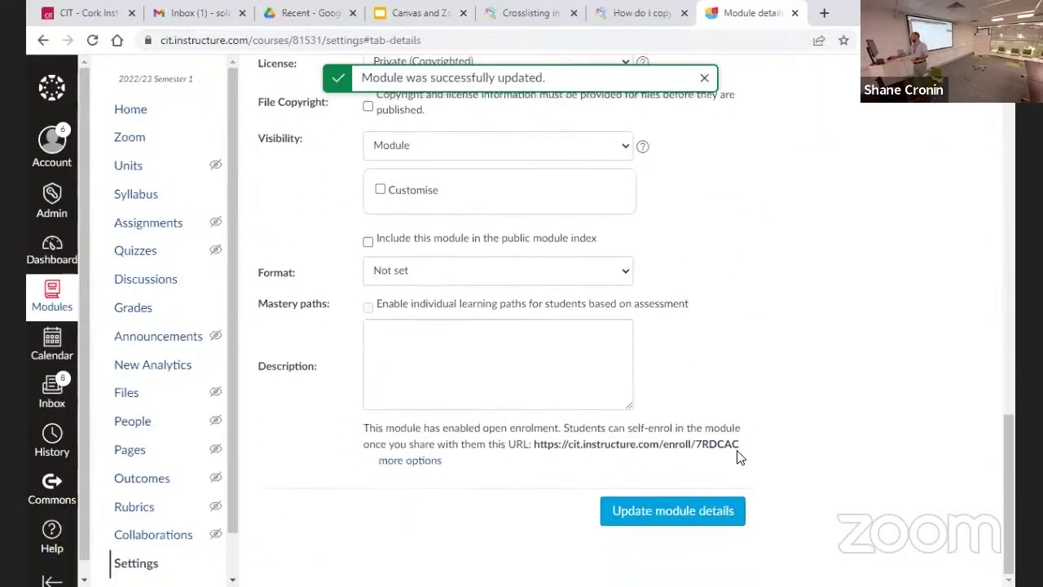
pyautogui.moveTo(688, 444); pyautogui.dragTo(534, 444)
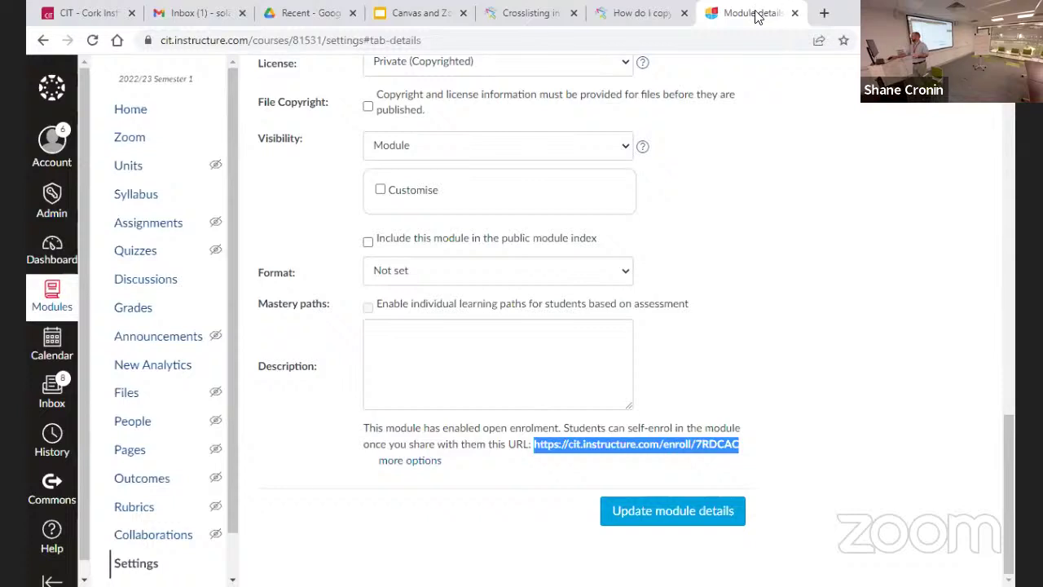
pyautogui.click(147, 109)
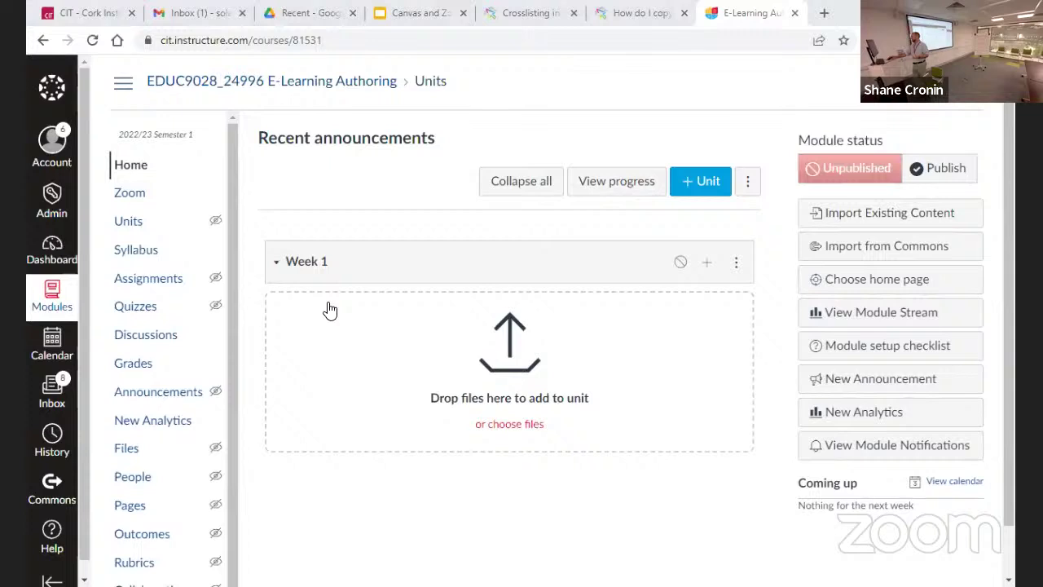
# - Publish Week 1 and add the course file Tips for remote learning.pdf to it
pyautogui.click(682, 262)
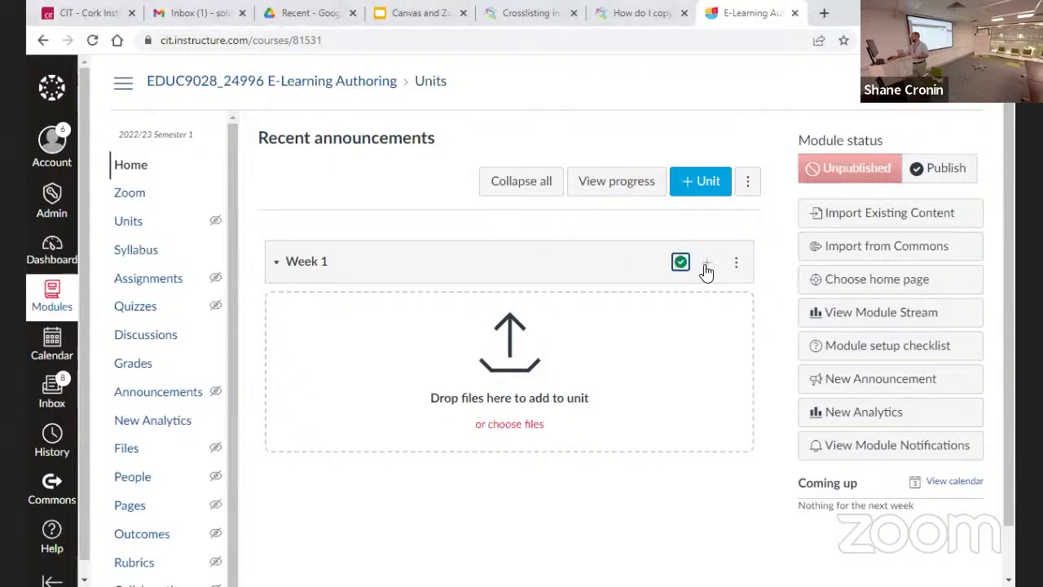
pyautogui.click(707, 263)
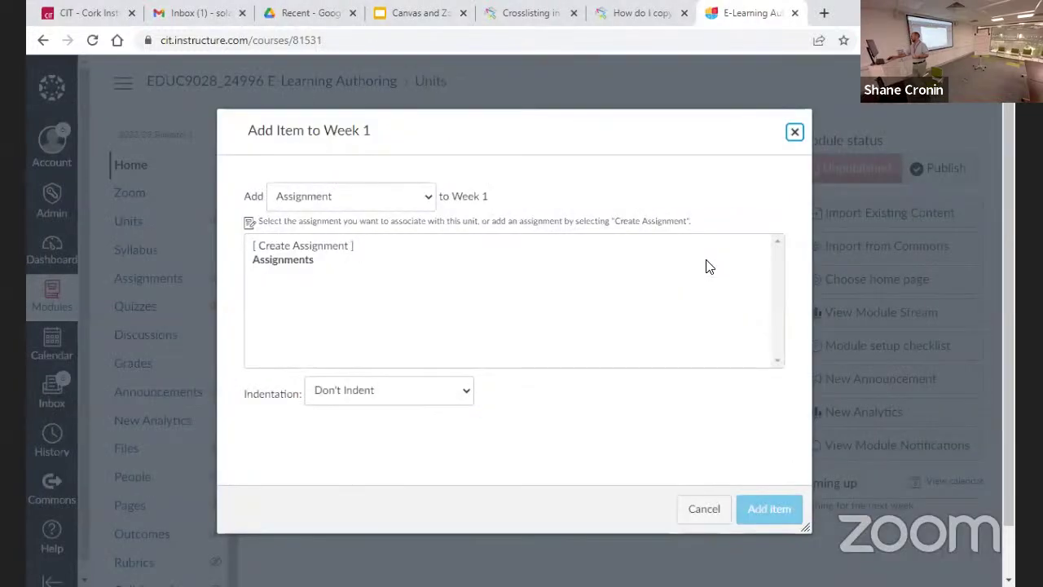
pyautogui.click(334, 196)
pyautogui.click(324, 241)
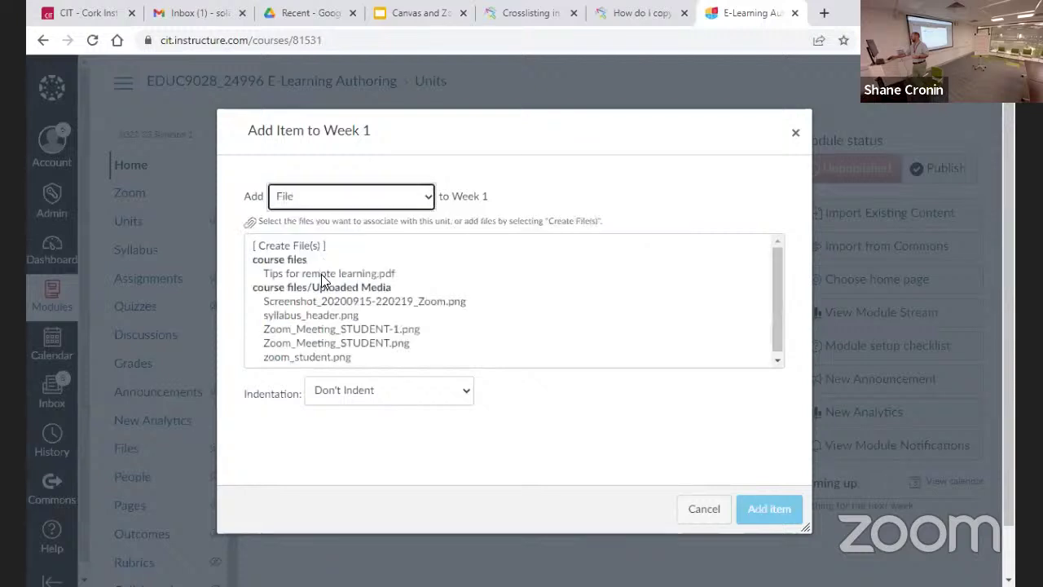
pyautogui.click(323, 273)
pyautogui.click(769, 509)
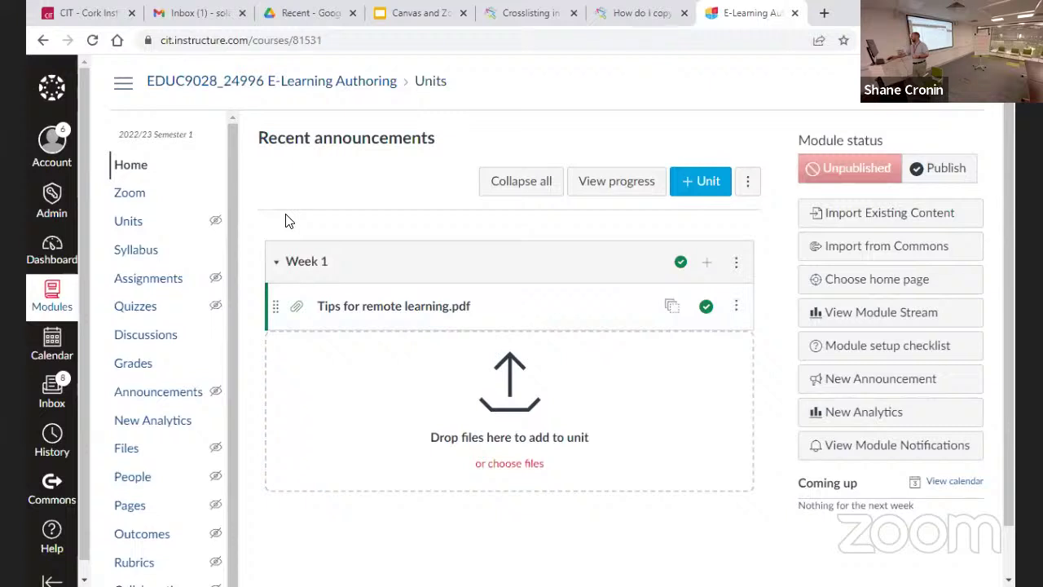
pyautogui.click(351, 39)
pyautogui.click(364, 39)
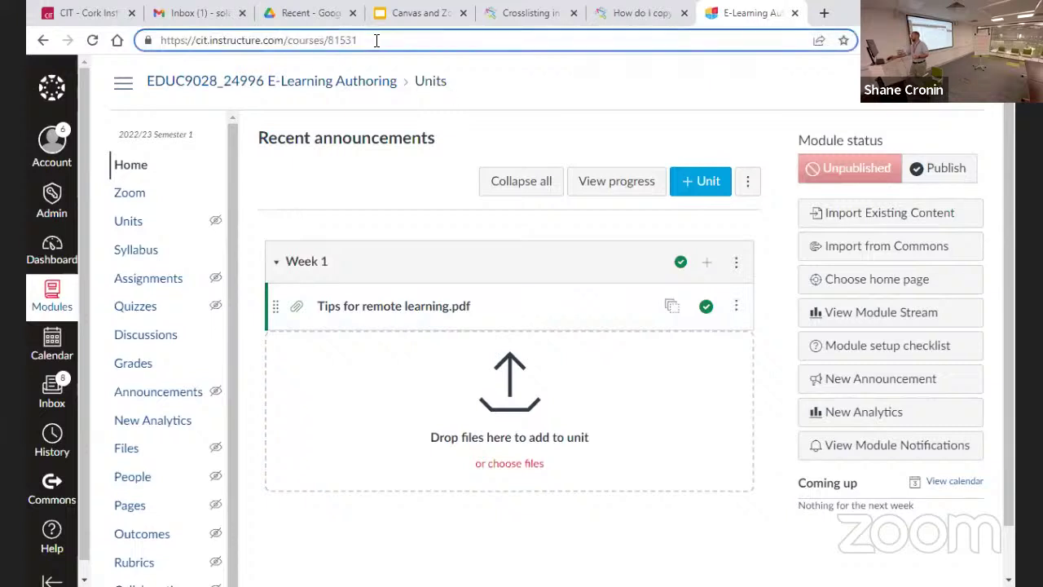
# - Open the course's /undelete Restore deleted items page, then return to the course home page
pyautogui.write('/')
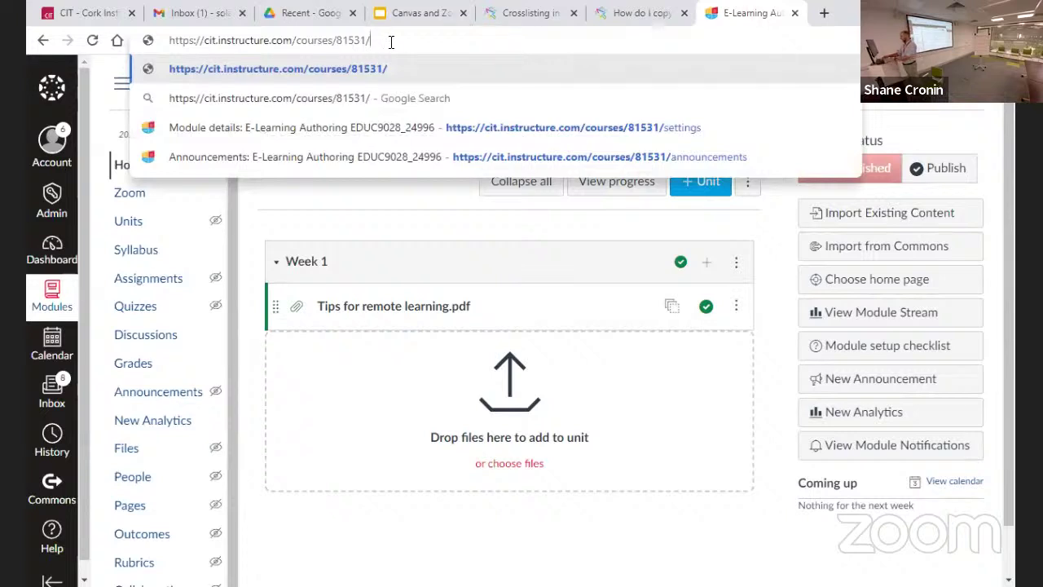
pyautogui.write('undelete')
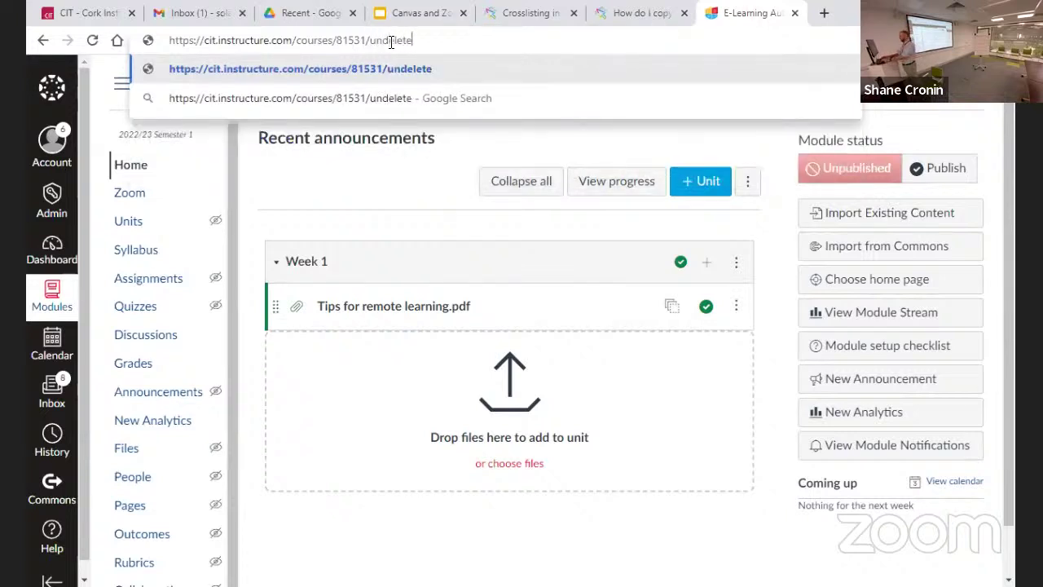
pyautogui.press('Return')
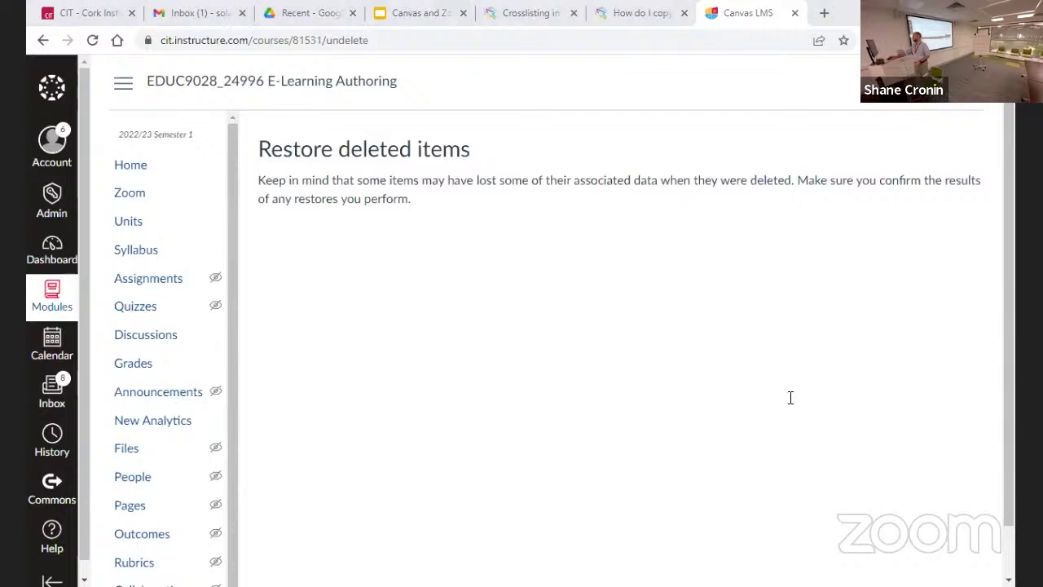
pyautogui.click(335, 42)
pyautogui.moveTo(359, 40); pyautogui.dragTo(426, 40)
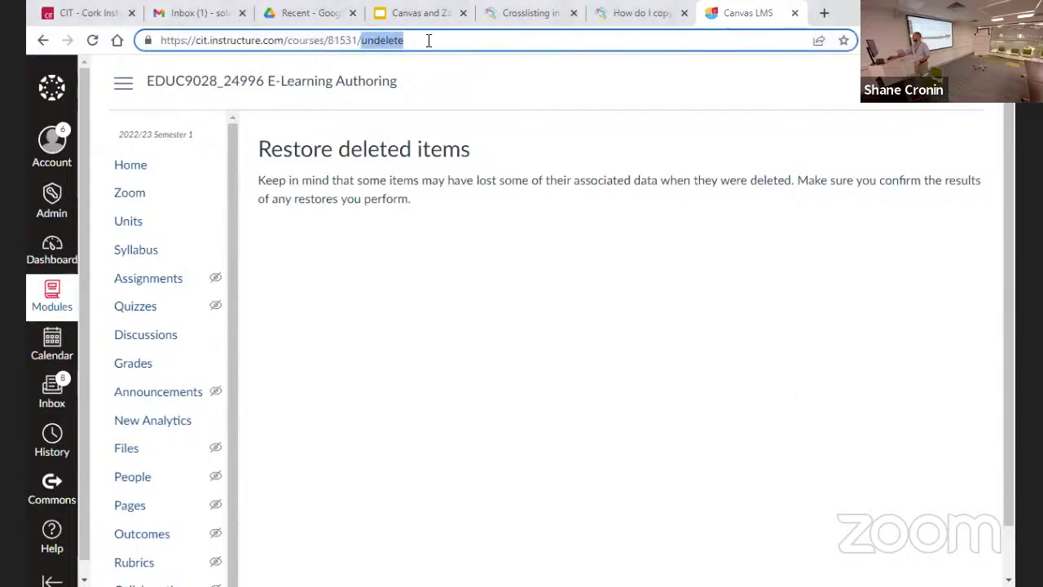
pyautogui.press('BackSpace')
pyautogui.press('Return')
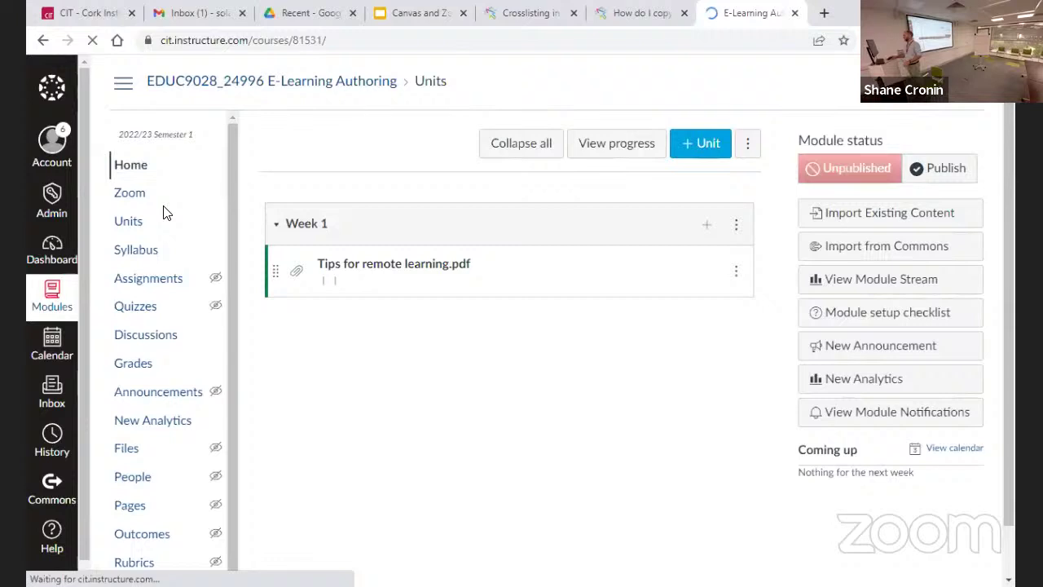
# - Delete Tips for remote learning.pdf from the course Files and return to the home page
pyautogui.click(736, 307)
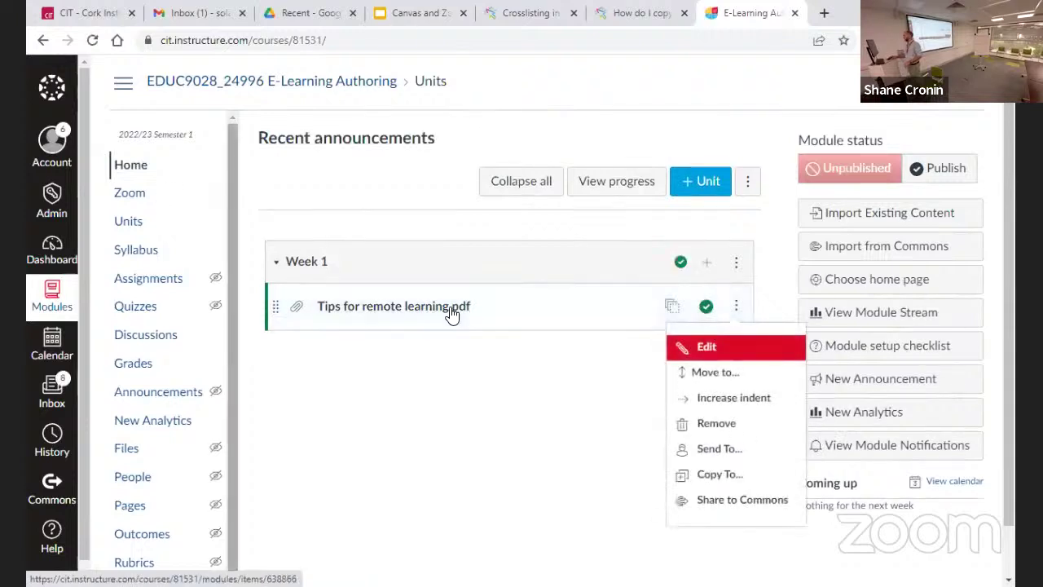
pyautogui.click(124, 449)
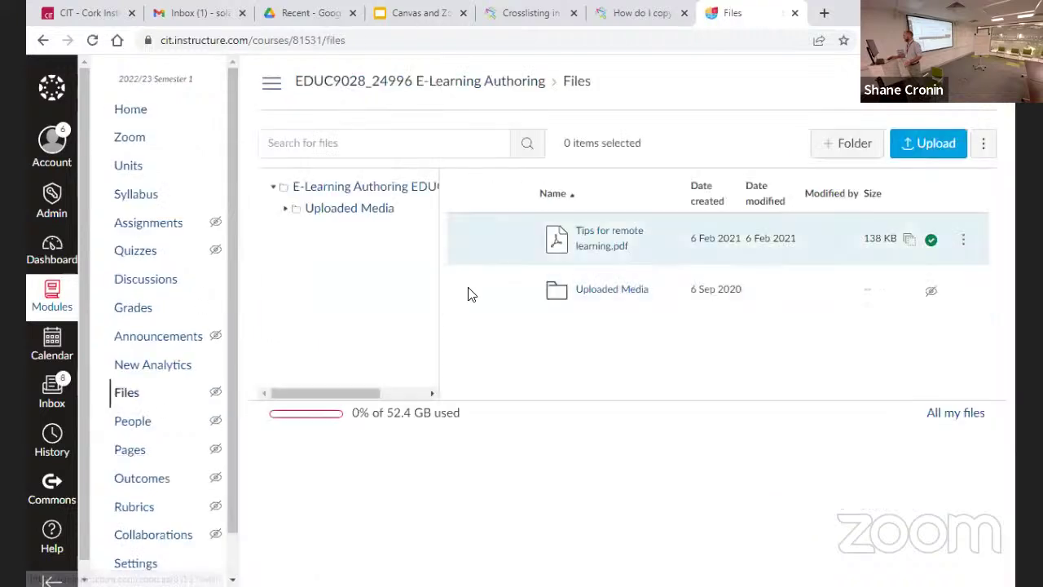
pyautogui.click(971, 241)
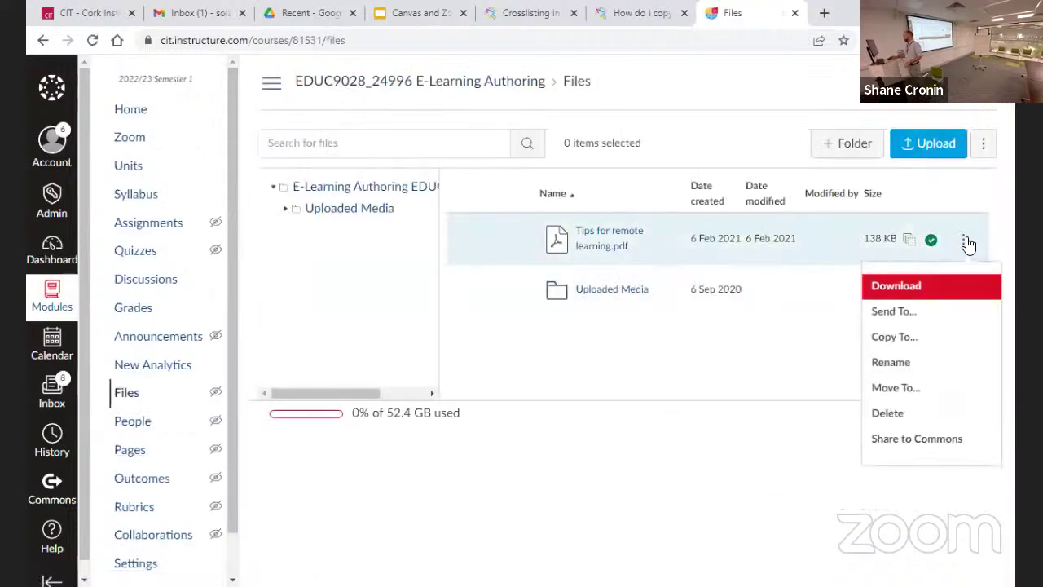
pyautogui.click(919, 415)
pyautogui.click(585, 125)
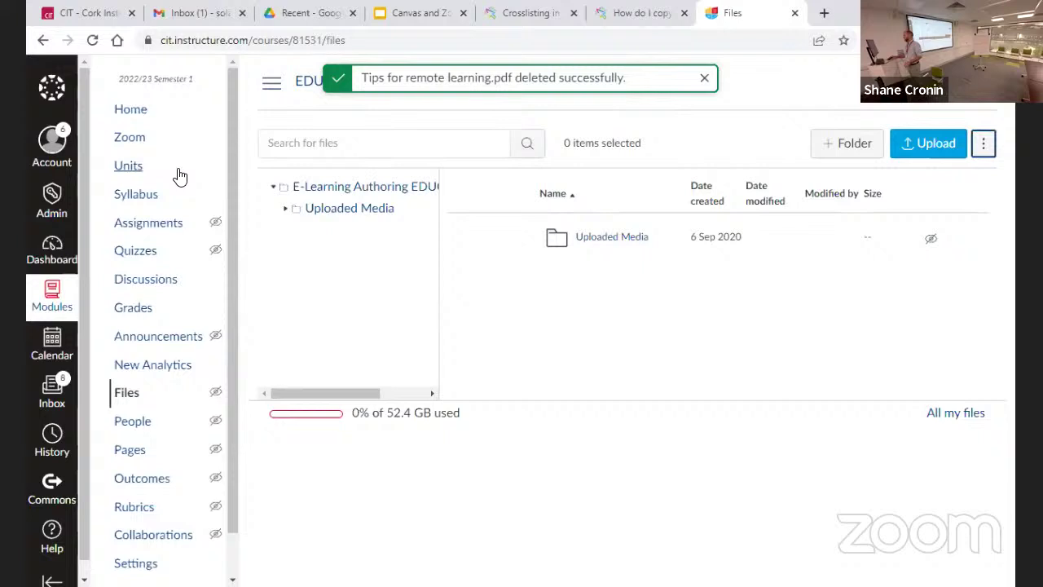
pyautogui.click(133, 114)
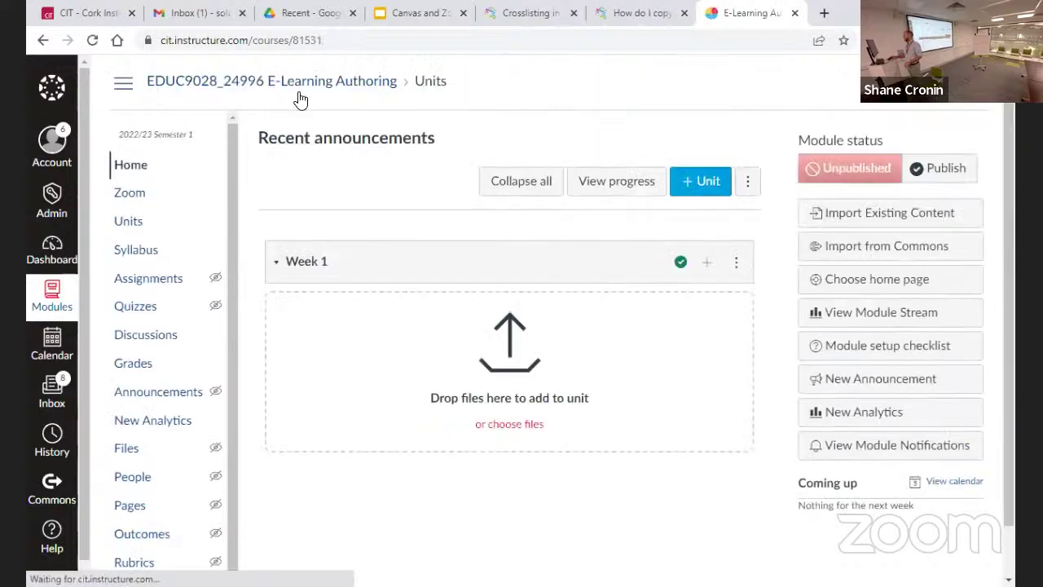
# - Confirm Tips for remote learning.pdf is listed on the /undelete page, then go back Home
pyautogui.click(364, 42)
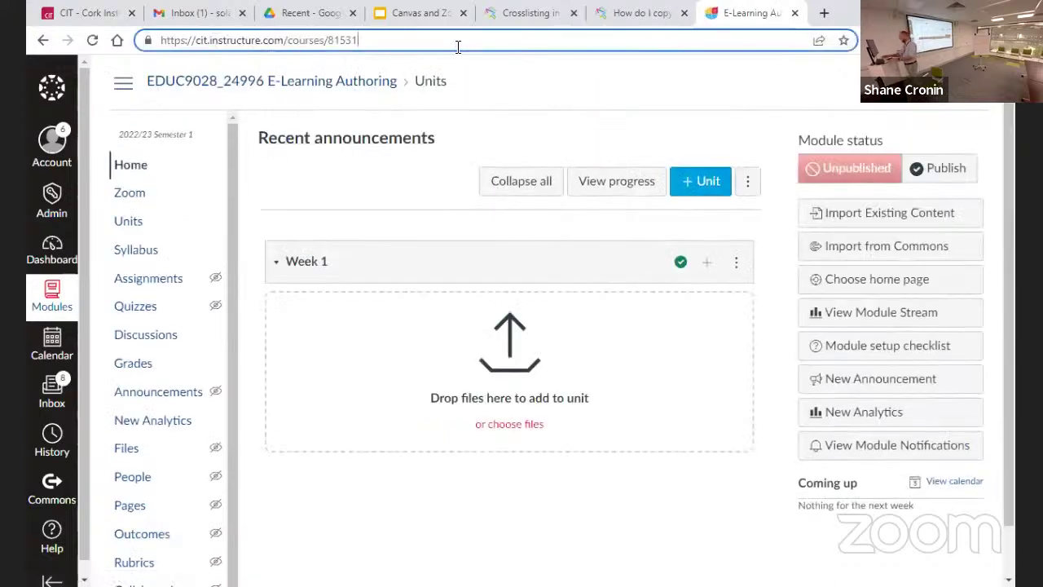
pyautogui.write('/unlete')
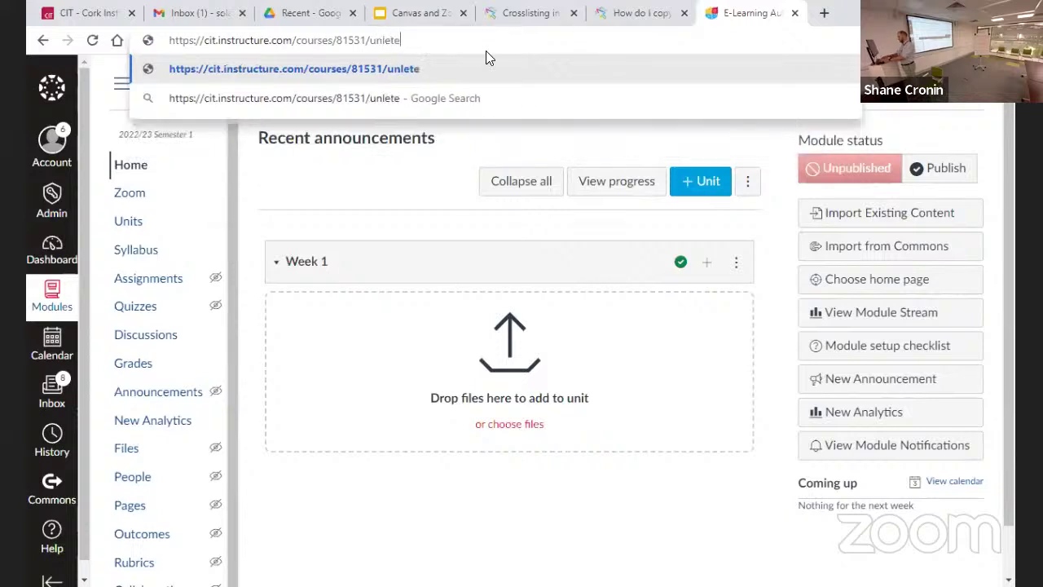
pyautogui.press('BackSpace')
pyautogui.press('BackSpace')
pyautogui.press('BackSpace')
pyautogui.press('BackSpace')
pyautogui.write('delete')
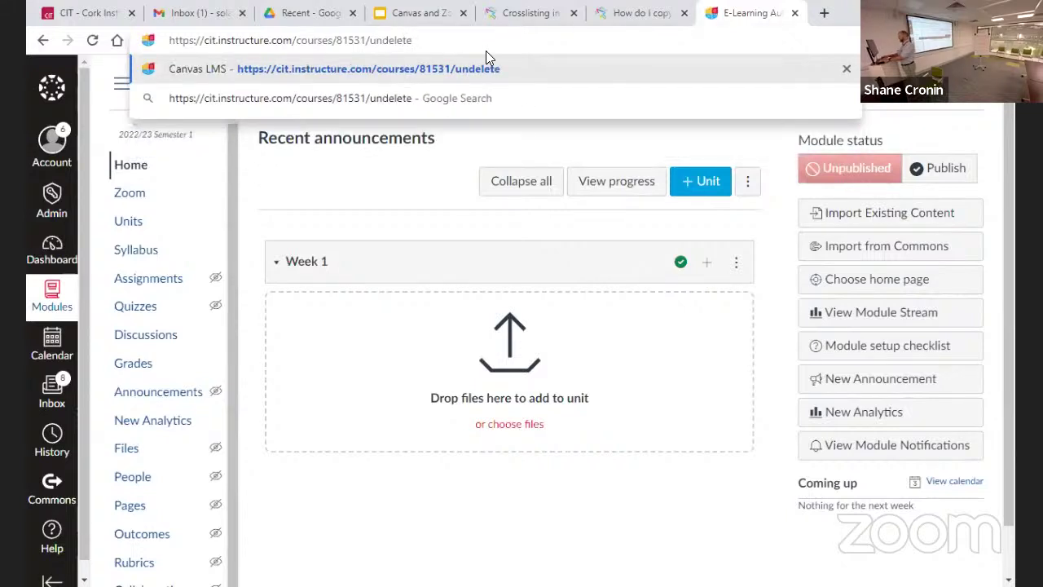
pyautogui.press('Return')
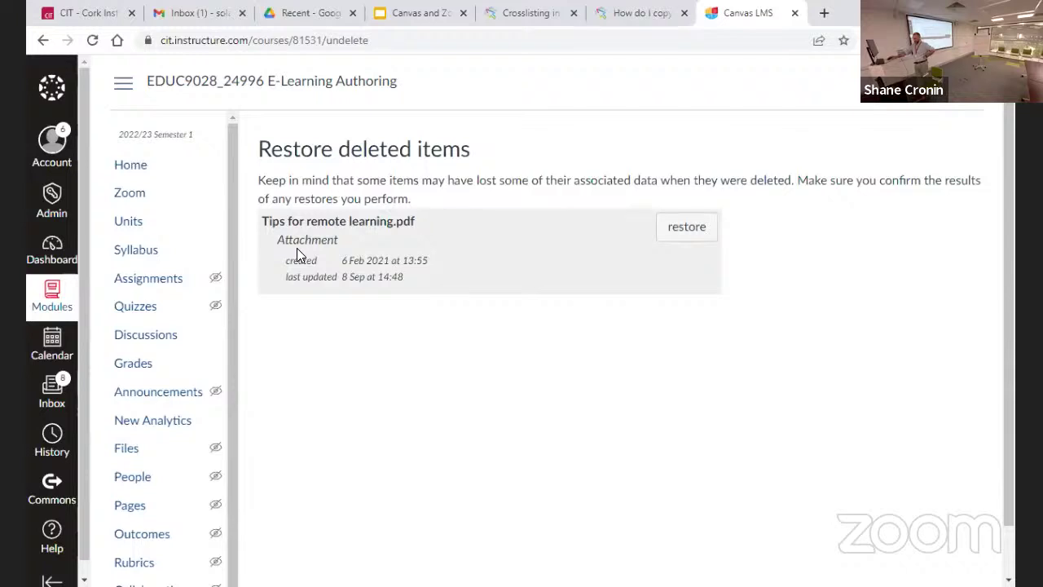
pyautogui.click(127, 167)
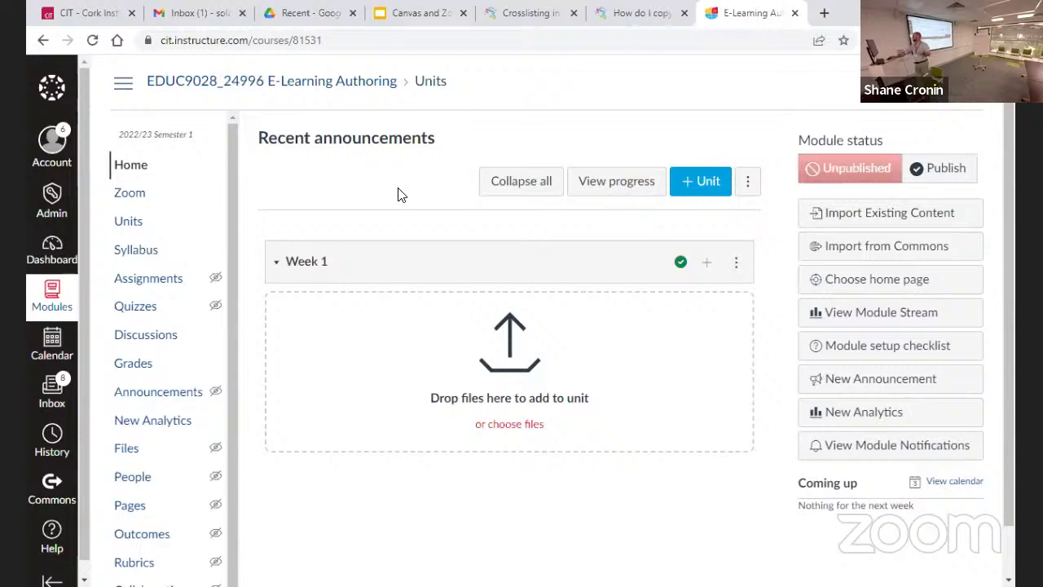
# - Start a module link validator scan for broken links from Settings, then return to the module Home
pyautogui.scroll(-1, 123, 480)
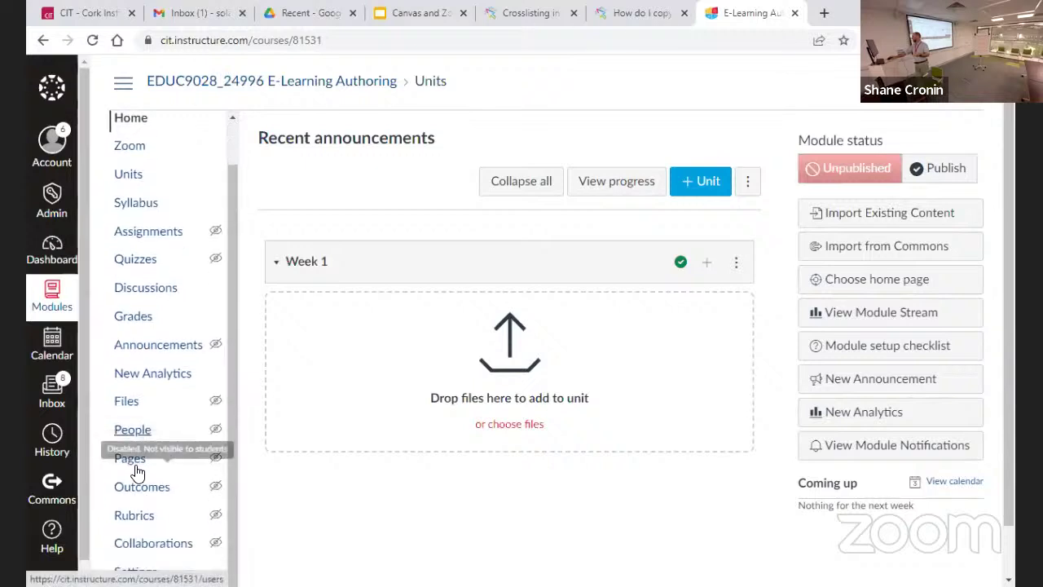
pyautogui.click(135, 571)
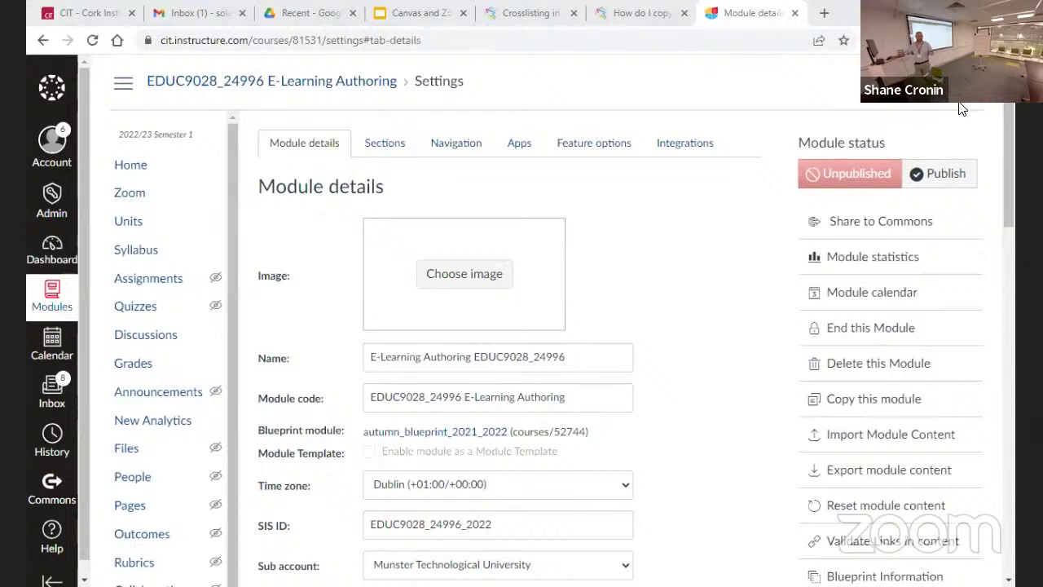
pyautogui.scroll(-1, 731, 468)
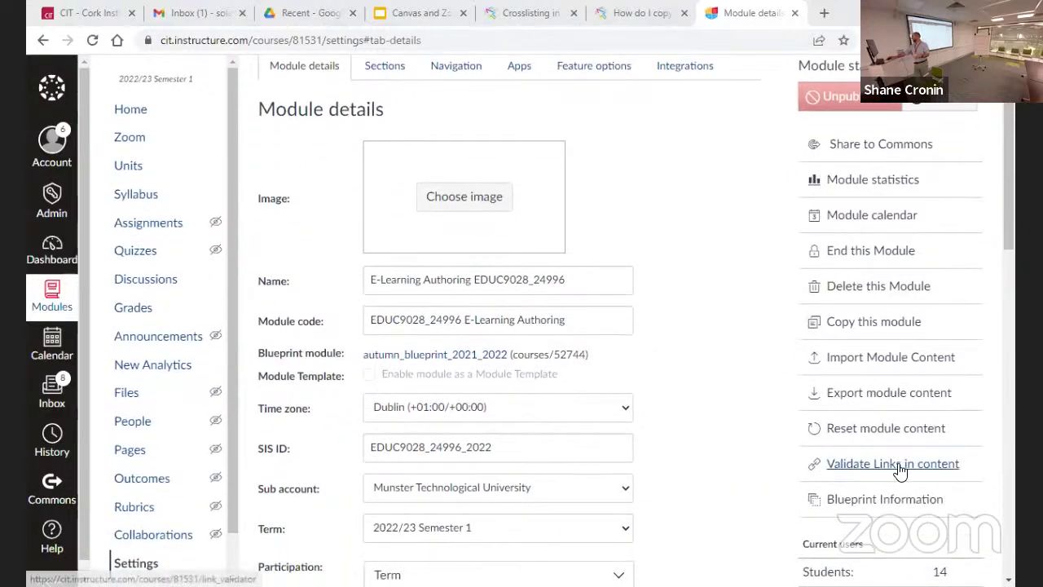
pyautogui.click(897, 465)
pyautogui.click(318, 220)
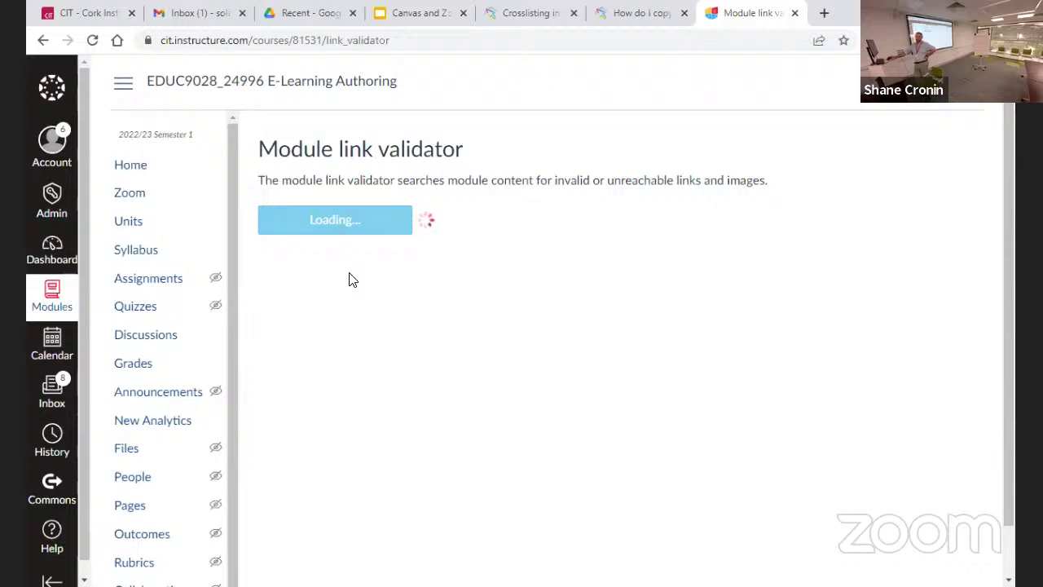
pyautogui.click(132, 165)
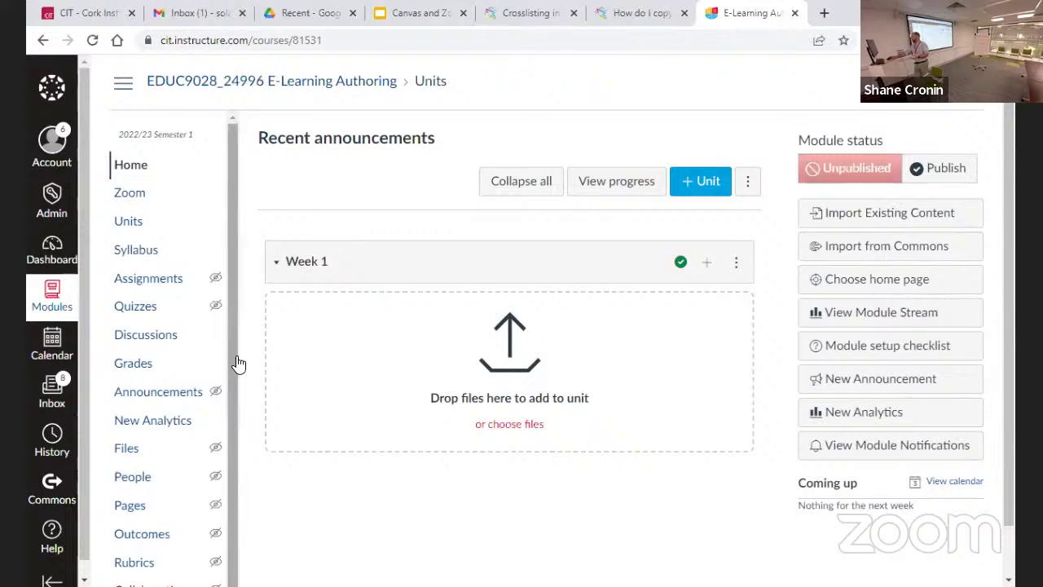
# - Reload the 2022/23 module home page, then open the 2021/22 E-Learning Authoring module from the modules list
pyautogui.click(140, 165)
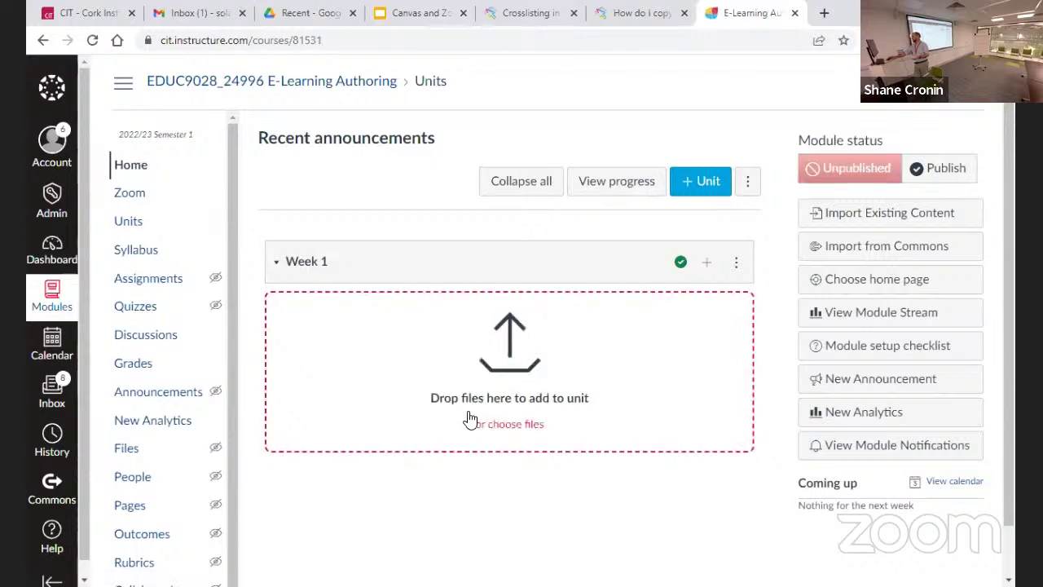
pyautogui.scroll(-1, 659, 421)
pyautogui.scroll(1, 659, 422)
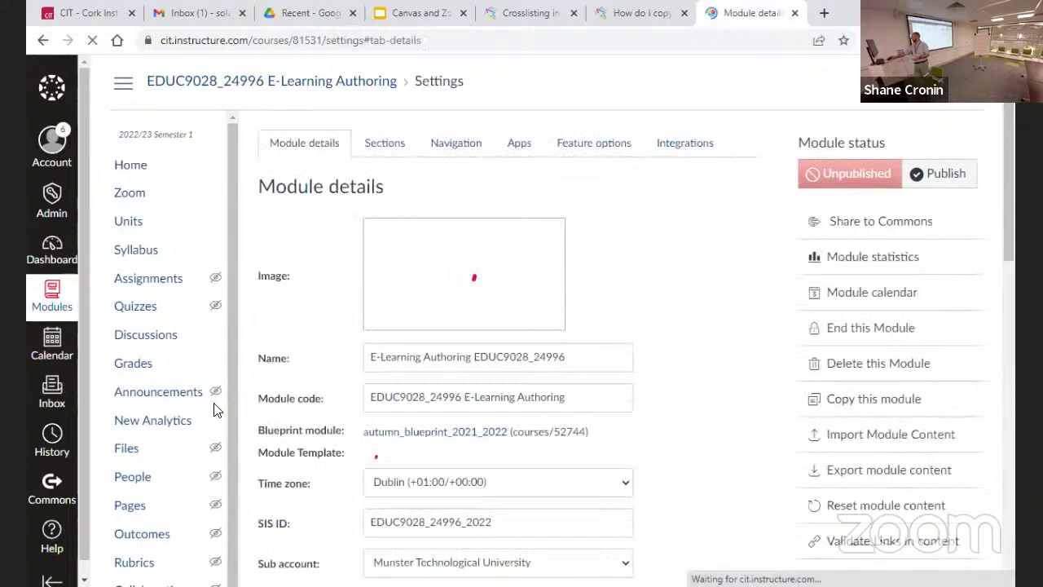
pyautogui.scroll(-4, 674, 321)
pyautogui.scroll(4, 674, 326)
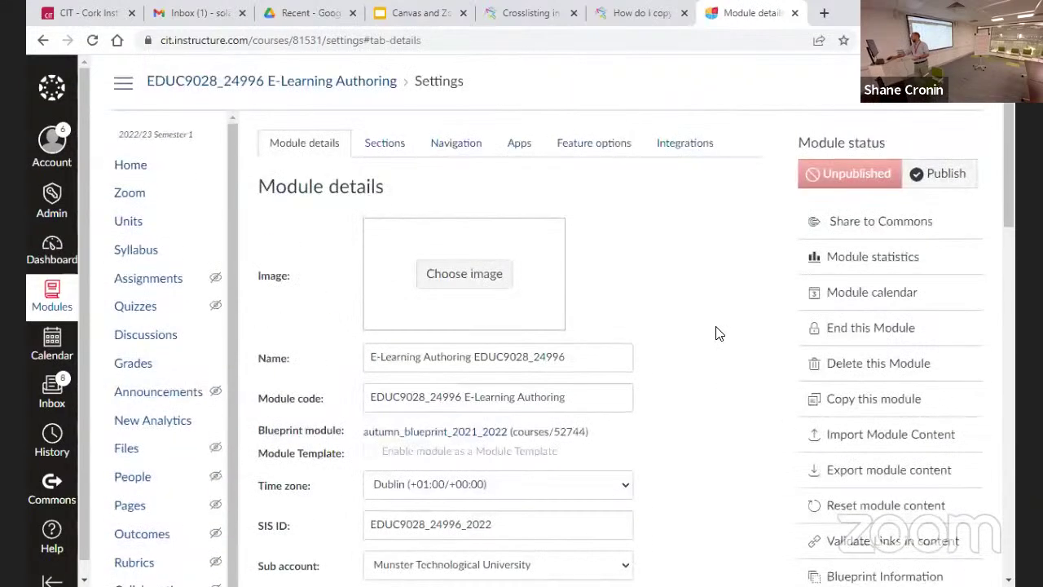
pyautogui.click(37, 303)
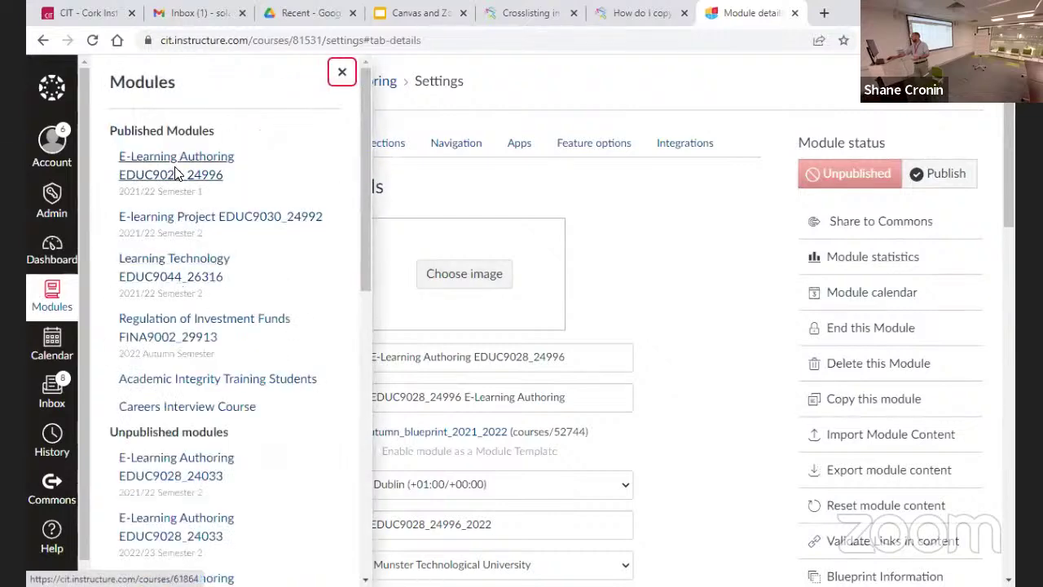
pyautogui.click(194, 165)
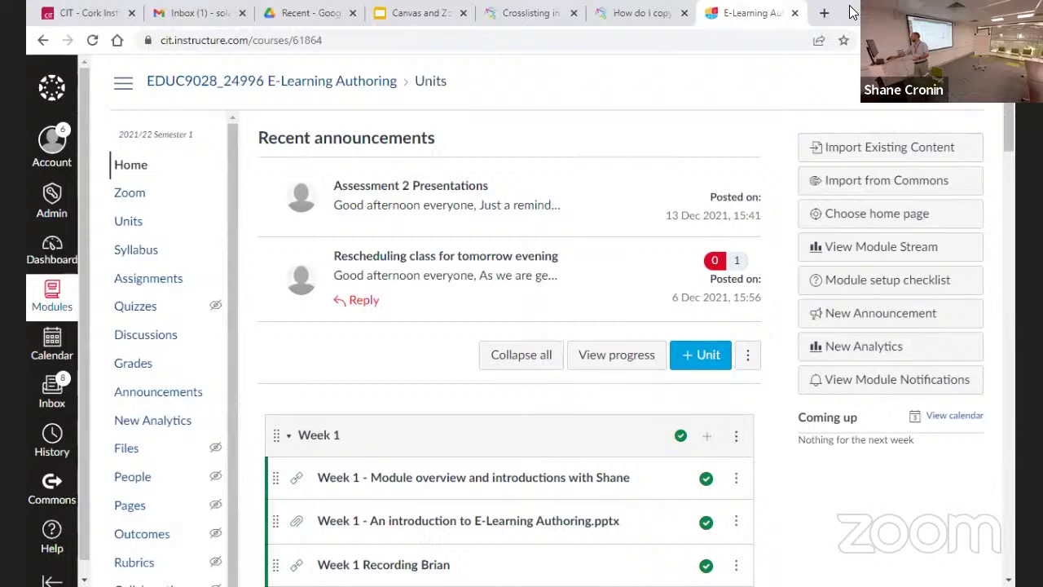
# - Review the 2021/22 module's settings: published, blueprint autumn_blueprint_2021_2022, 16 students
pyautogui.scroll(-3, 426, 456)
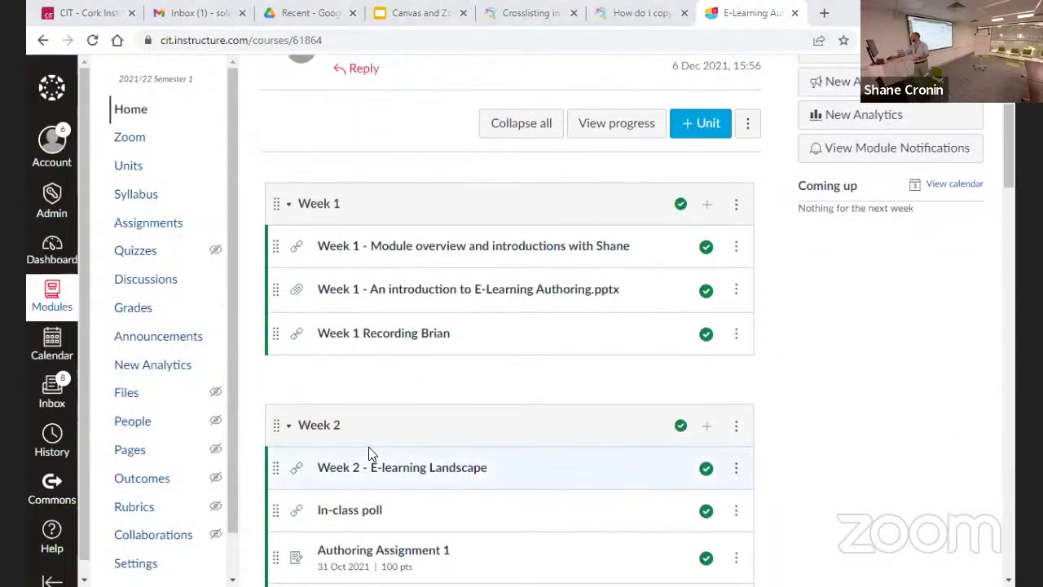
pyautogui.click(138, 517)
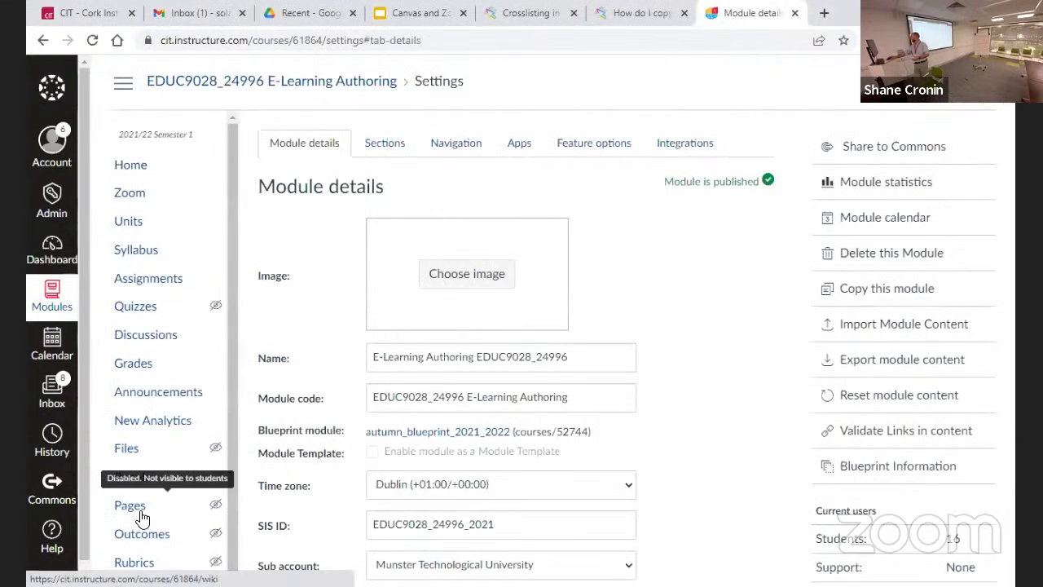
pyautogui.scroll(-12, 636, 303)
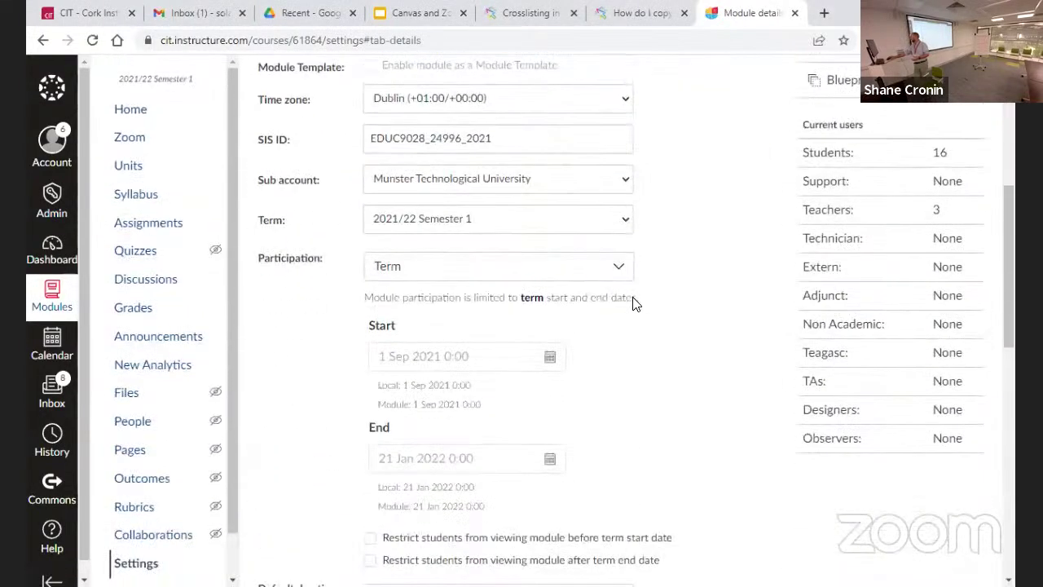
pyautogui.scroll(-3, 636, 303)
pyautogui.scroll(15, 636, 303)
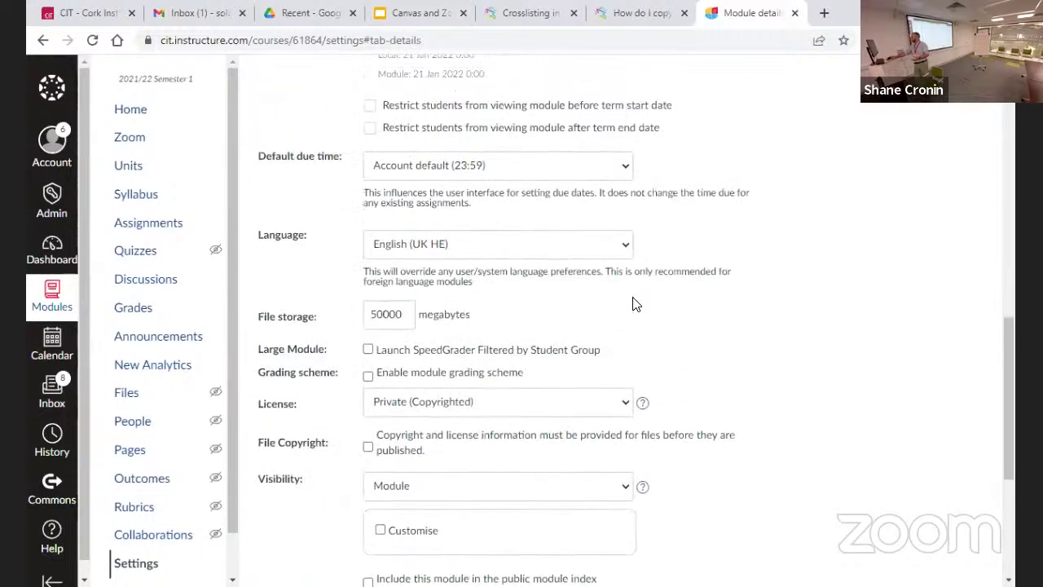
pyautogui.scroll(2, 636, 303)
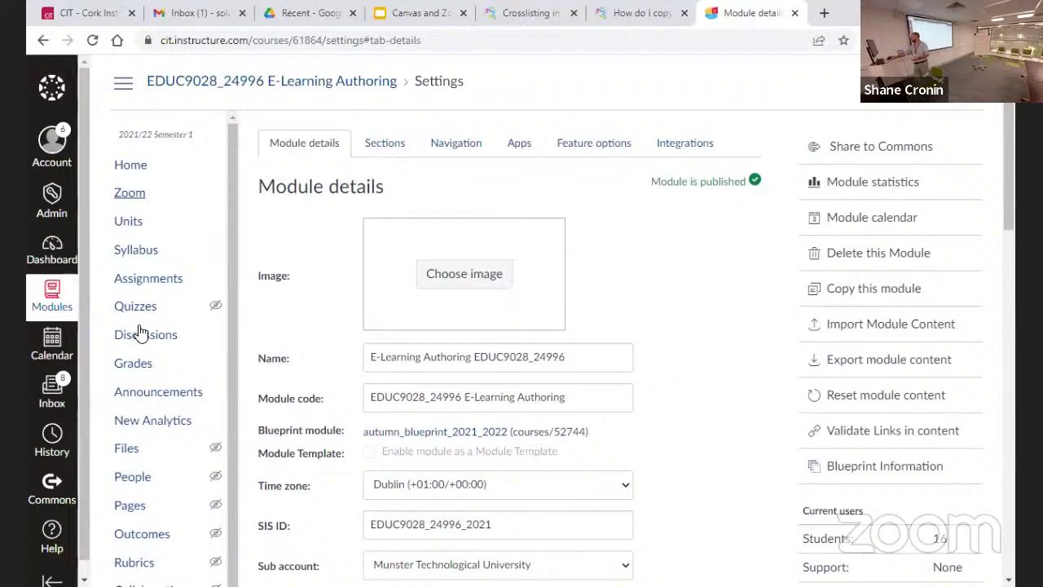
pyautogui.scroll(-1, 168, 551)
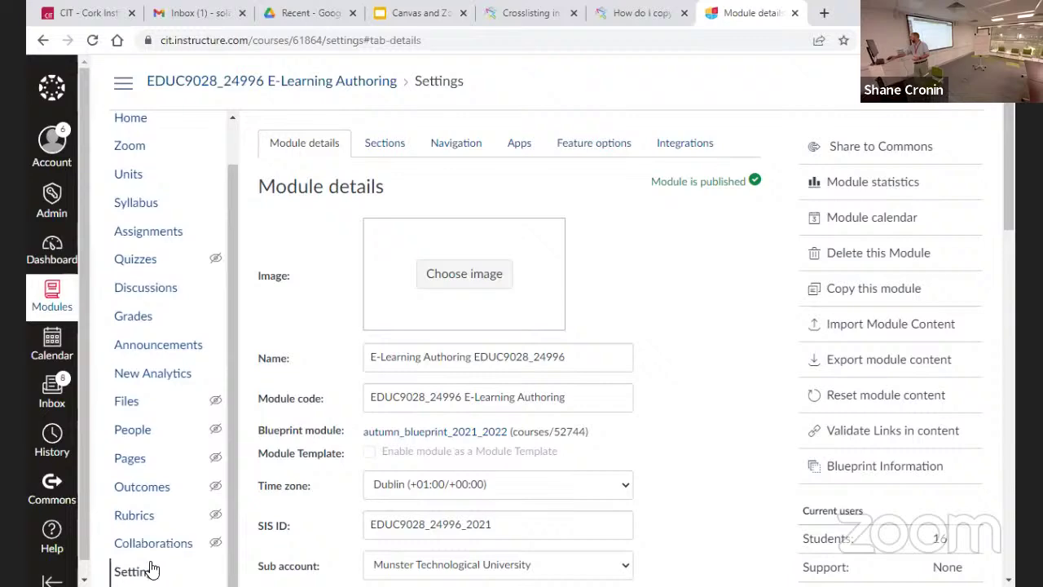
# - Preview the Week 1 overview item from the module home page and come back Home
pyautogui.click(131, 118)
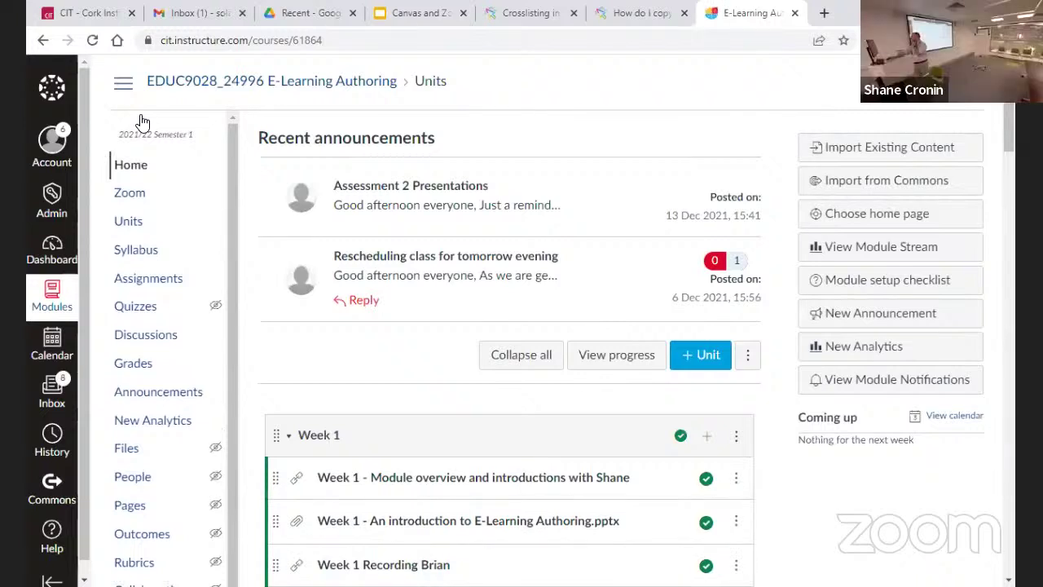
pyautogui.click(421, 483)
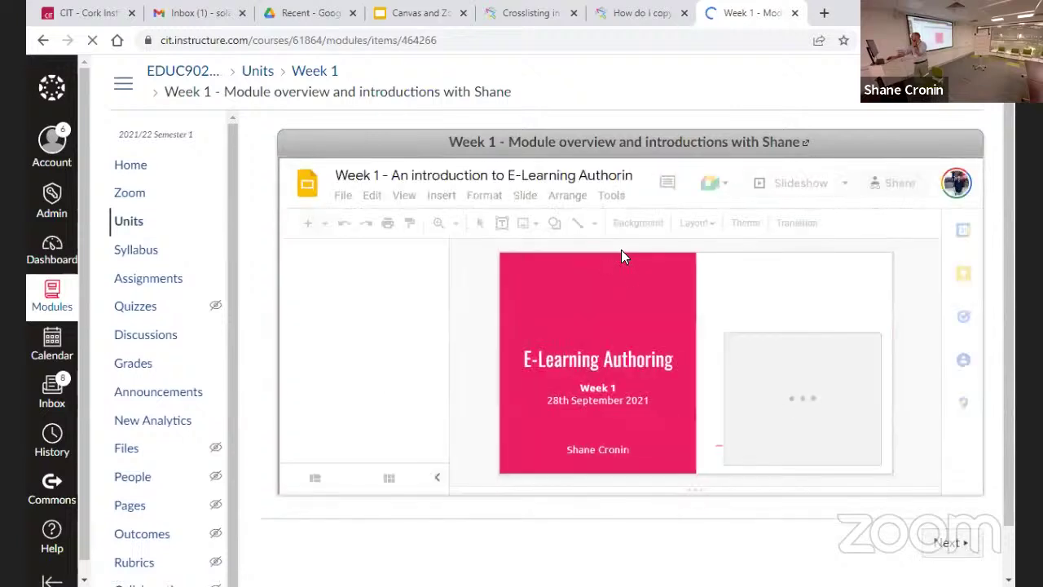
pyautogui.click(133, 166)
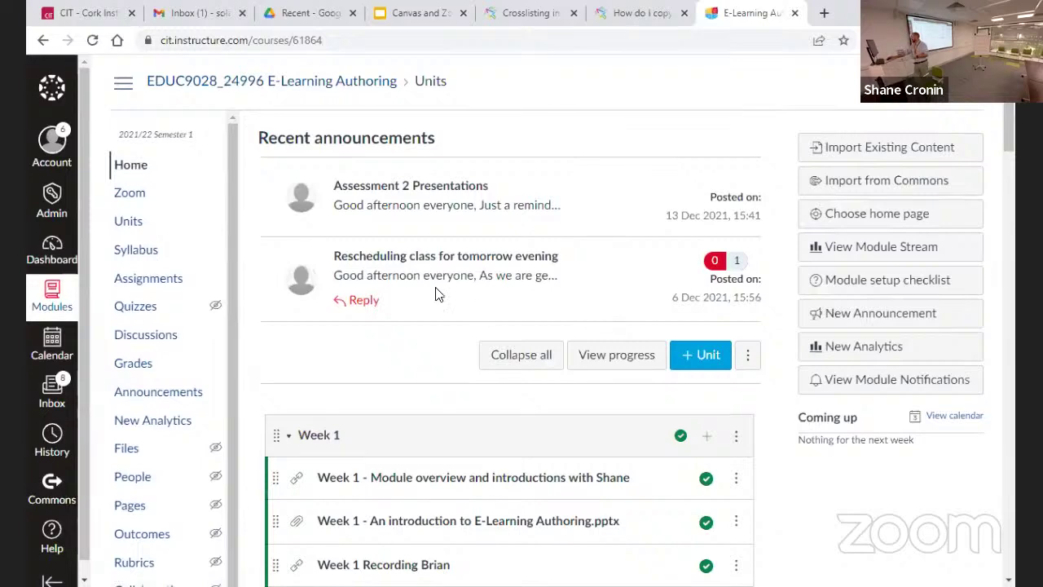
# - Show the Units list with Week 1 and Week 2 content and check its extra options
pyautogui.scroll(-5, 759, 351)
pyautogui.scroll(-7, 760, 355)
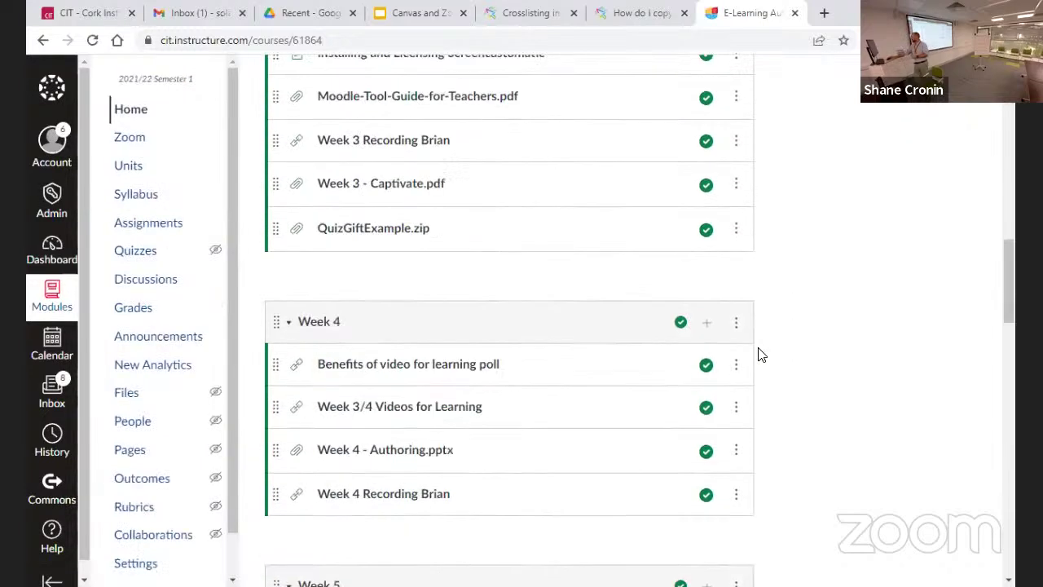
pyautogui.scroll(12, 759, 354)
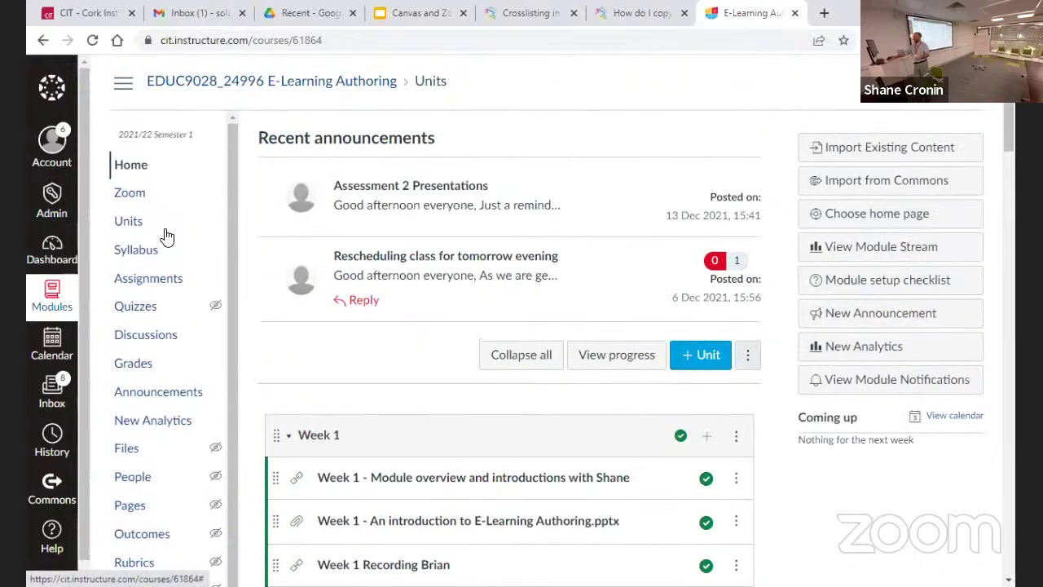
pyautogui.click(134, 221)
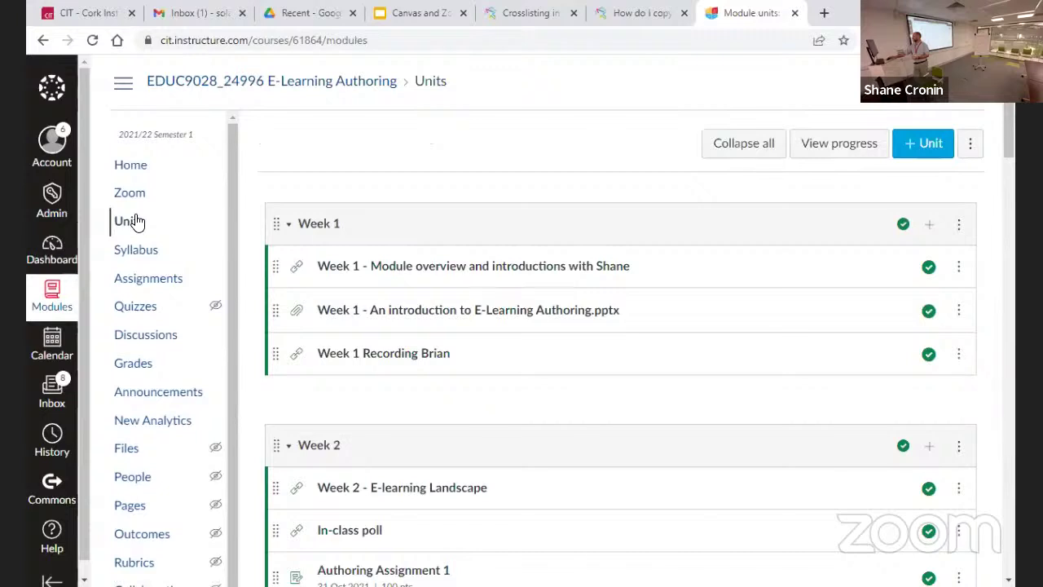
pyautogui.click(968, 145)
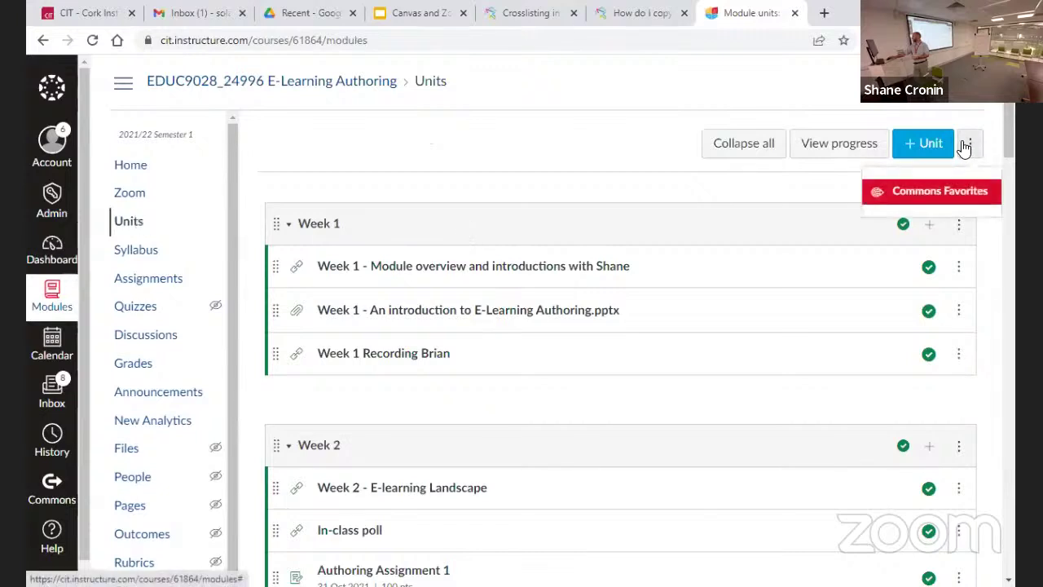
pyautogui.click(965, 145)
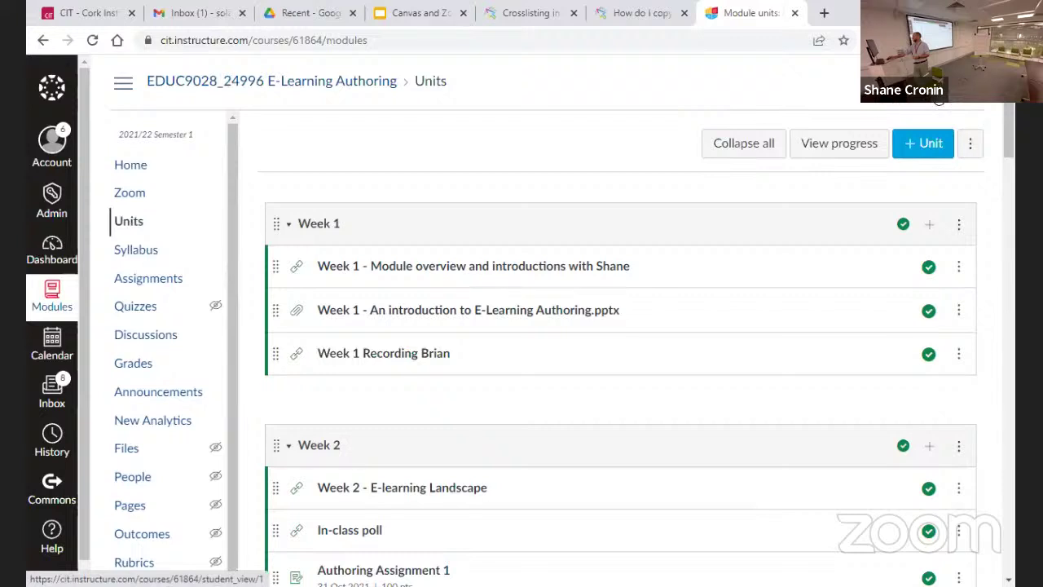
# - Preview the 2021/22 module home page in Student view, then leave the student preview
pyautogui.click(902, 92)
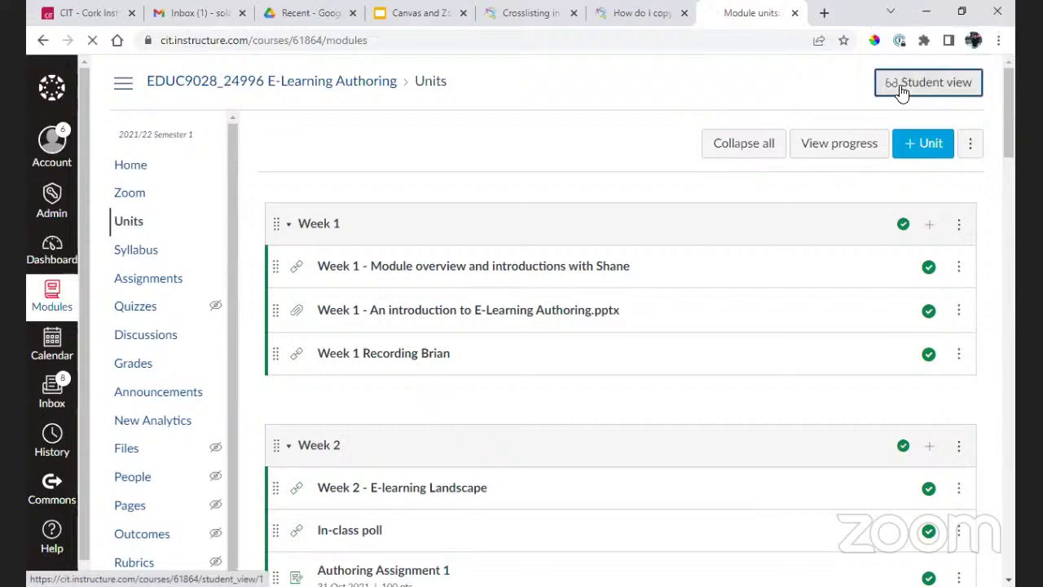
pyautogui.scroll(-4, 453, 381)
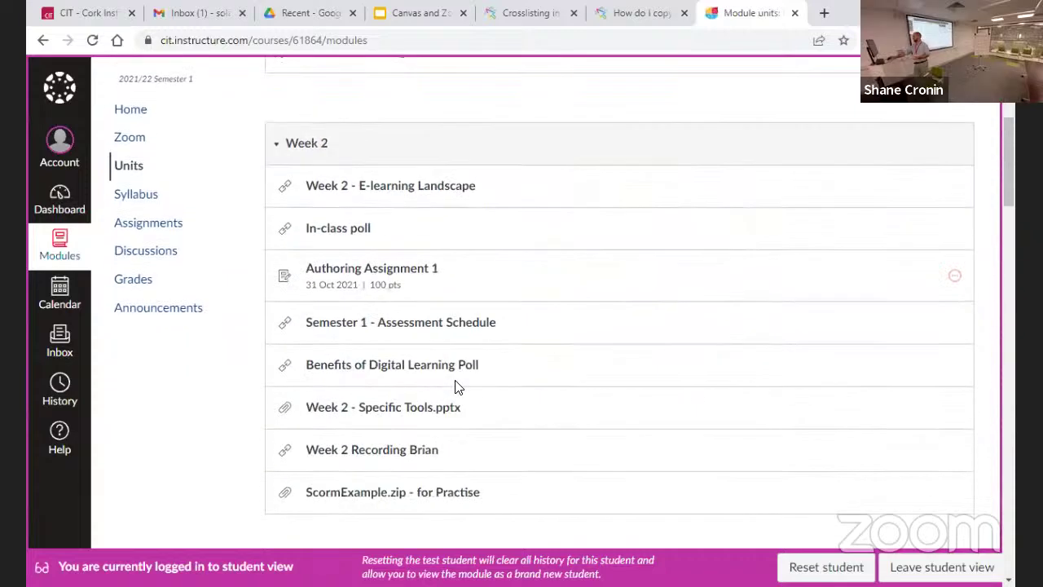
pyautogui.scroll(5, 456, 388)
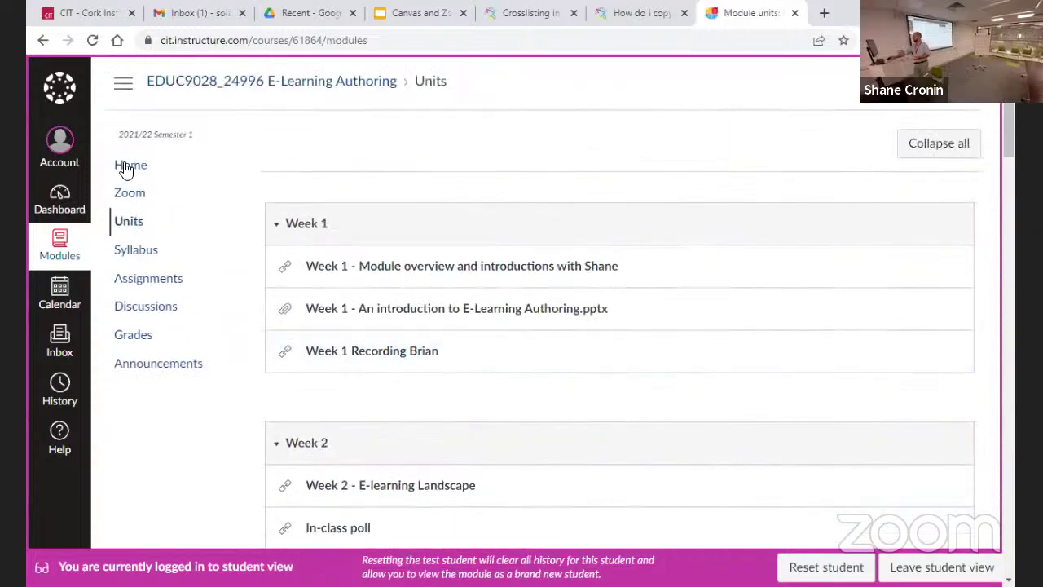
pyautogui.click(126, 167)
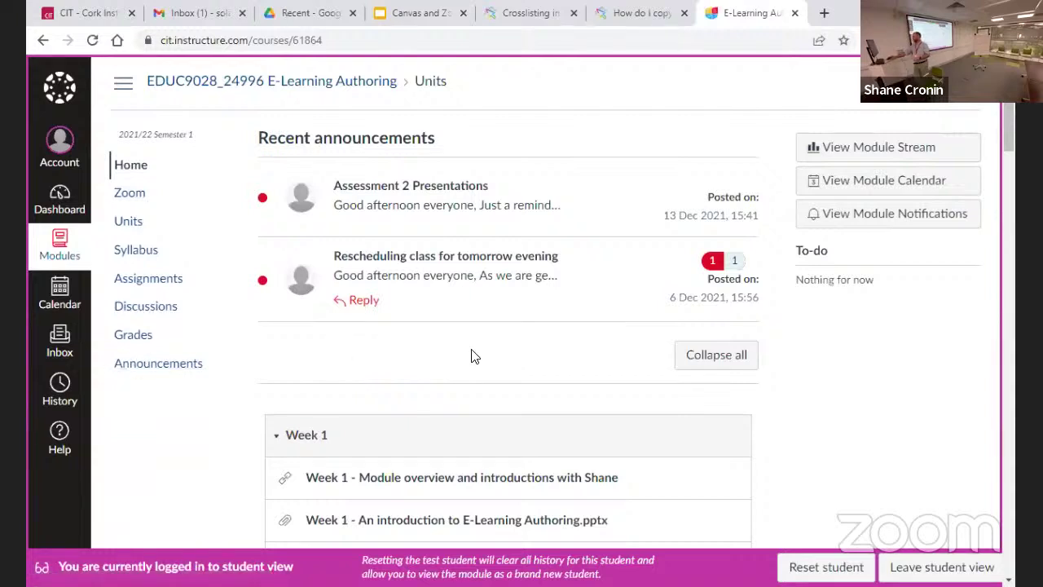
pyautogui.click(942, 566)
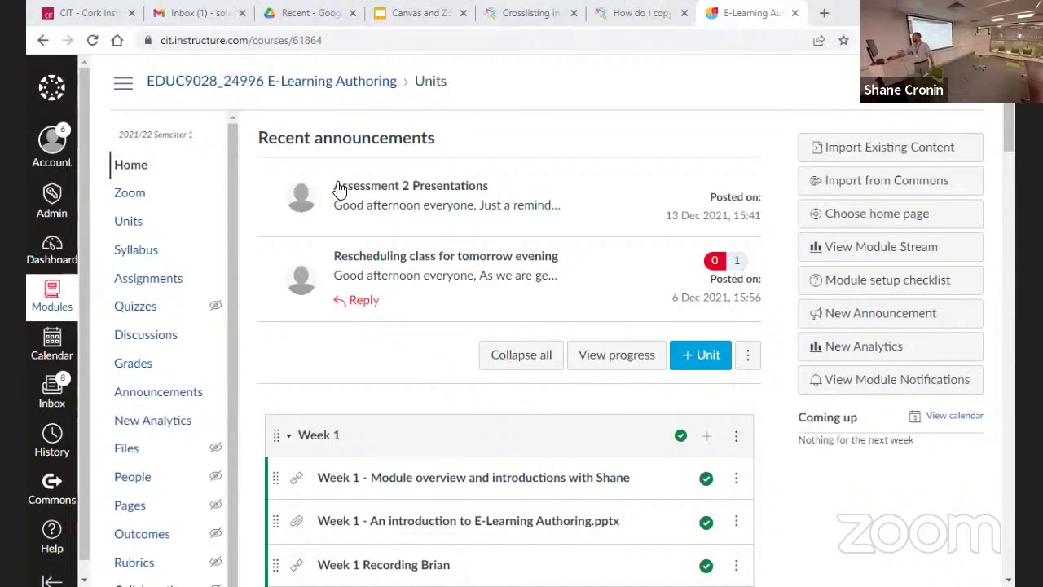
# - In the Canvas and Zoom Refresher Slides deck, go through slides 16 and 17 on Canvas Support
pyautogui.click(422, 13)
pyautogui.scroll(-3, 93, 424)
pyautogui.click(72, 326)
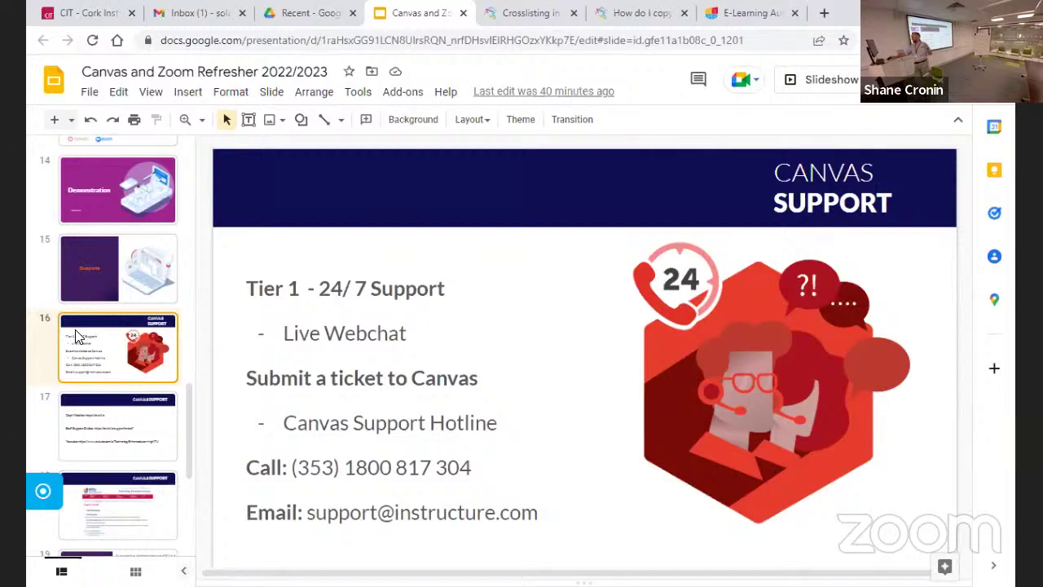
pyautogui.click(122, 416)
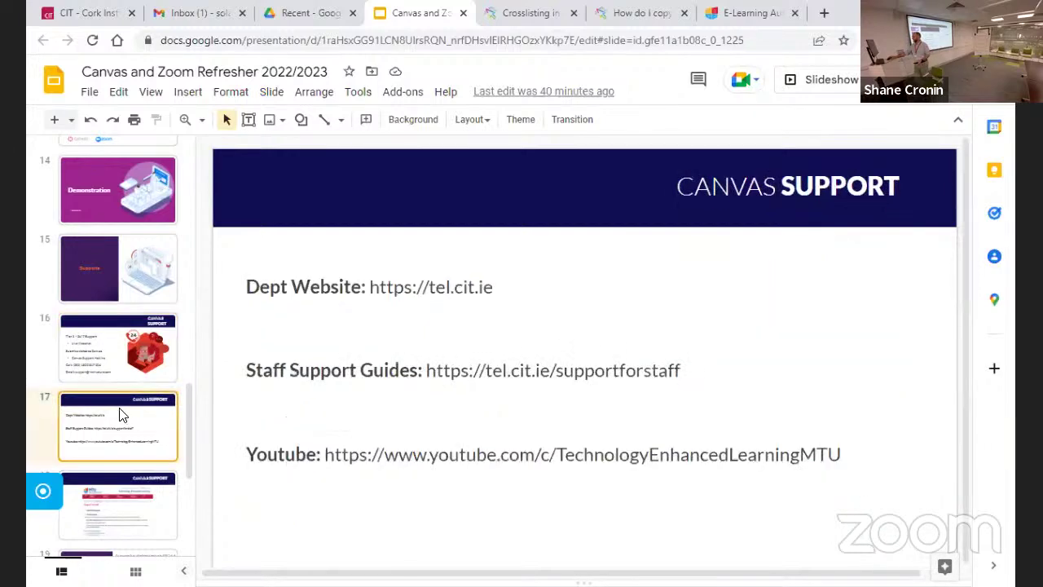